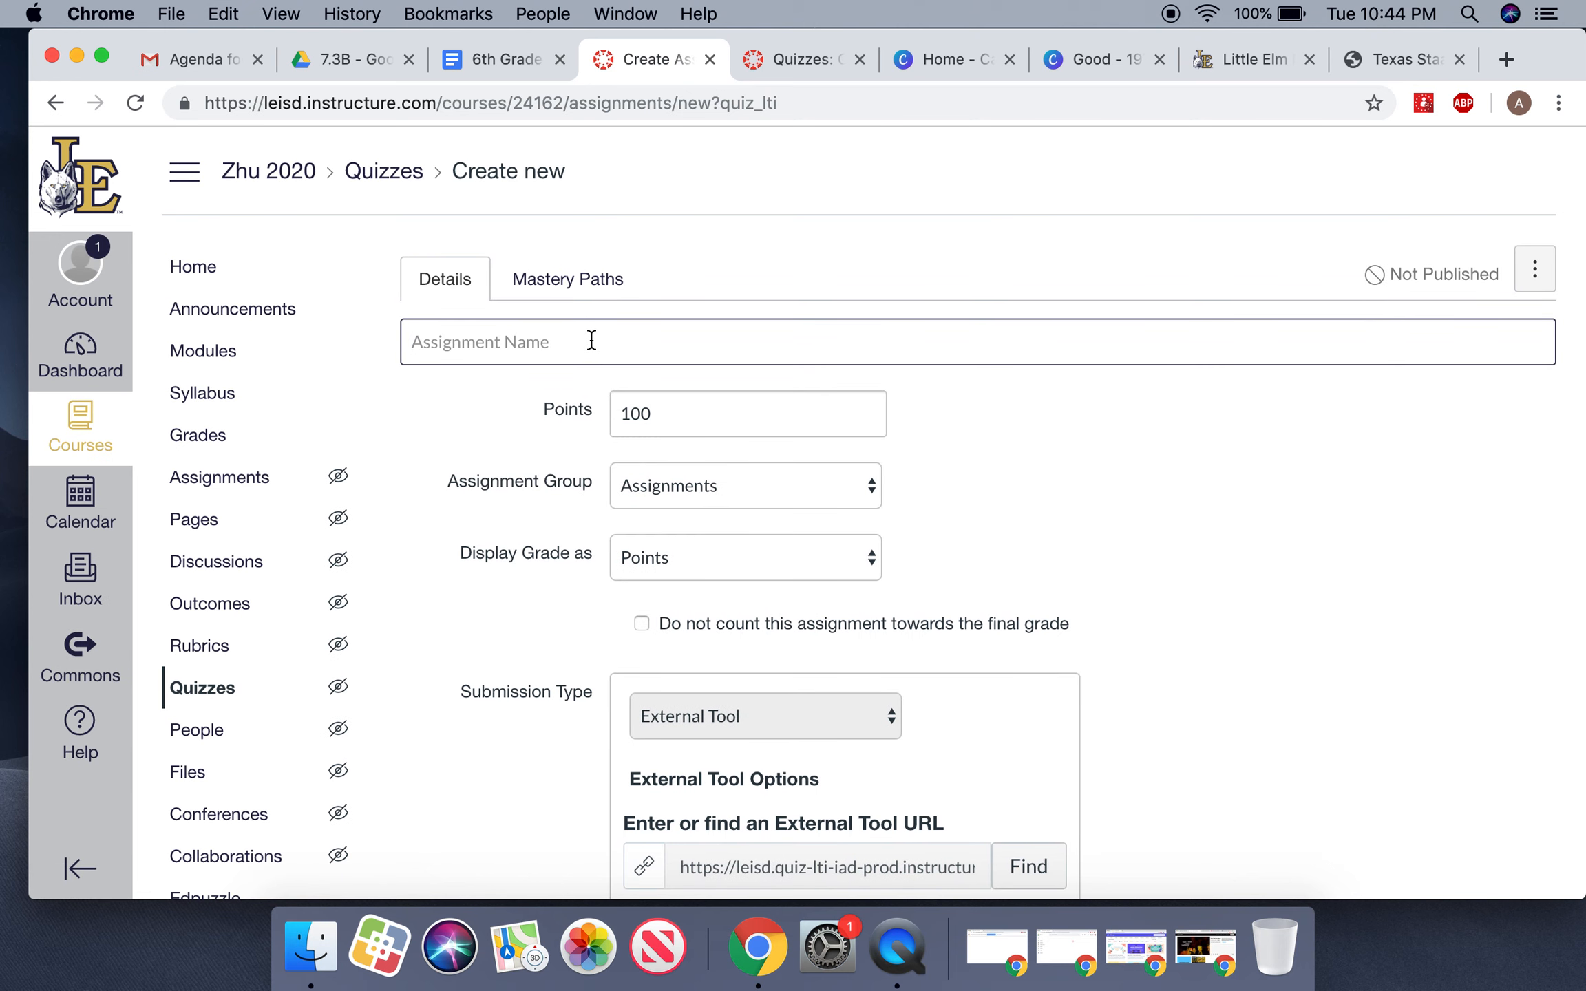
Step: Name the quiz "Practice formula quizzes" and set its due date to July 22, 2020
{"action": "type", "text": "Practice formula q"}
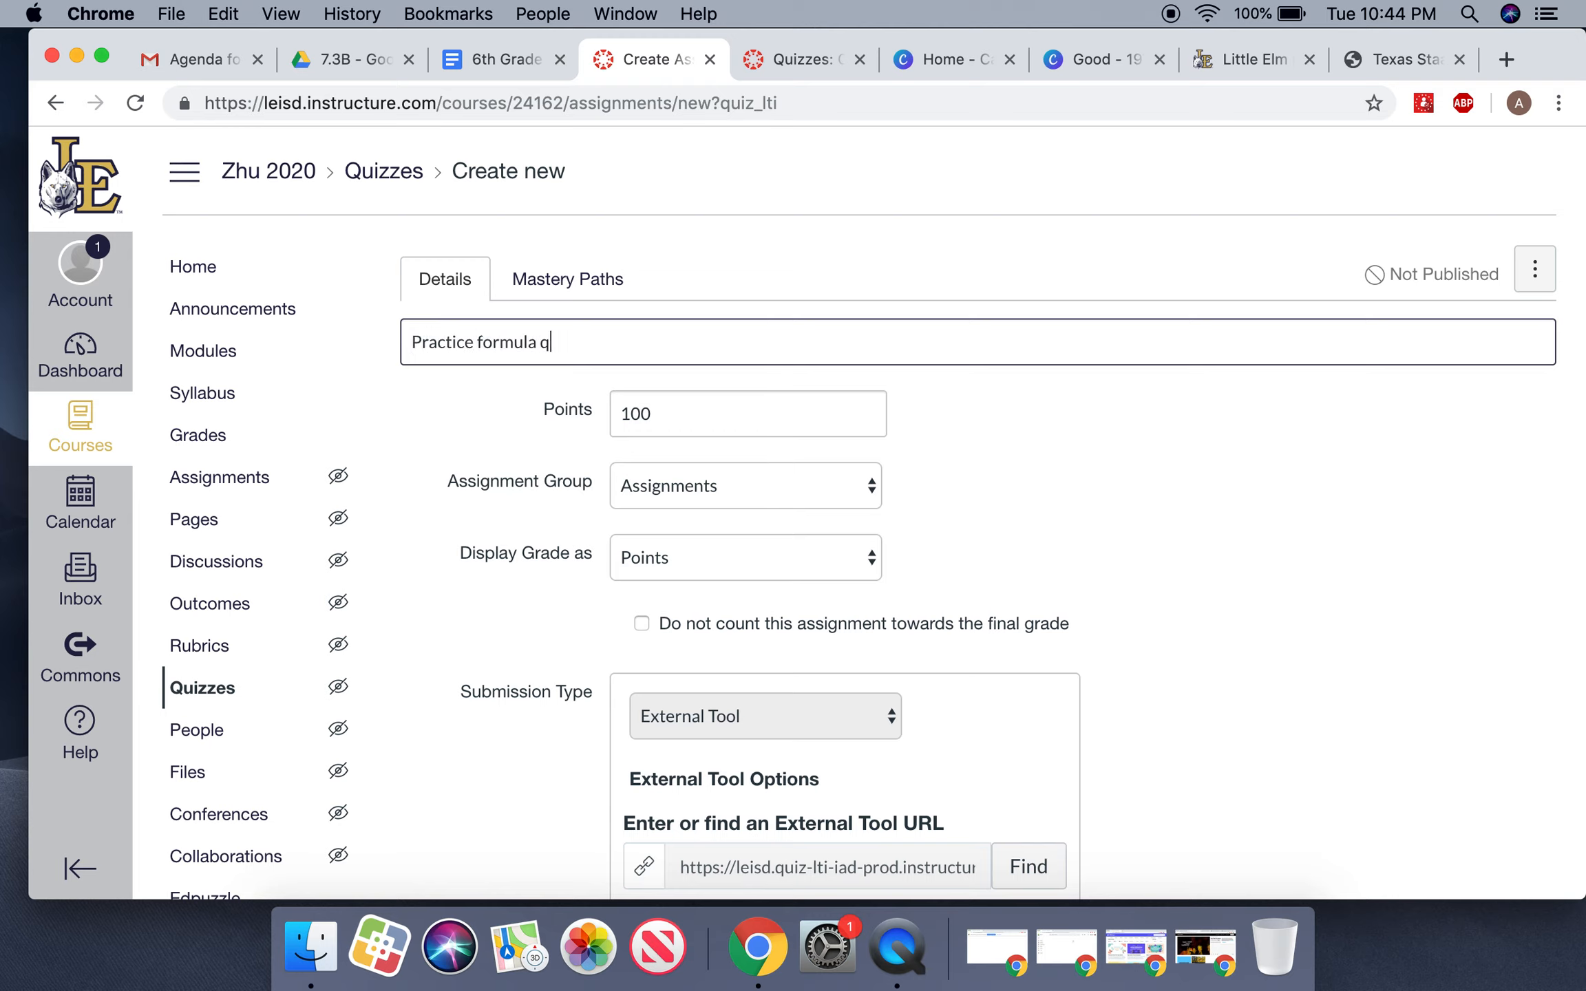
{"action": "type", "text": "uizzes"}
{"action": "scroll", "coordinate": [686, 575], "scroll_direction": "down", "scroll_amount": 2}
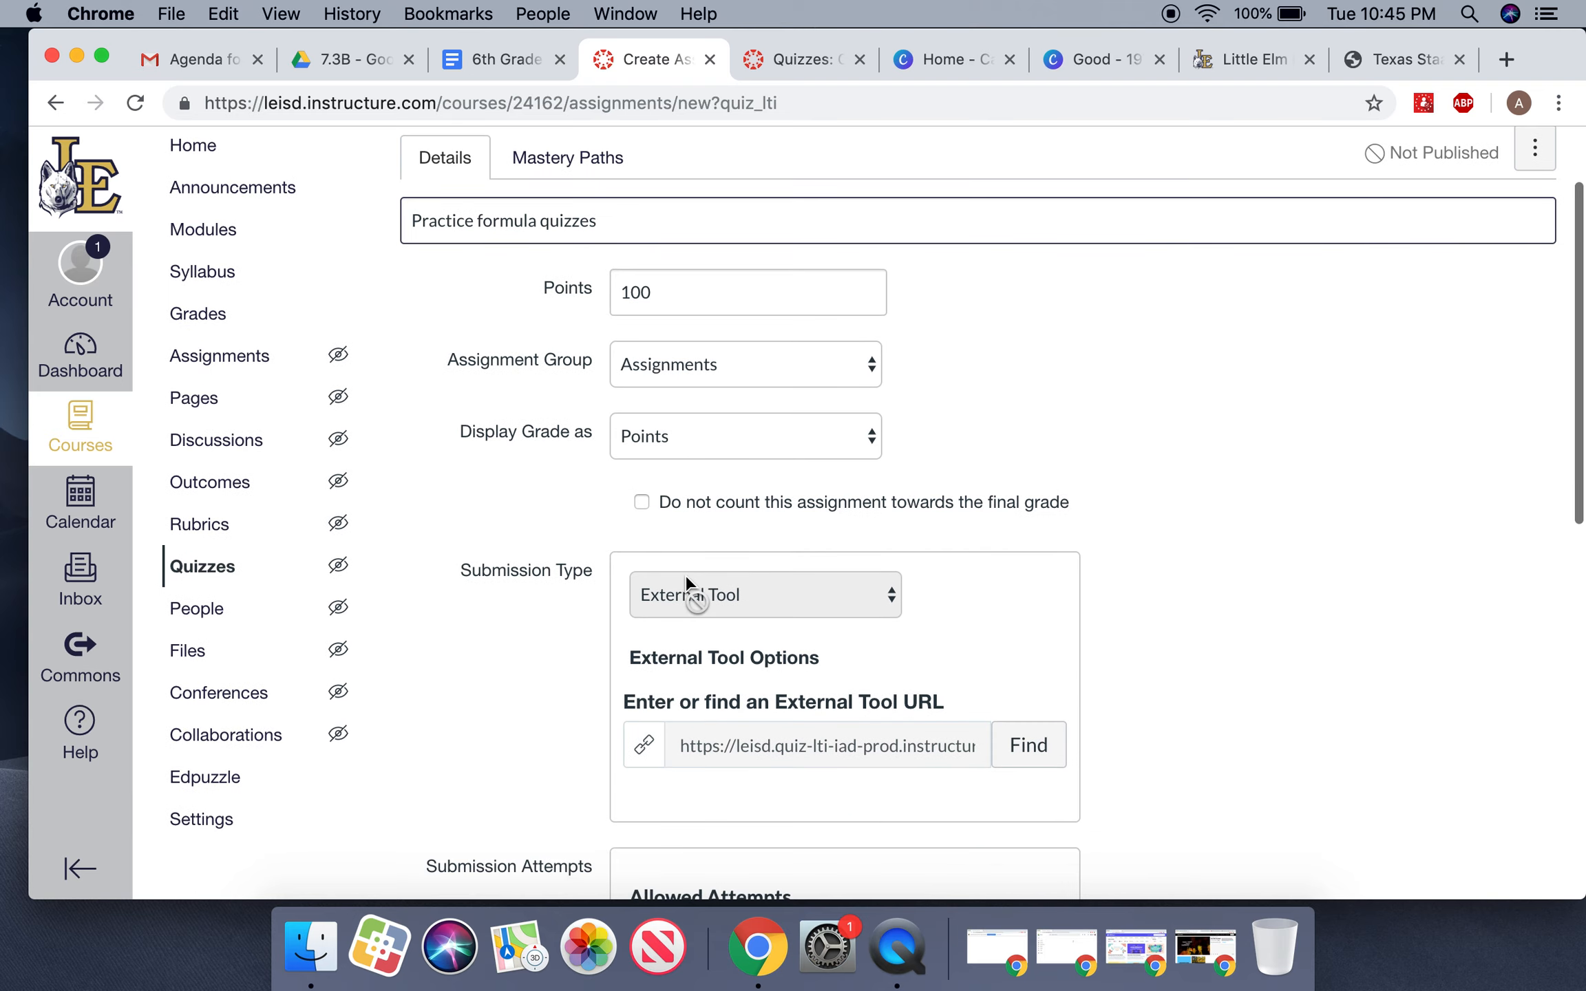
{"action": "scroll", "coordinate": [685, 620], "scroll_direction": "down", "scroll_amount": 1}
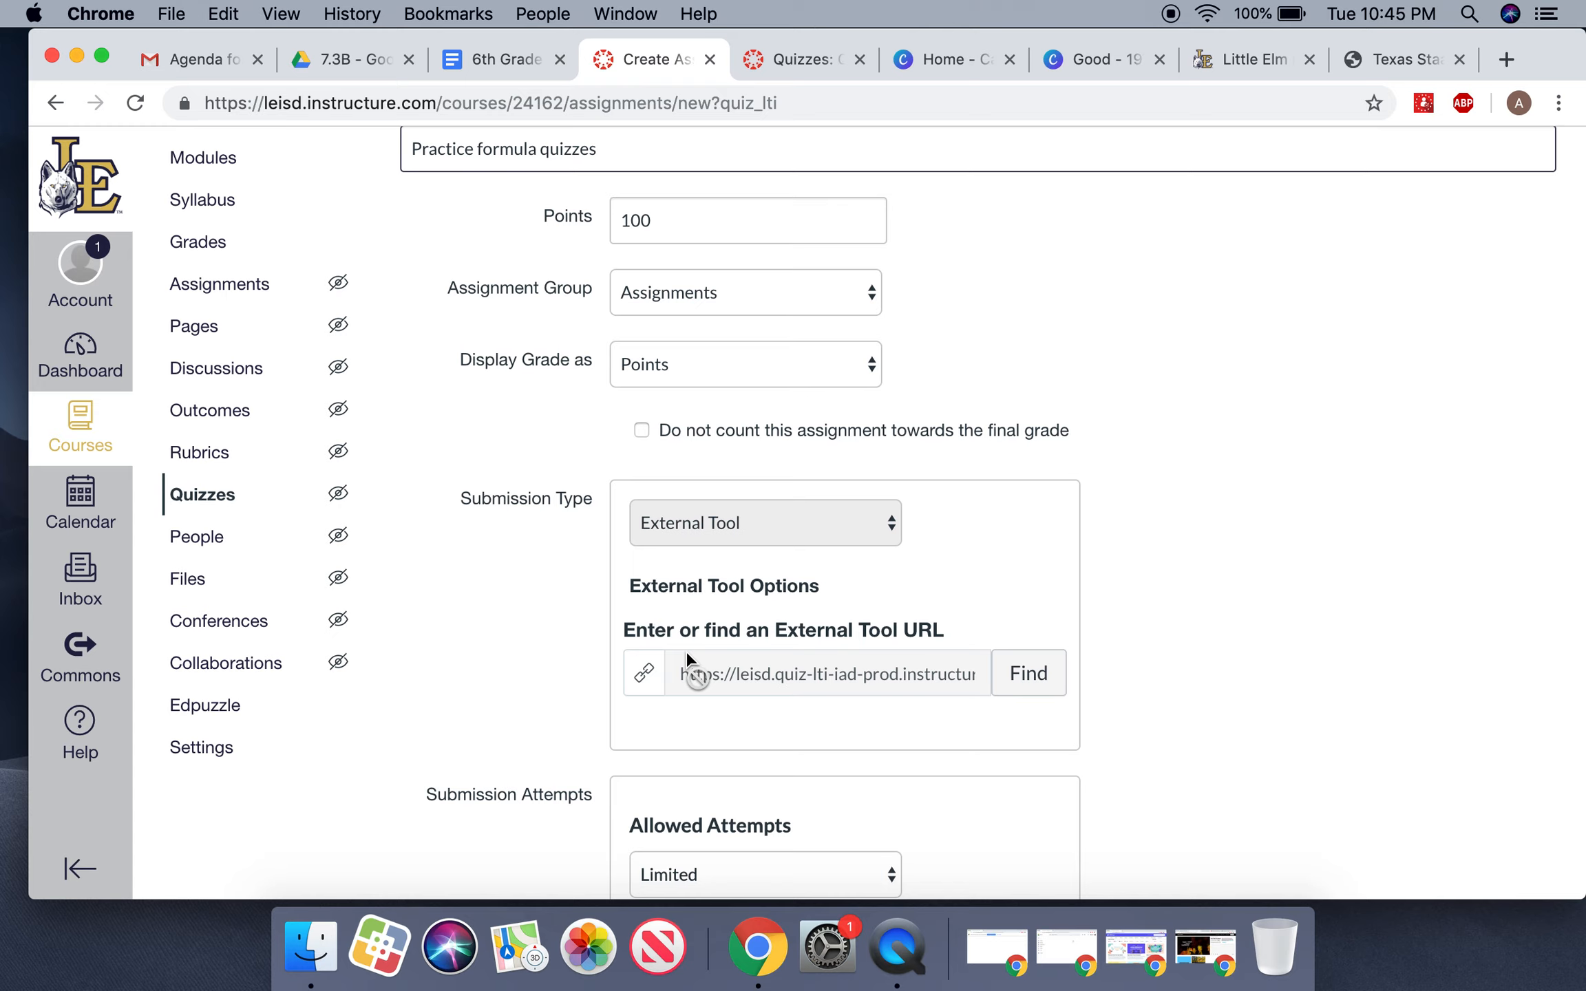
{"action": "scroll", "coordinate": [685, 651], "scroll_direction": "down", "scroll_amount": 7}
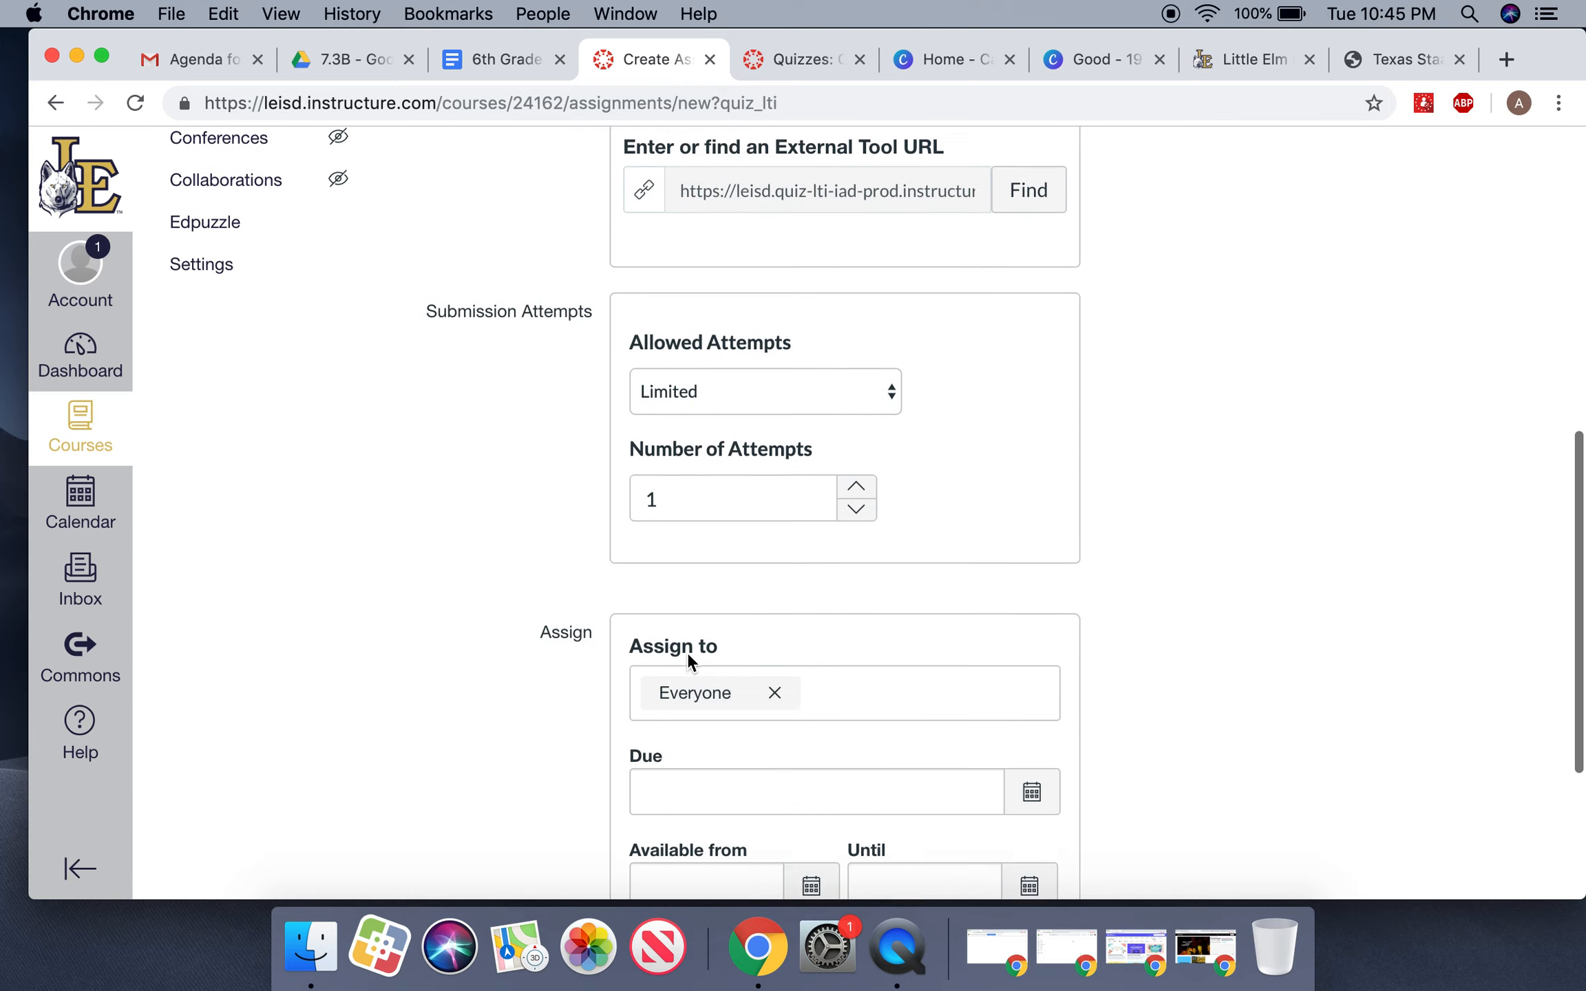
{"action": "scroll", "coordinate": [687, 652], "scroll_direction": "down", "scroll_amount": 4}
{"action": "left_click", "coordinate": [849, 505]}
{"action": "left_click", "coordinate": [1032, 521]}
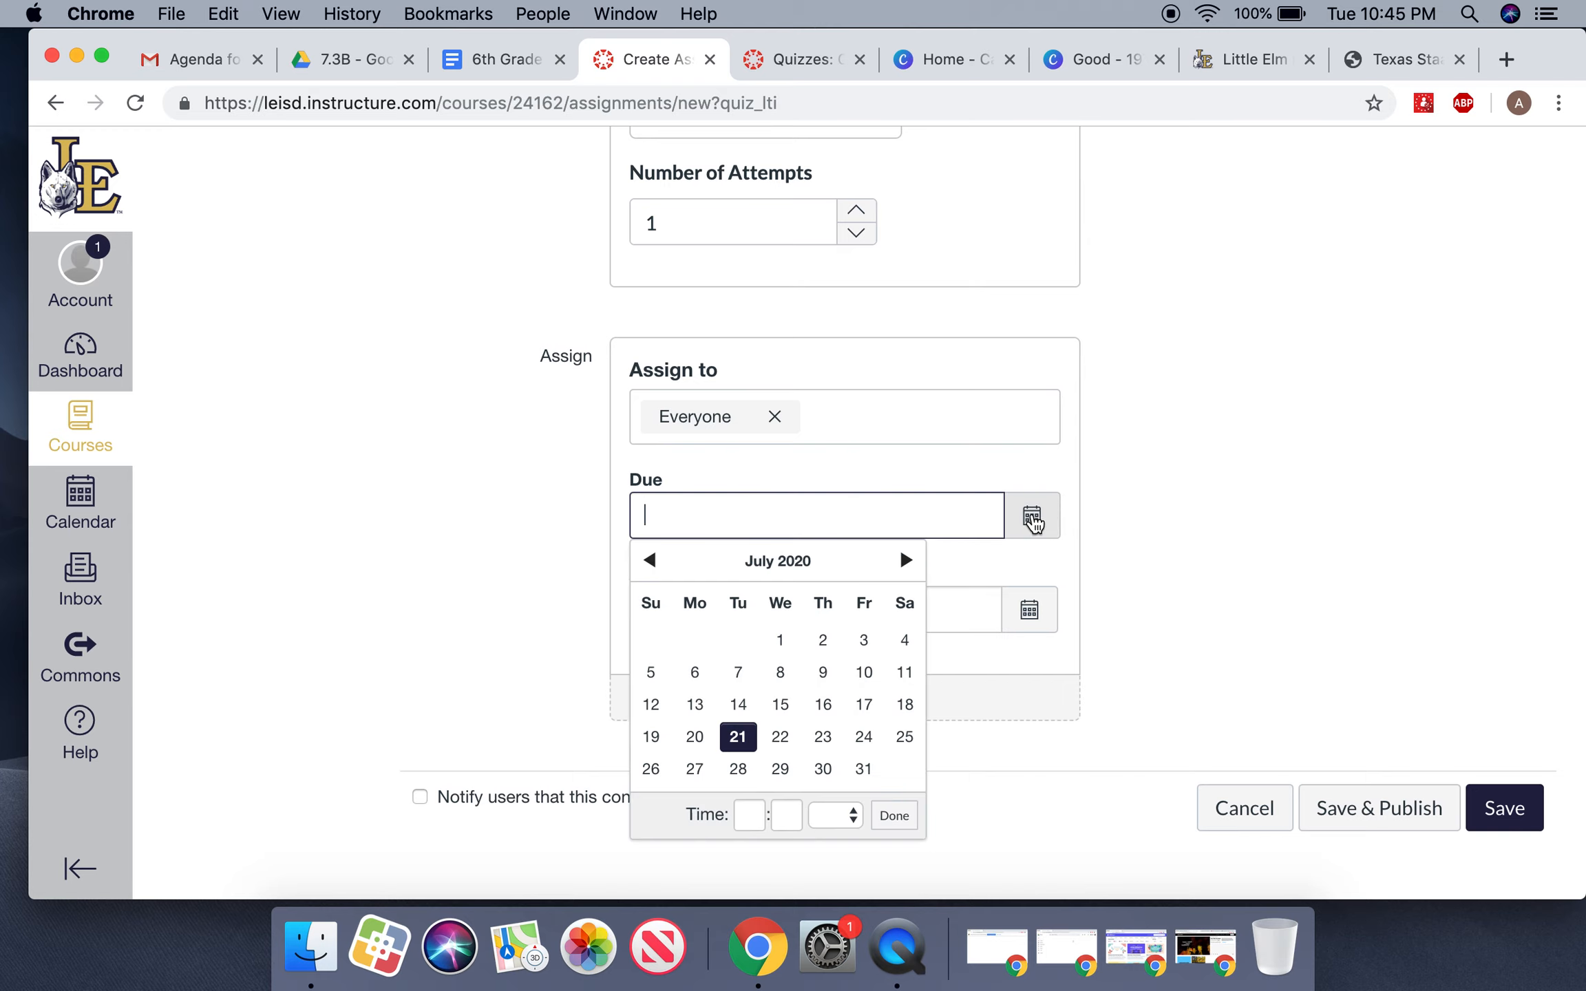
{"action": "left_click", "coordinate": [780, 737]}
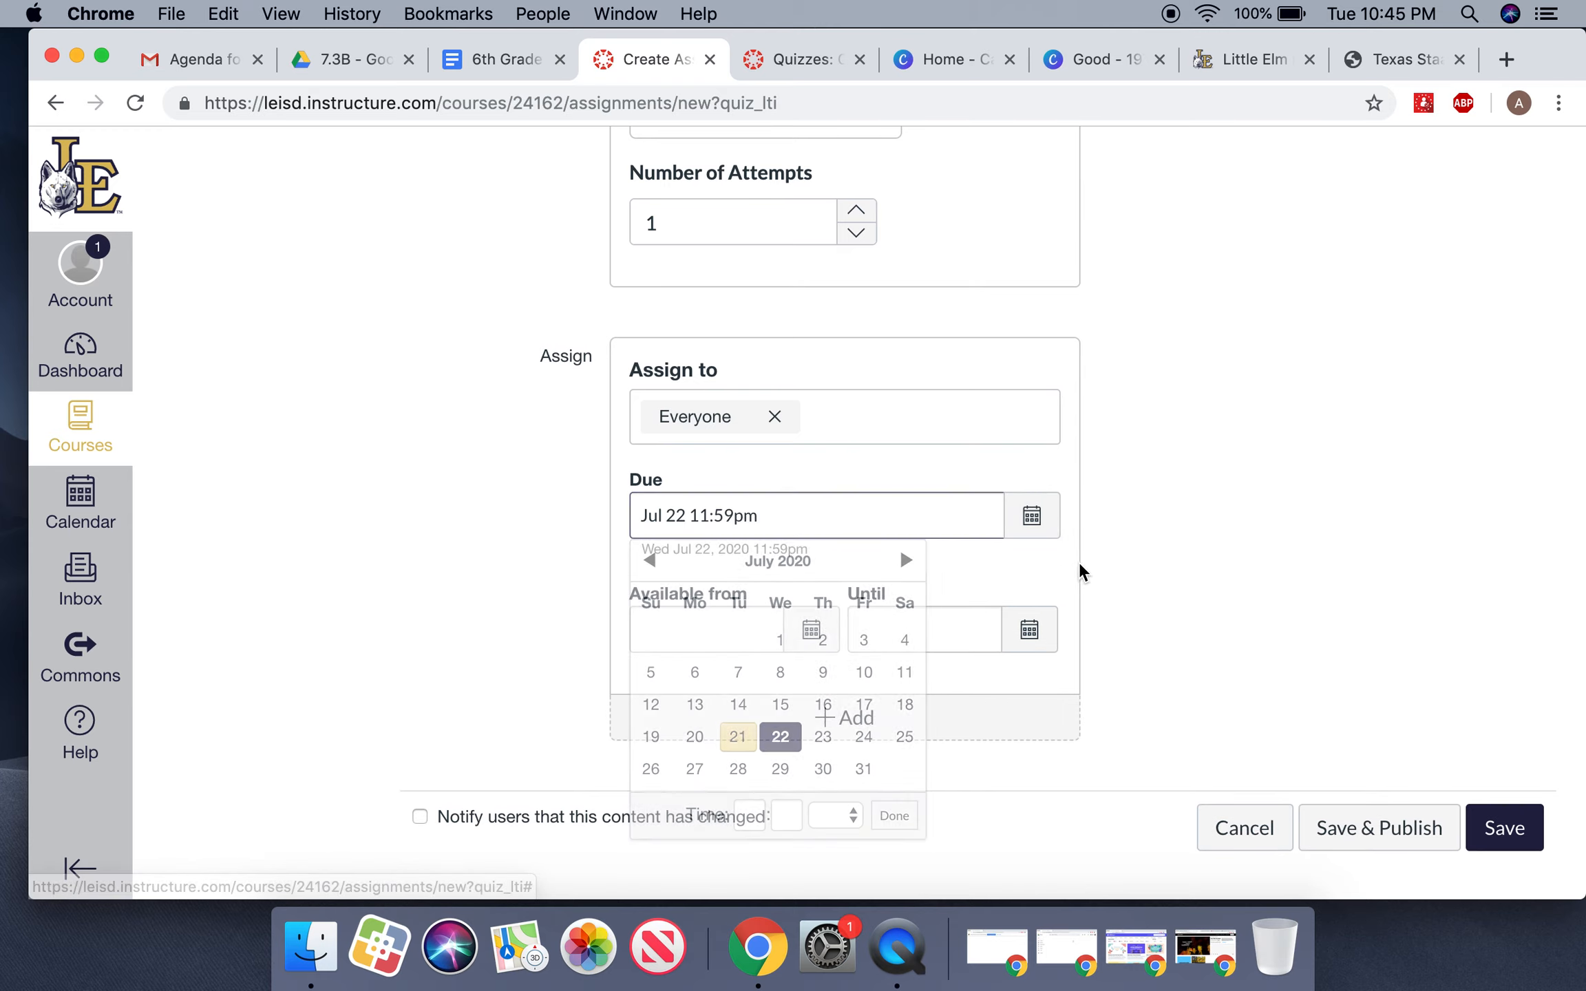
Step: Set both the Available from and Until dates to July 22, 2020, and save the quiz
{"action": "left_click", "coordinate": [810, 629]}
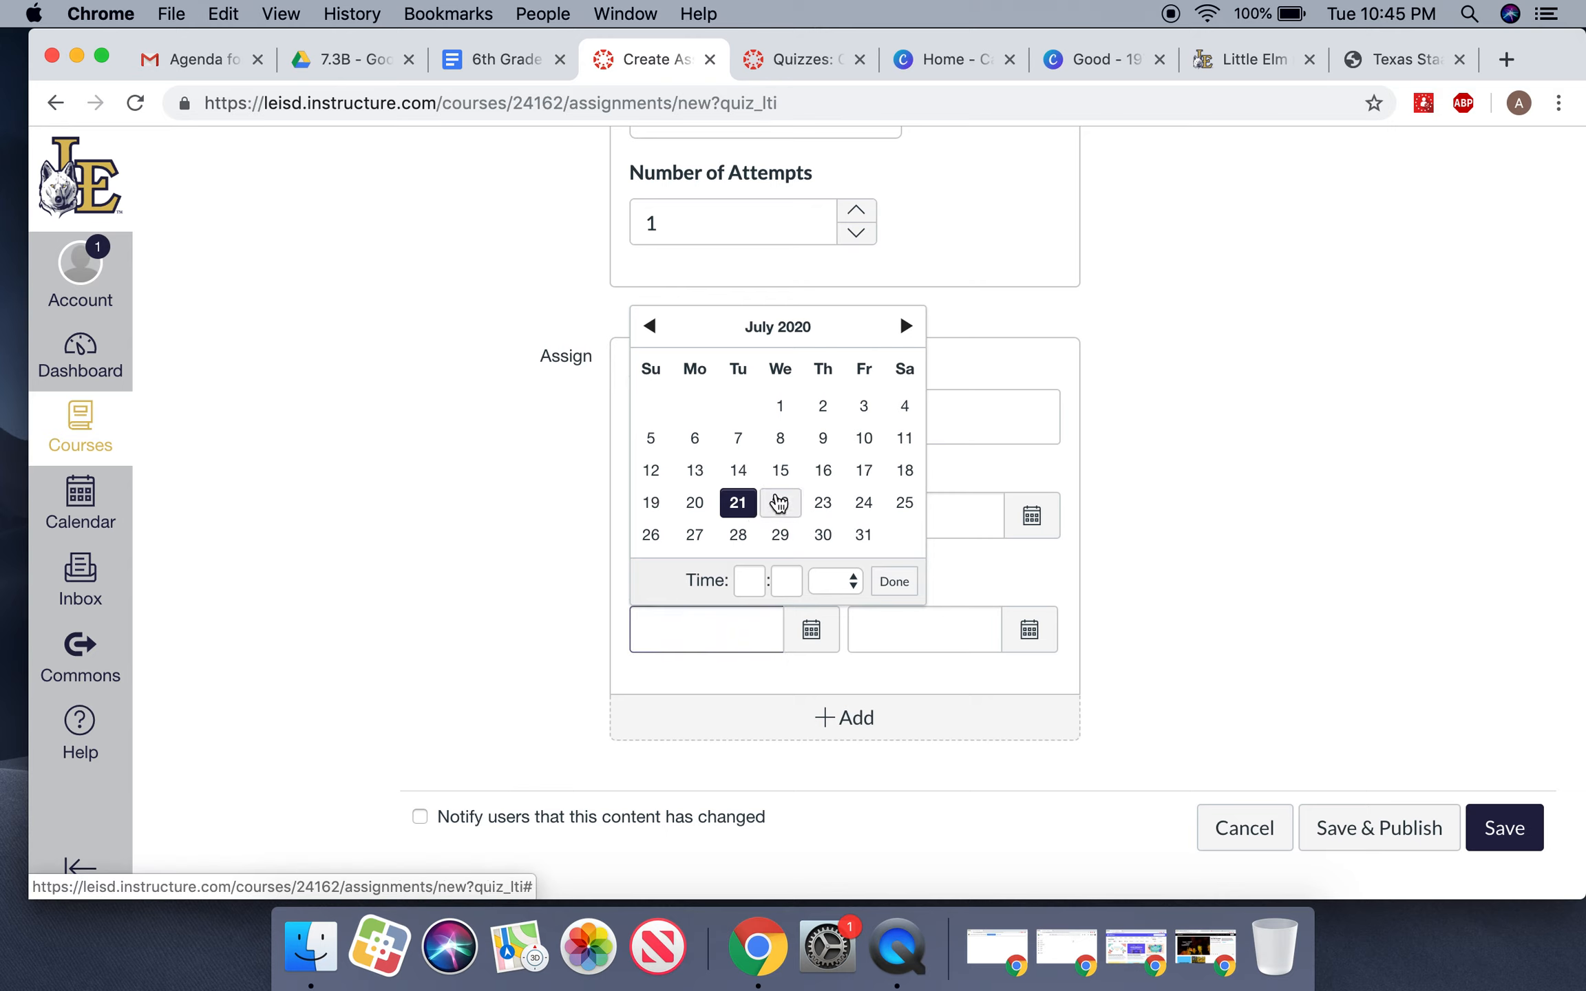
{"action": "left_click", "coordinate": [780, 503]}
{"action": "left_click", "coordinate": [1029, 629]}
{"action": "left_click", "coordinate": [998, 502]}
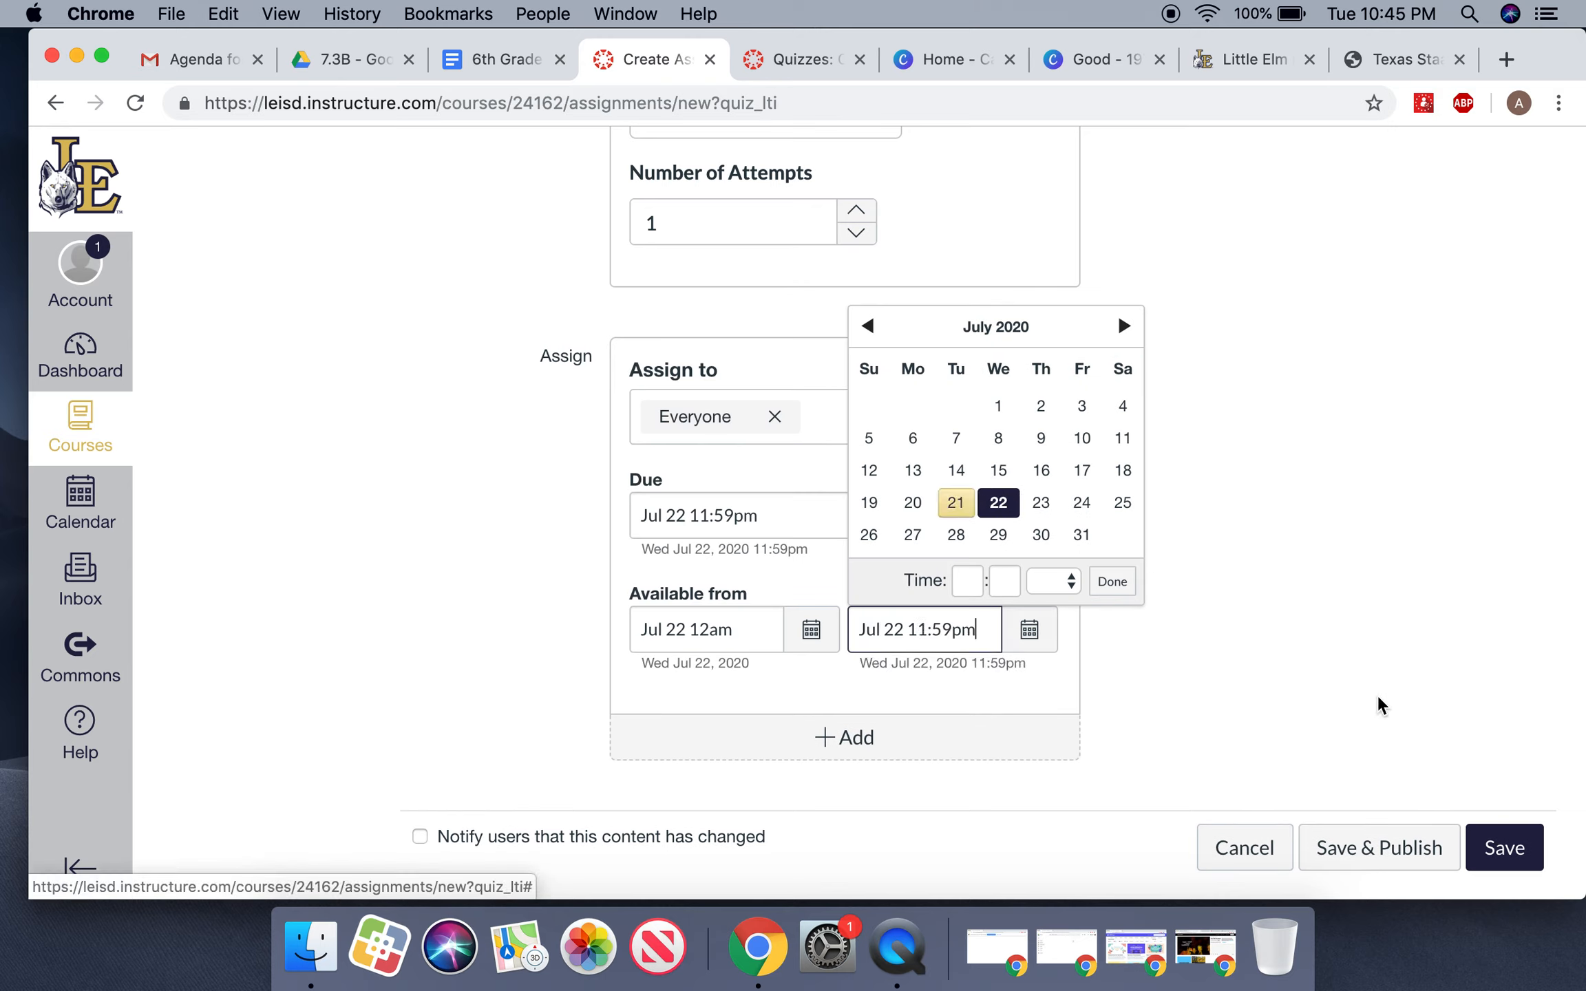
{"action": "left_click", "coordinate": [1512, 850]}
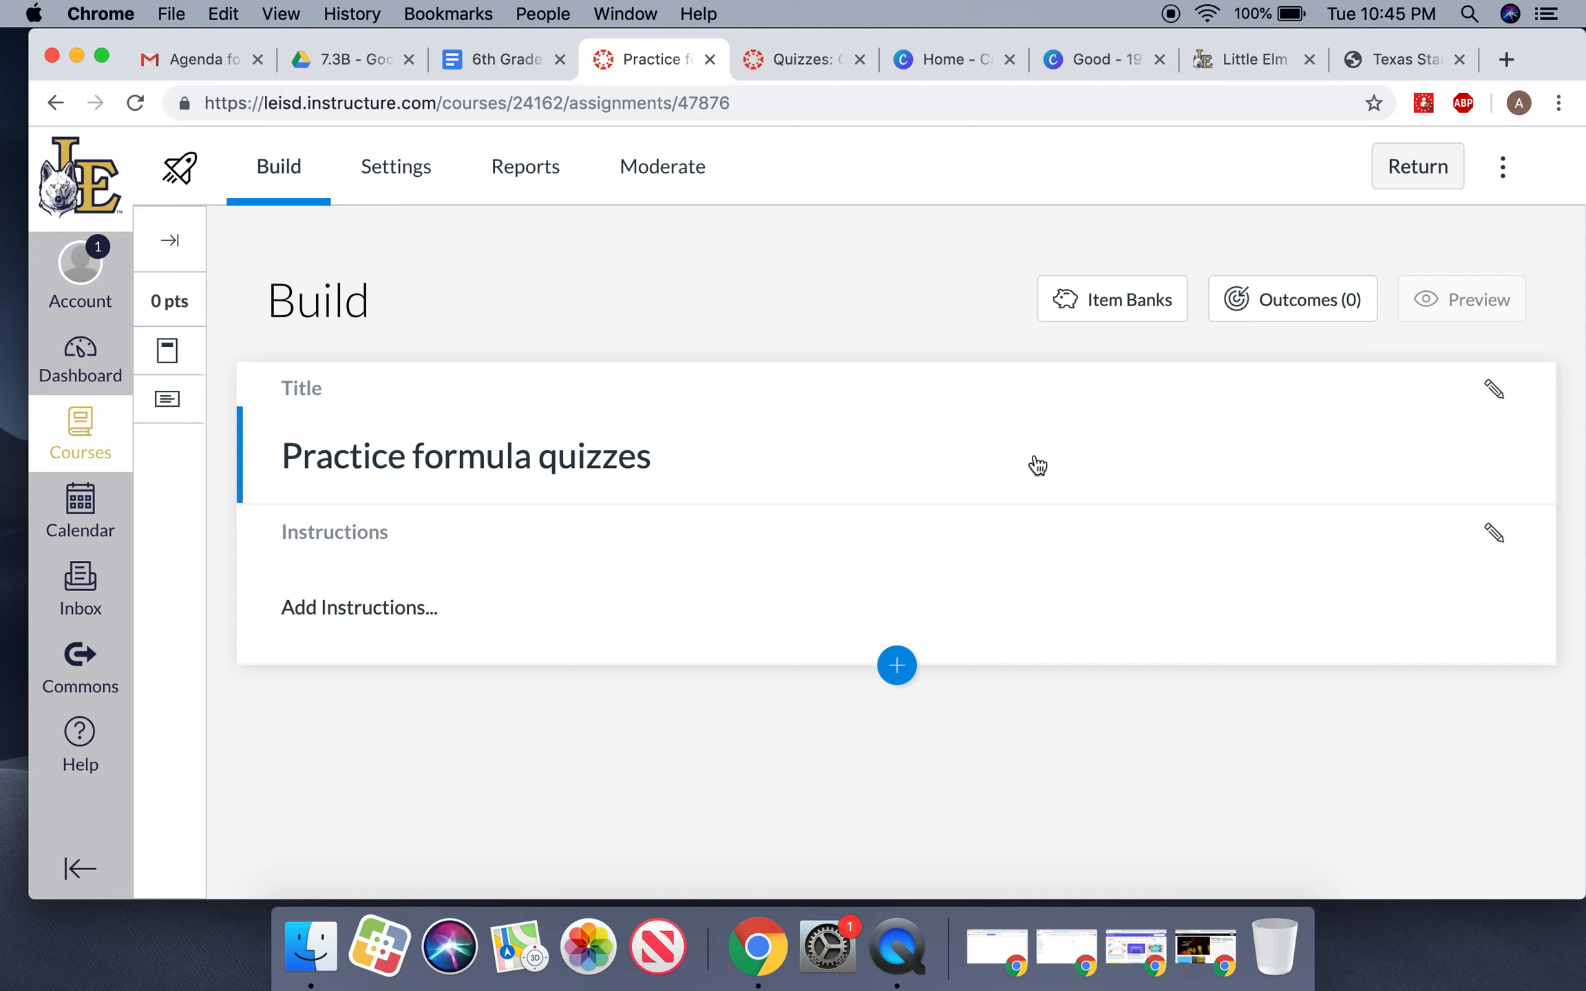
Step: Insert a Formula question below the quiz instructions
{"action": "left_click", "coordinate": [897, 666]}
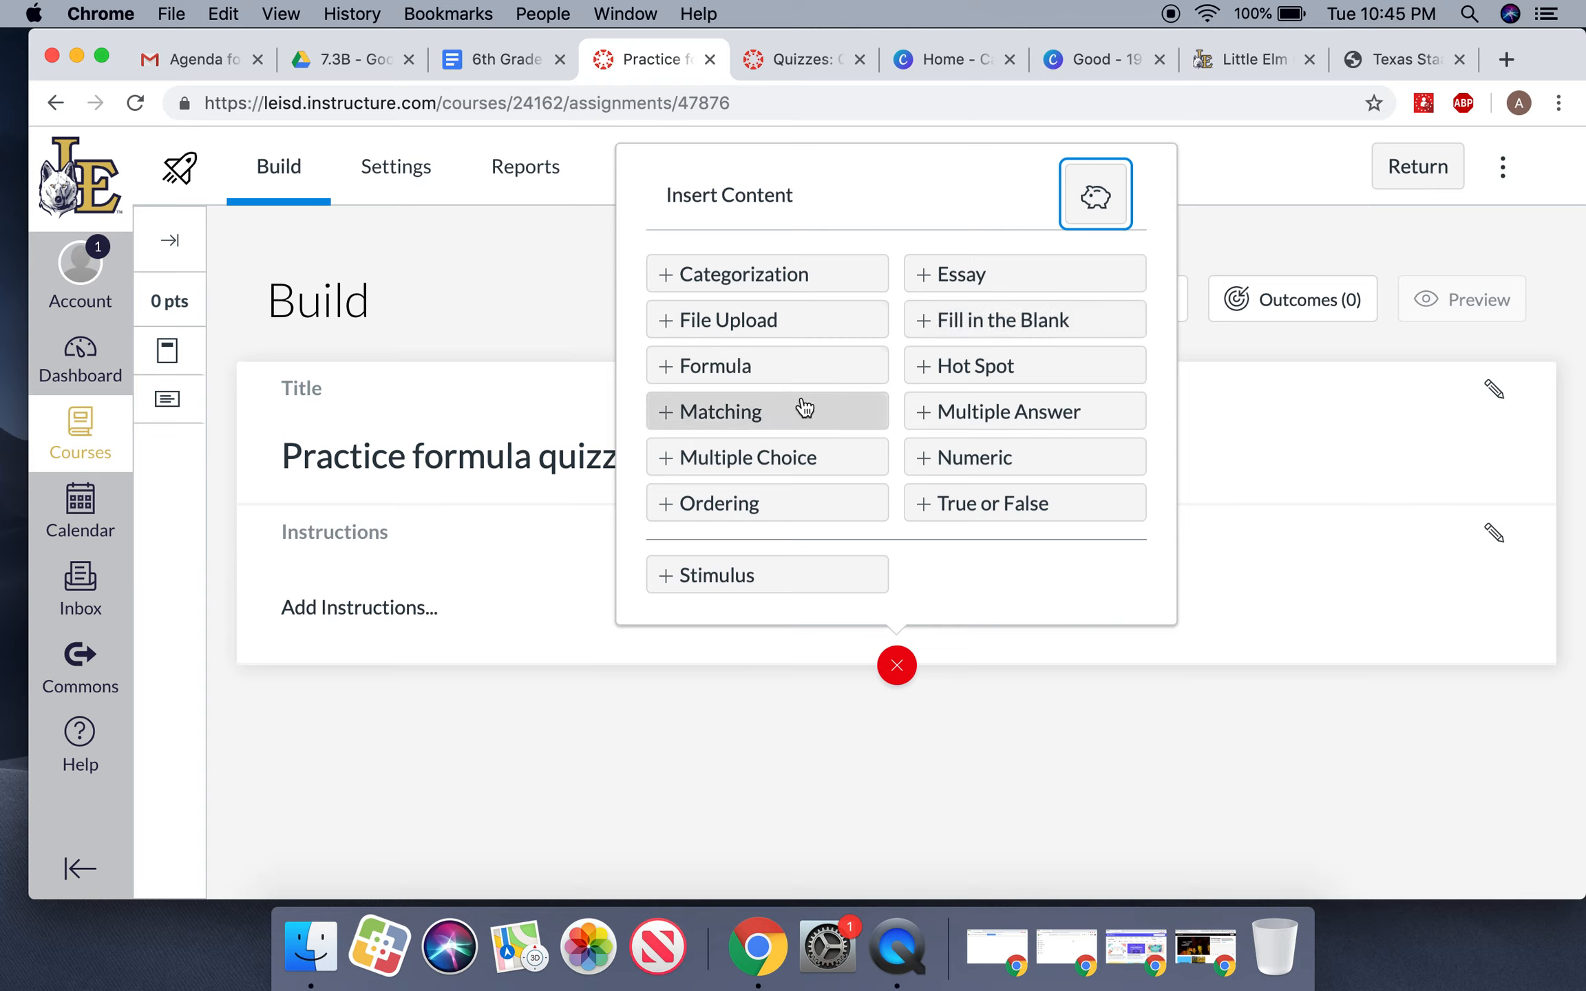
{"action": "left_click", "coordinate": [788, 380]}
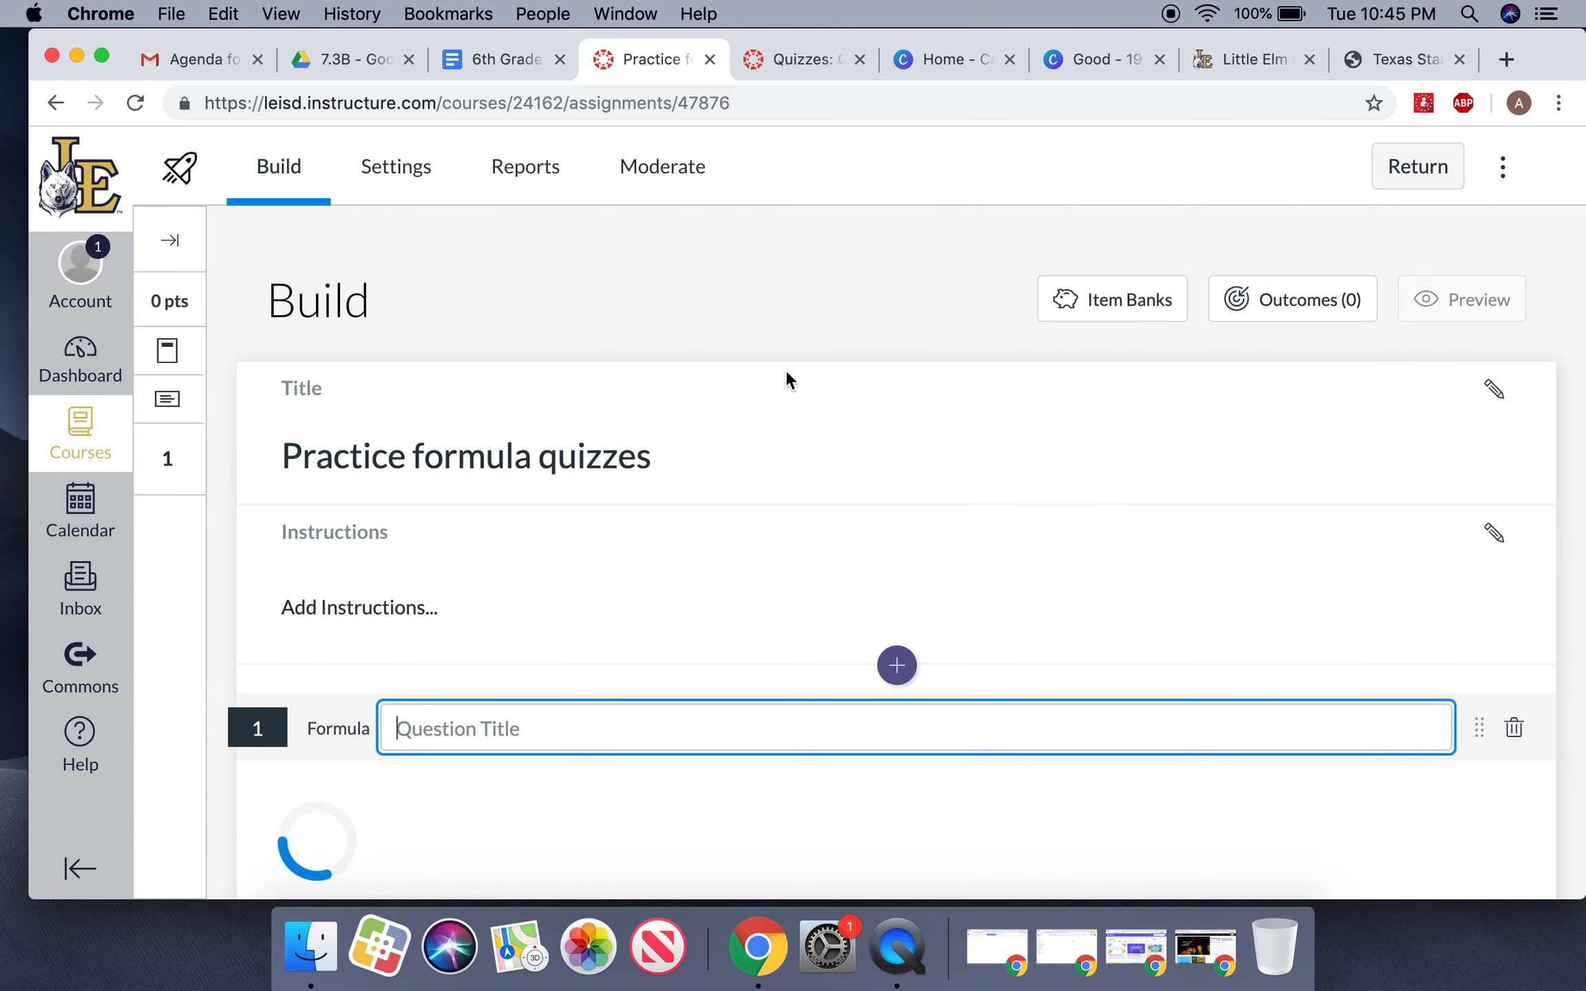
{"action": "scroll", "coordinate": [786, 379], "scroll_direction": "down", "scroll_amount": 5}
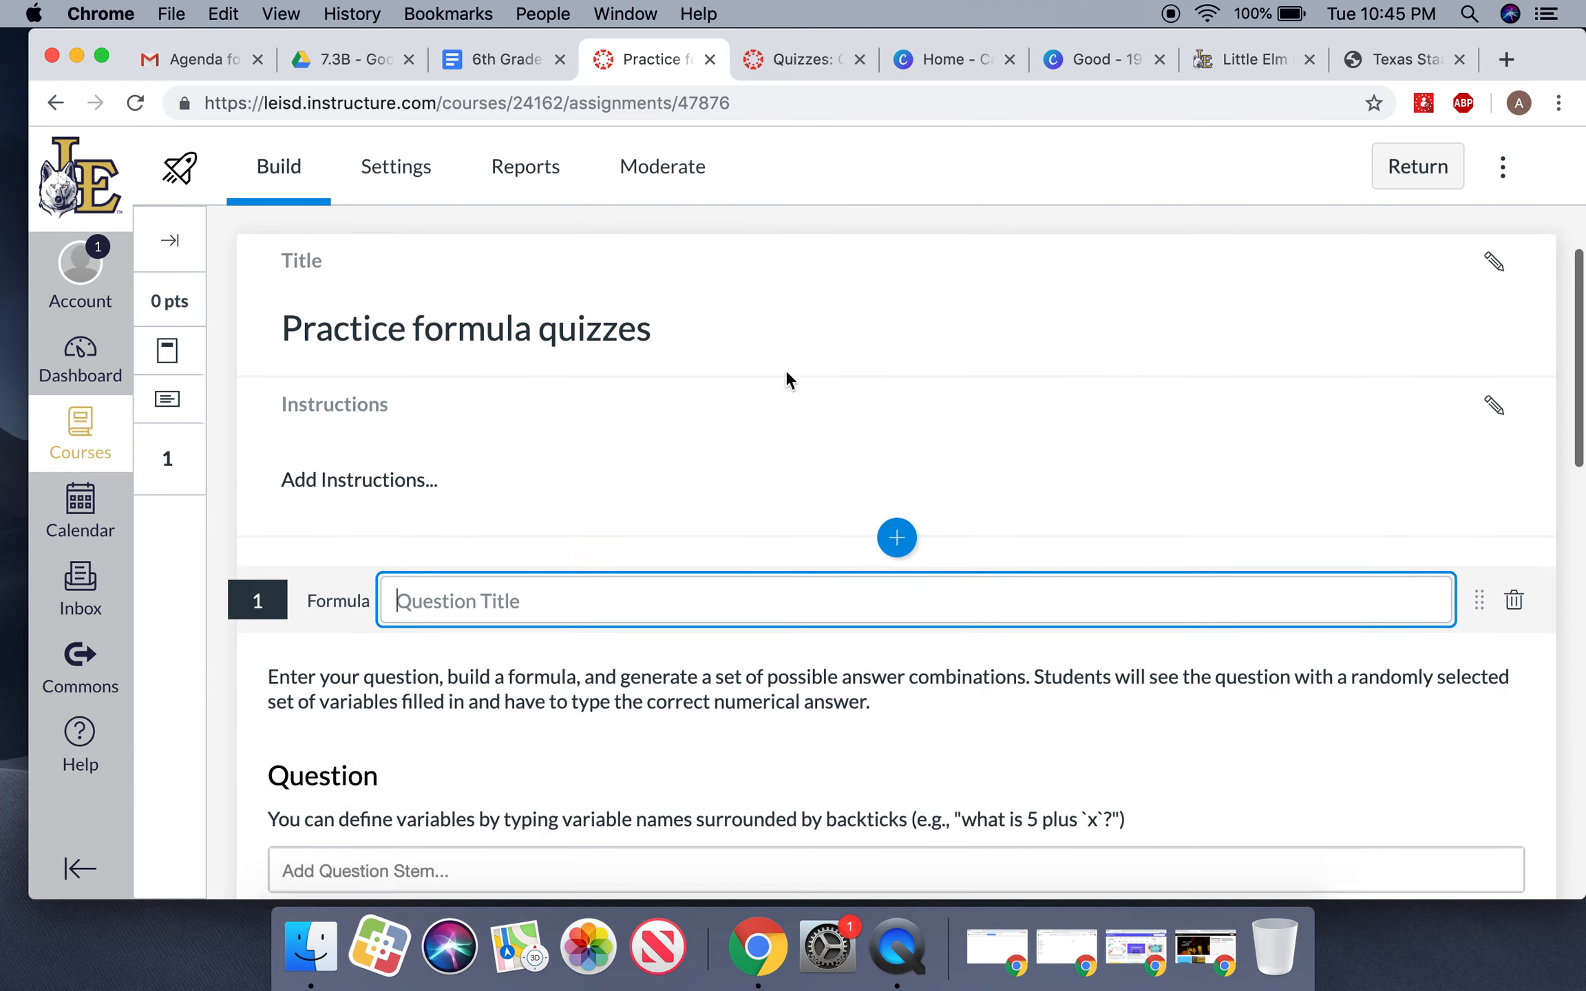
{"action": "scroll", "coordinate": [786, 375], "scroll_direction": "down", "scroll_amount": 1}
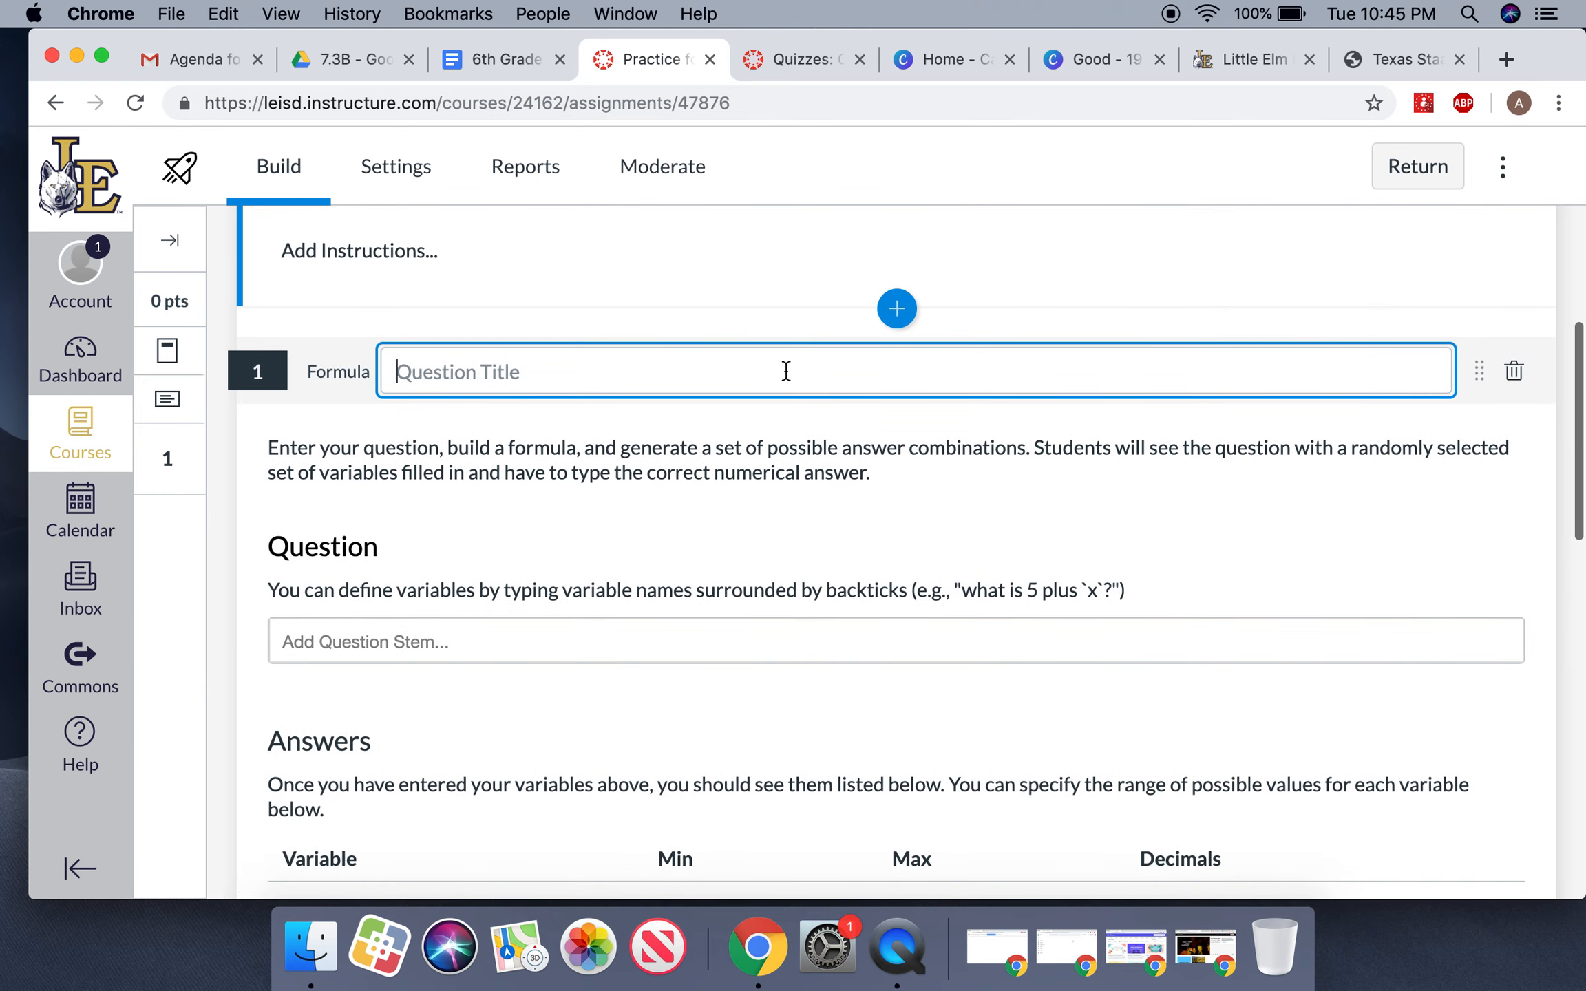
{"action": "scroll", "coordinate": [710, 546], "scroll_direction": "down", "scroll_amount": 2}
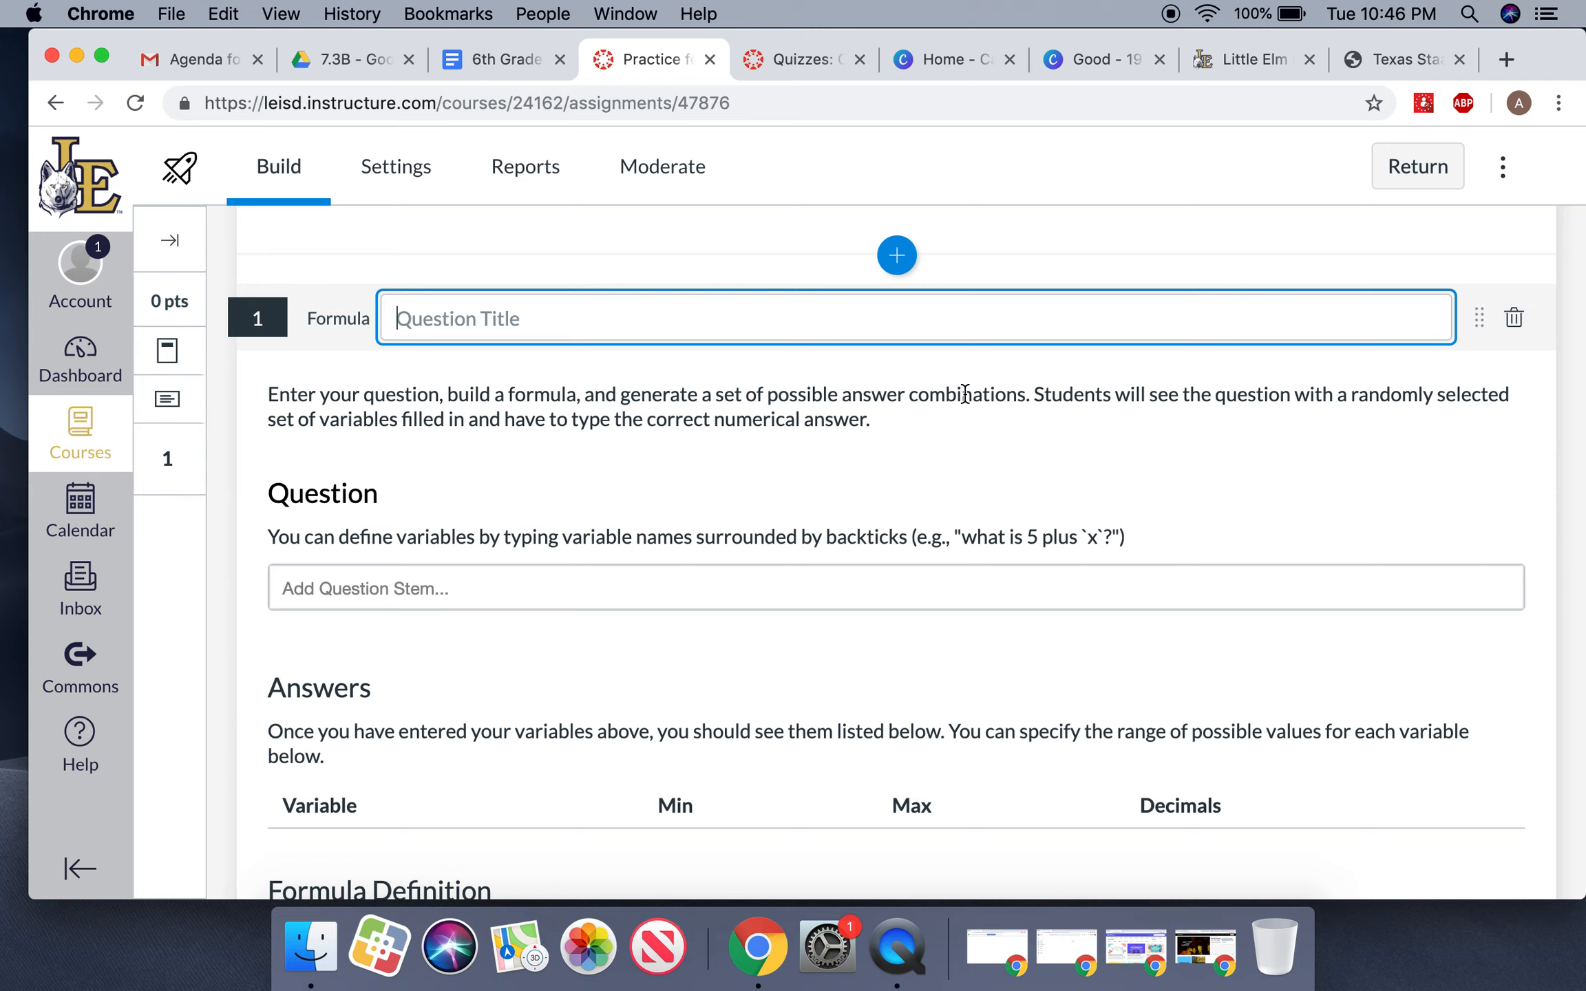
Step: Consult question 6 of 7.3B MA 1.pdf in Google Drive and enter its opening through "was late to class 5 times in" as the question title
{"action": "left_click", "coordinate": [356, 71]}
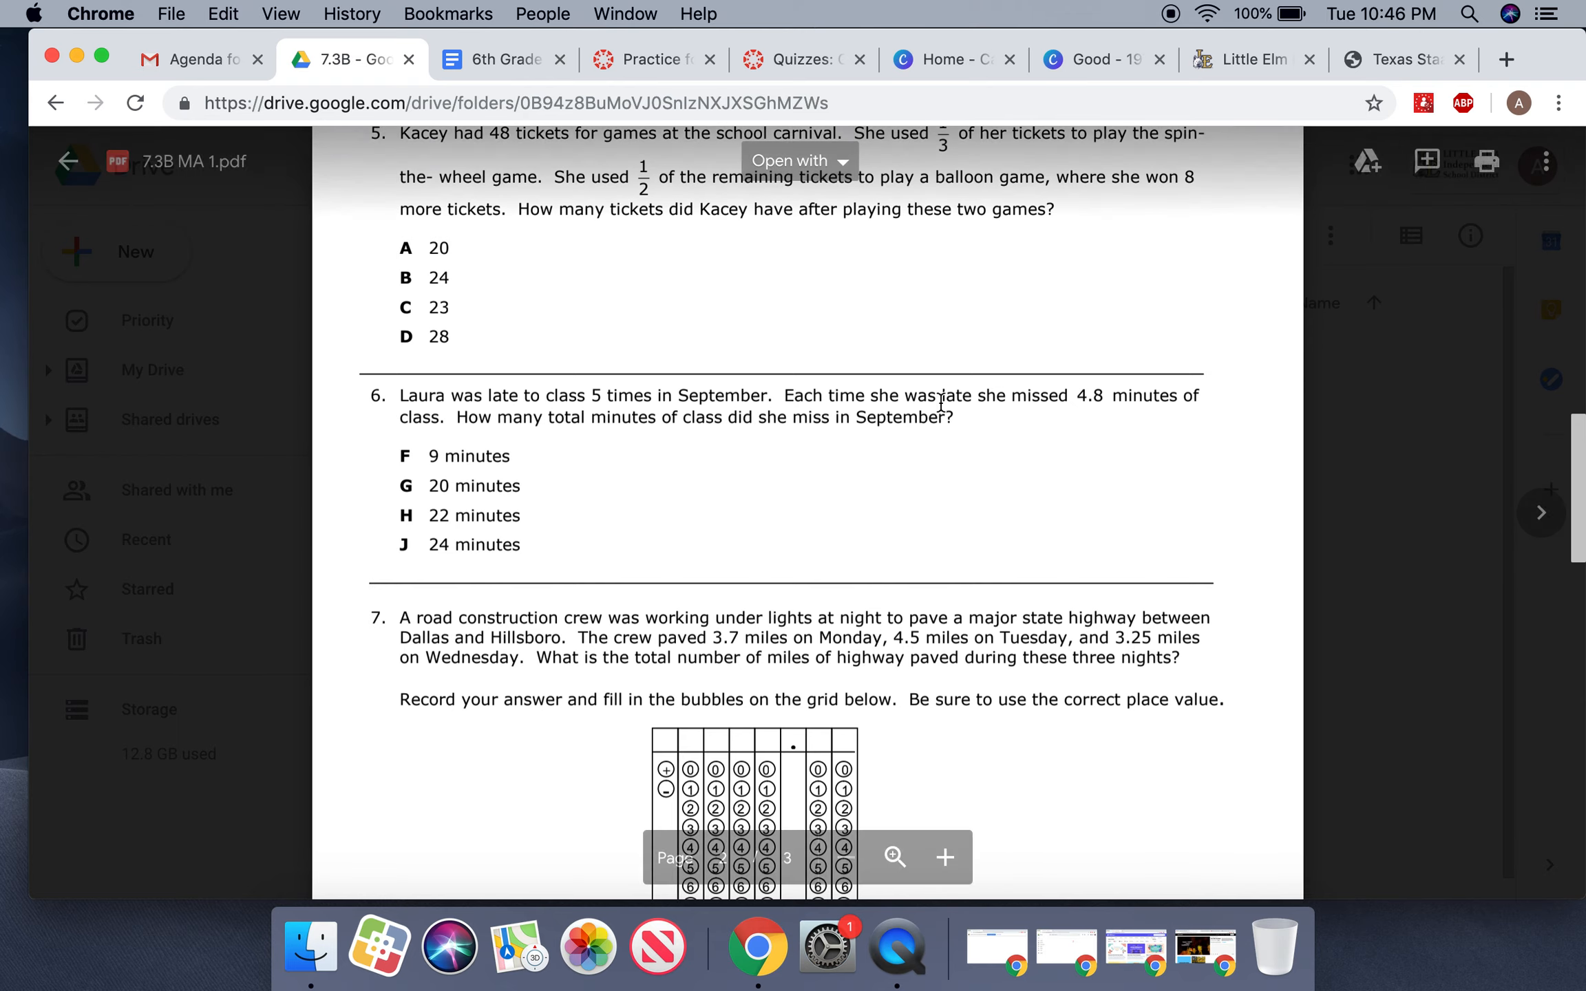
{"action": "left_click", "coordinate": [795, 66]}
{"action": "left_click", "coordinate": [651, 66]}
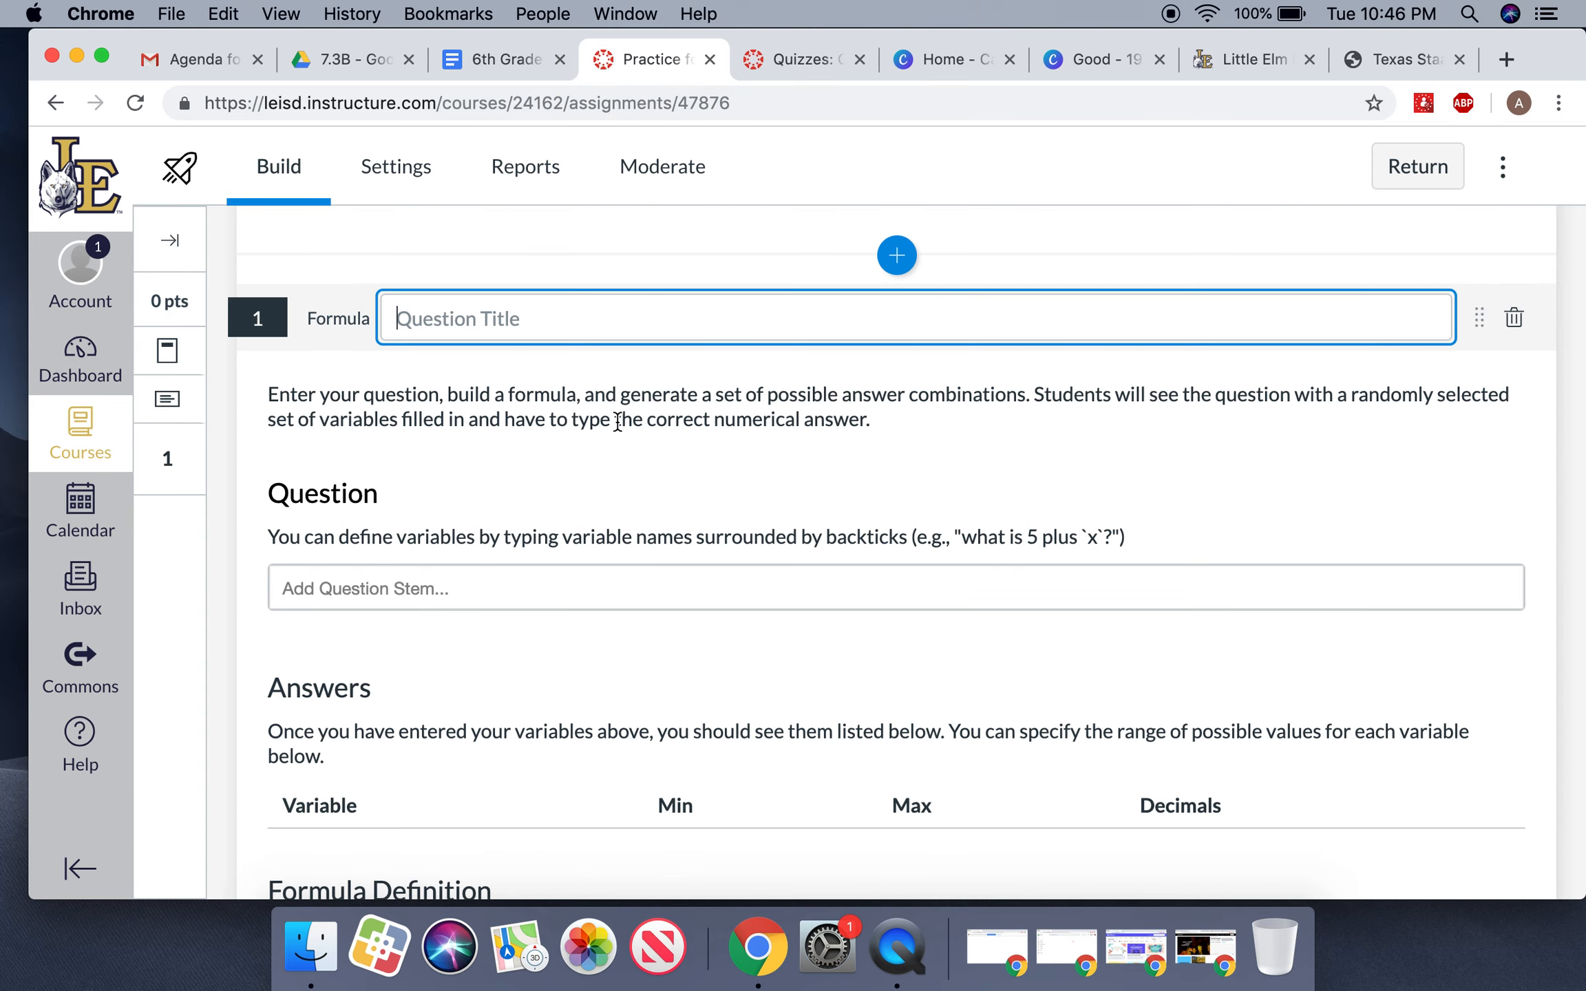
{"action": "type", "text": "Laura was late"}
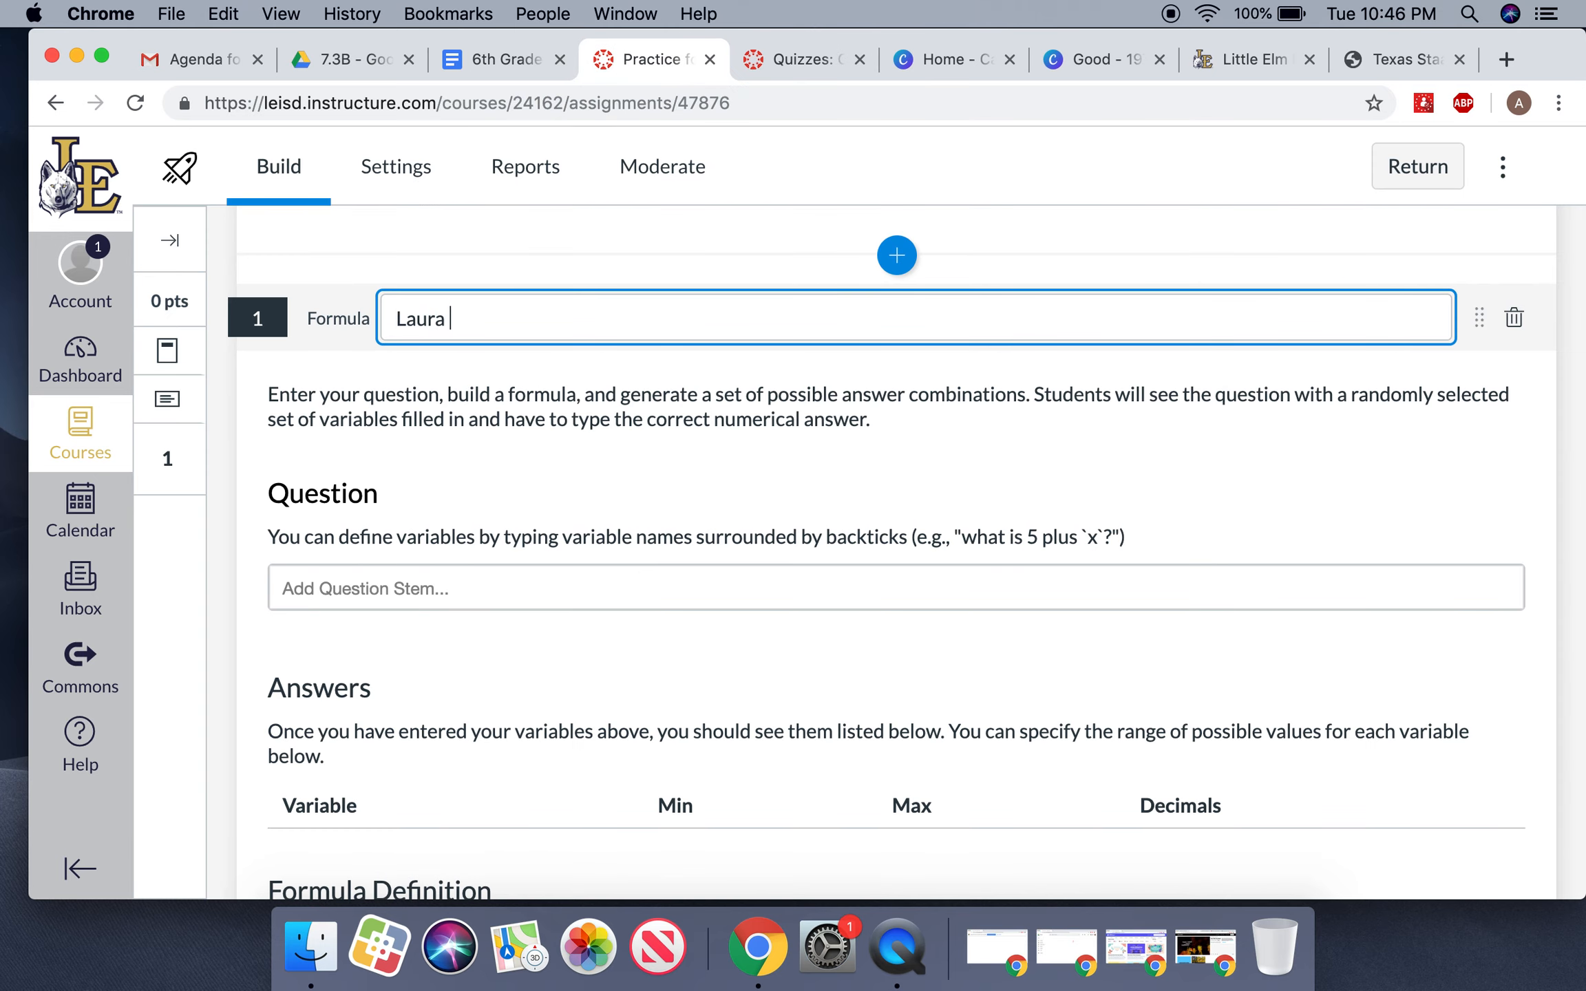
{"action": "left_click", "coordinate": [337, 60]}
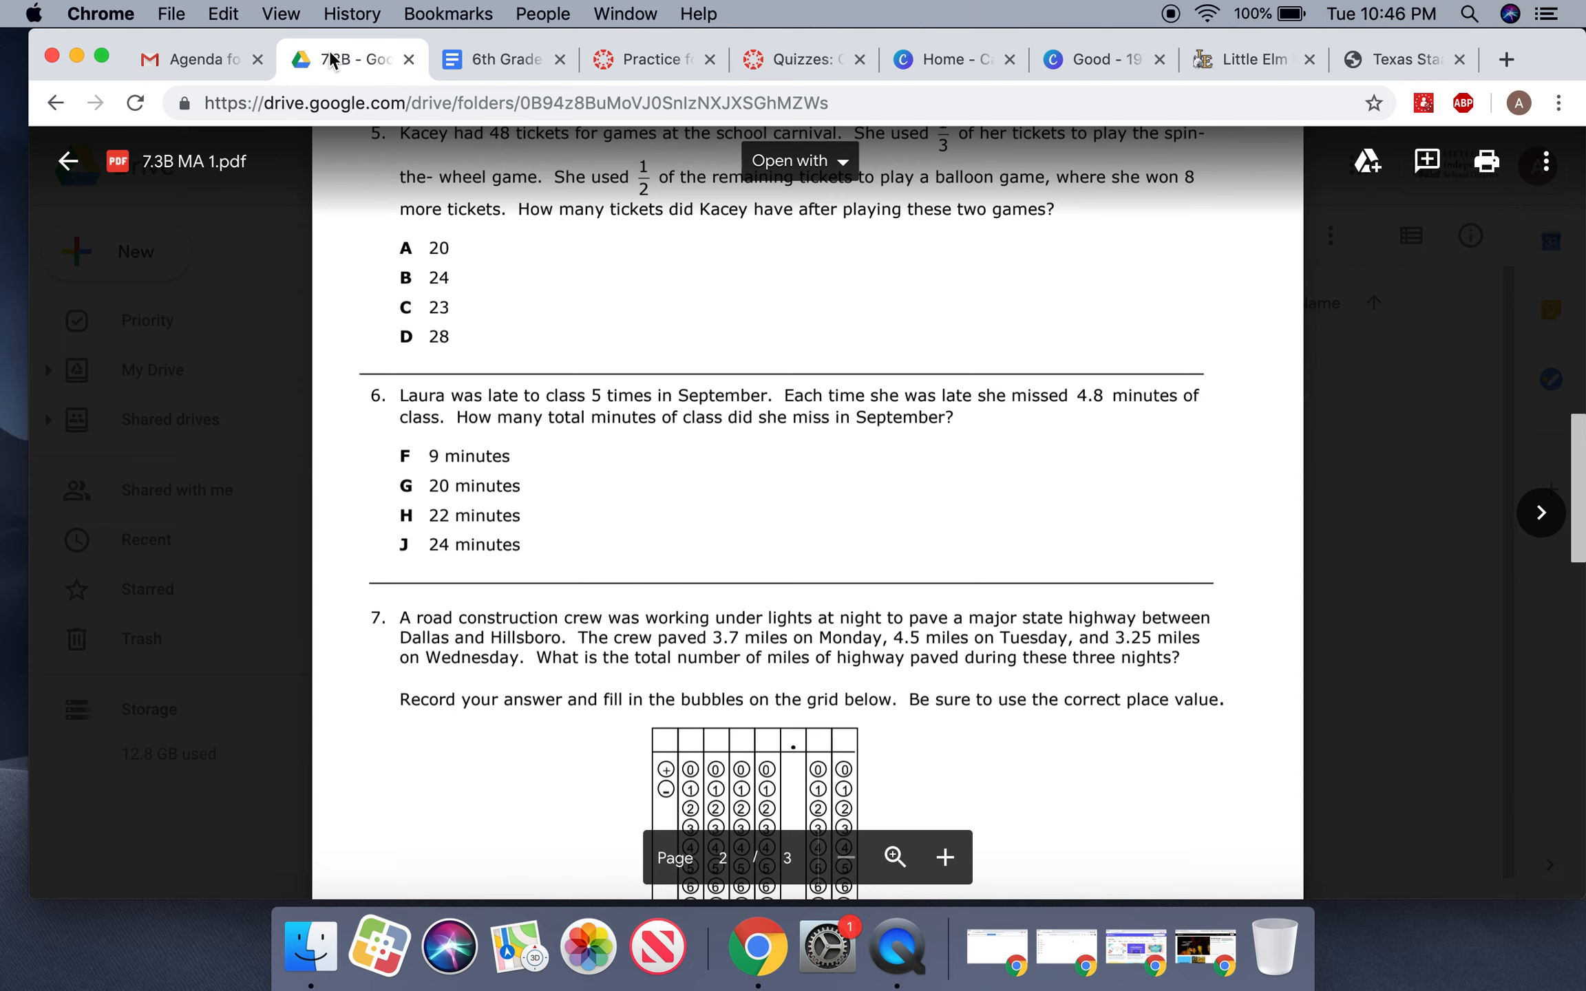
{"action": "left_click", "coordinate": [612, 72]}
{"action": "type", "text": "te to class 5 times."}
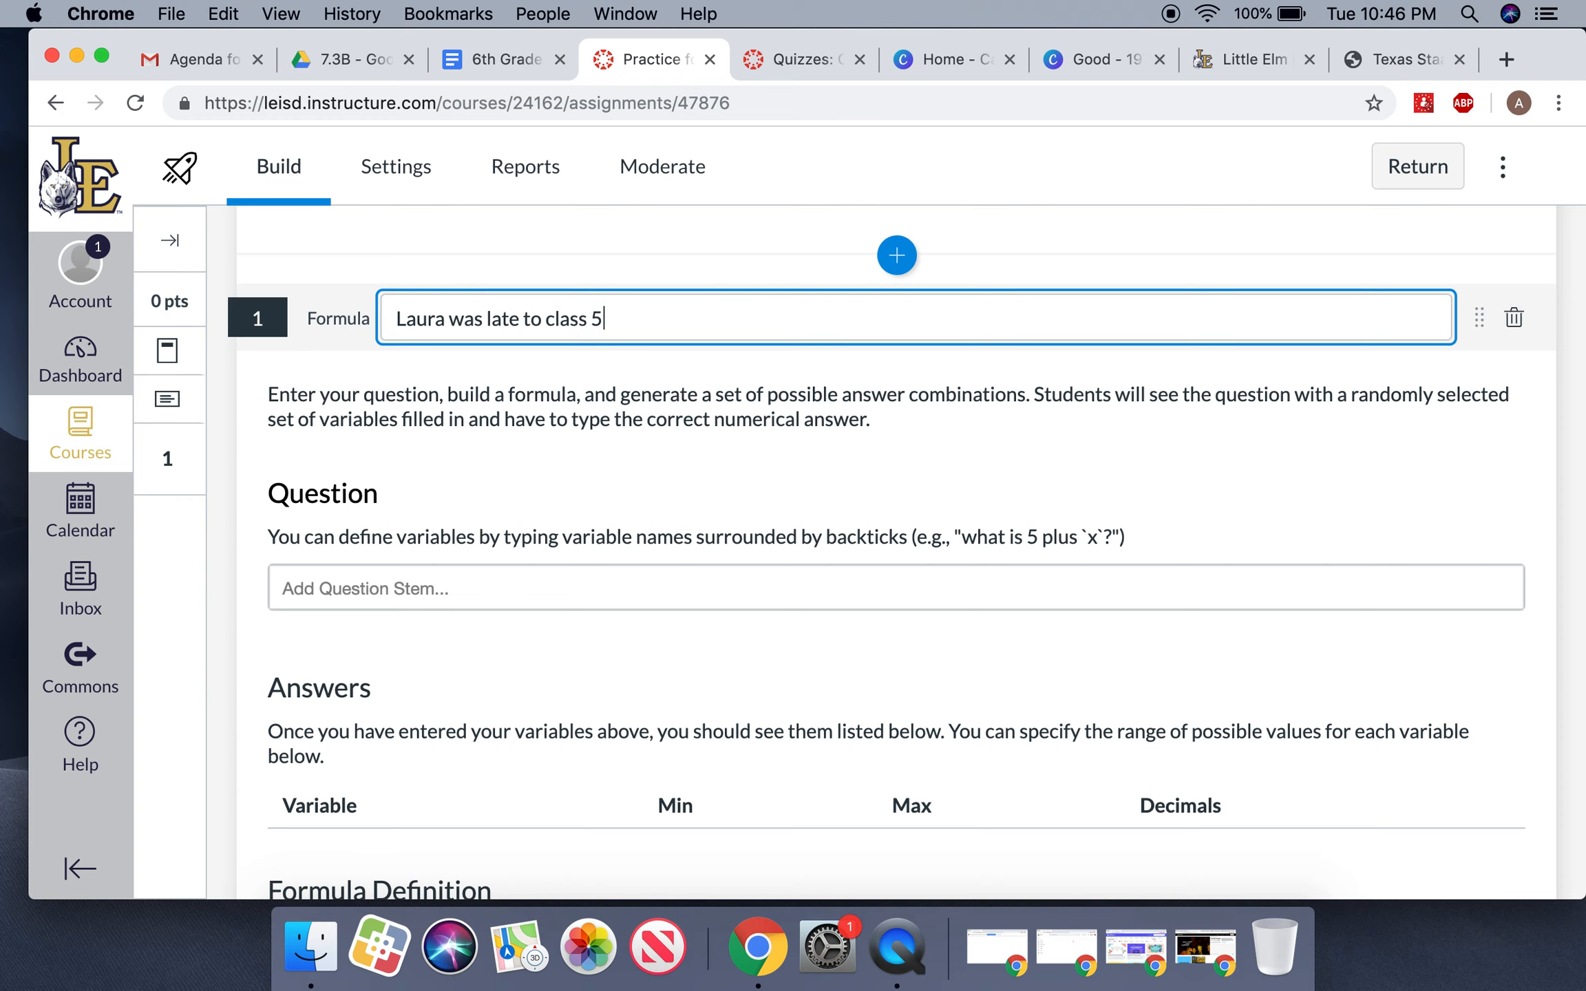
{"action": "left_click", "coordinate": [332, 70]}
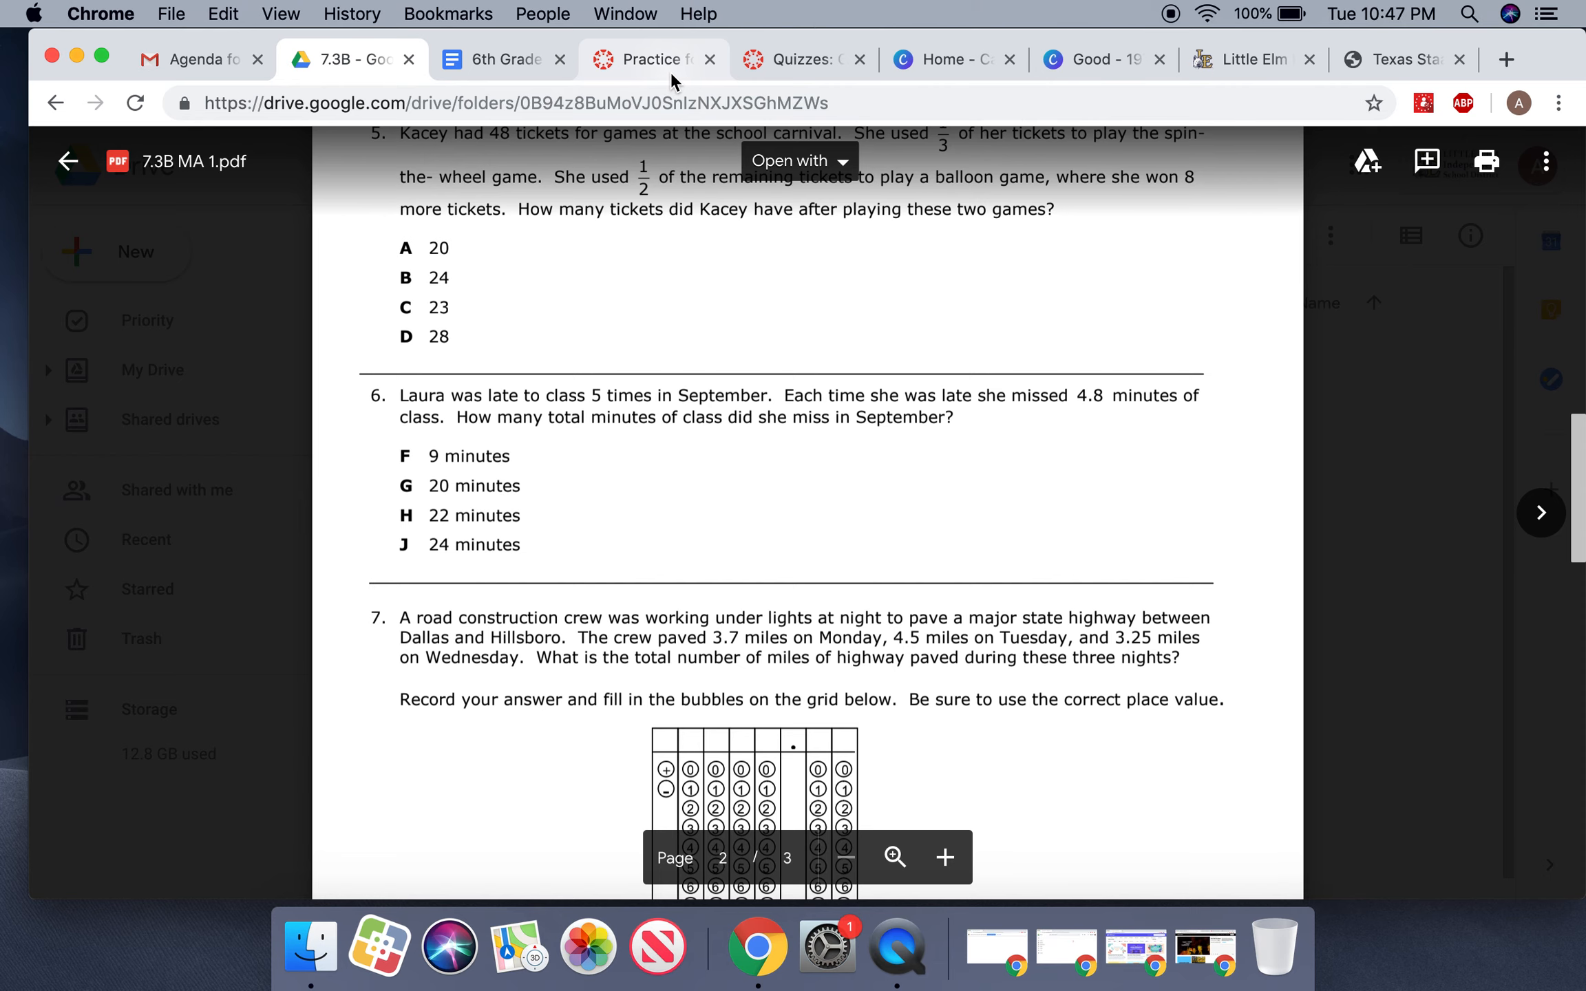
{"action": "left_click", "coordinate": [666, 77]}
{"action": "type", "text": "in "}
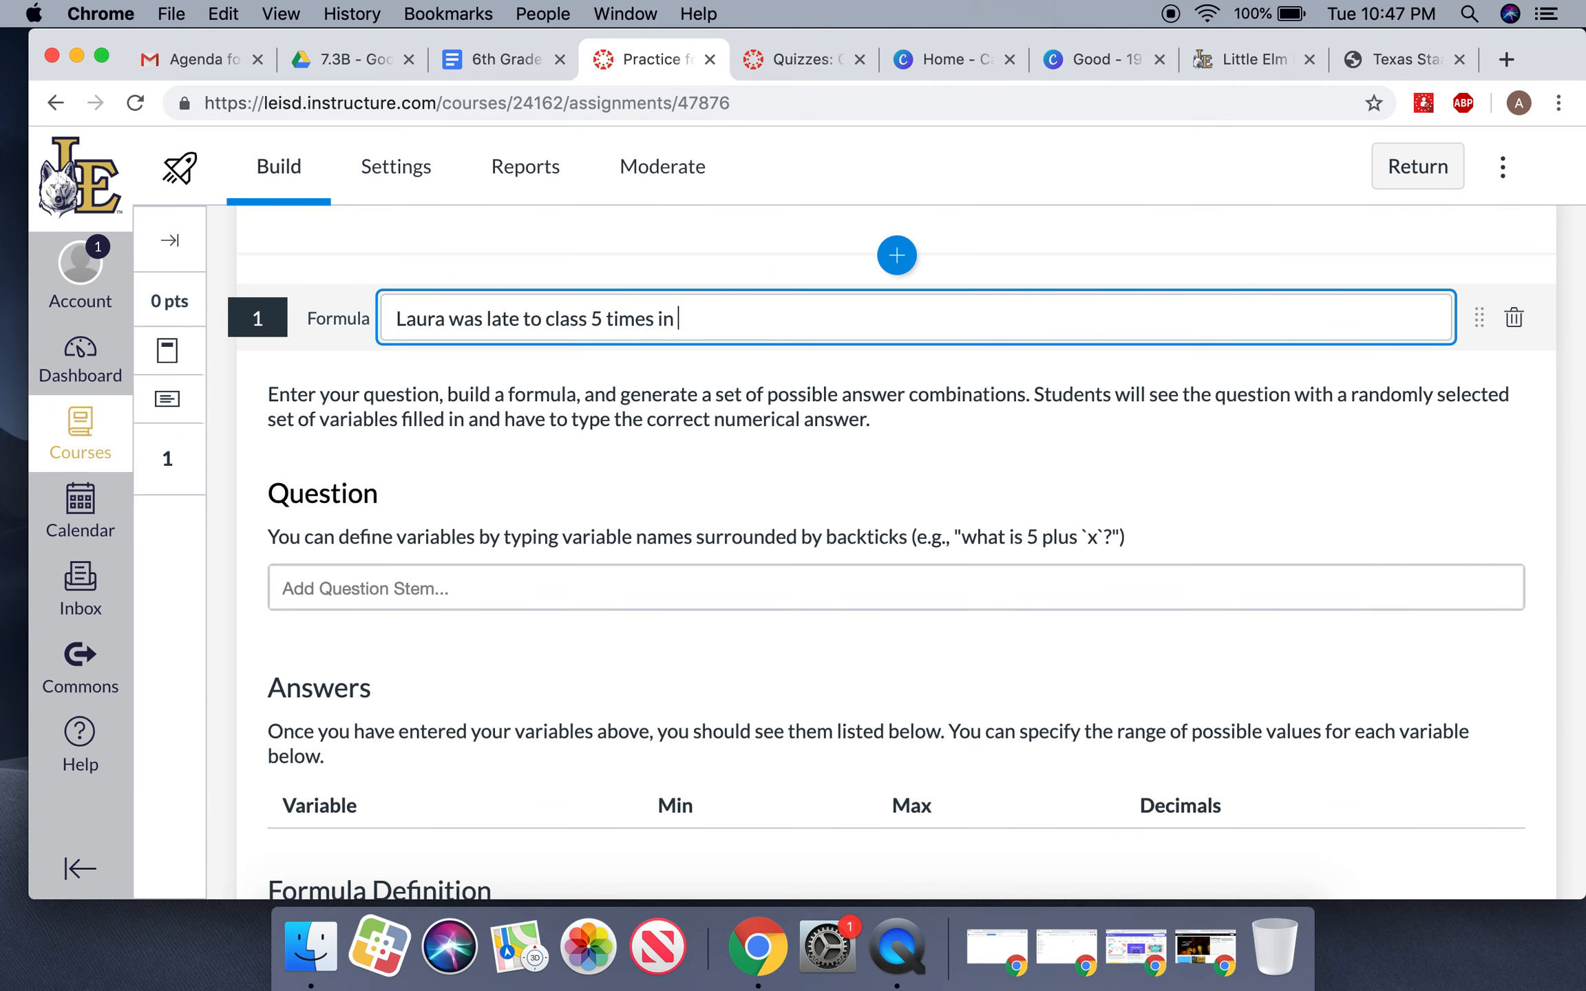
Step: Complete the word problem with "September. Each time she missed 4.8 minutes of class. How many minutes did she miss in September?"
{"action": "type", "text": "September. Each time she"}
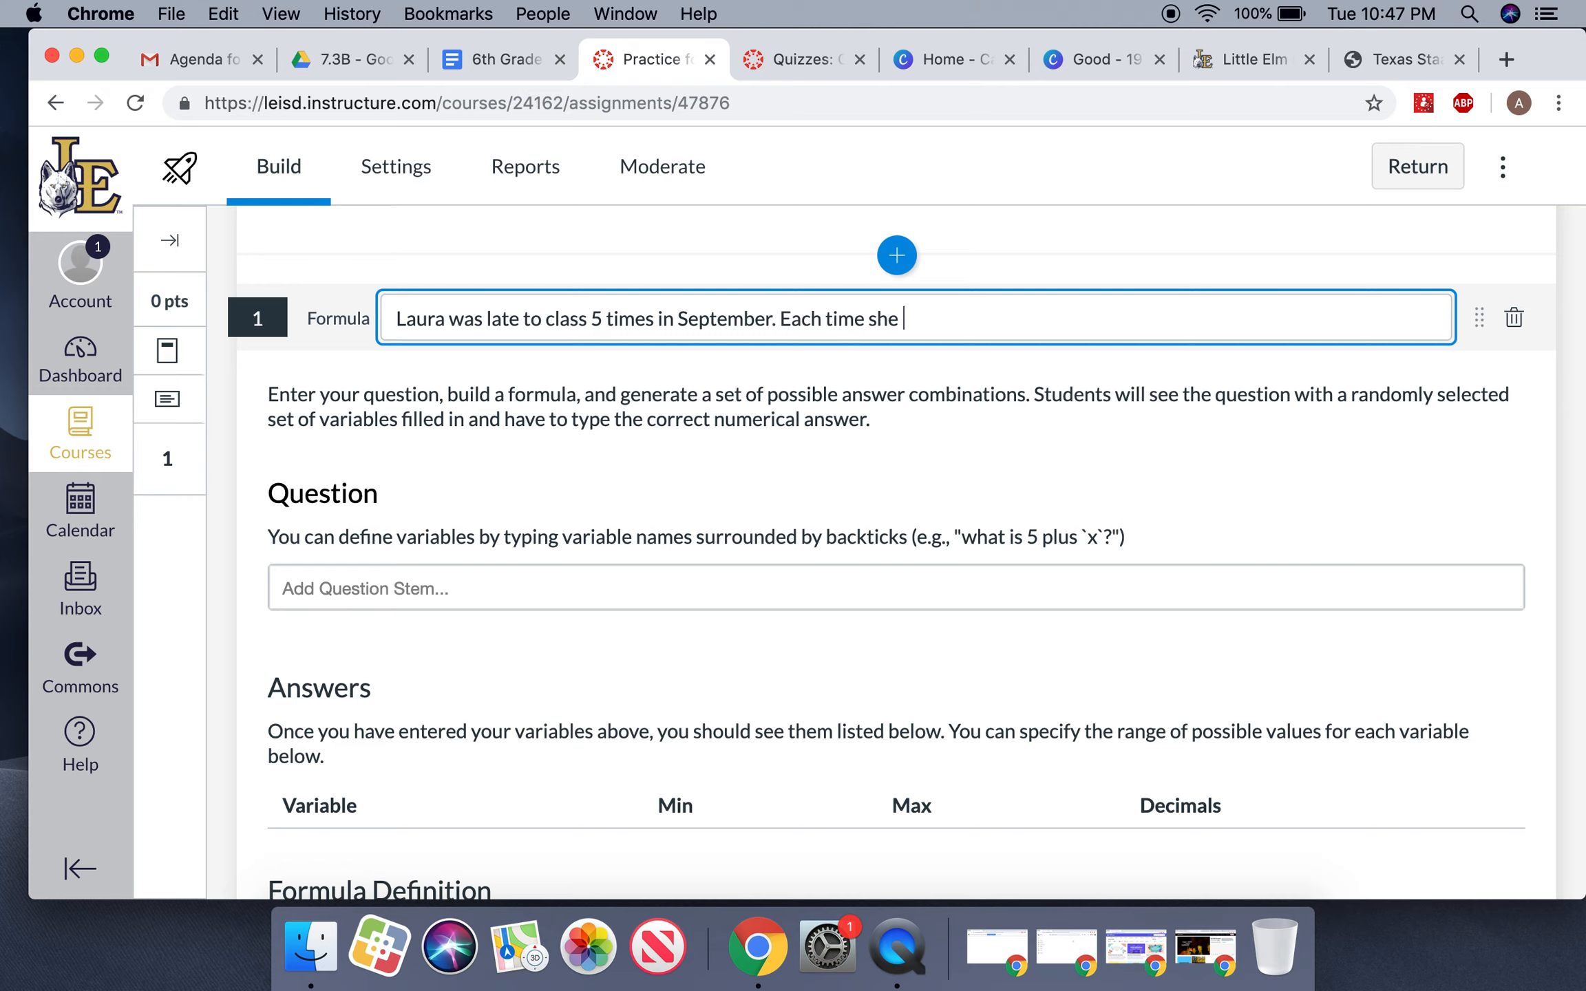
{"action": "type", "text": " missed 4.8 minutes "}
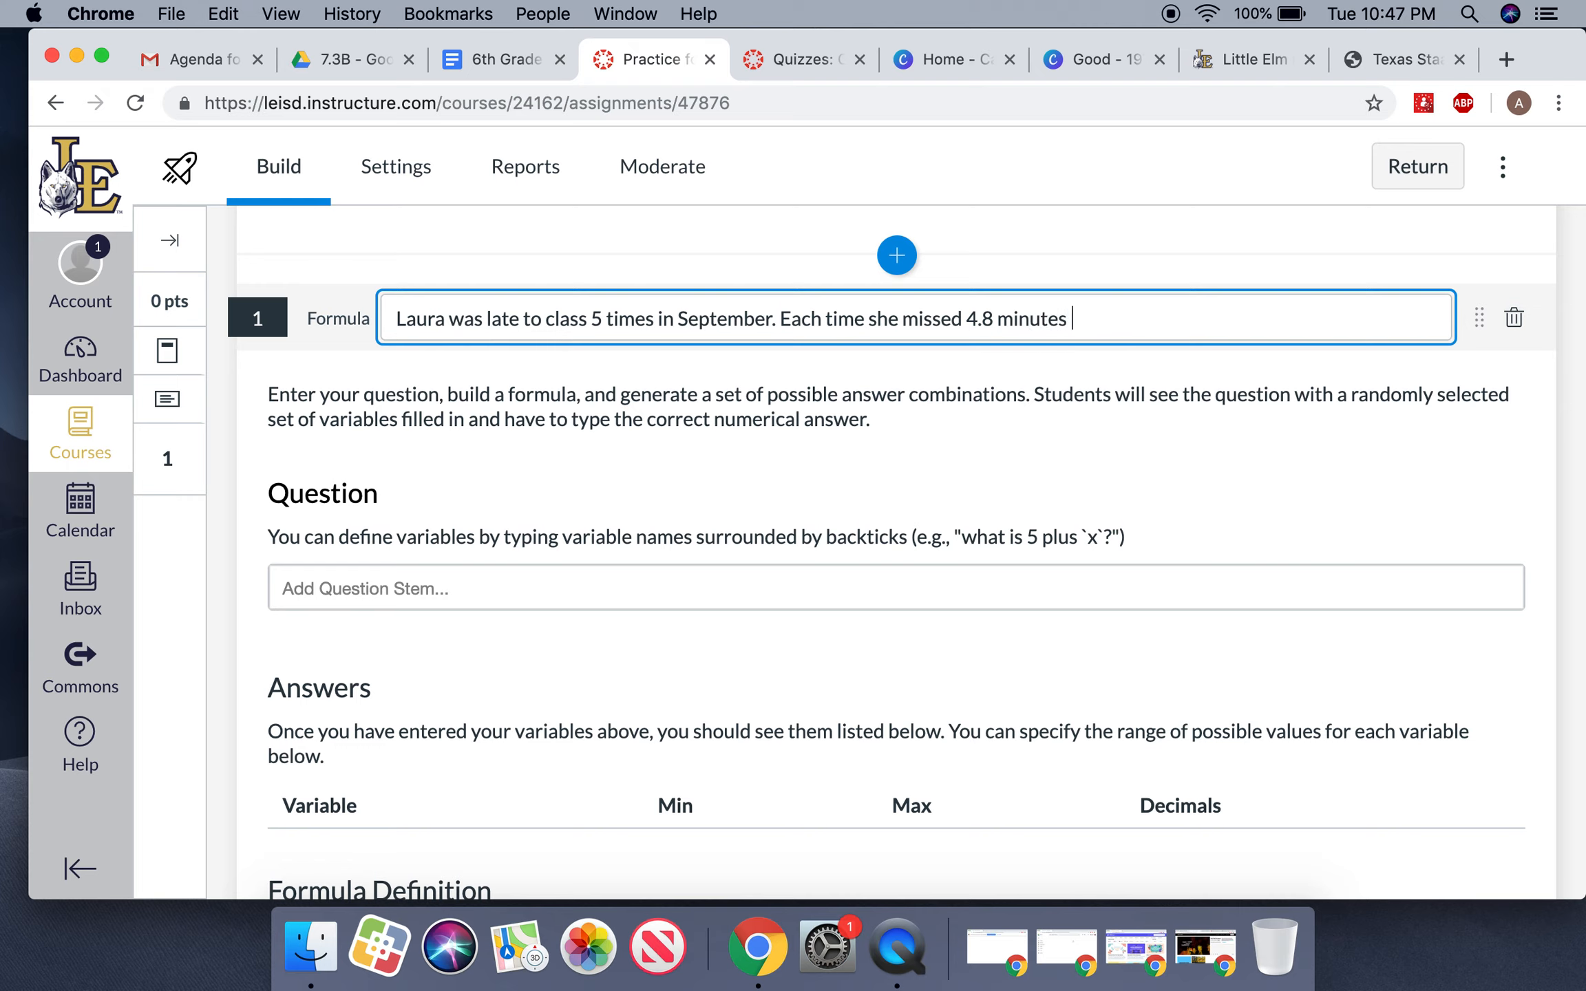
{"action": "type", "text": "of class. How many min"}
{"action": "type", "text": "utes "}
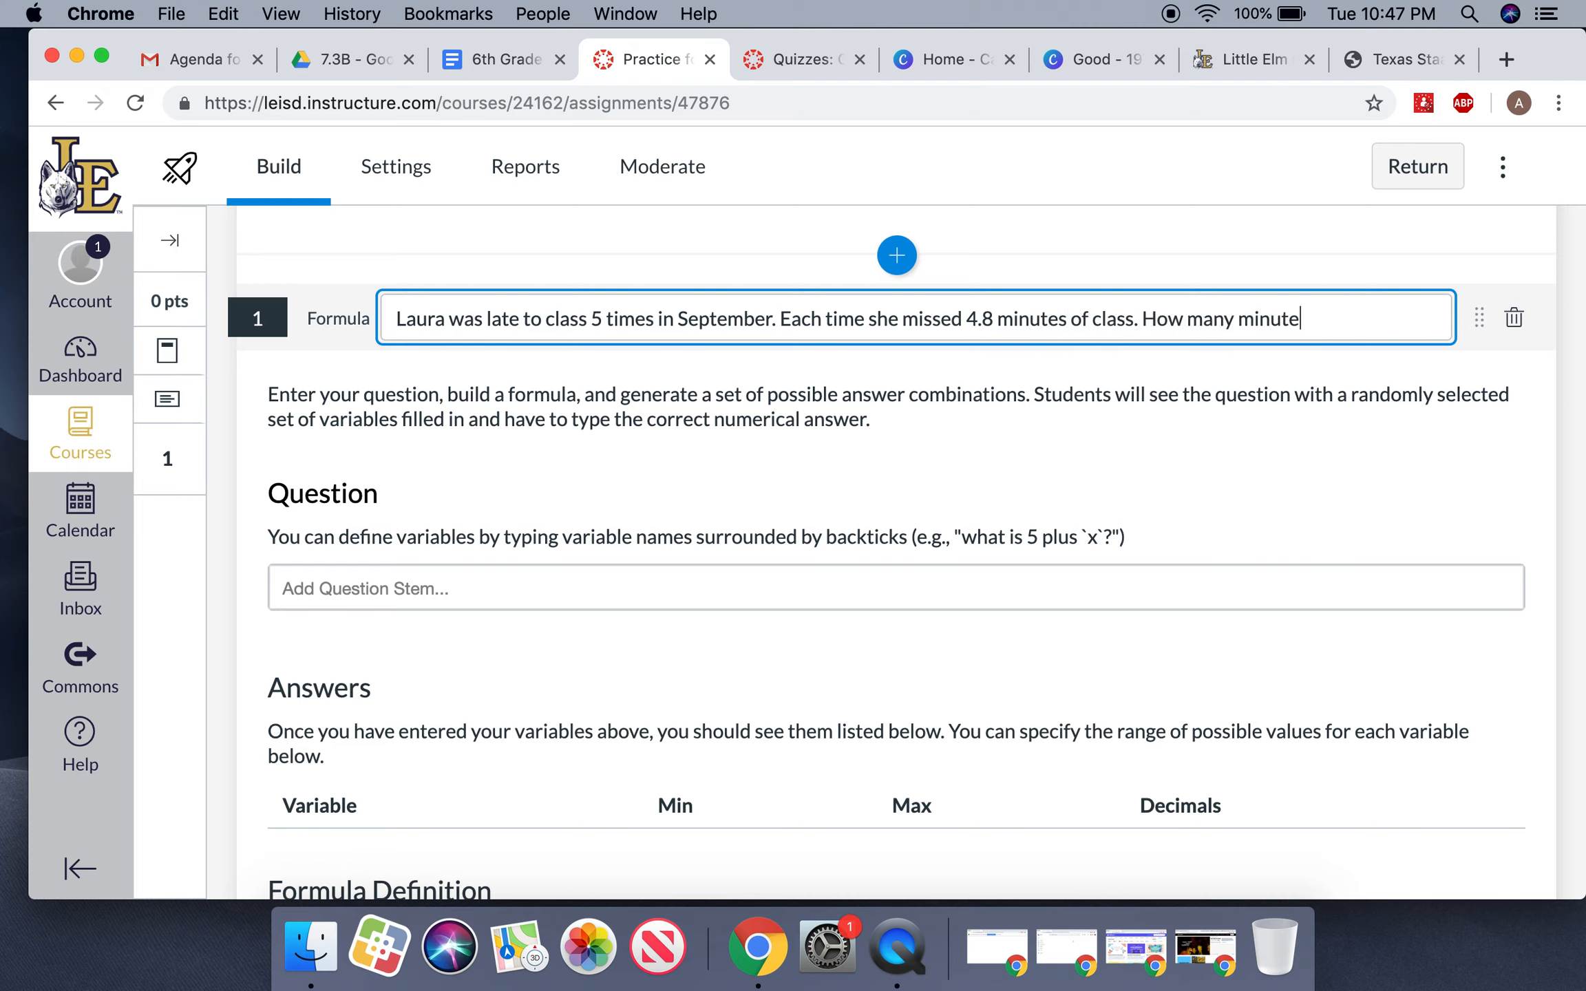
{"action": "type", "text": "did she miss in September"}
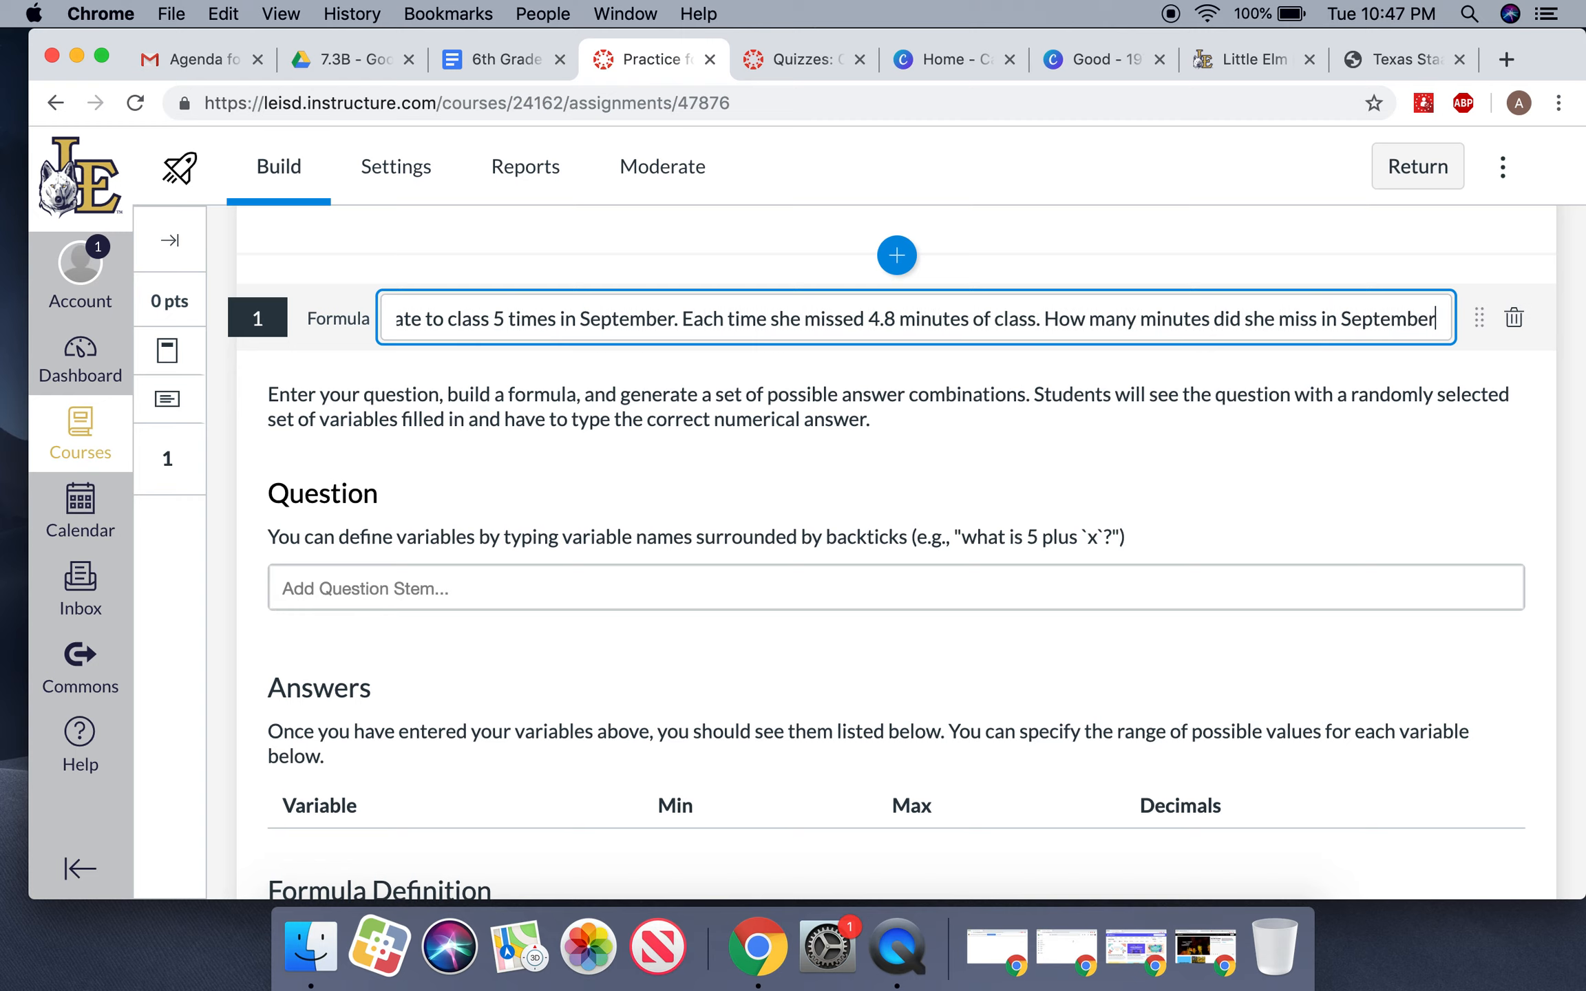
{"action": "type", "text": "?"}
Step: Move the whole word problem from the question title into the question stem
{"action": "left_click_drag", "start_coordinate": [1442, 318], "coordinate": [282, 320]}
{"action": "key", "text": "super+x"}
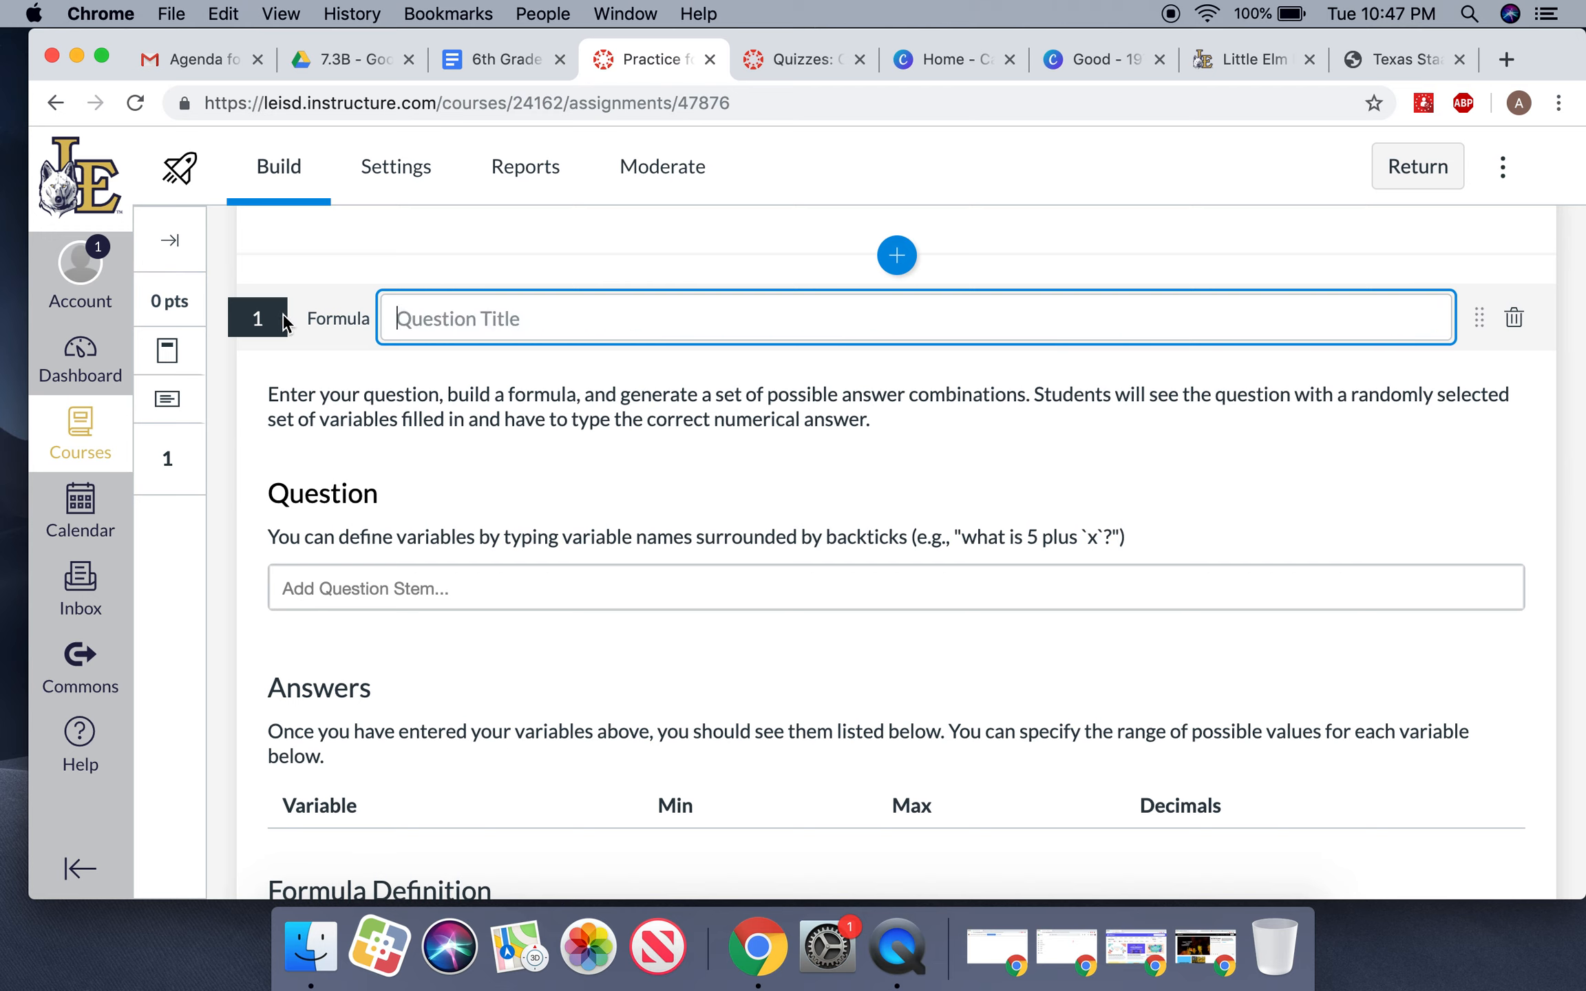
{"action": "left_click", "coordinate": [389, 596]}
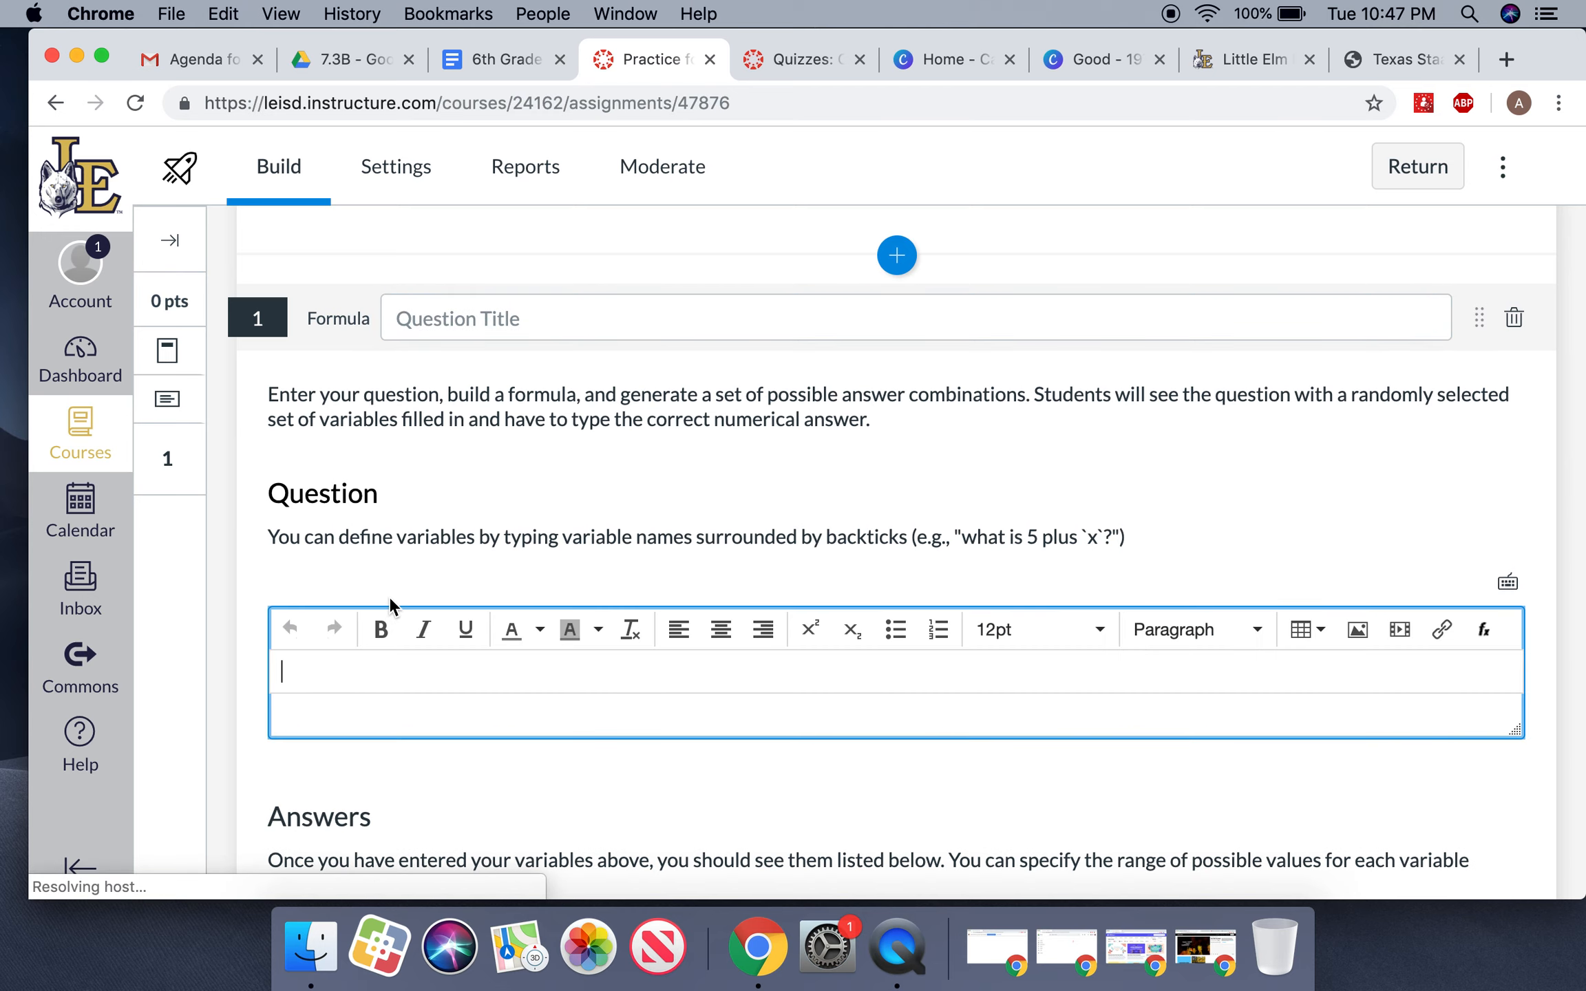
{"action": "key", "text": "super+v"}
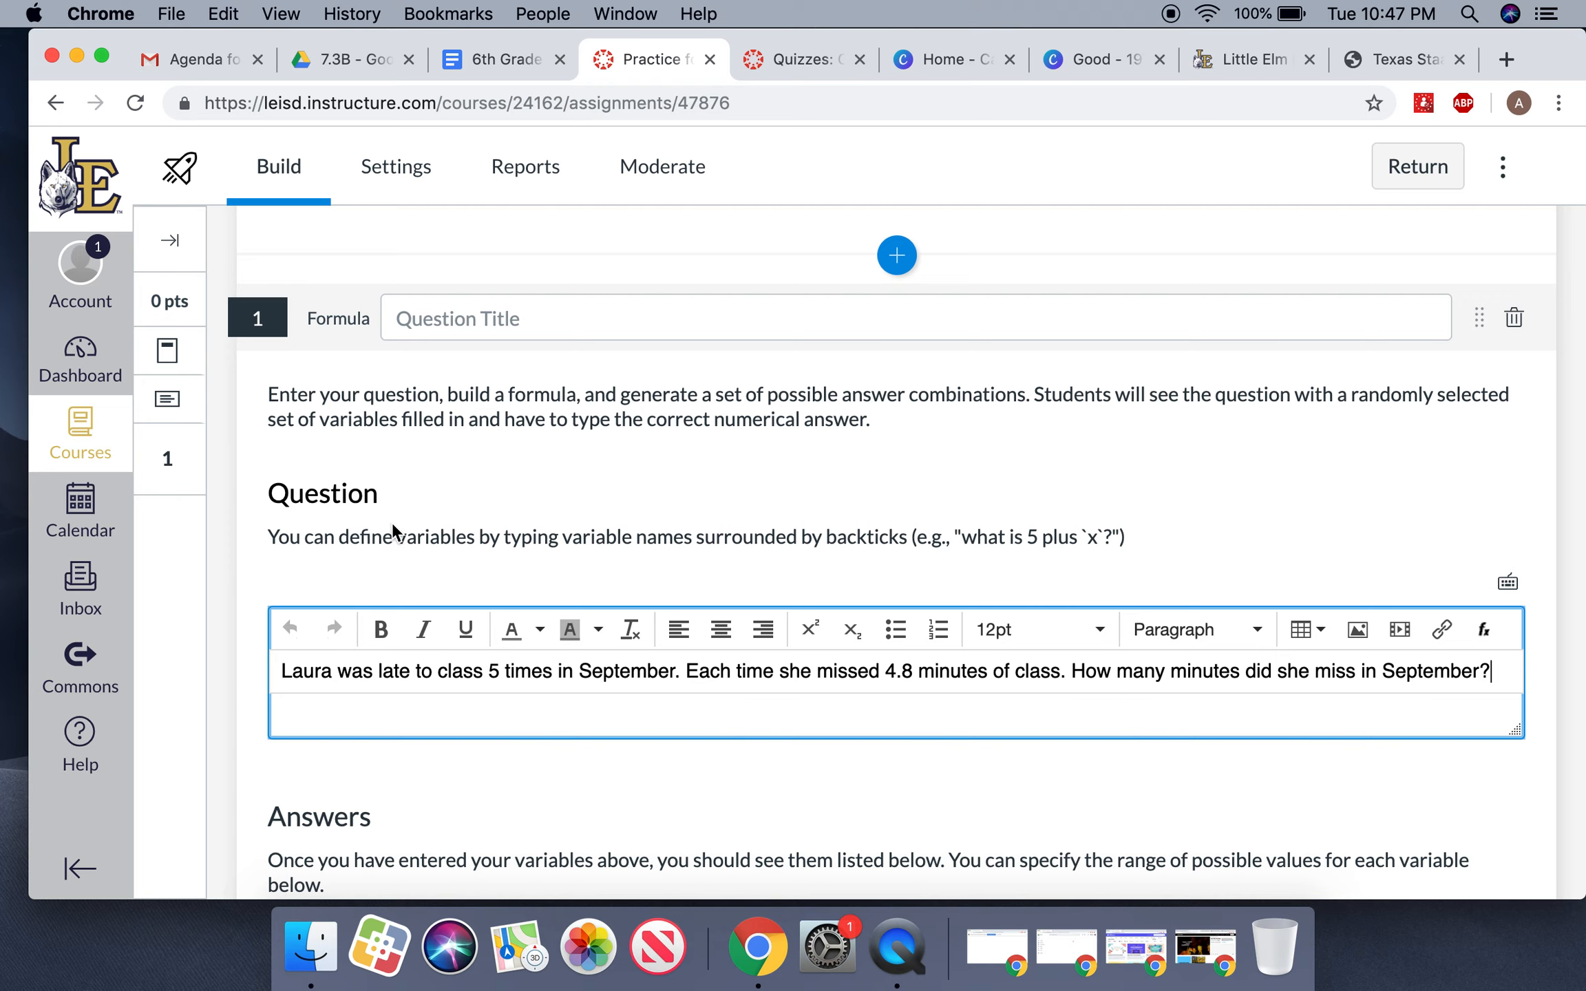
Step: Title the formula question "Multiplication word problem"
{"action": "left_click", "coordinate": [435, 318]}
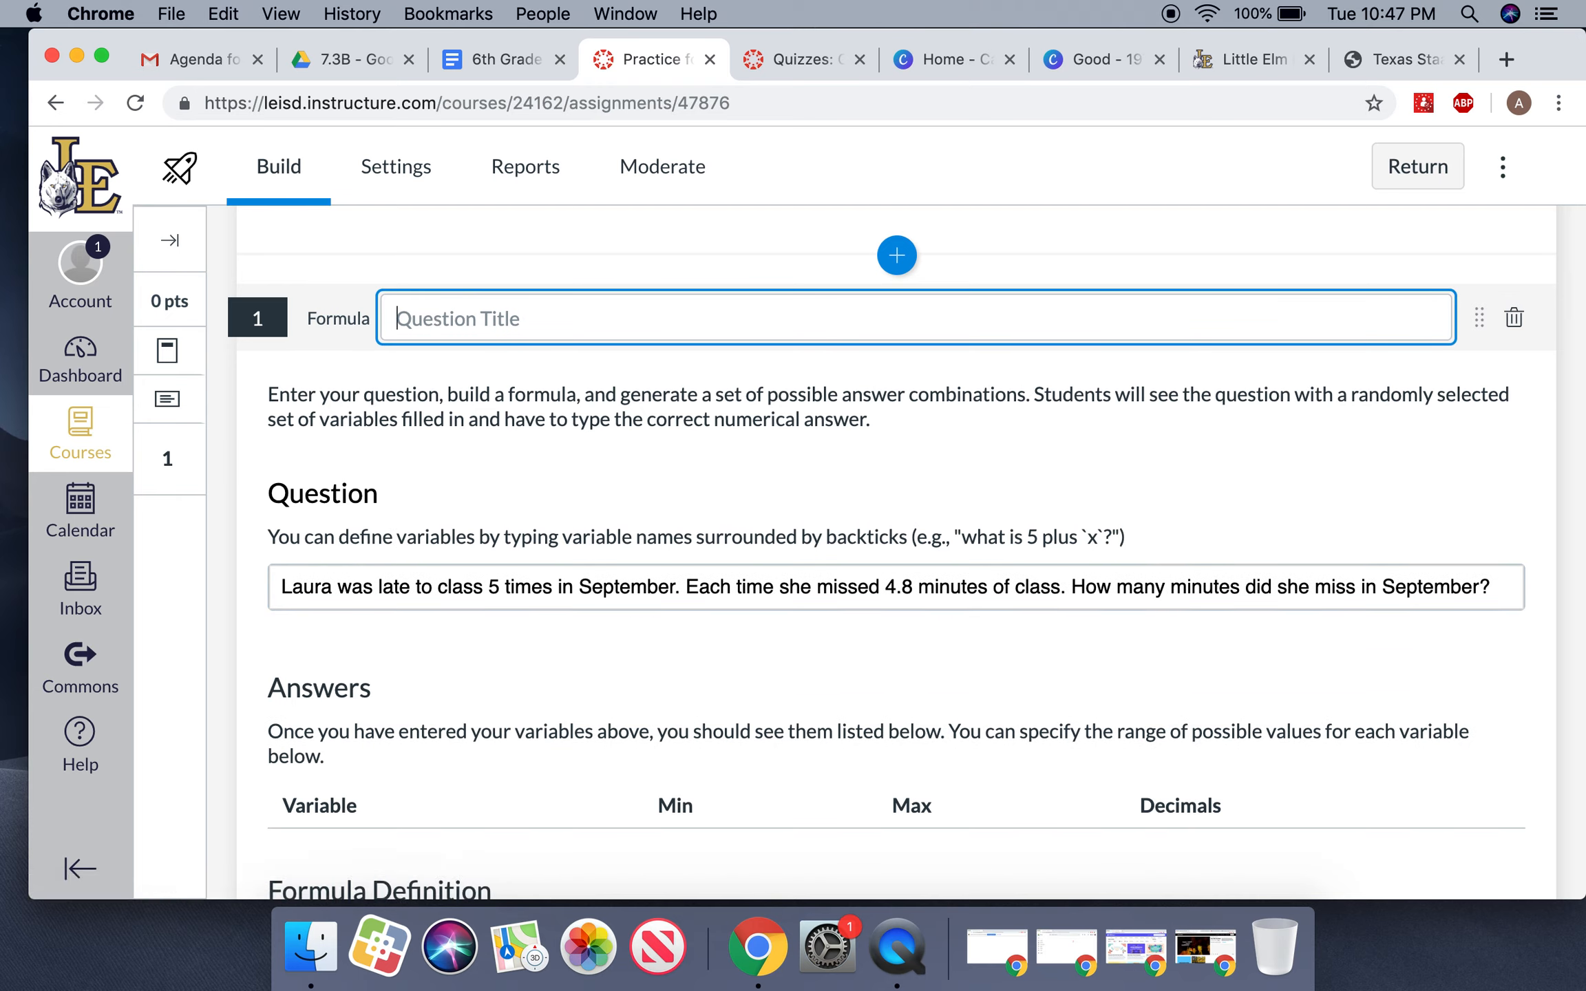
{"action": "type", "text": "Multiply"}
{"action": "key", "text": "BackSpace"}
{"action": "type", "text": "ication word problem"}
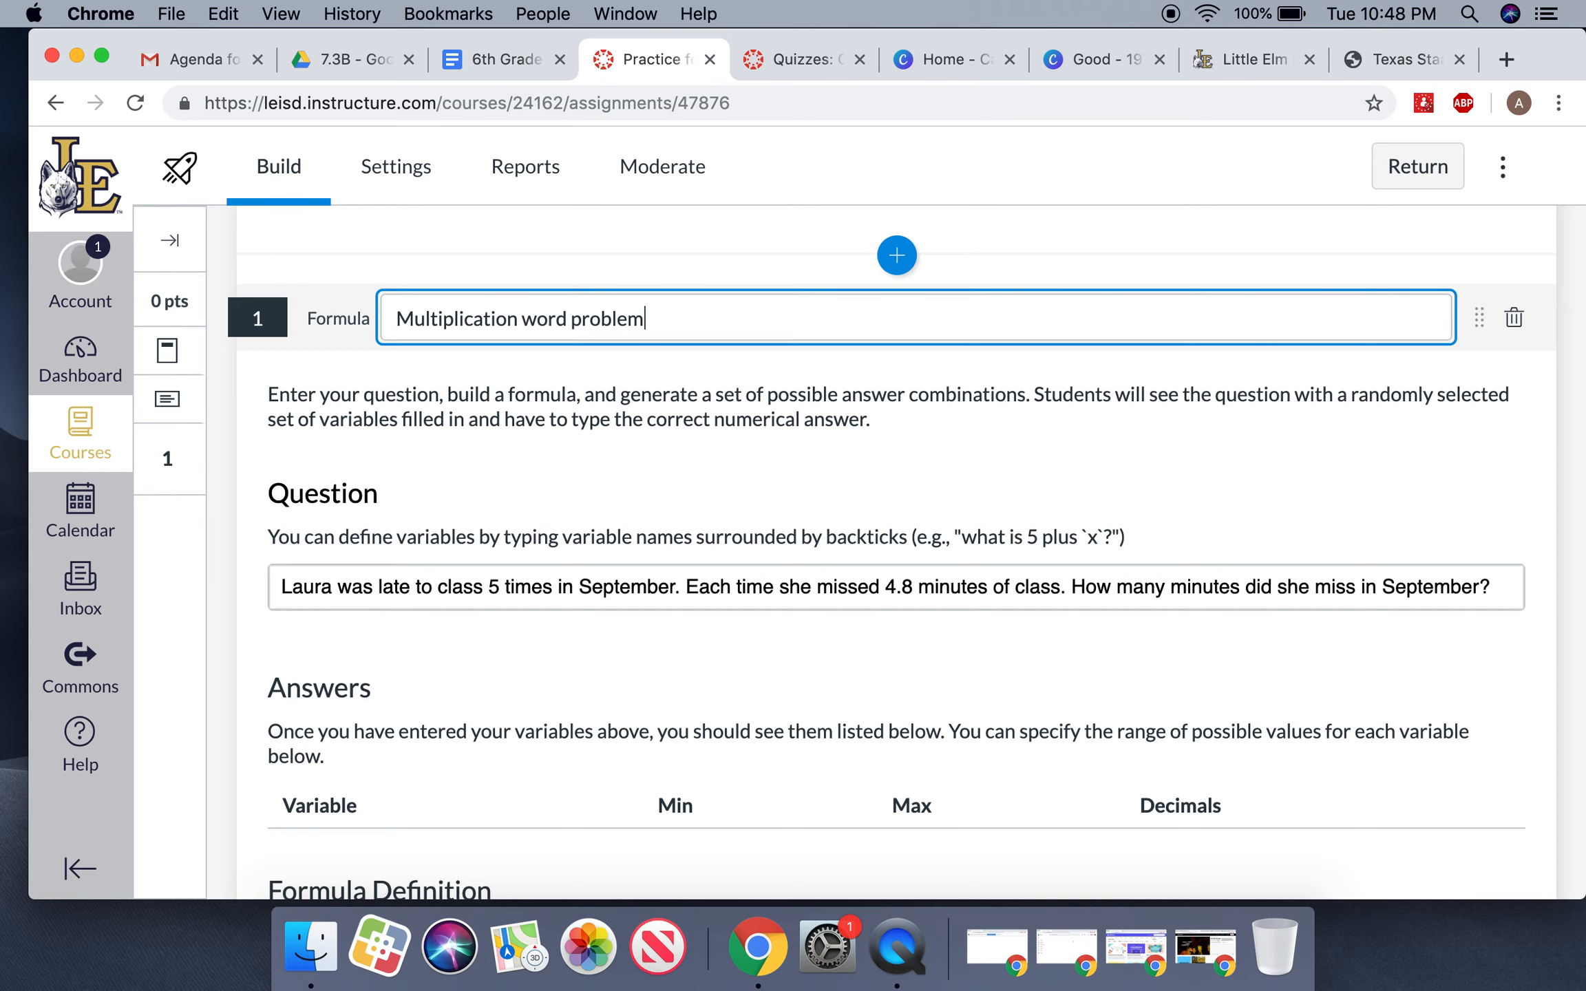
Step: Replace the number 5 in the question stem with the variable `x`
{"action": "scroll", "coordinate": [905, 551], "scroll_direction": "down", "scroll_amount": 3}
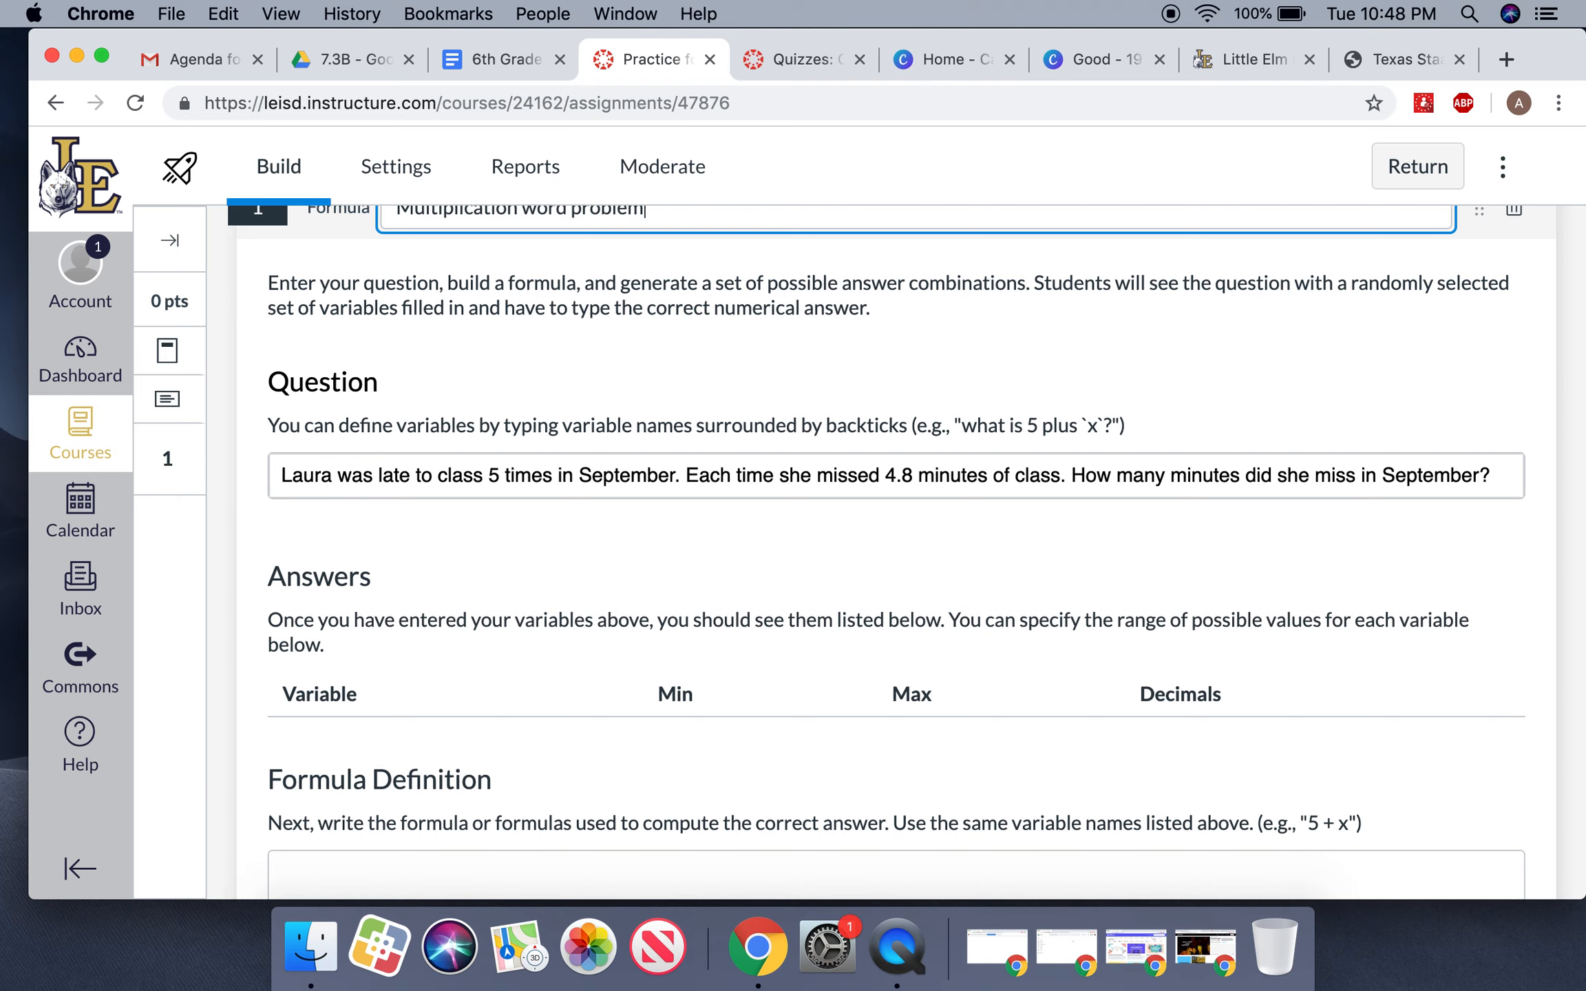
{"action": "left_click", "coordinate": [499, 471]}
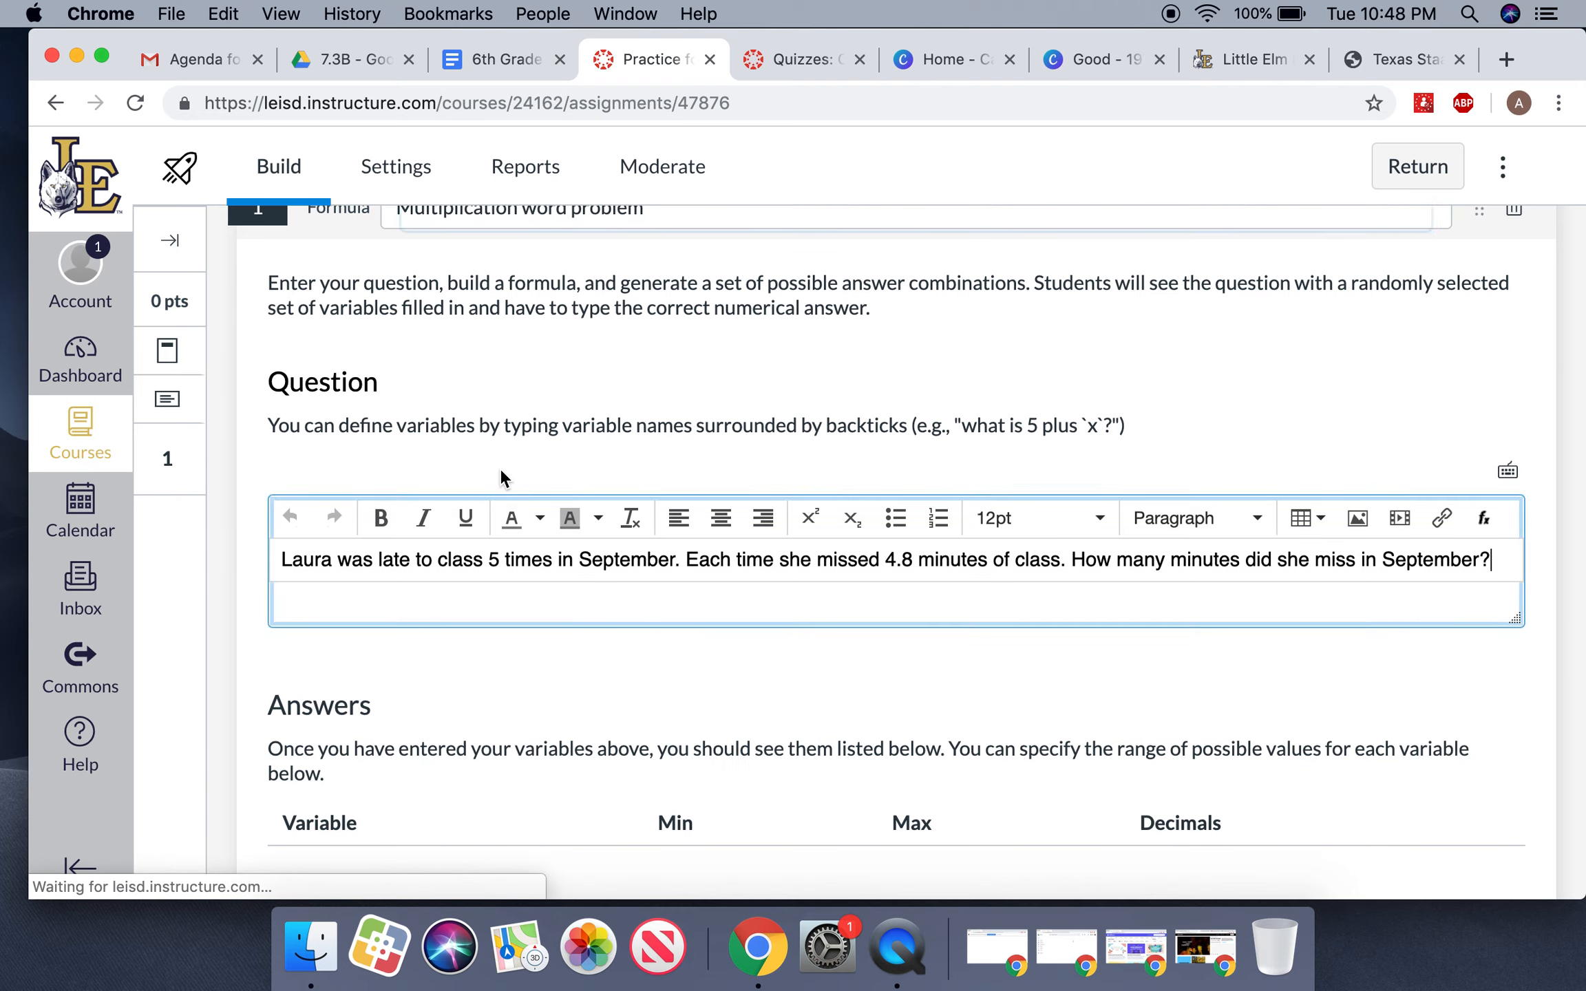
{"action": "left_click", "coordinate": [499, 561]}
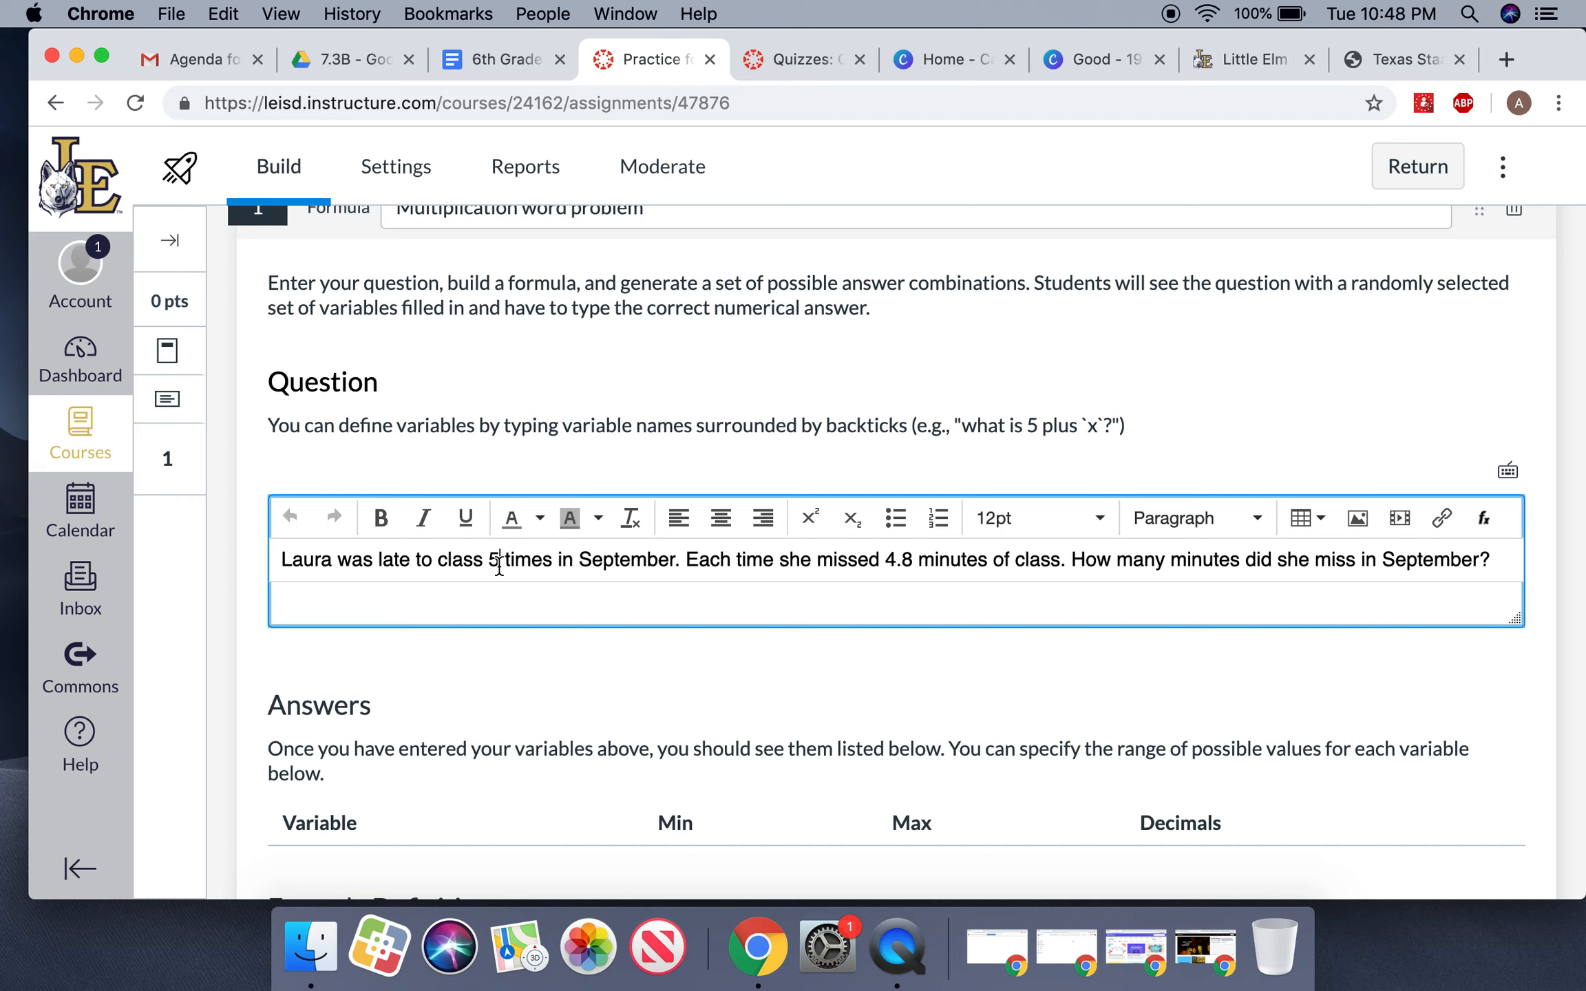
{"action": "key", "text": "BackSpace"}
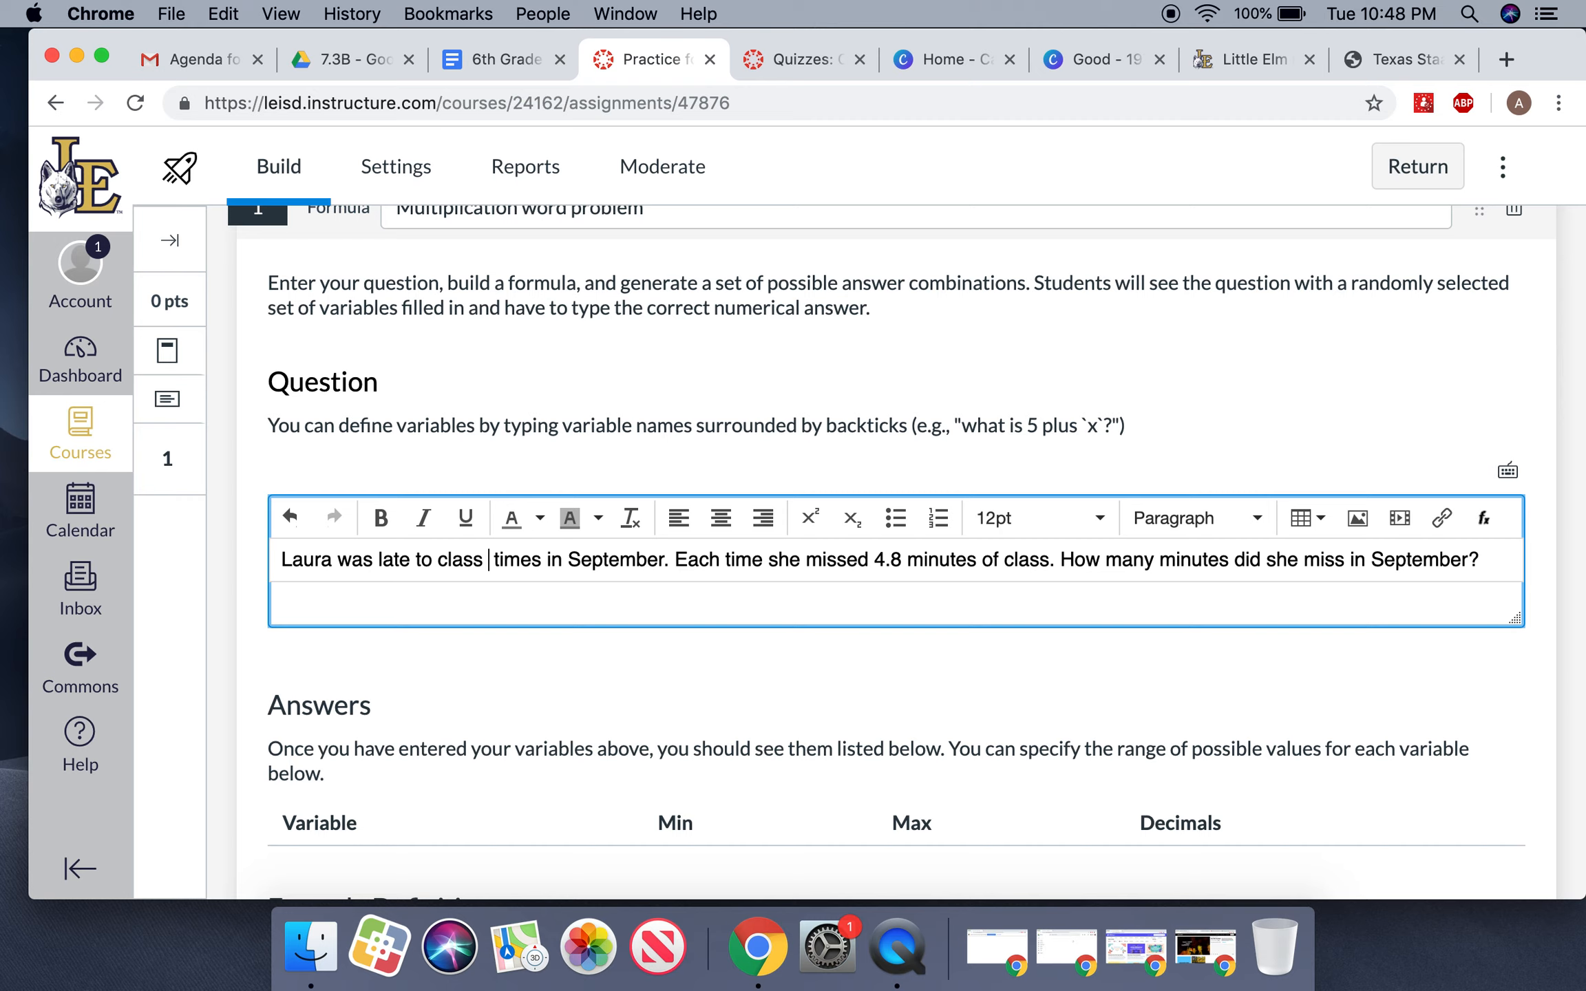
{"action": "type", "text": "`"}
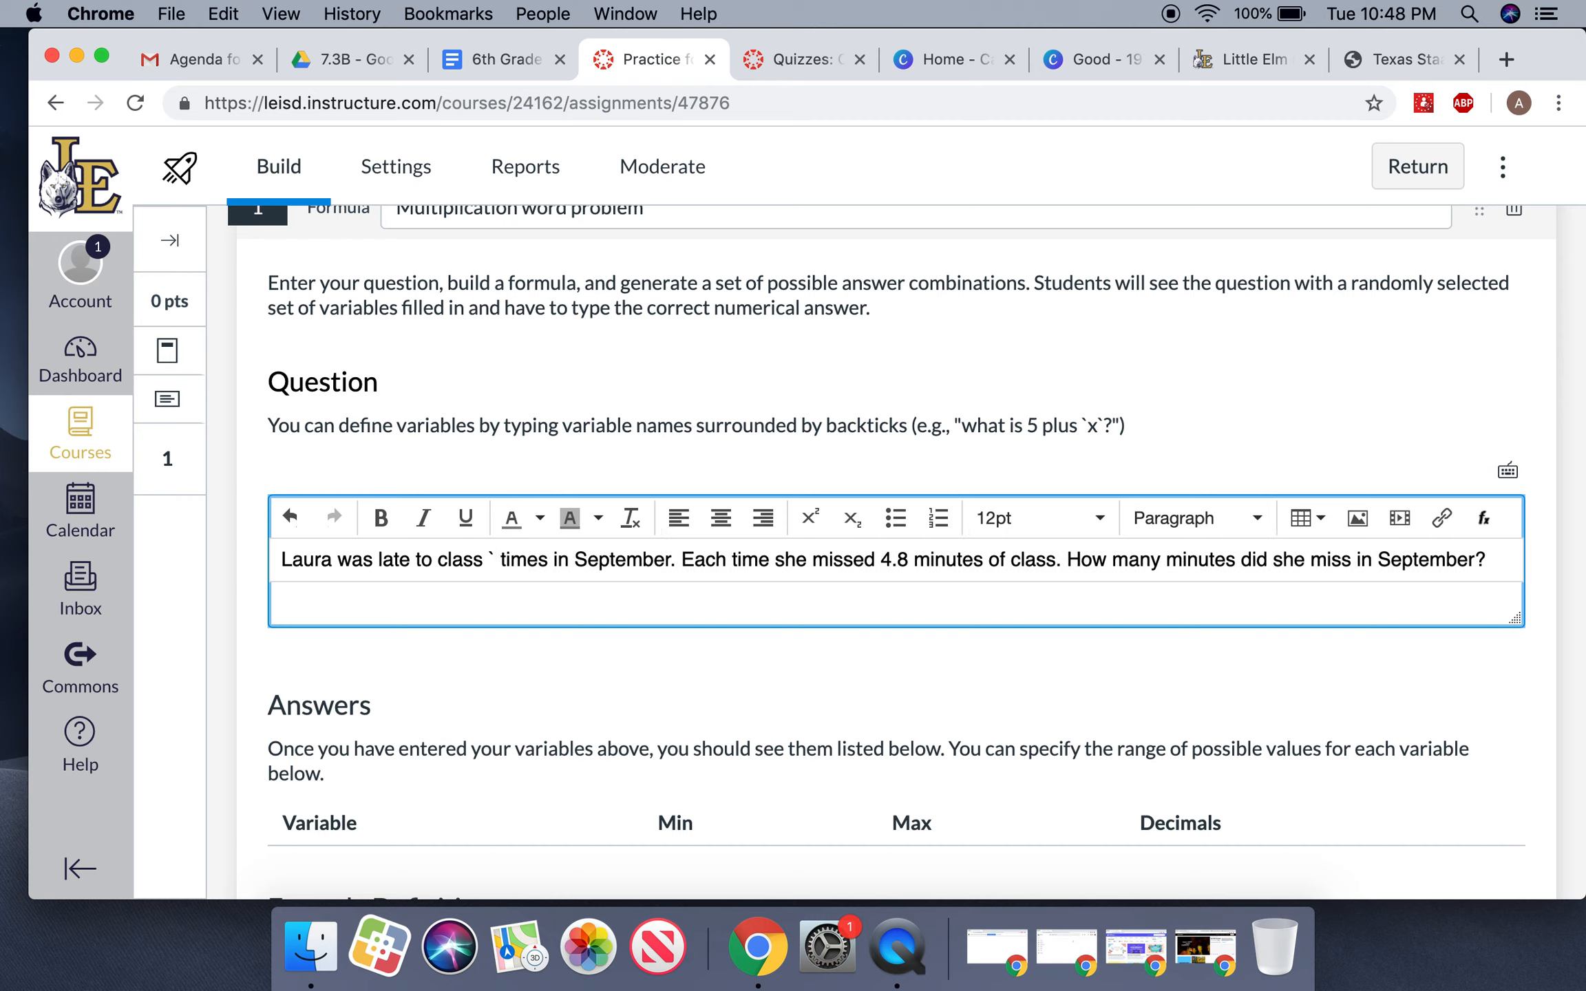
{"action": "type", "text": "x"}
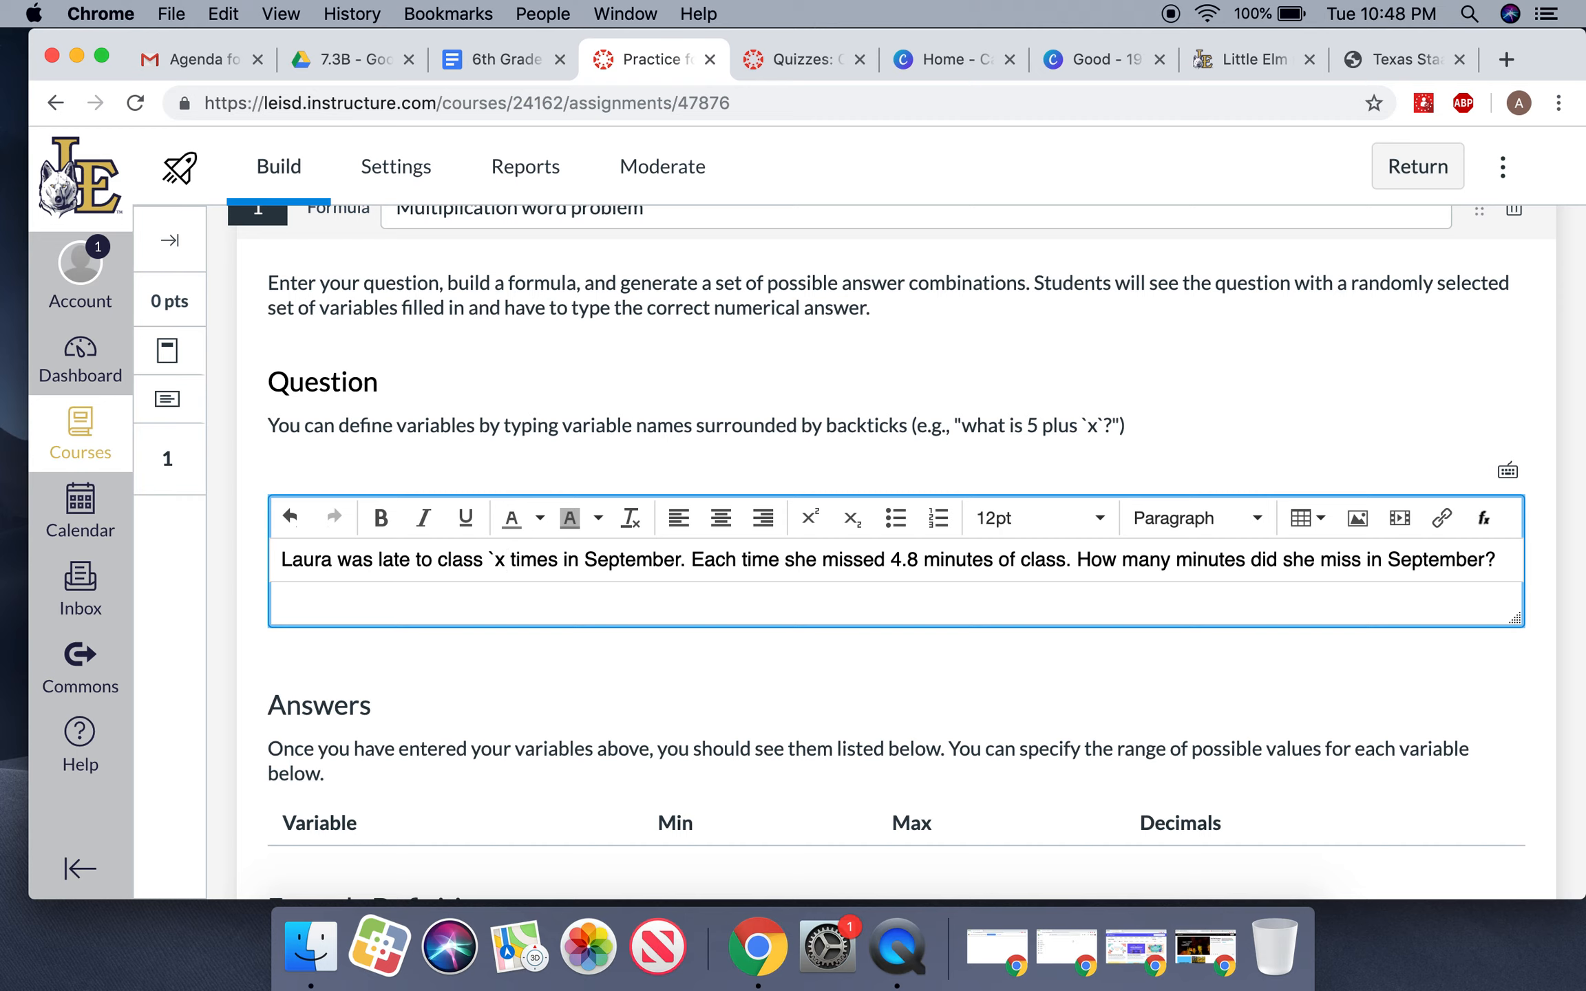
{"action": "type", "text": "`"}
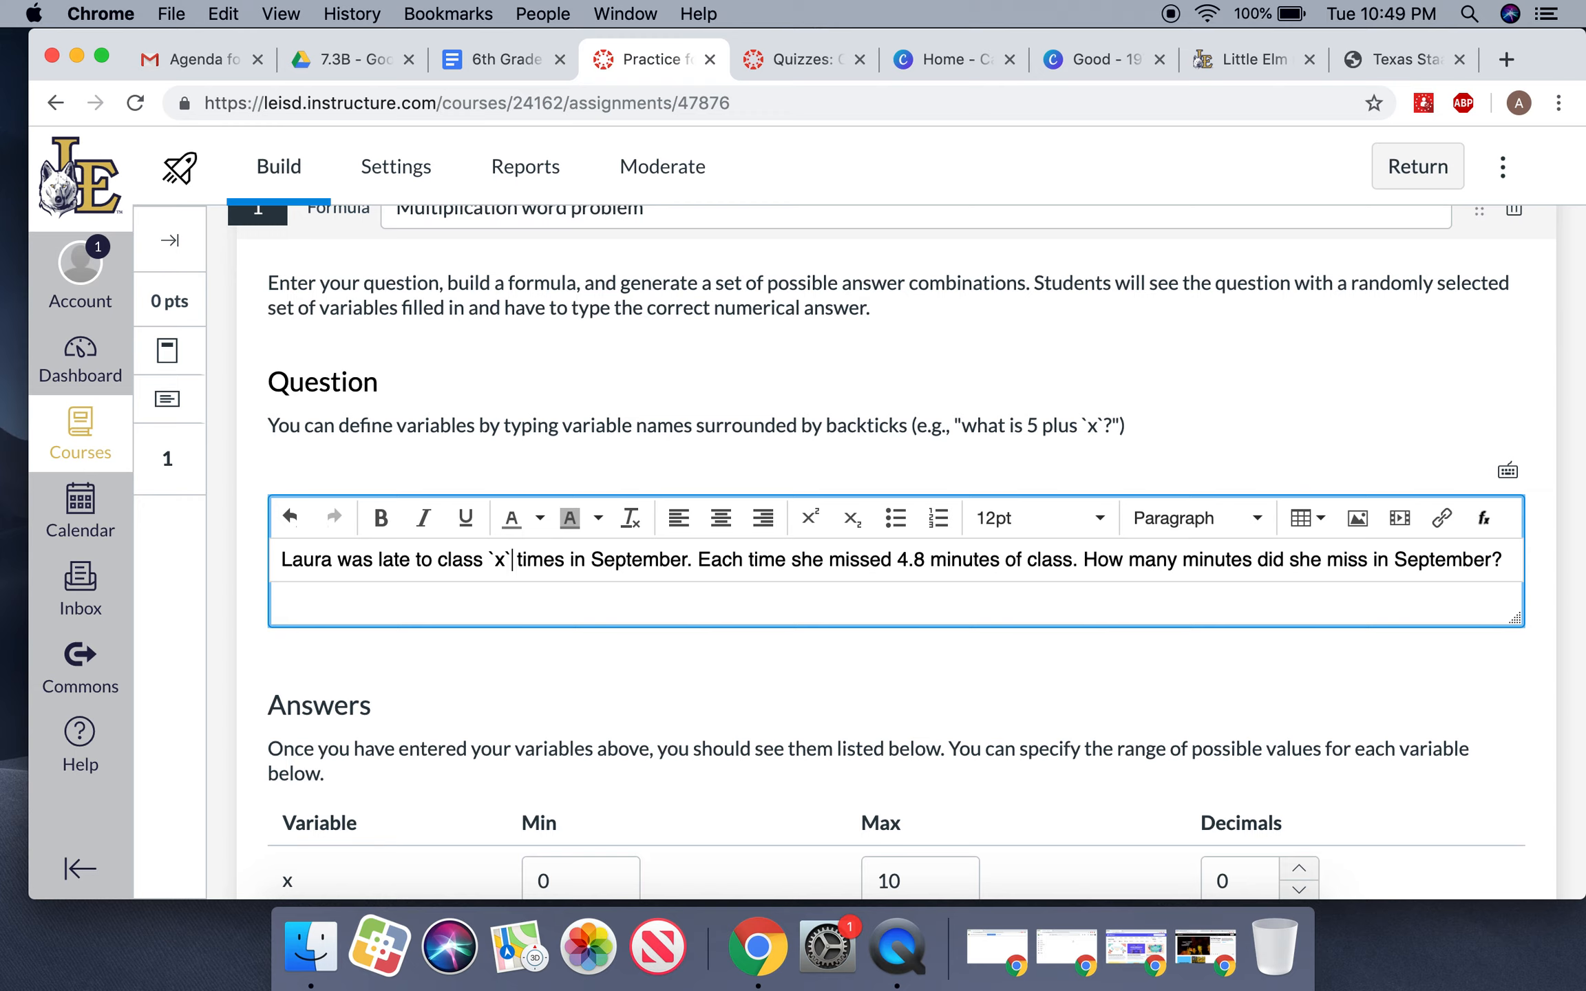
{"action": "scroll", "coordinate": [543, 737], "scroll_direction": "down", "scroll_amount": 2}
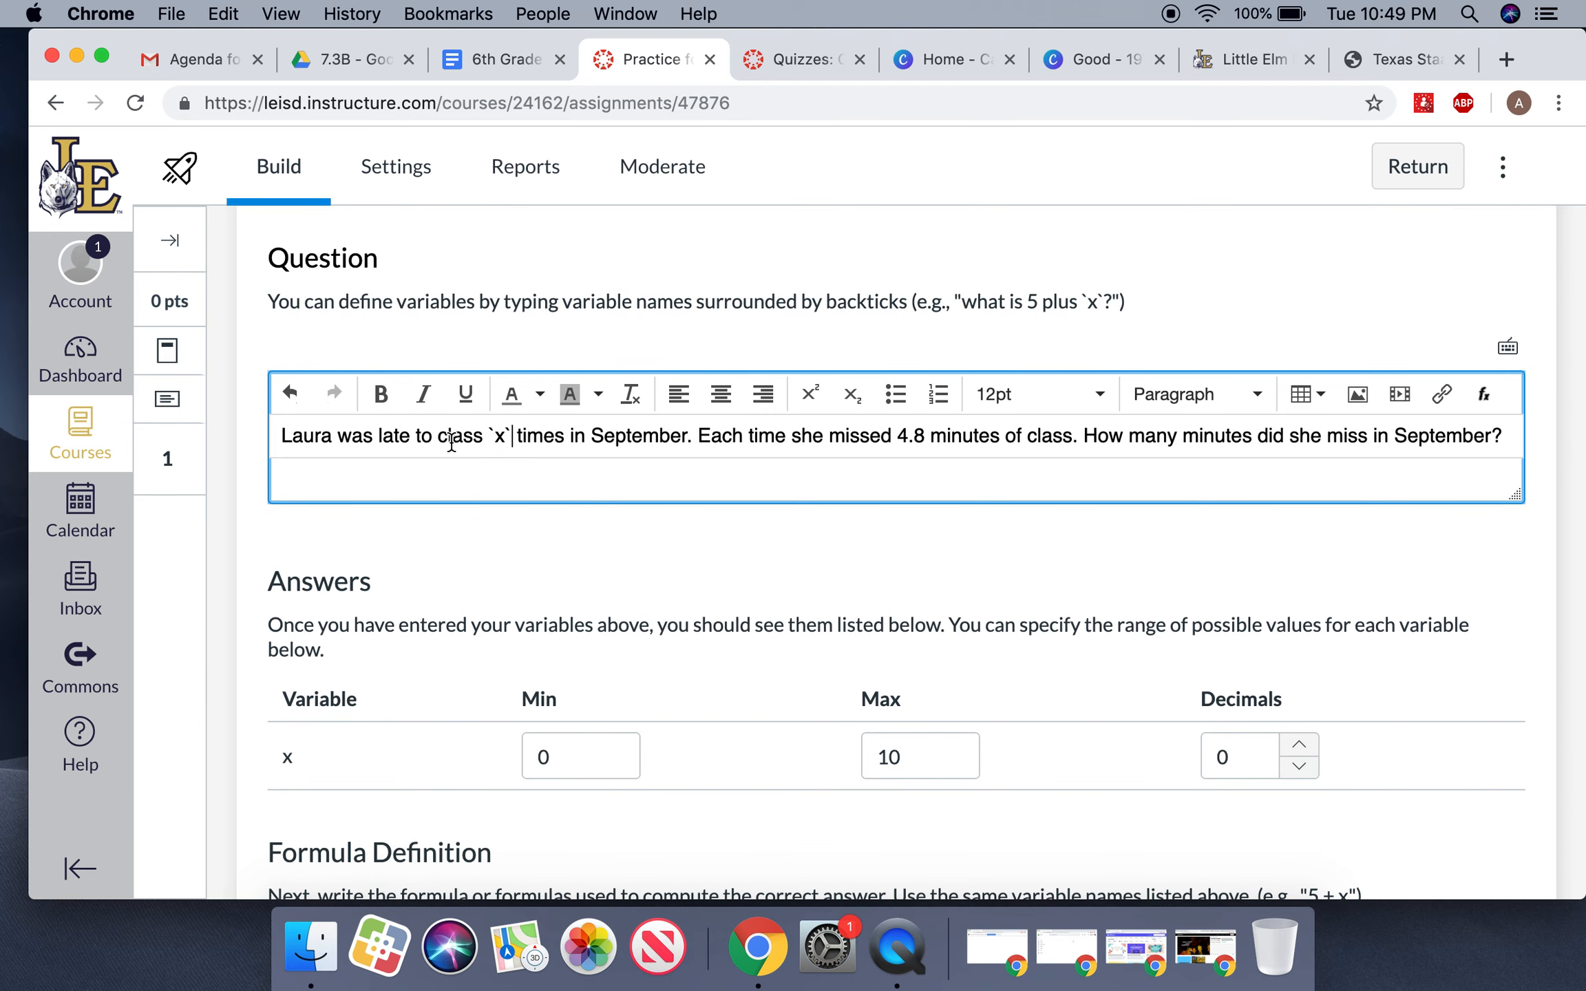
{"action": "scroll", "coordinate": [454, 446], "scroll_direction": "down", "scroll_amount": 3}
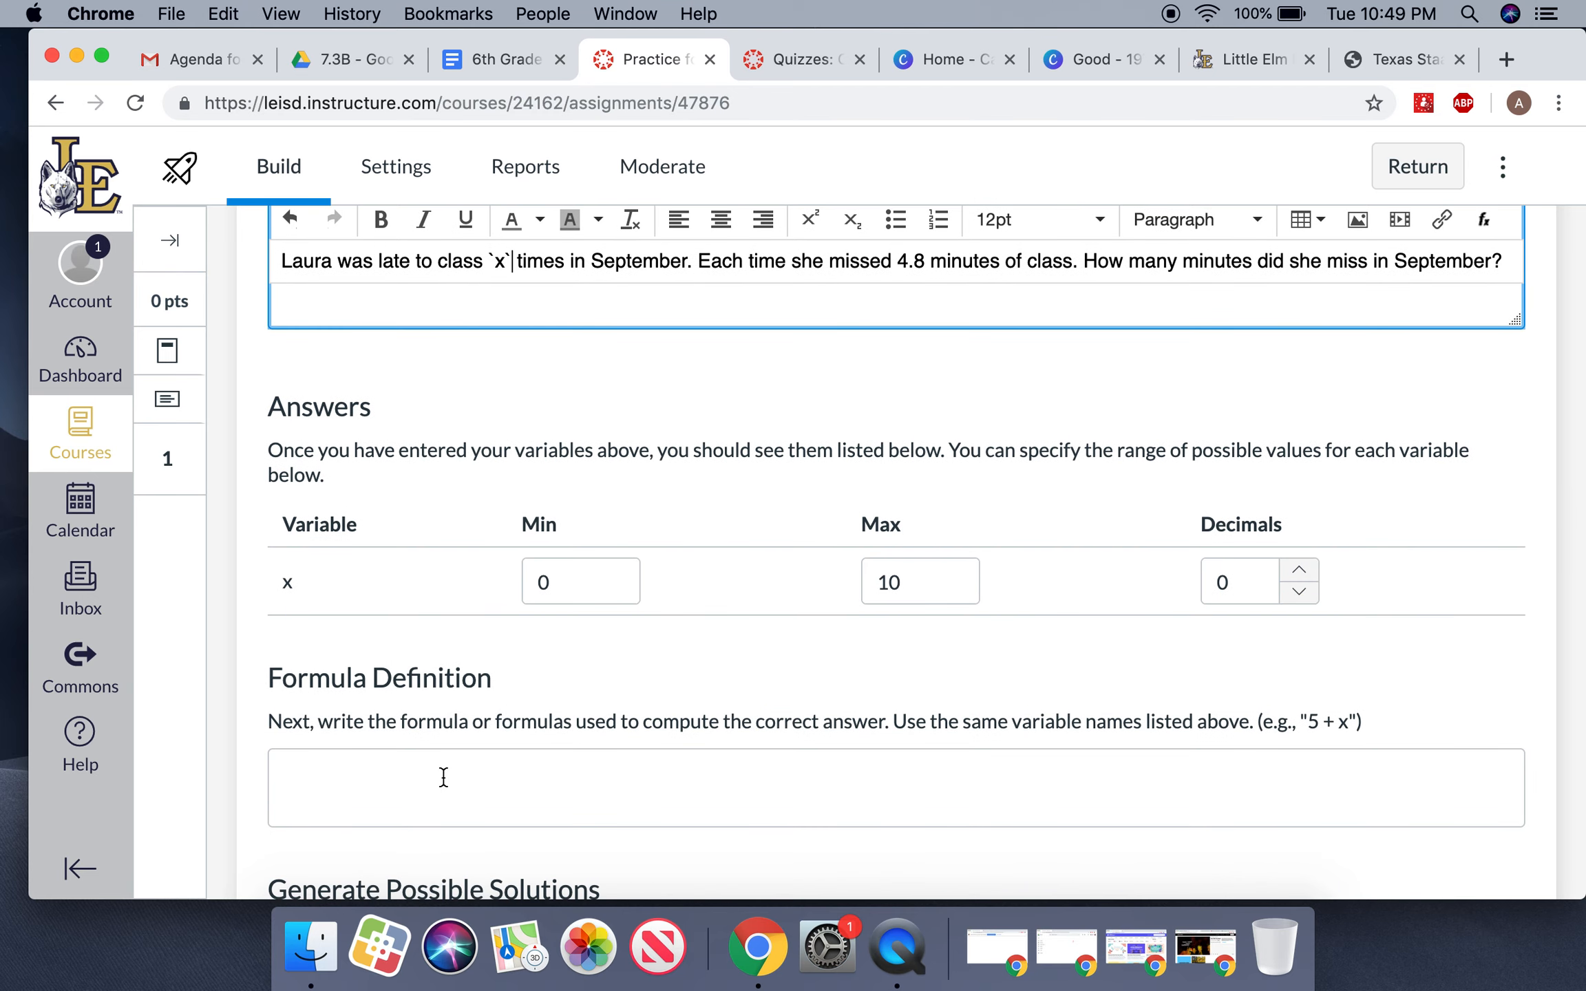
Step: Remove the variable from the question stem and re-enter it as `x` in the same place
{"action": "left_click", "coordinate": [508, 260]}
{"action": "key", "text": "BackSpace"}
{"action": "key", "text": "BackSpace"}
{"action": "key", "text": "BackSpace"}
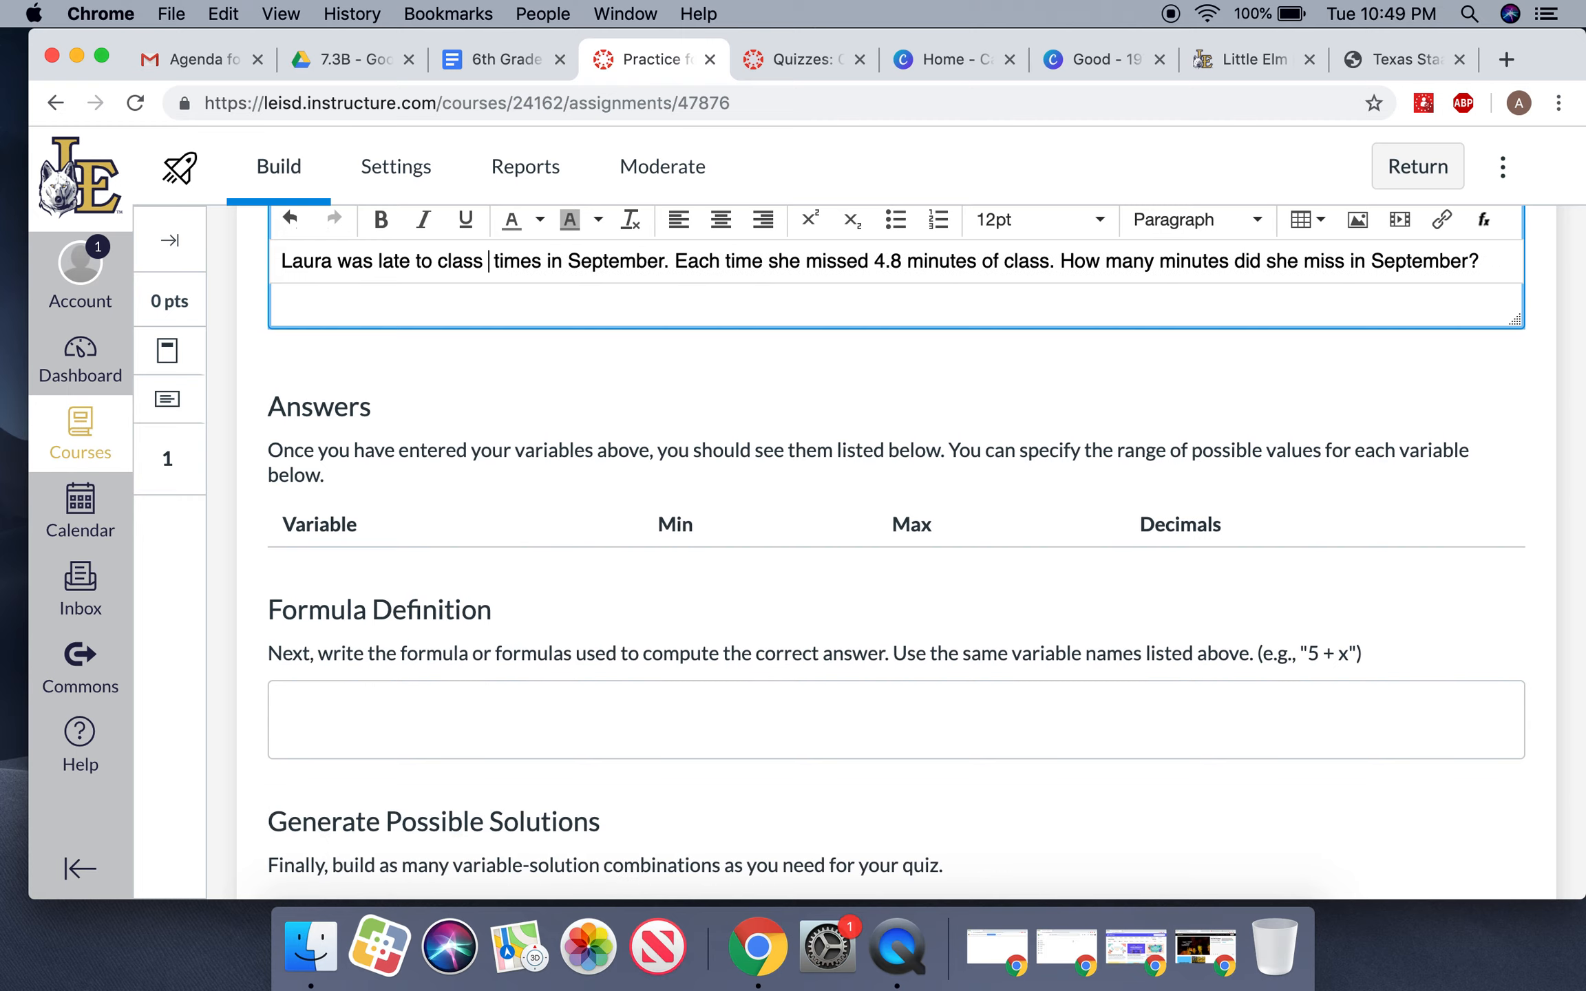
{"action": "type", "text": "9"}
{"action": "key", "text": "BackSpace"}
{"action": "type", "text": "`x`"}
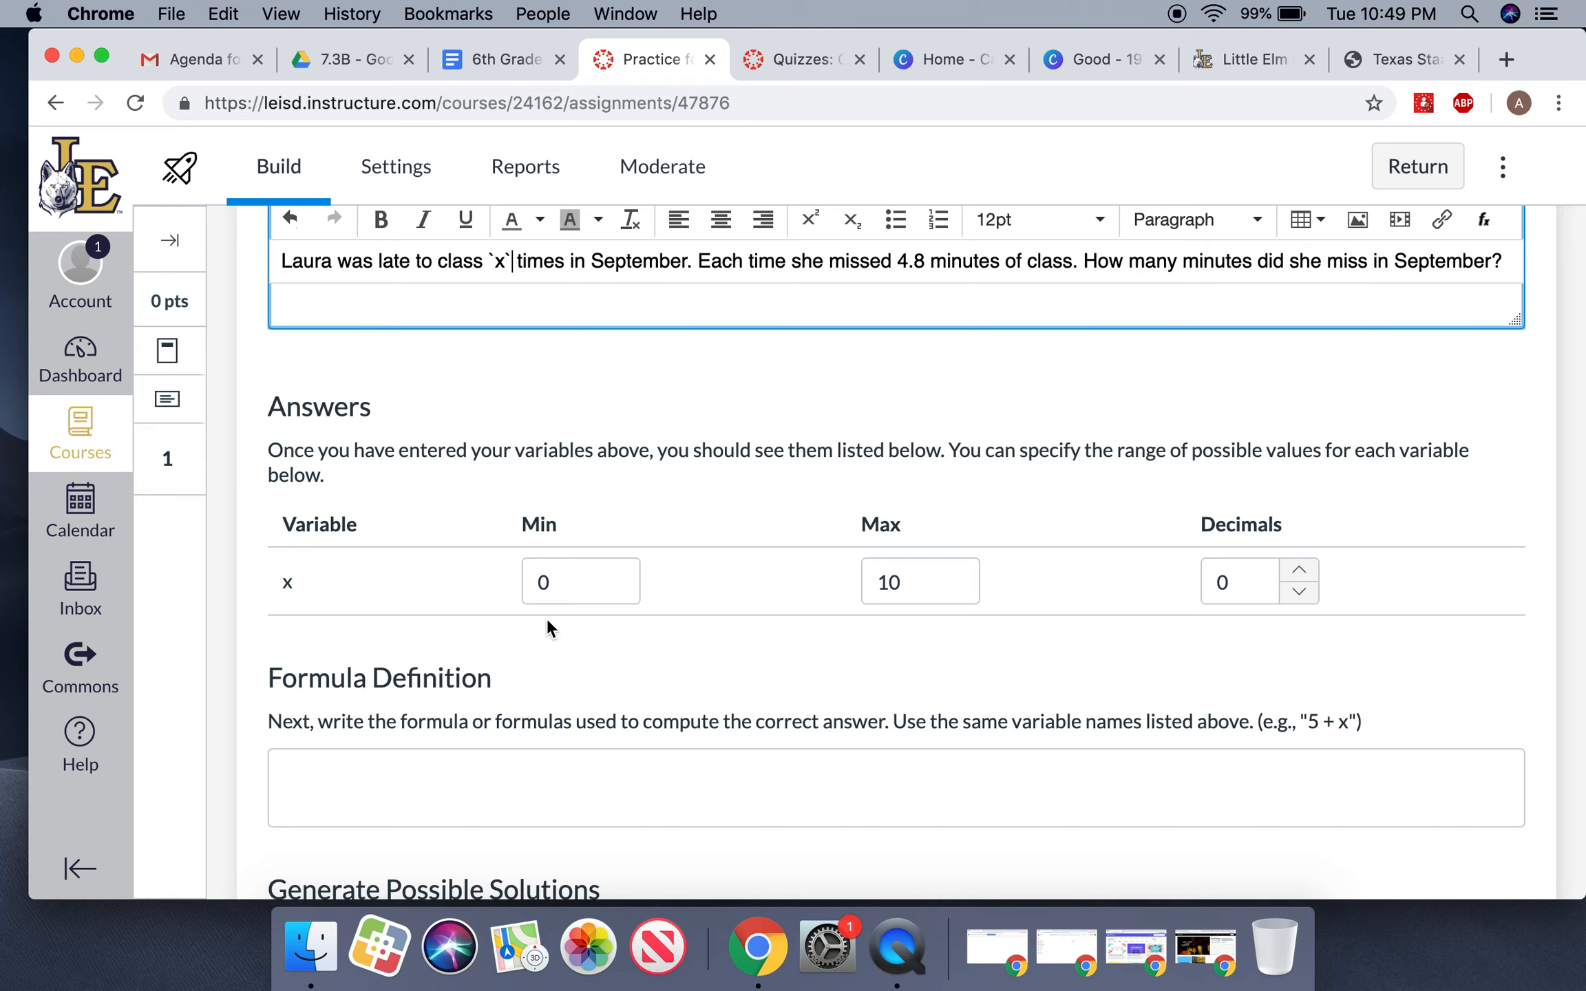
Step: Set the minimum value of variable x to 1
{"action": "left_click", "coordinate": [548, 590]}
{"action": "scroll", "coordinate": [549, 590], "scroll_direction": "down", "scroll_amount": 2}
{"action": "key", "text": "BackSpace"}
{"action": "type", "text": "1"}
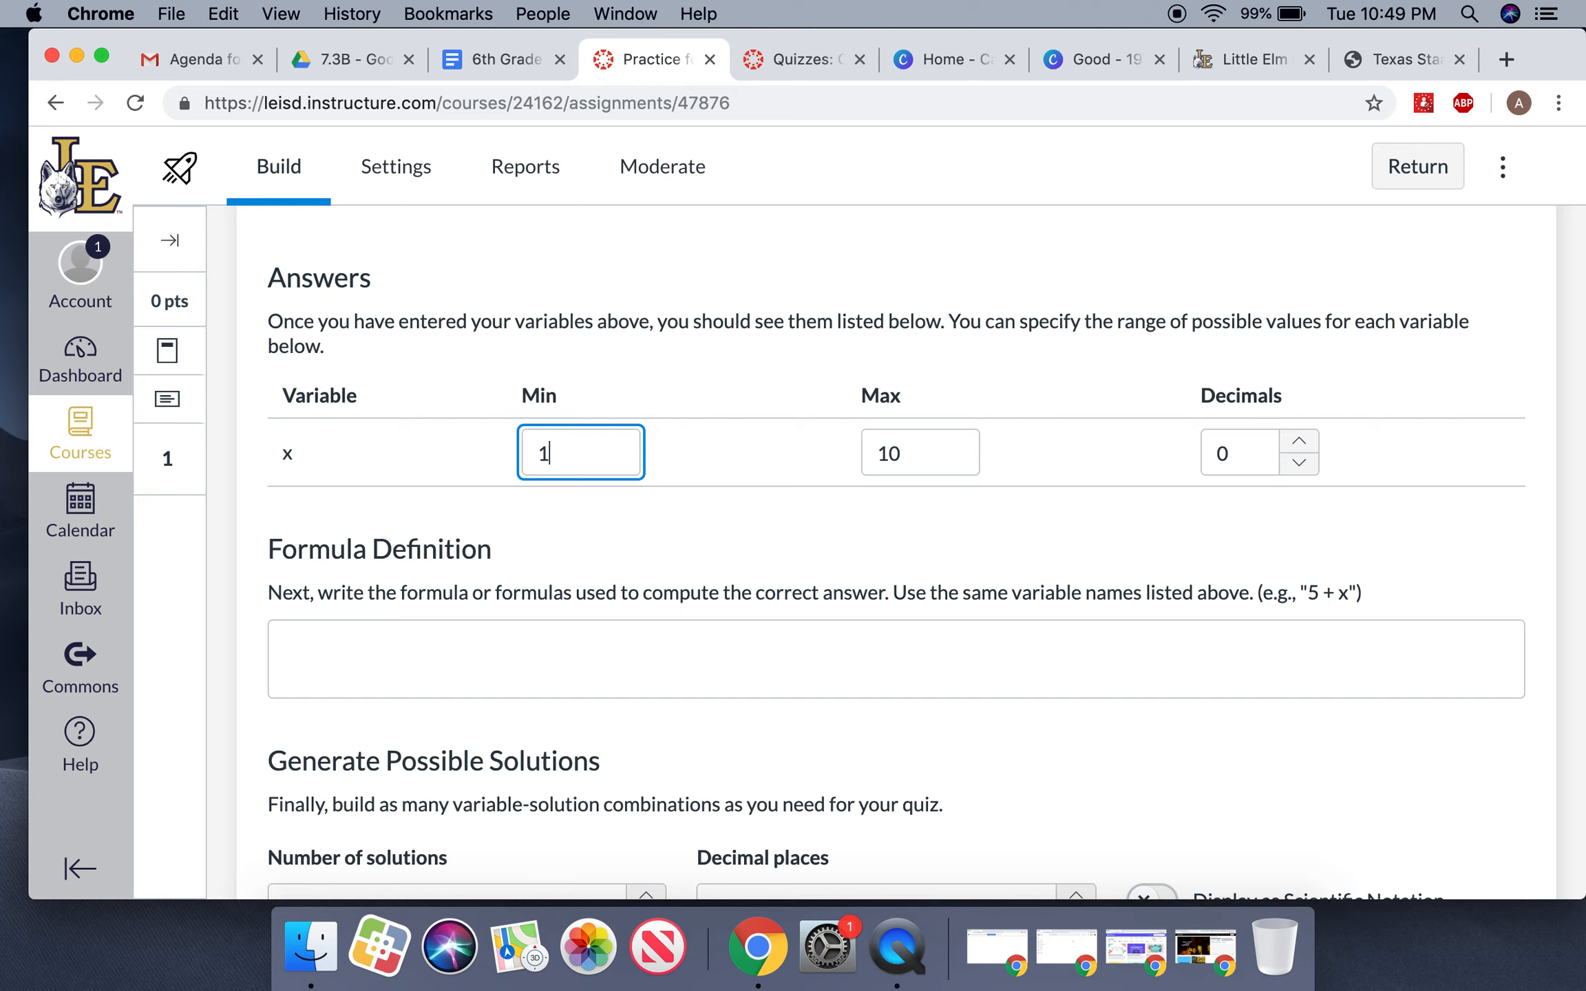
Step: Enter x*4.8 as the formula definition for the correct answer
{"action": "scroll", "coordinate": [545, 617], "scroll_direction": "up", "scroll_amount": 1}
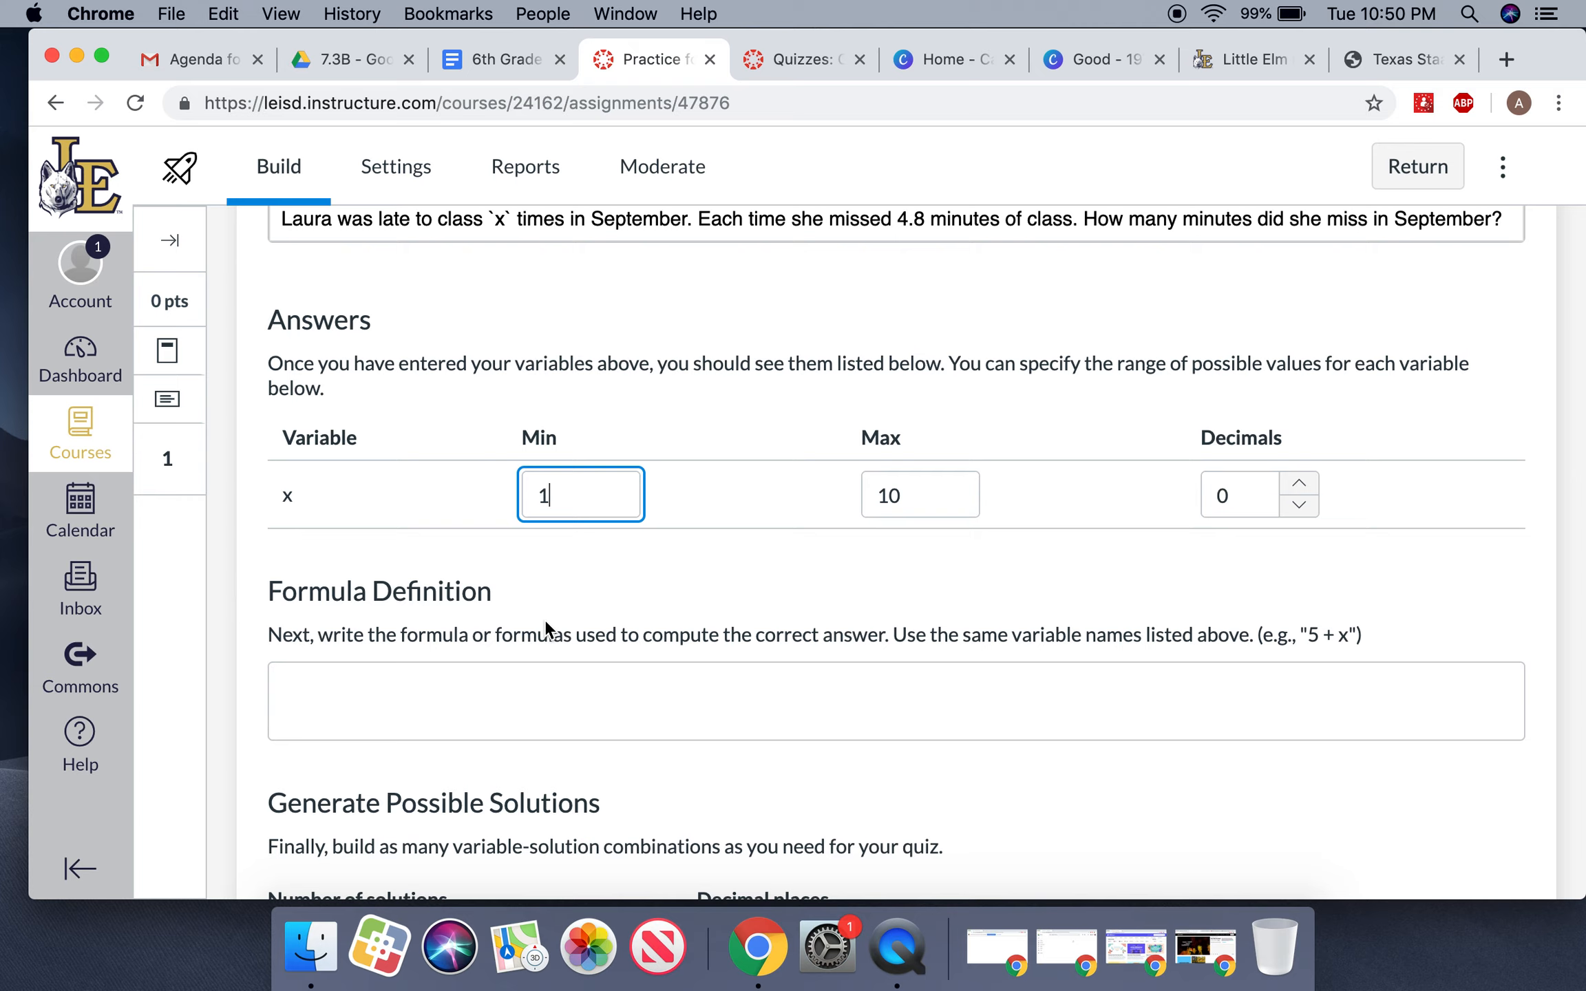
{"action": "left_click", "coordinate": [532, 677]}
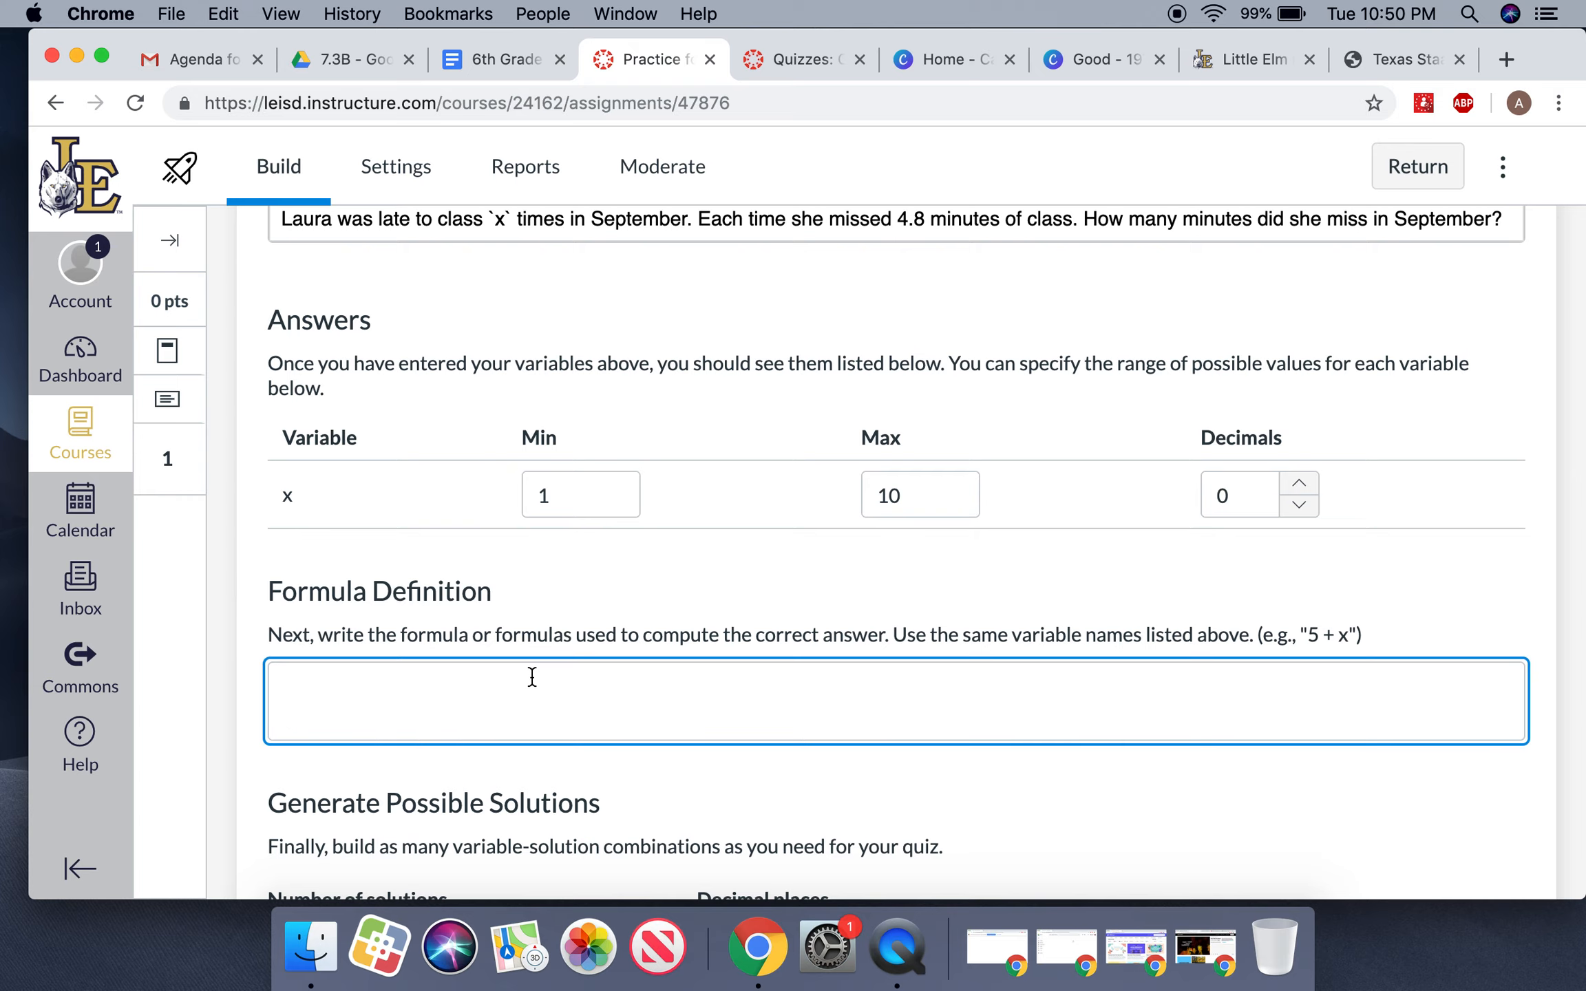
{"action": "type", "text": "5*"}
{"action": "type", "text": "4.8"}
{"action": "key", "text": "Left"}
{"action": "key", "text": "Left"}
{"action": "key", "text": "Left"}
{"action": "key", "text": "Left"}
{"action": "key", "text": "BackSpace"}
{"action": "type", "text": "x"}
Step: Generate the possible solutions for the formula with the default solution settings
{"action": "scroll", "coordinate": [922, 553], "scroll_direction": "down", "scroll_amount": 2}
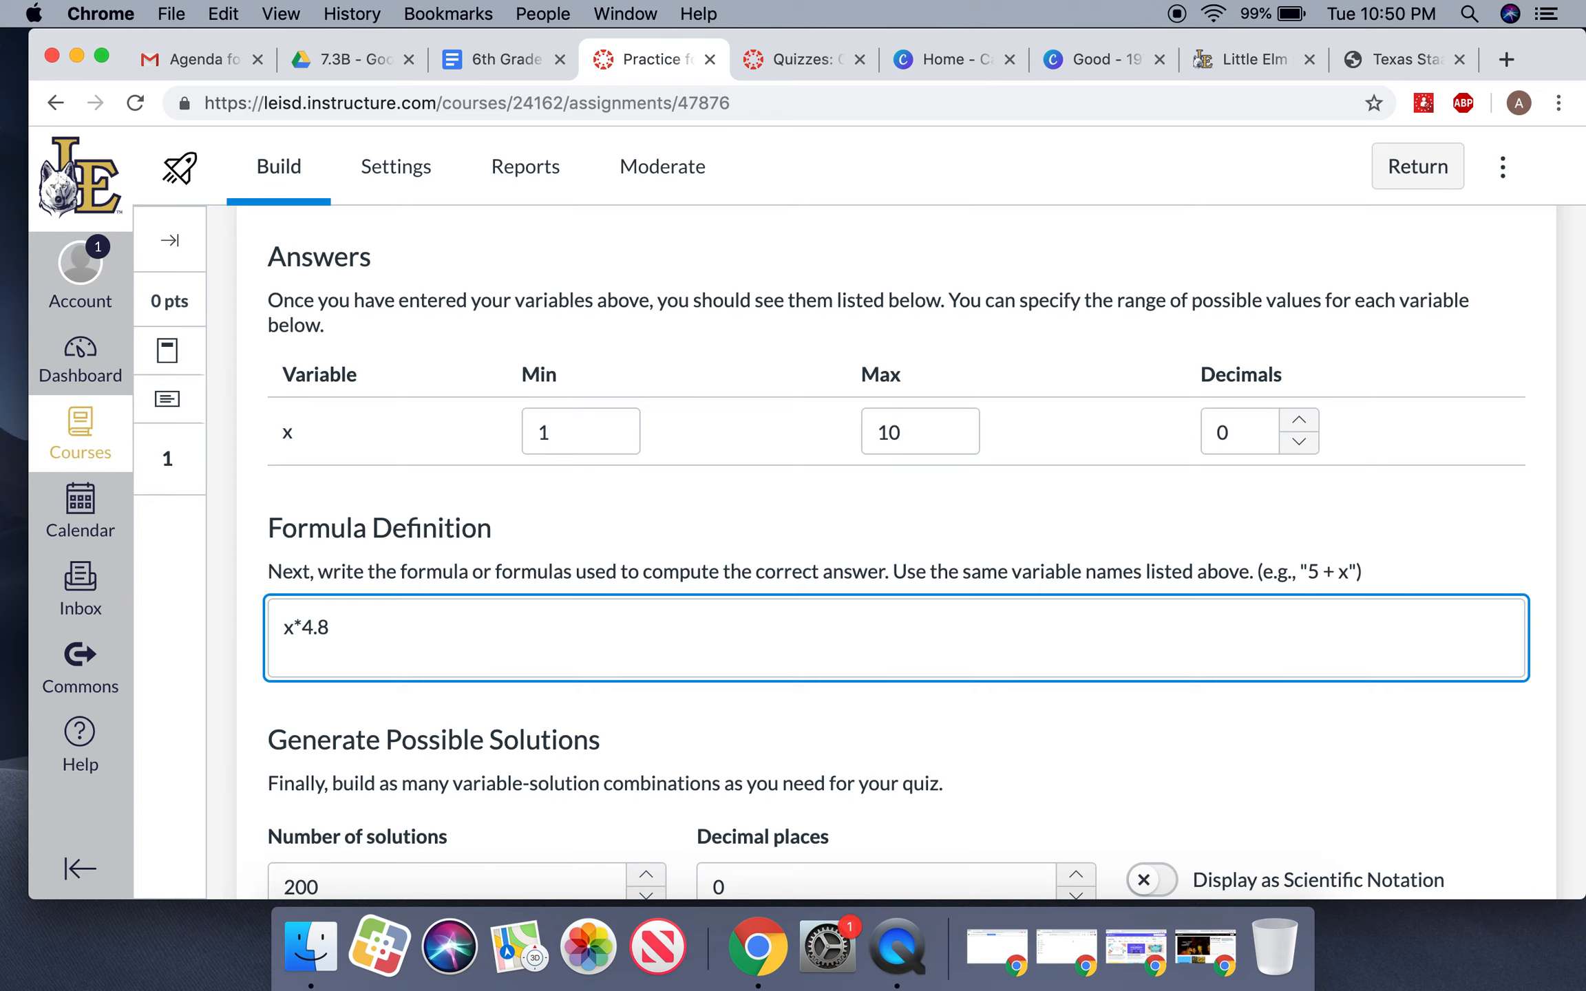
{"action": "scroll", "coordinate": [921, 553], "scroll_direction": "down", "scroll_amount": 4}
{"action": "scroll", "coordinate": [922, 552], "scroll_direction": "down", "scroll_amount": 2}
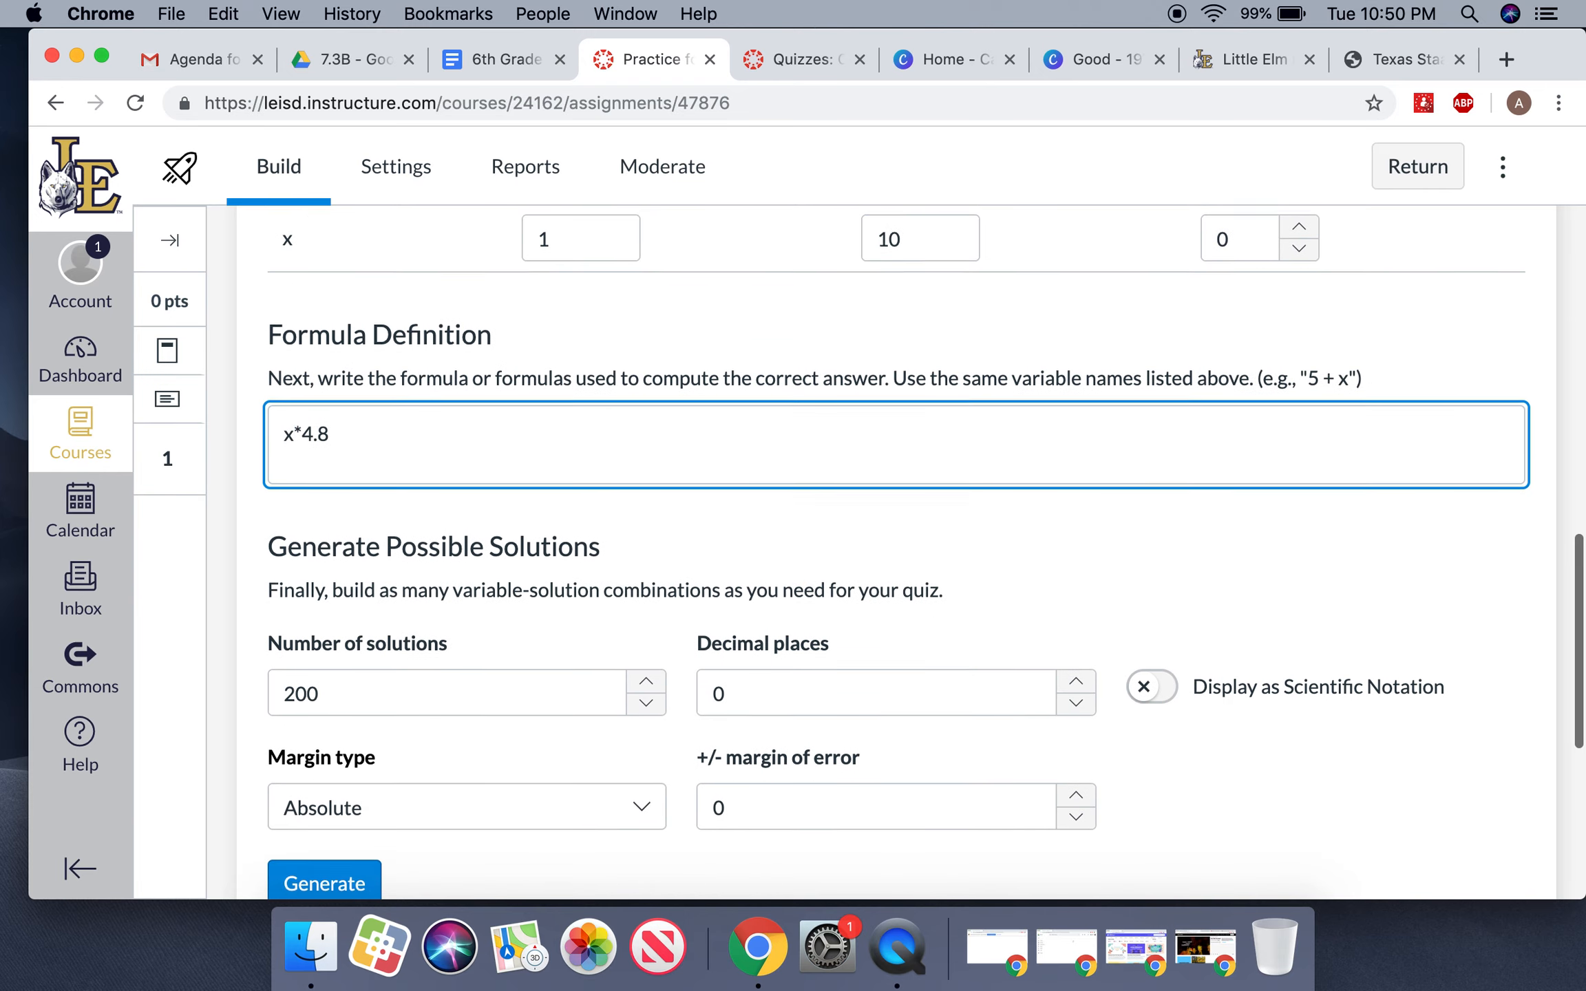
{"action": "scroll", "coordinate": [922, 553], "scroll_direction": "down", "scroll_amount": 1}
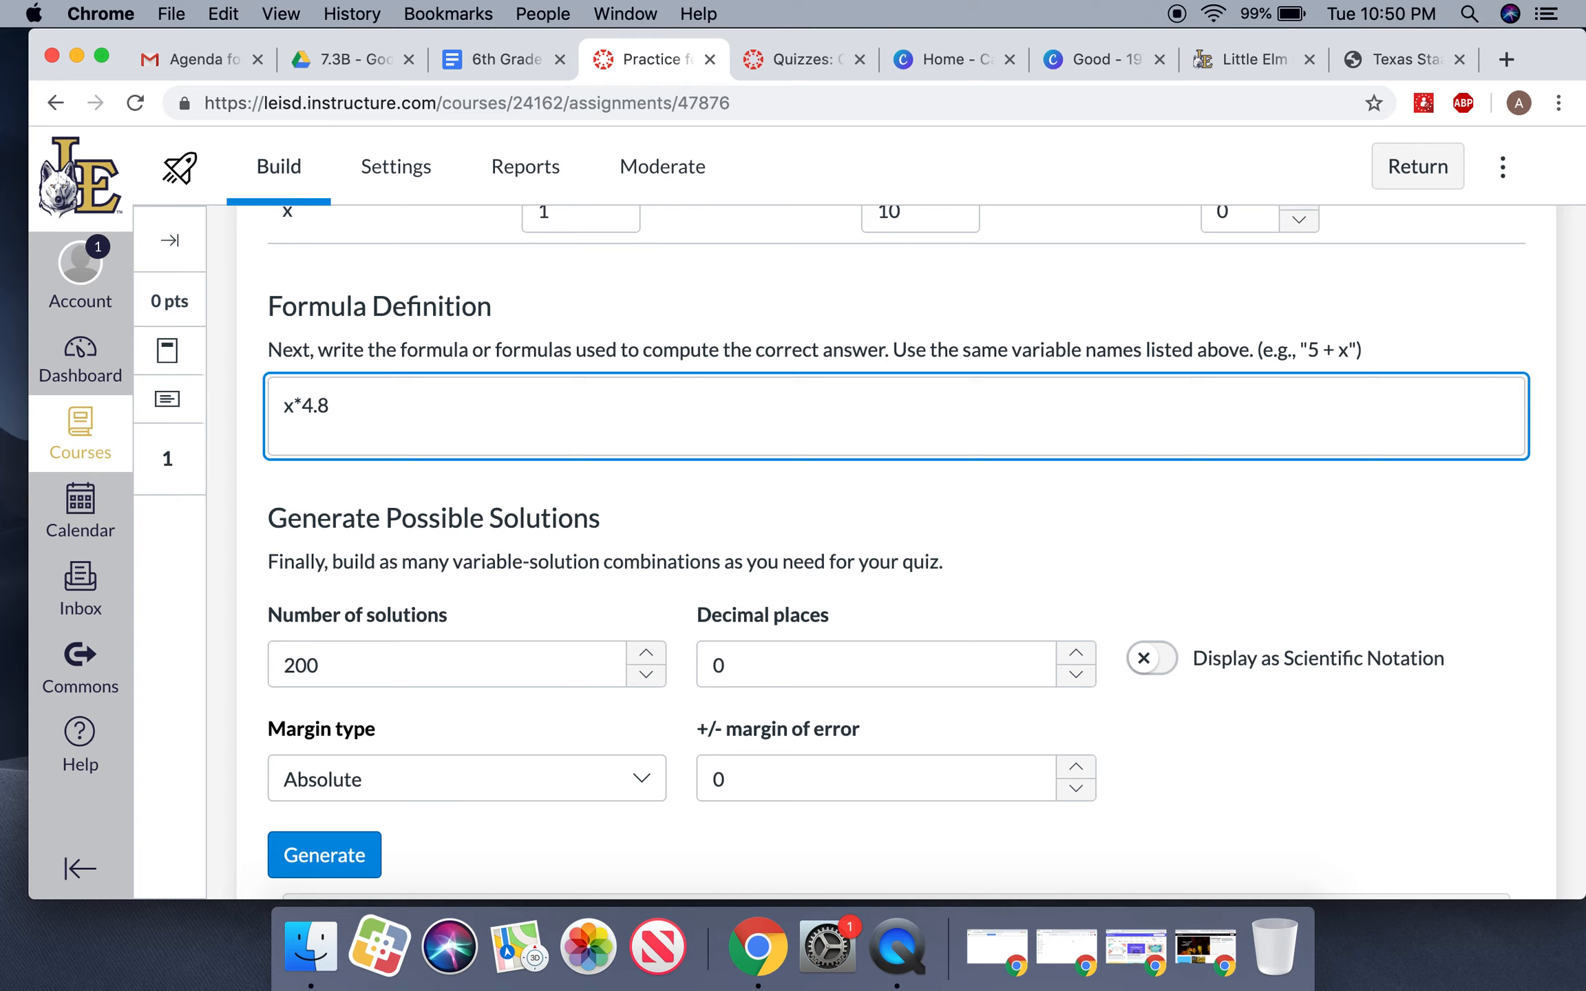
{"action": "left_click", "coordinate": [543, 654]}
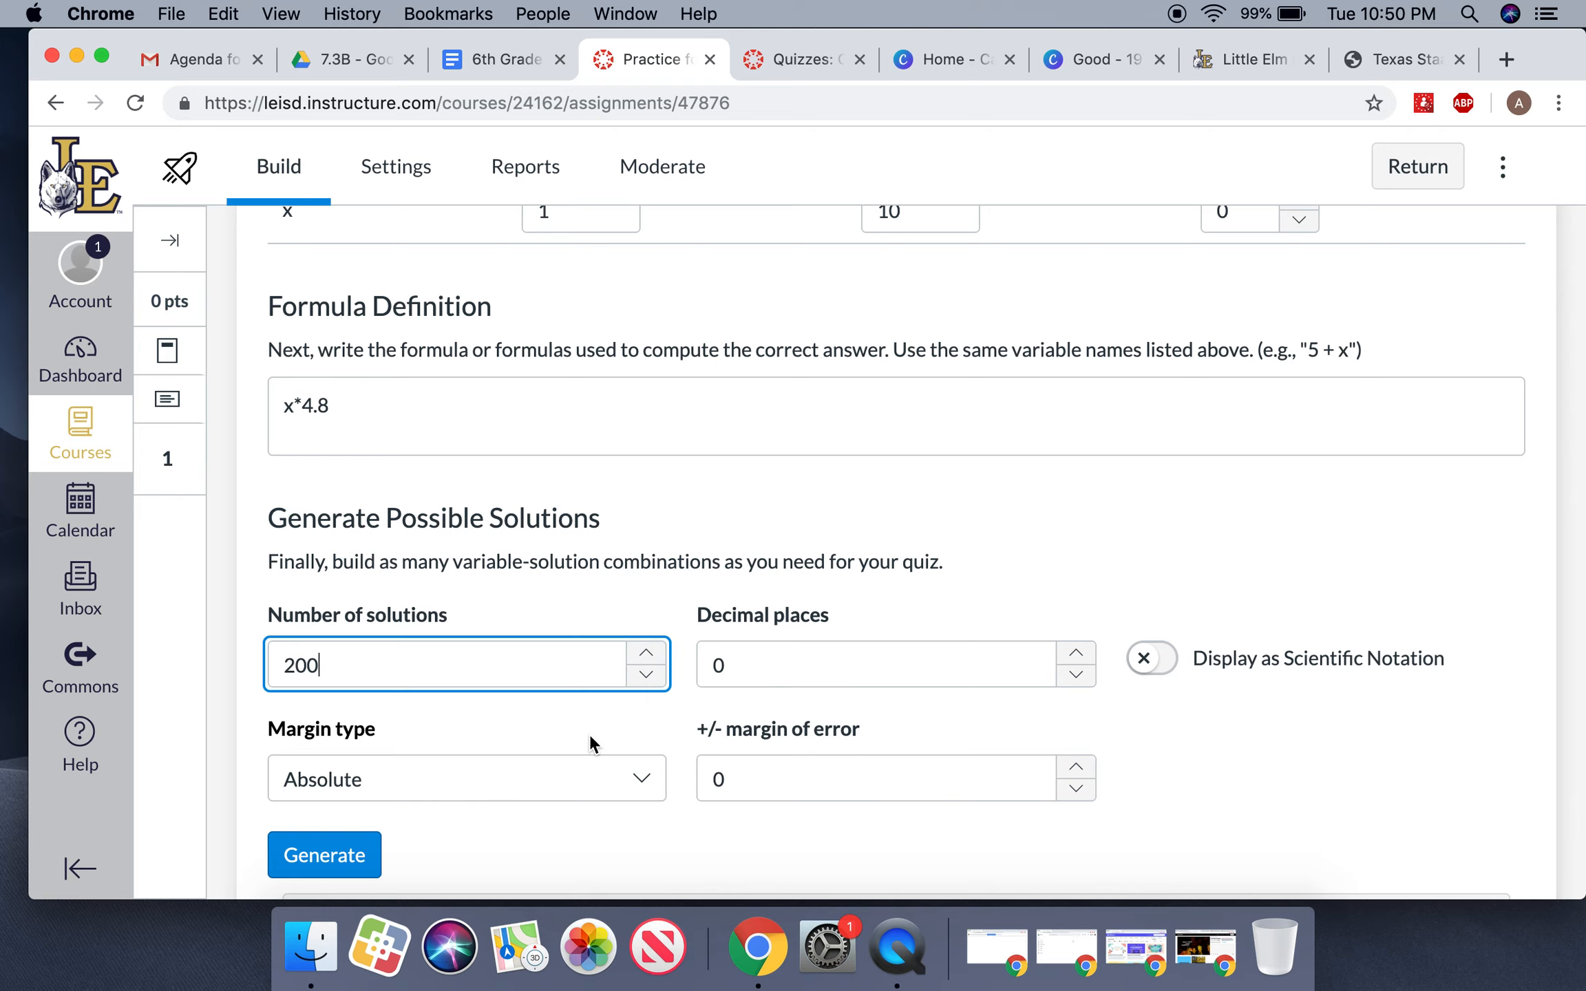
{"action": "scroll", "coordinate": [590, 734], "scroll_direction": "down", "scroll_amount": 1}
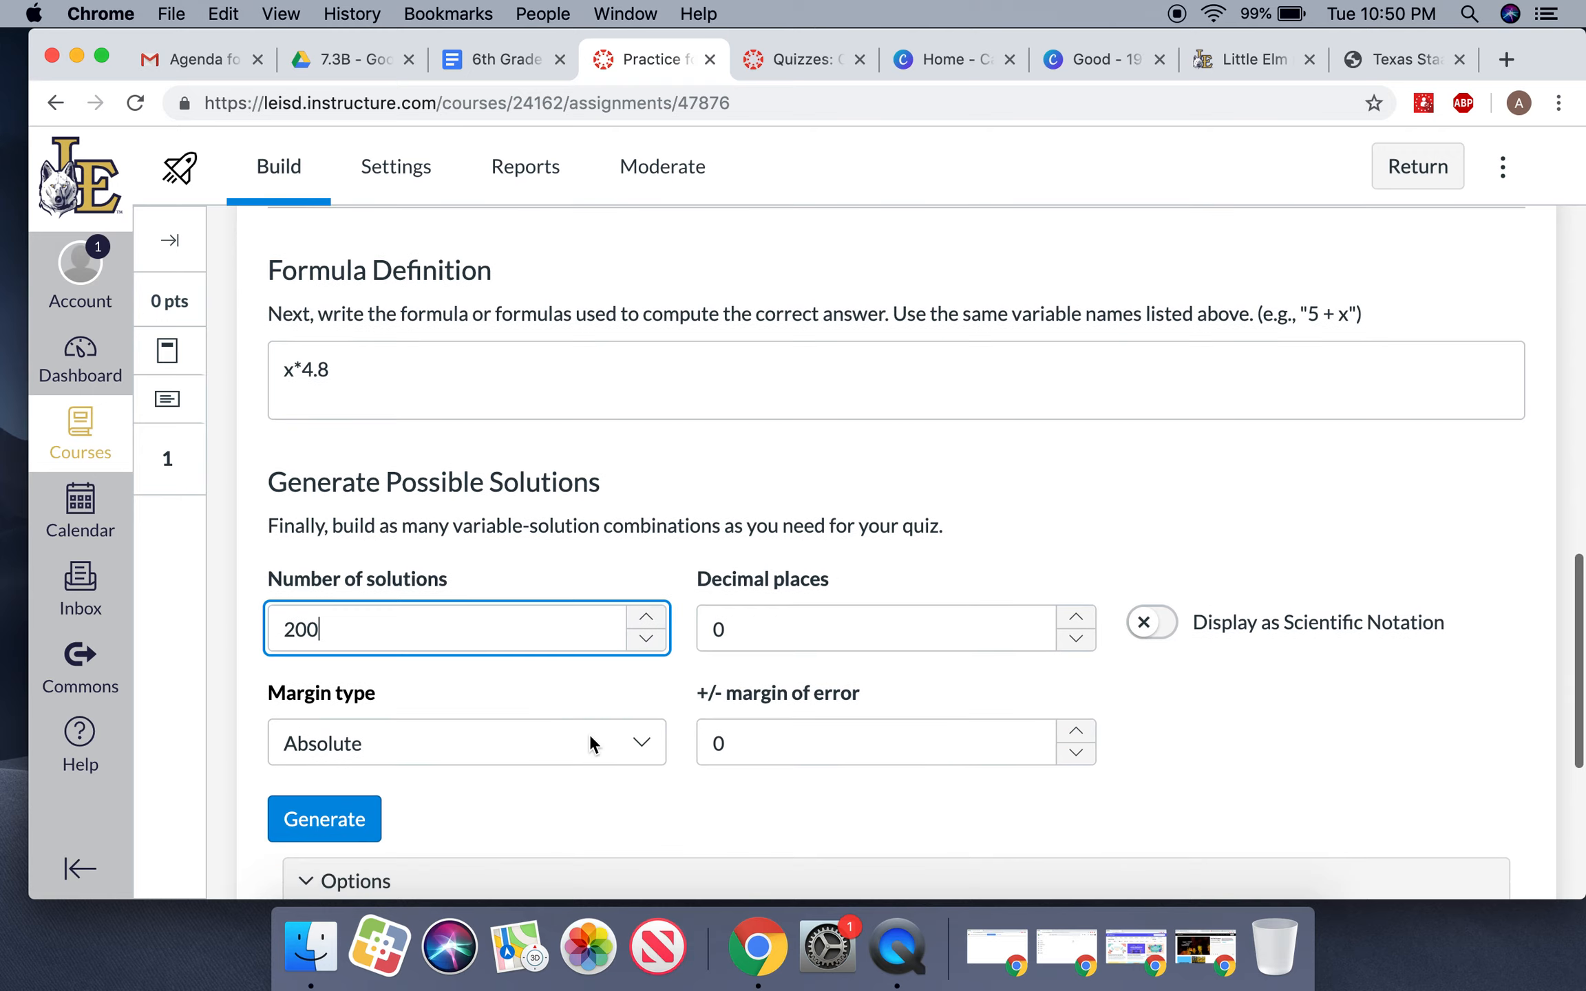
{"action": "left_click", "coordinate": [347, 832]}
{"action": "scroll", "coordinate": [348, 832], "scroll_direction": "down", "scroll_amount": 10}
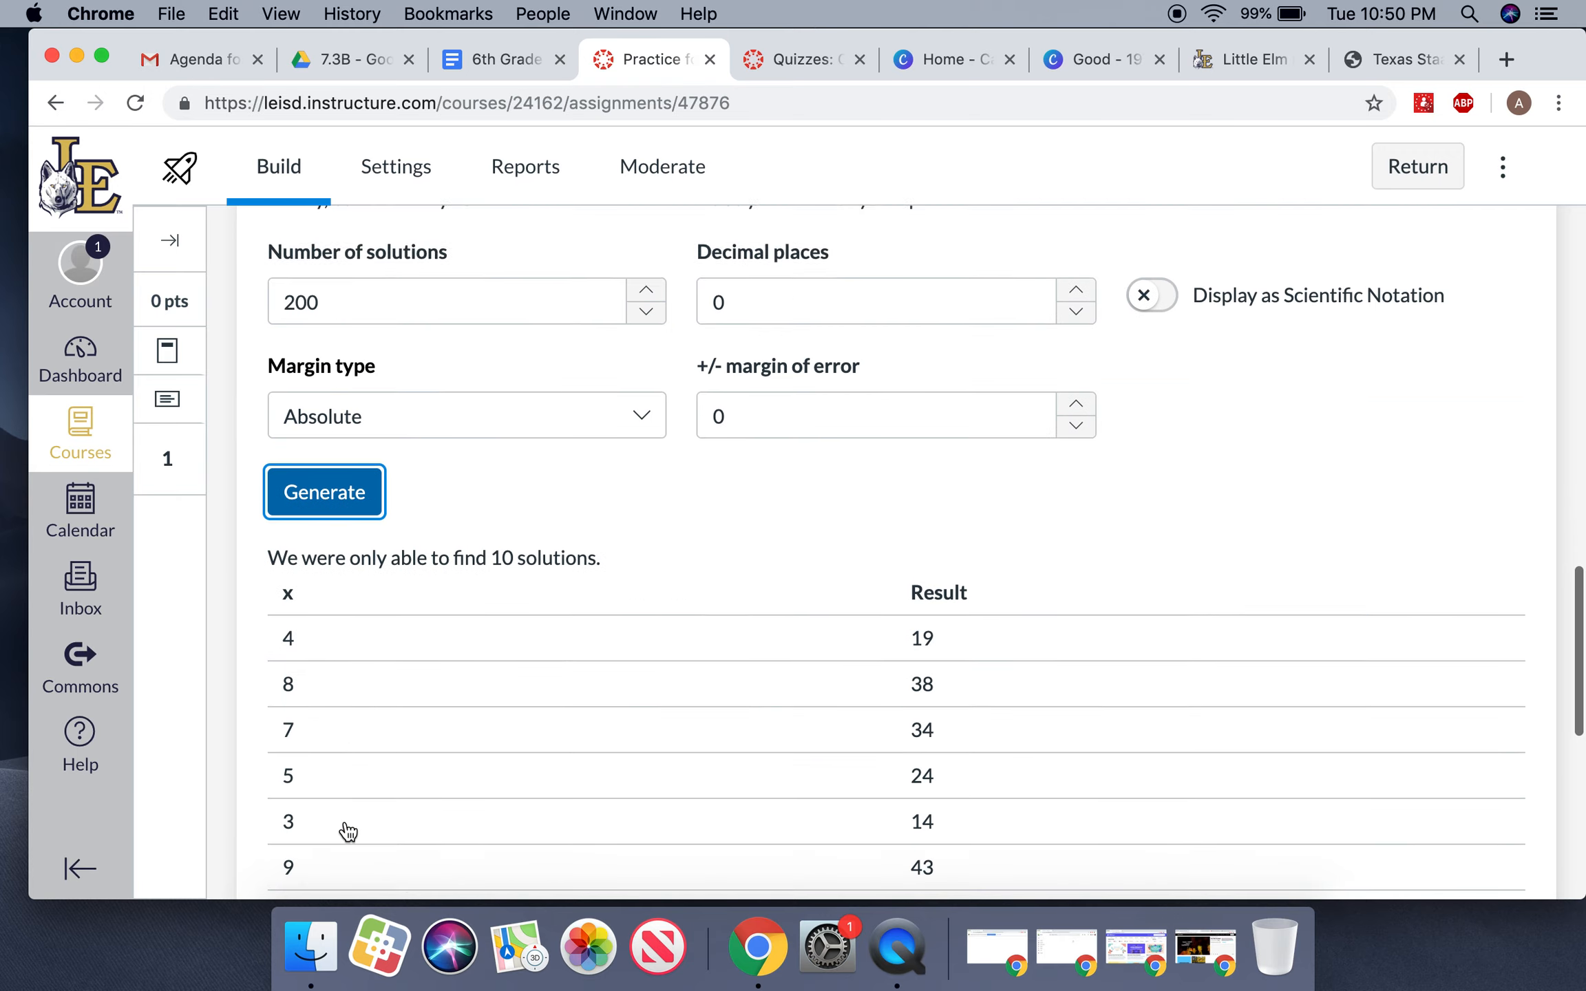
Step: Review the generated results against the question stem, the range of x, the formula and the solution settings
{"action": "scroll", "coordinate": [348, 830], "scroll_direction": "up", "scroll_amount": 2}
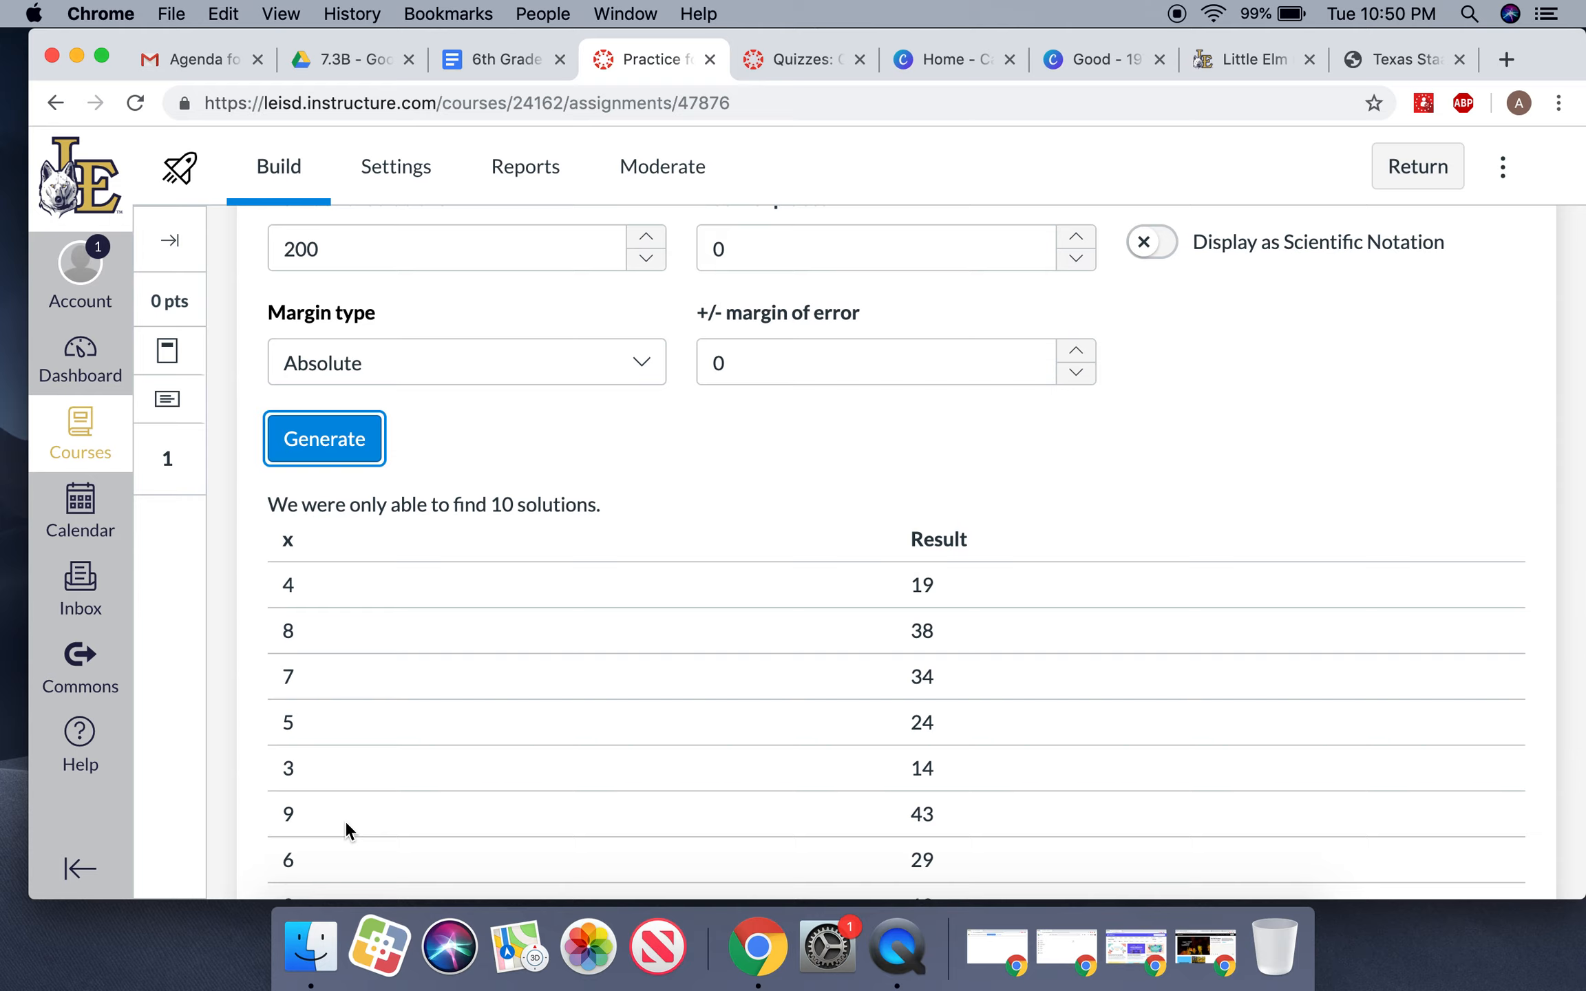
{"action": "scroll", "coordinate": [346, 829], "scroll_direction": "down", "scroll_amount": 2}
{"action": "scroll", "coordinate": [346, 831], "scroll_direction": "up", "scroll_amount": 5}
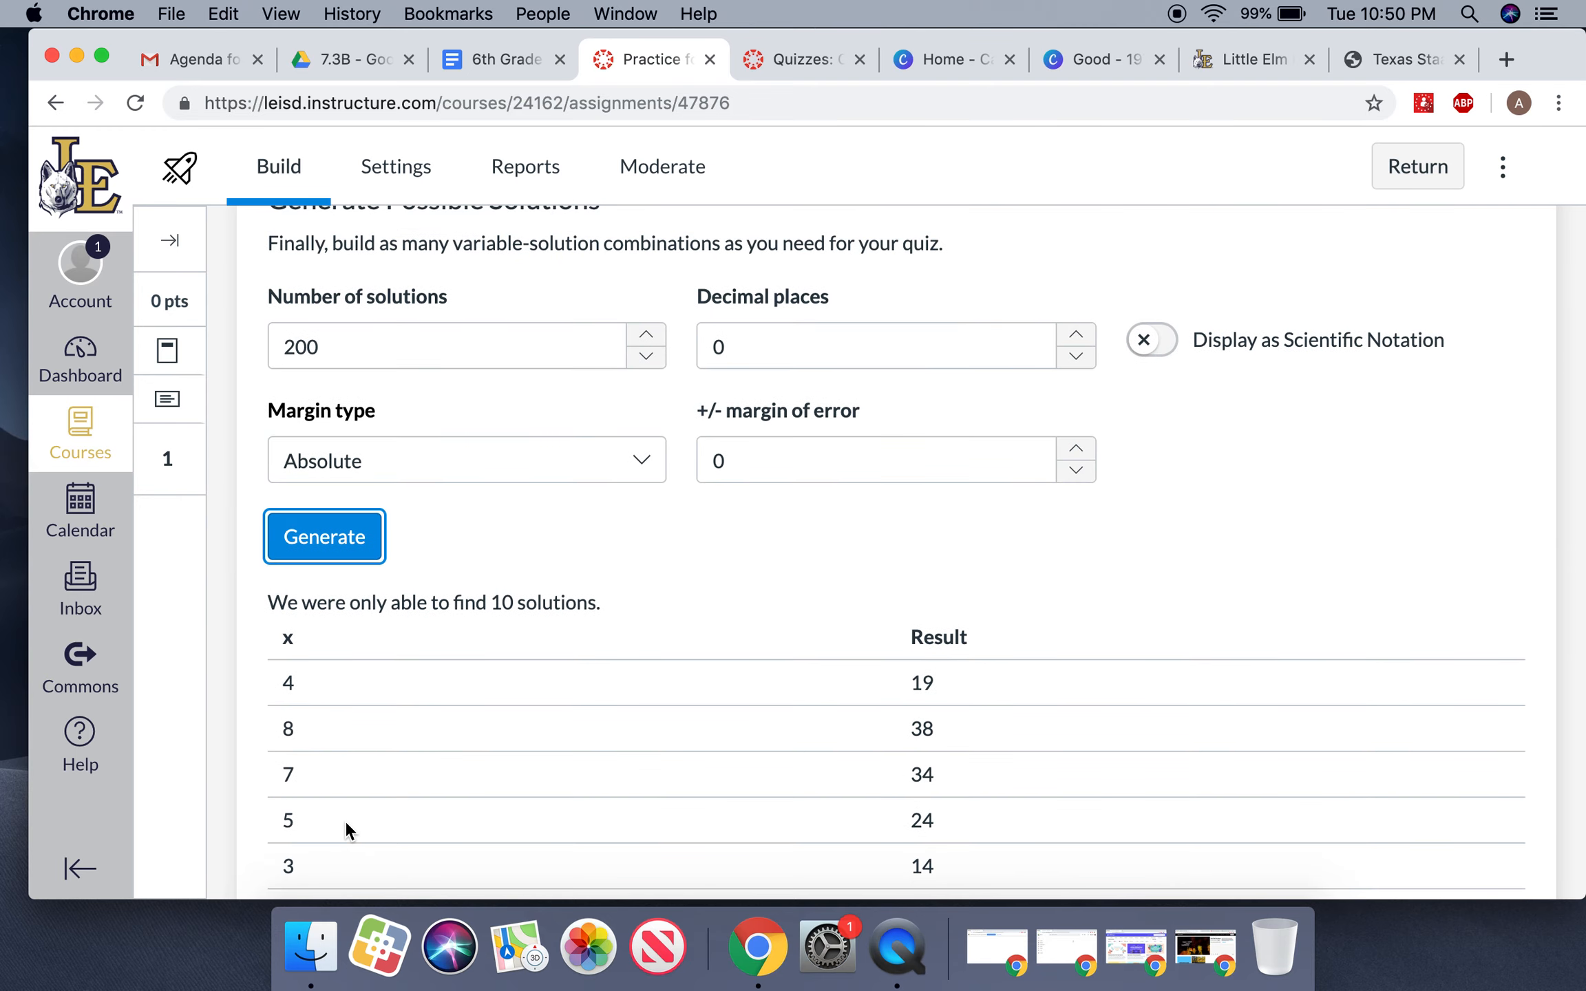
{"action": "scroll", "coordinate": [314, 675], "scroll_direction": "up", "scroll_amount": 4}
{"action": "scroll", "coordinate": [315, 676], "scroll_direction": "up", "scroll_amount": 6}
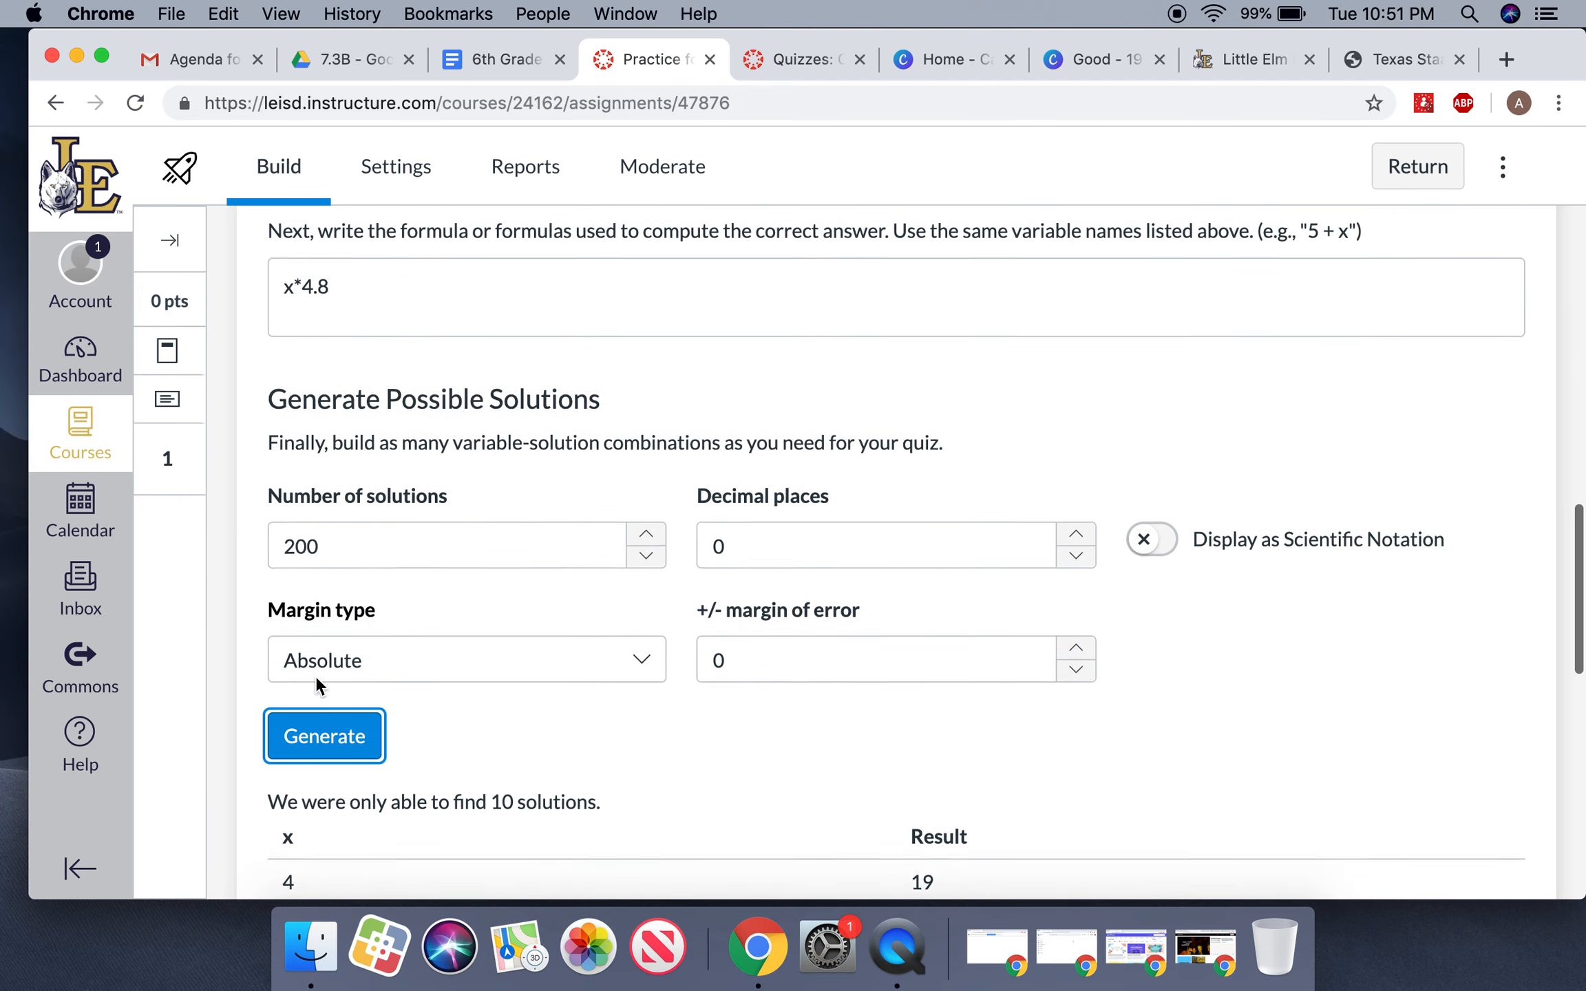
{"action": "scroll", "coordinate": [418, 369], "scroll_direction": "up", "scroll_amount": 14}
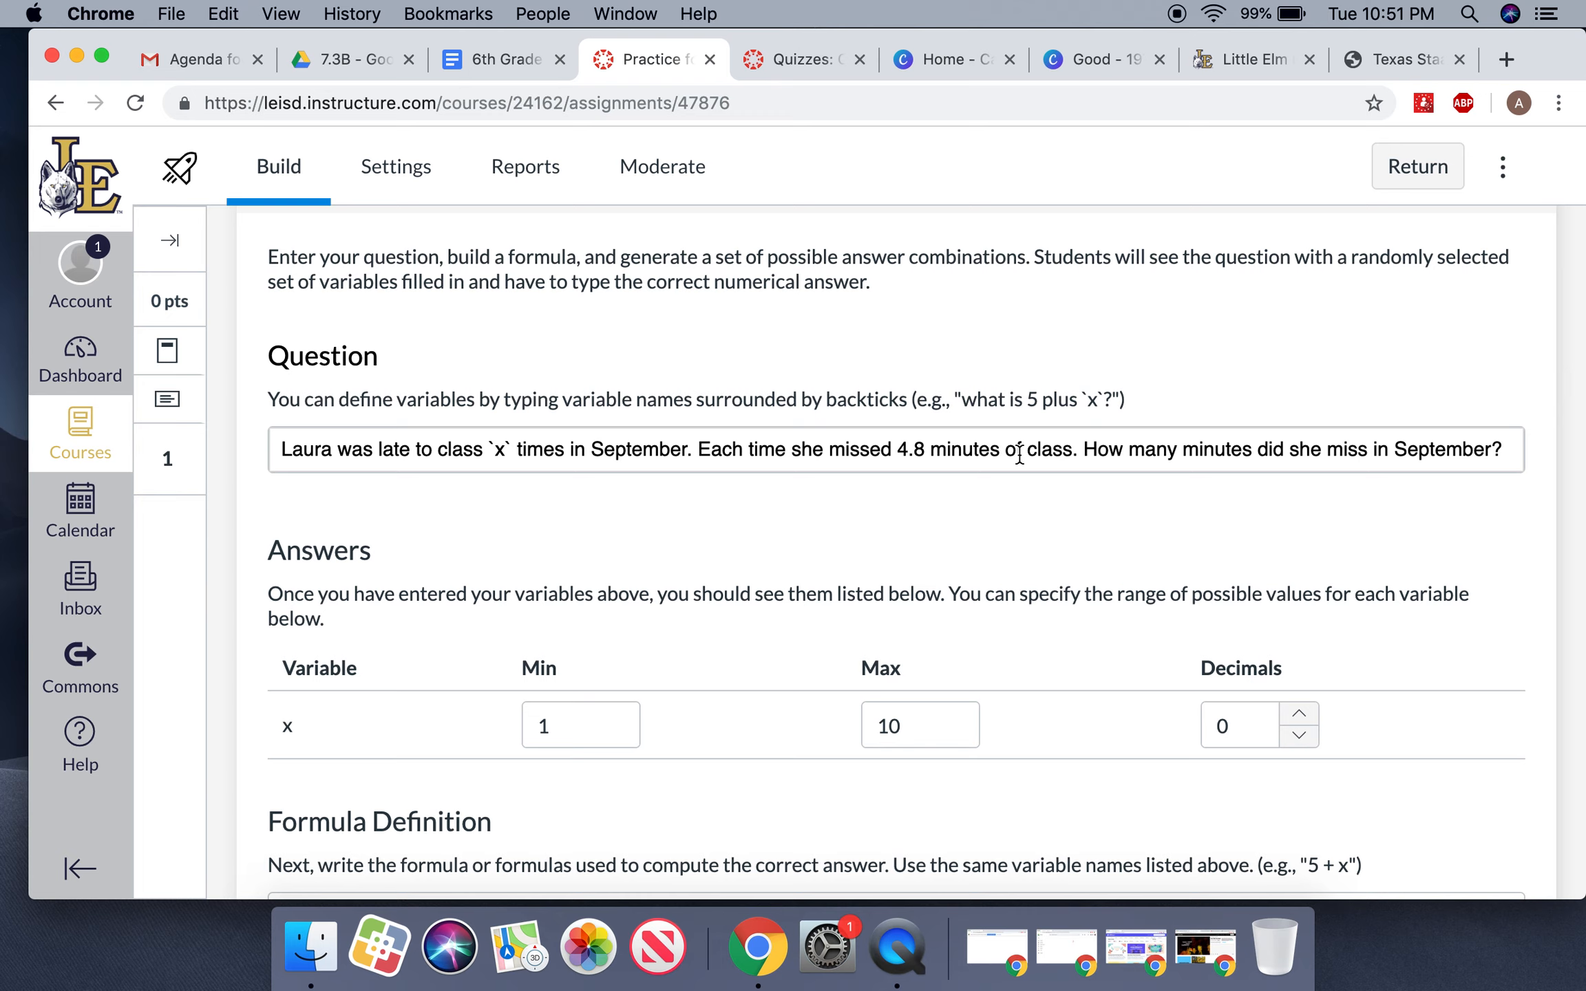
{"action": "scroll", "coordinate": [1022, 456], "scroll_direction": "down", "scroll_amount": 12}
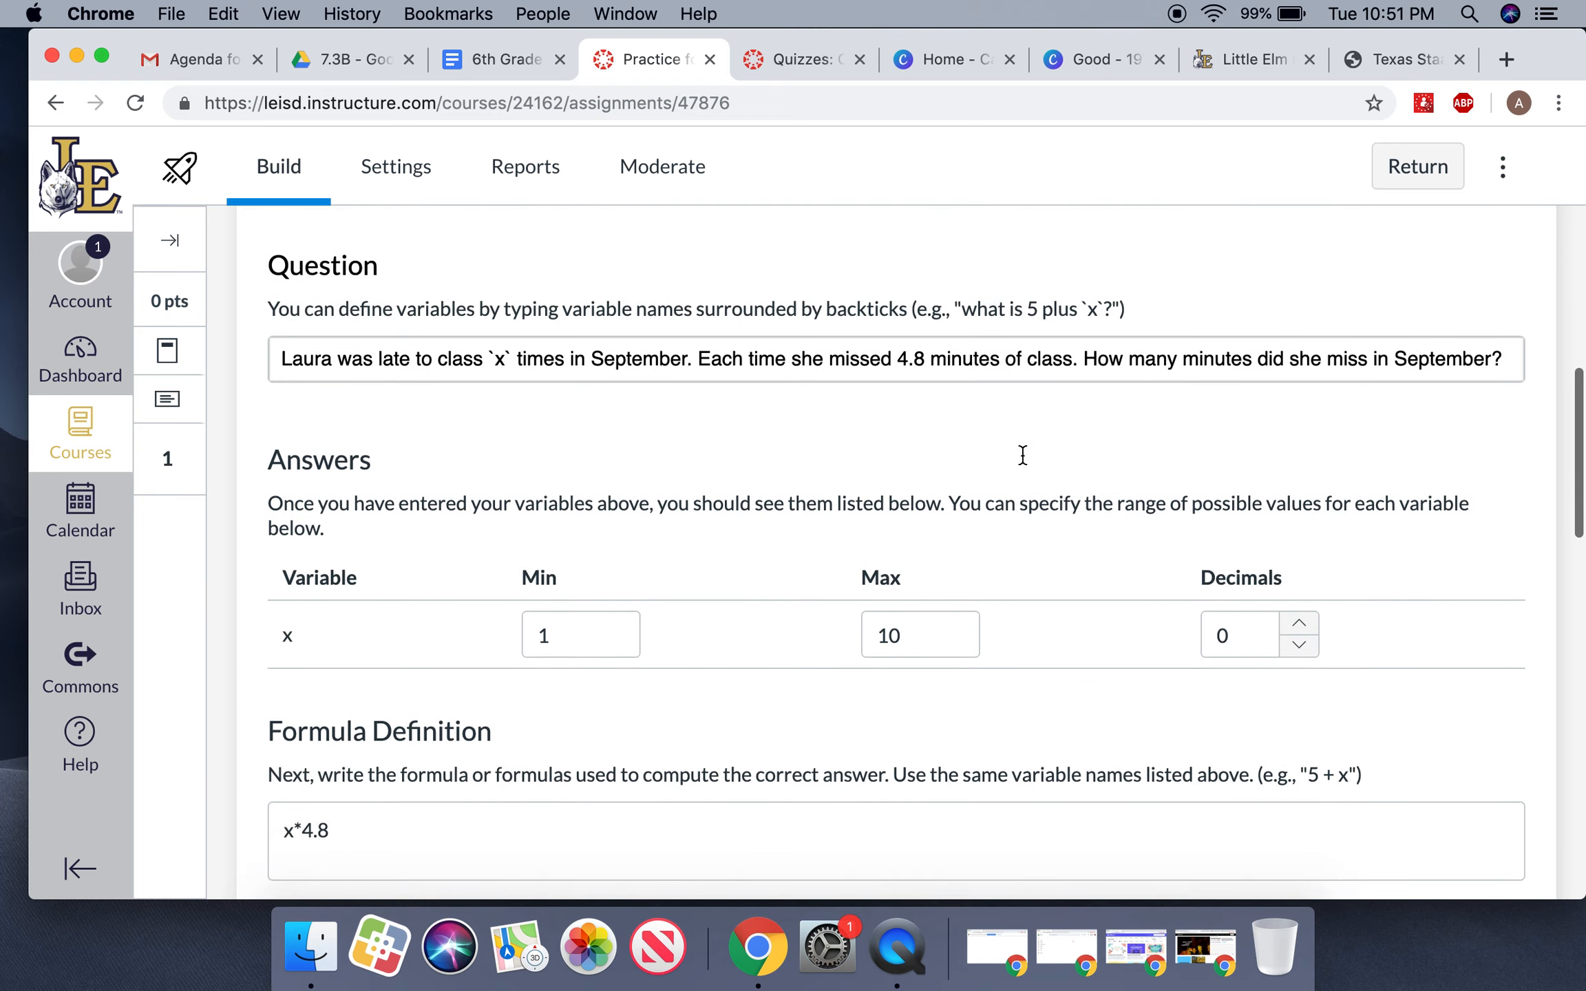
{"action": "scroll", "coordinate": [1022, 456], "scroll_direction": "down", "scroll_amount": 10}
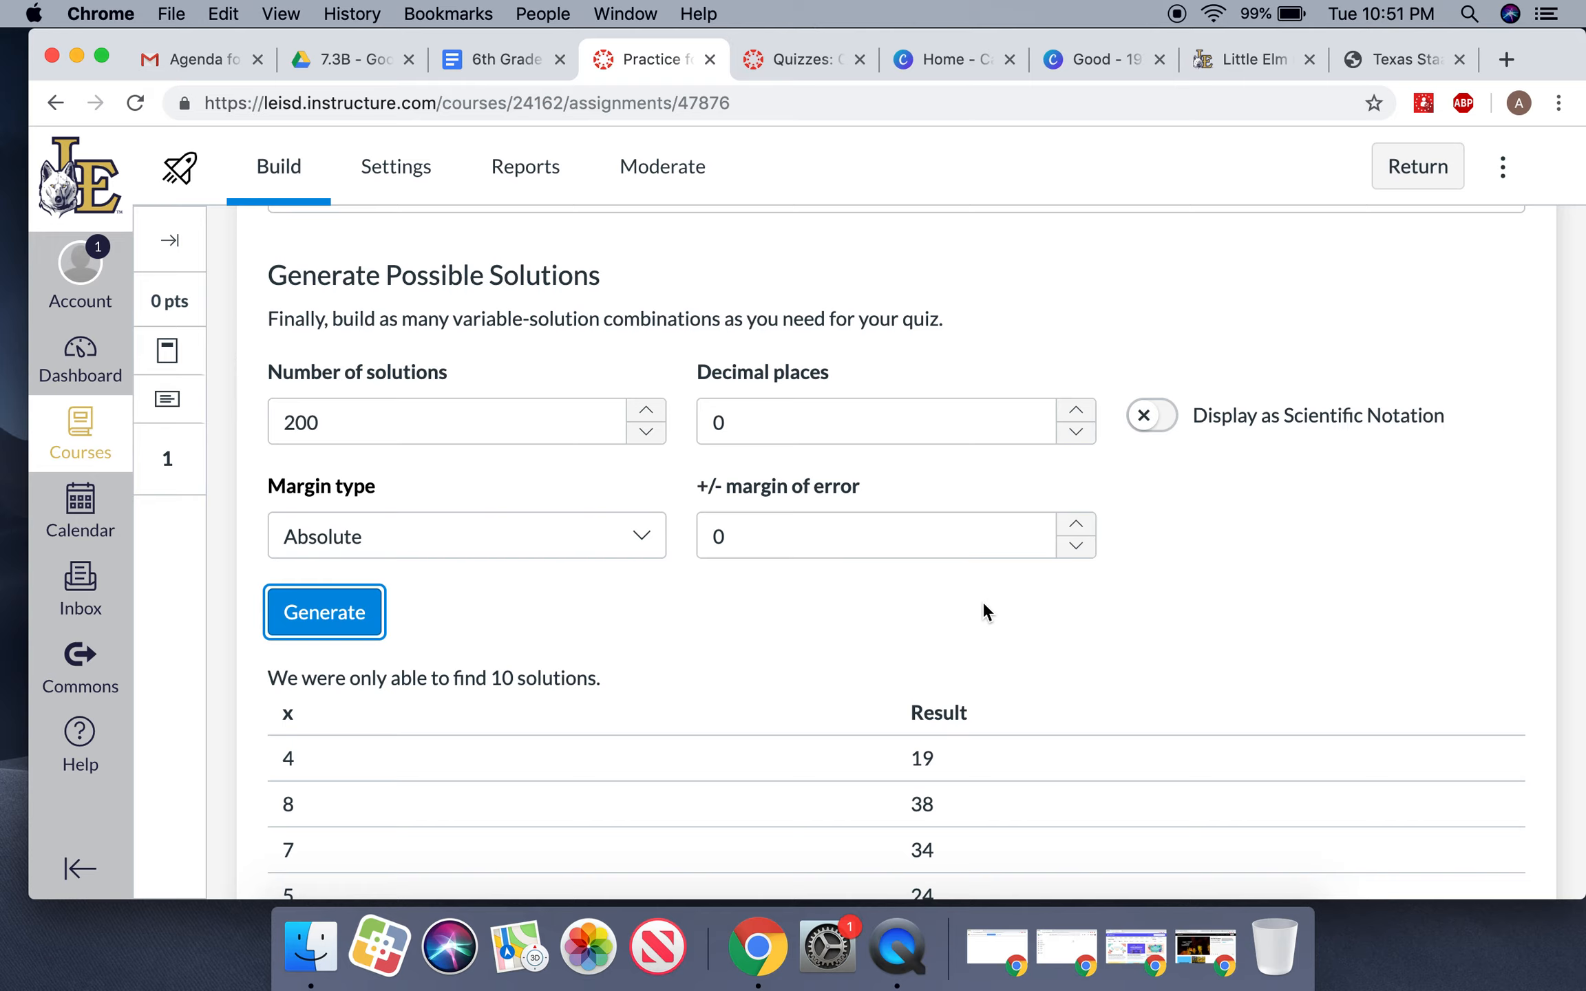
Step: Set the solutions' decimal places to 2 and generate the possible solutions again
{"action": "double_click", "coordinate": [1076, 410]}
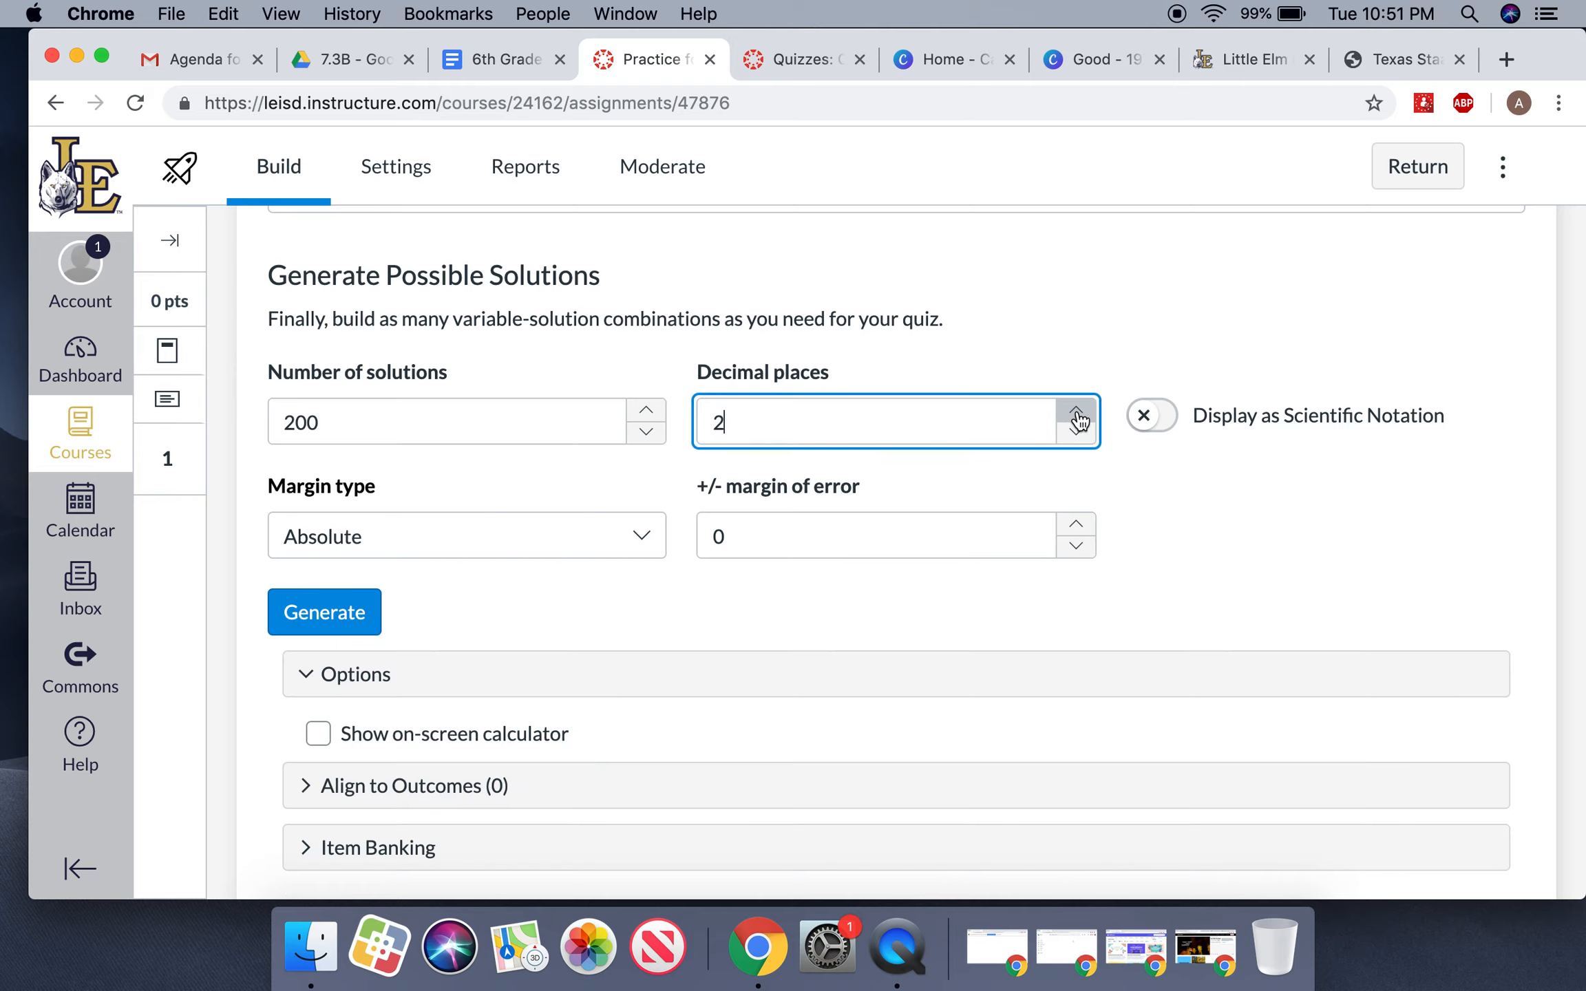
{"action": "left_click", "coordinate": [362, 607]}
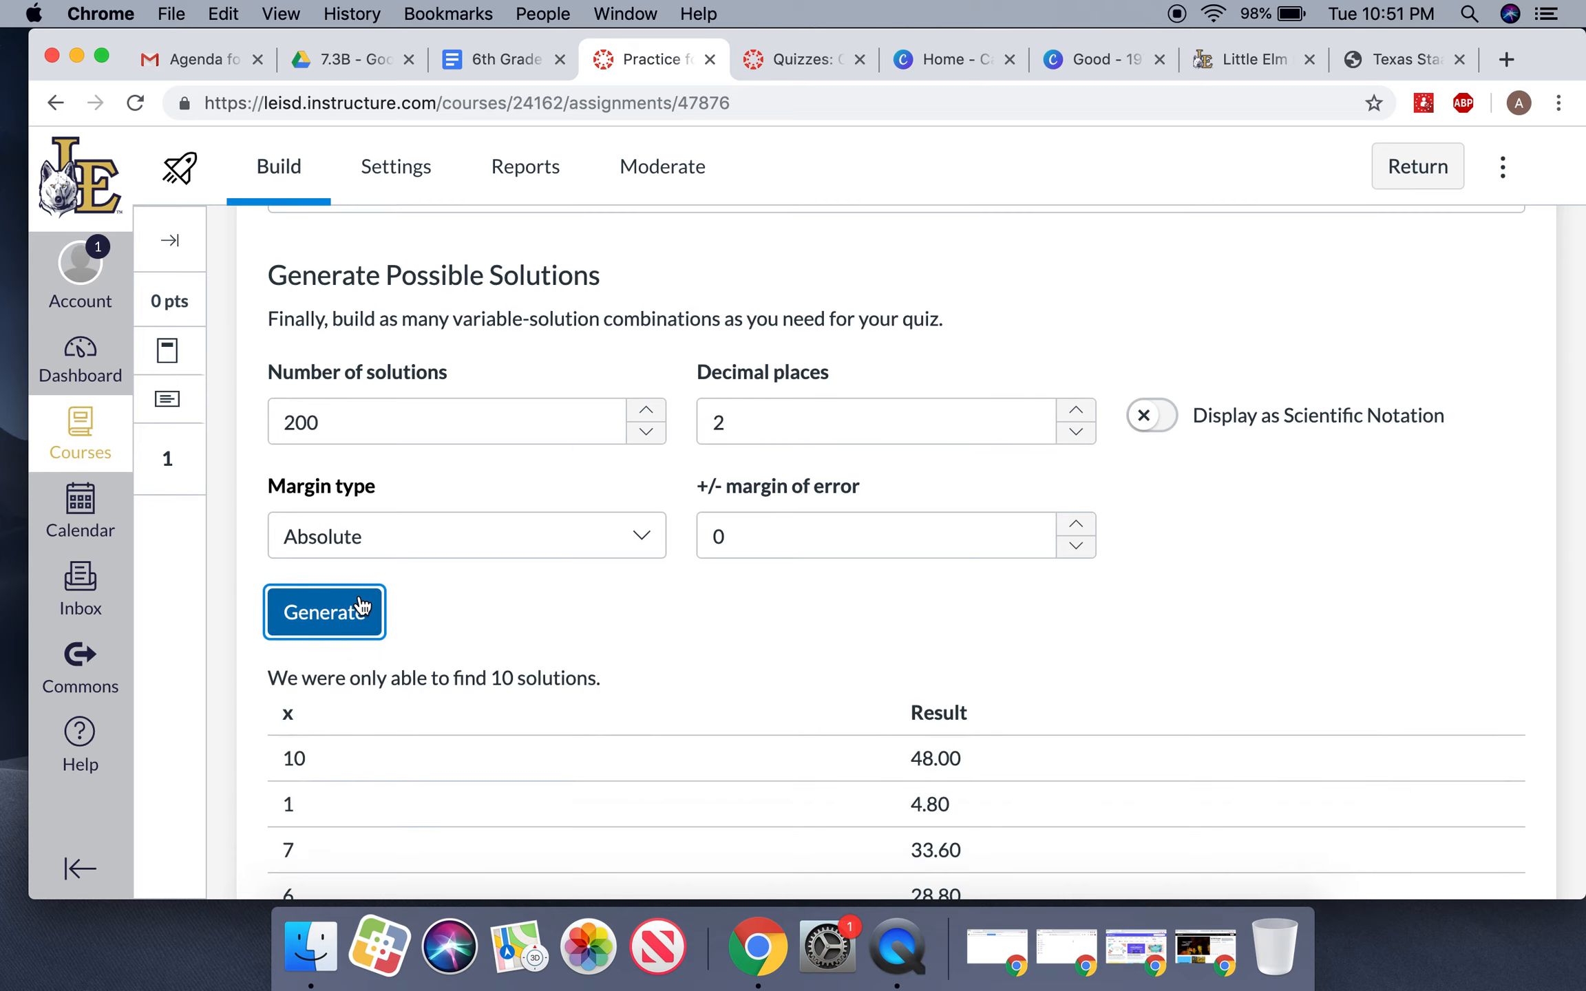
{"action": "scroll", "coordinate": [362, 607], "scroll_direction": "down", "scroll_amount": 5}
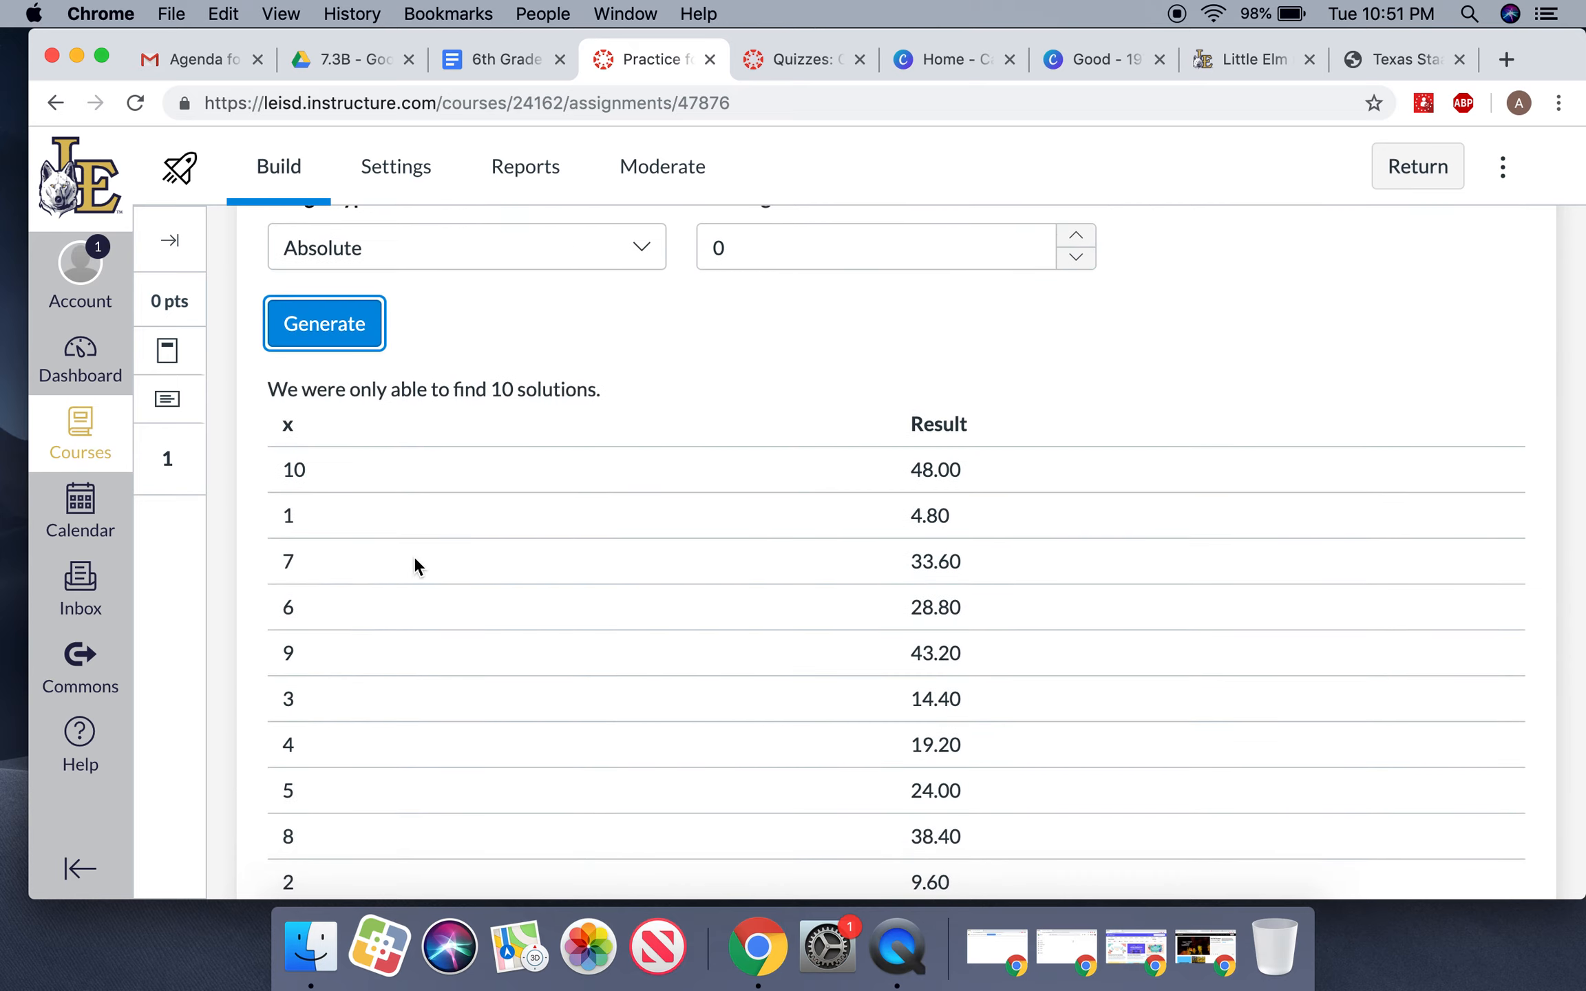
{"action": "left_click", "coordinate": [292, 561]}
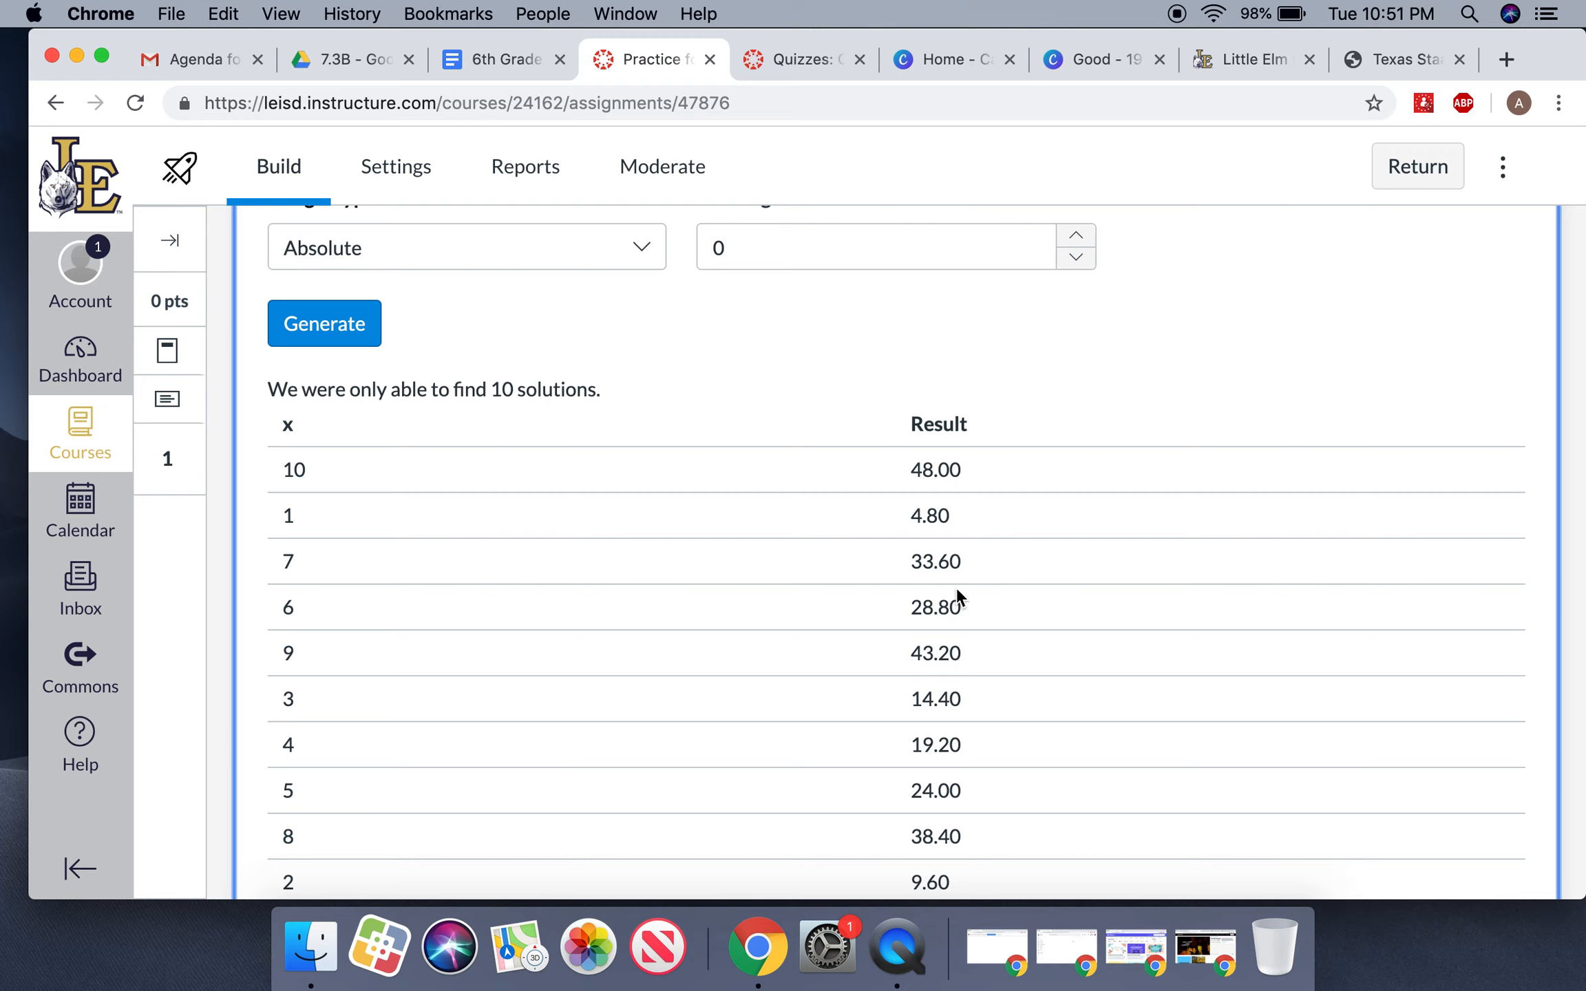
Step: Try a margin of error of 1 on the generated solutions and set it back to 0
{"action": "scroll", "coordinate": [957, 592], "scroll_direction": "up", "scroll_amount": 3}
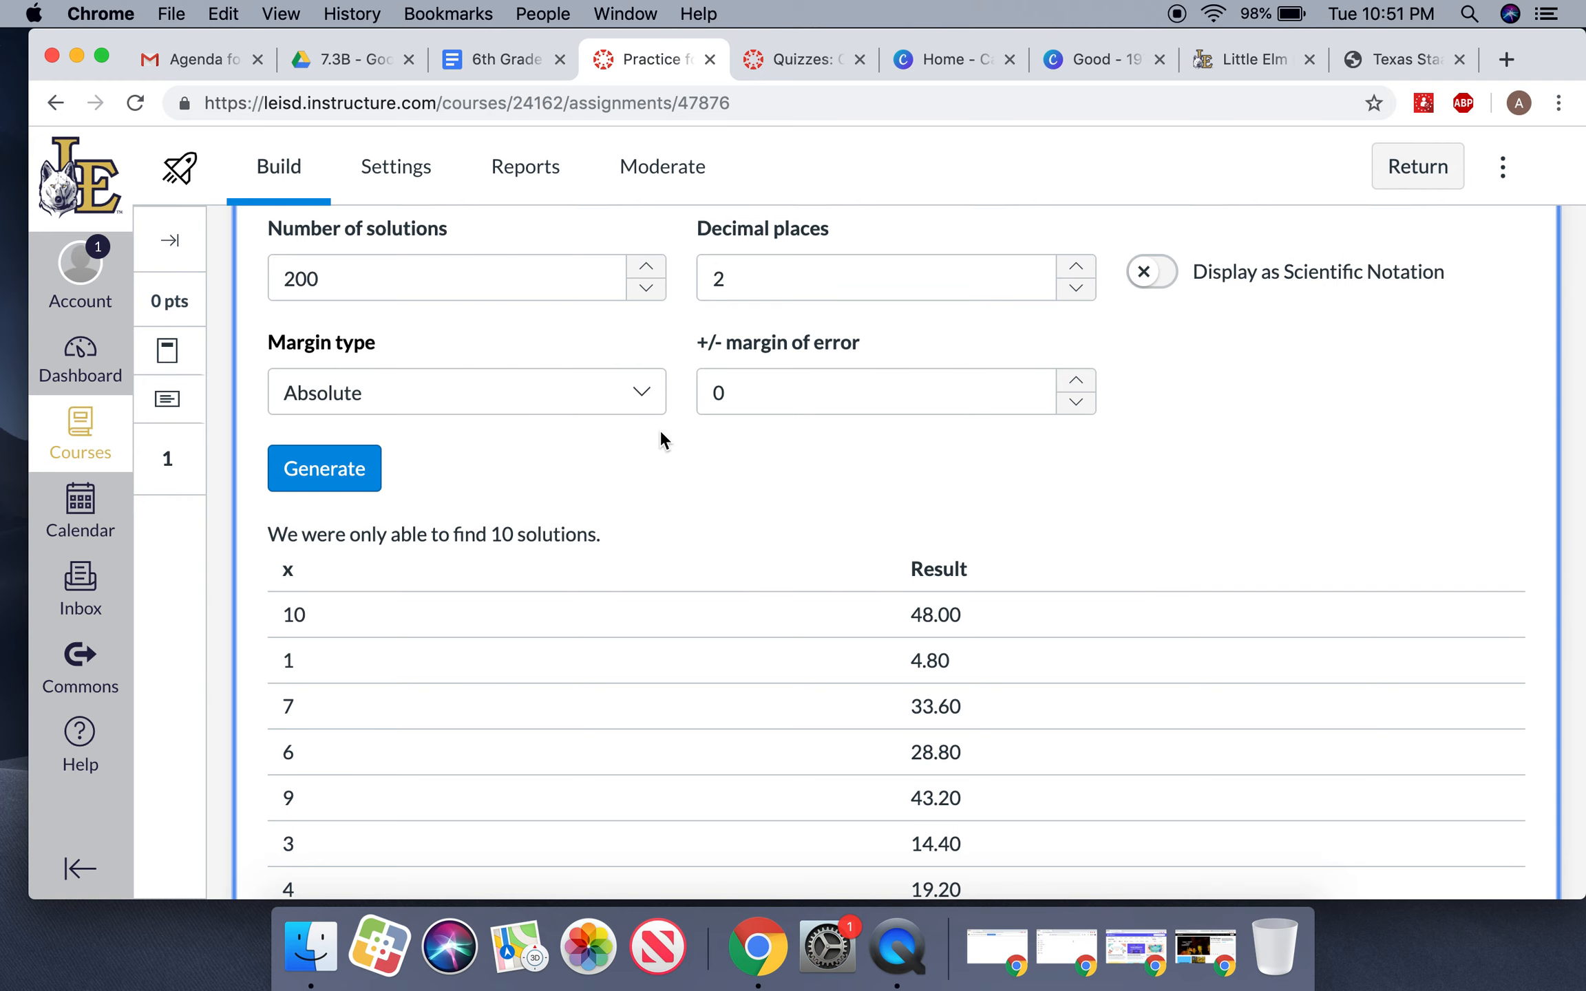
{"action": "scroll", "coordinate": [561, 537], "scroll_direction": "up", "scroll_amount": 10}
{"action": "scroll", "coordinate": [561, 537], "scroll_direction": "up", "scroll_amount": 1}
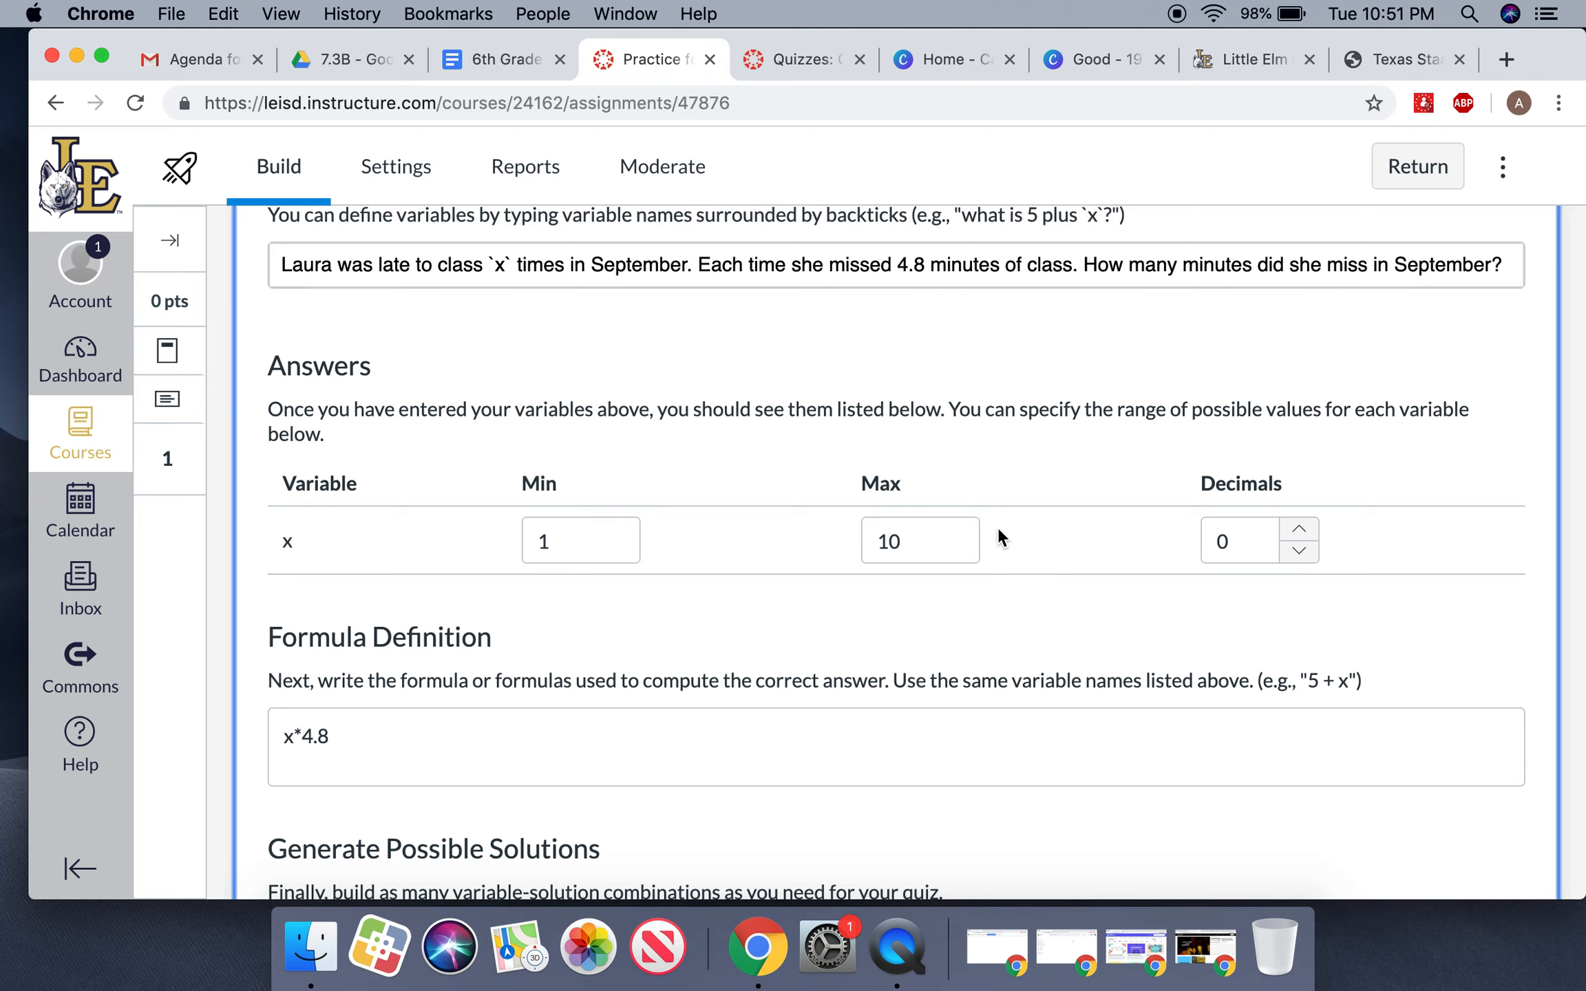
{"action": "scroll", "coordinate": [997, 526], "scroll_direction": "down", "scroll_amount": 11}
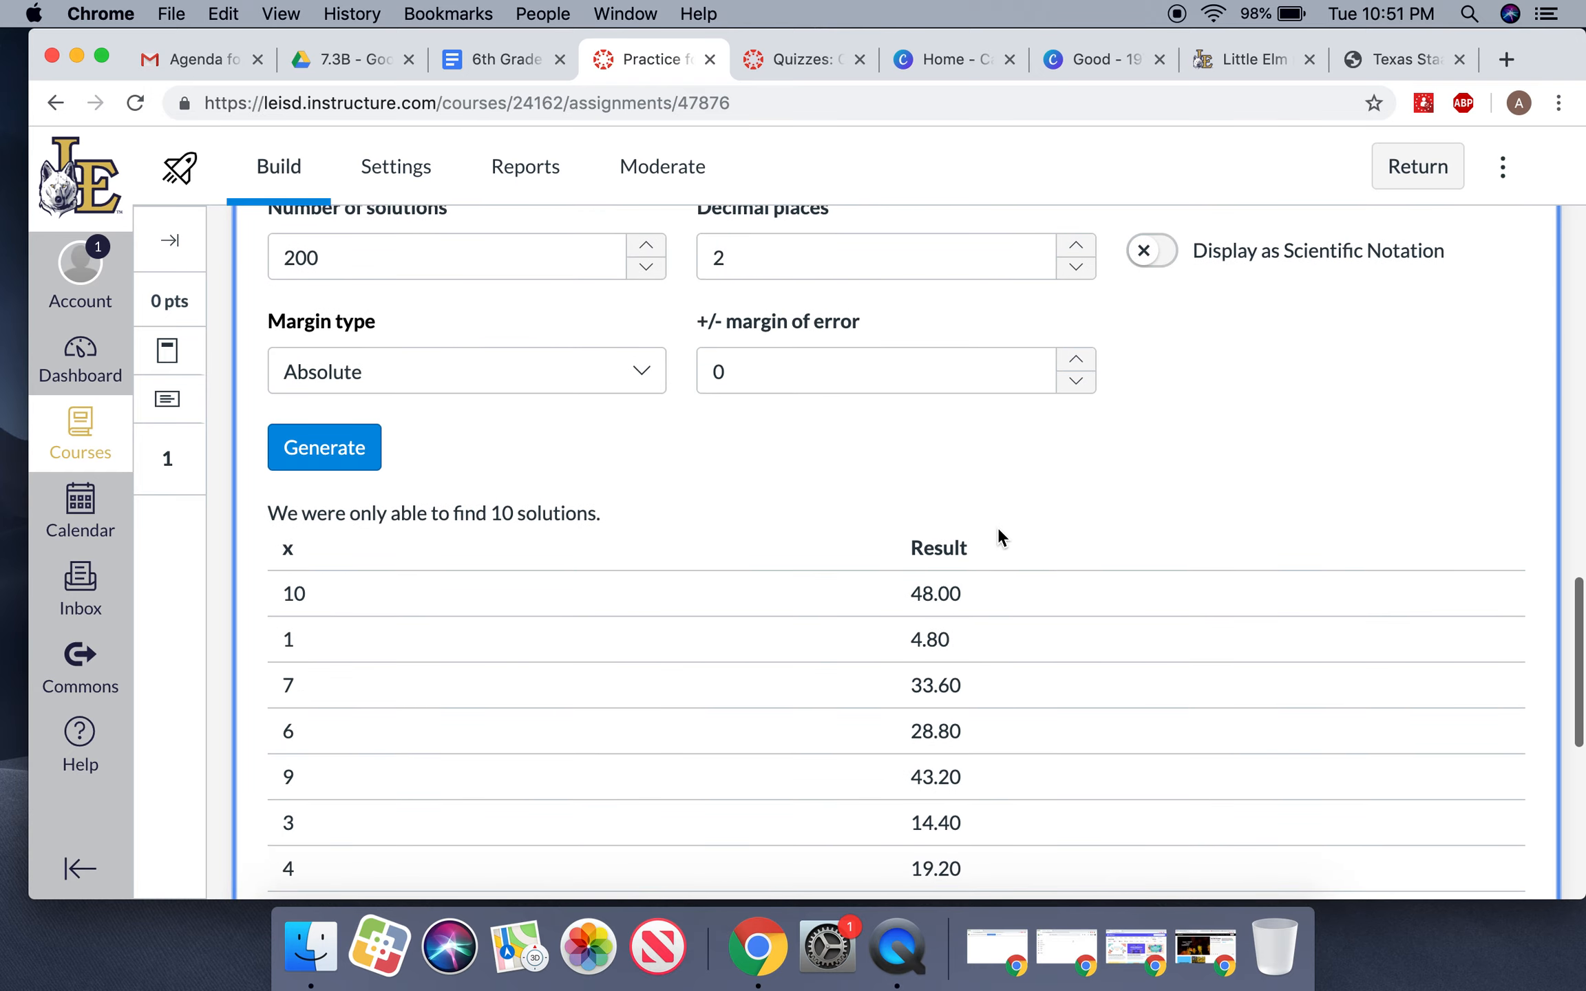
{"action": "left_click", "coordinate": [1076, 361]}
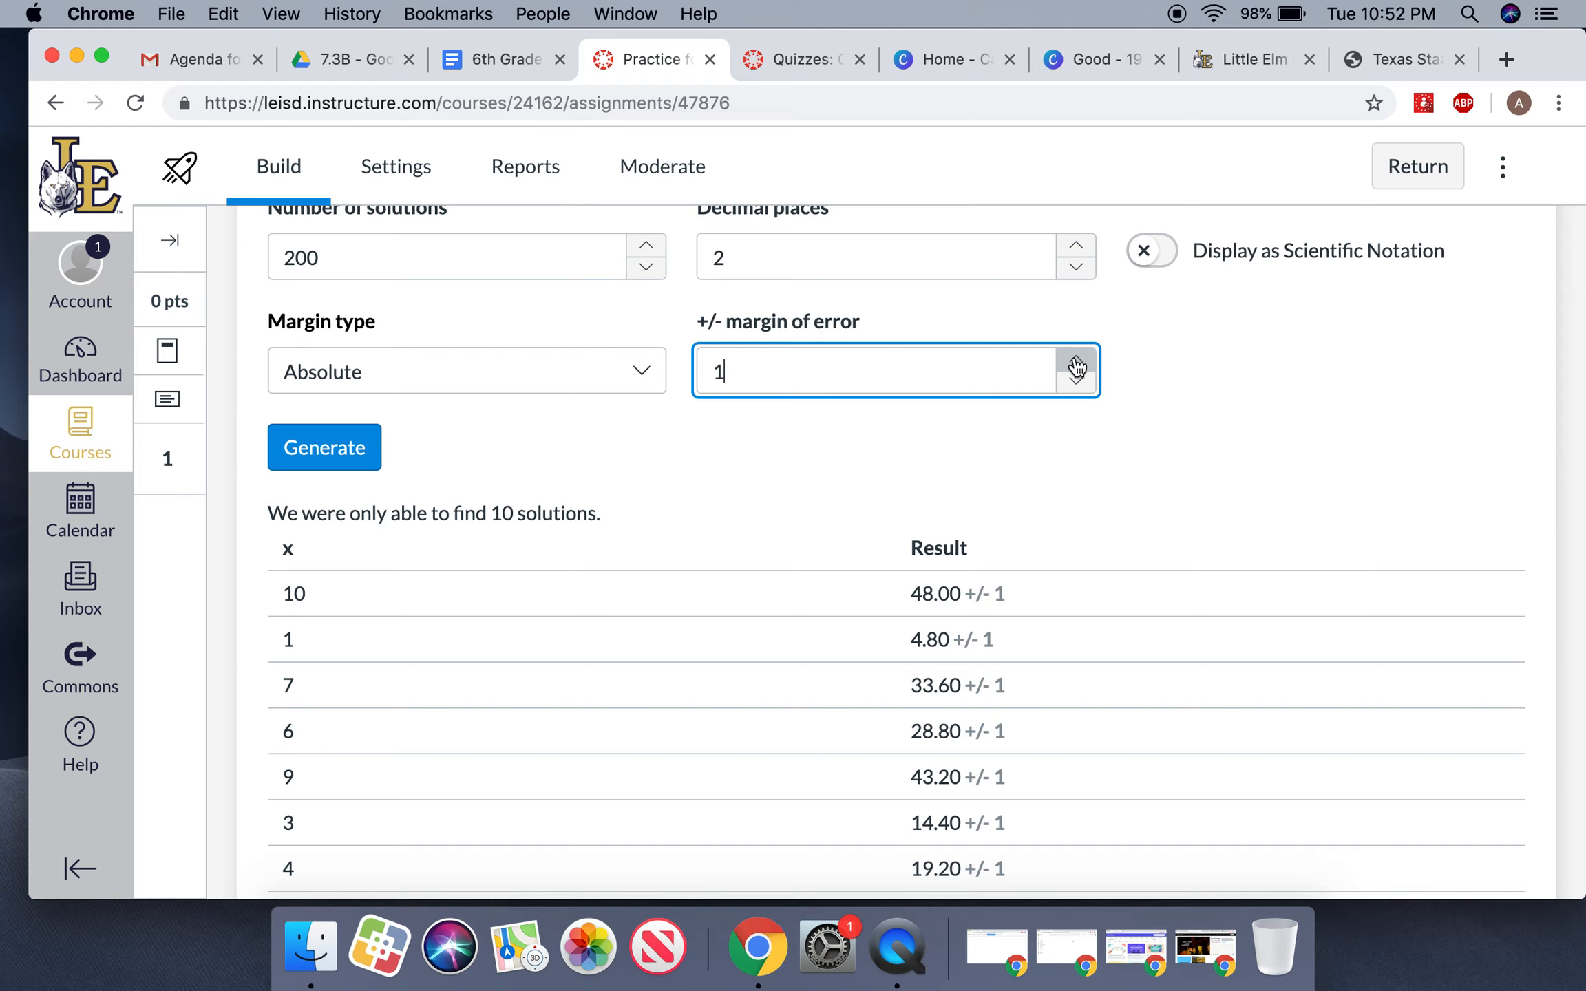
{"action": "left_click", "coordinate": [1078, 380]}
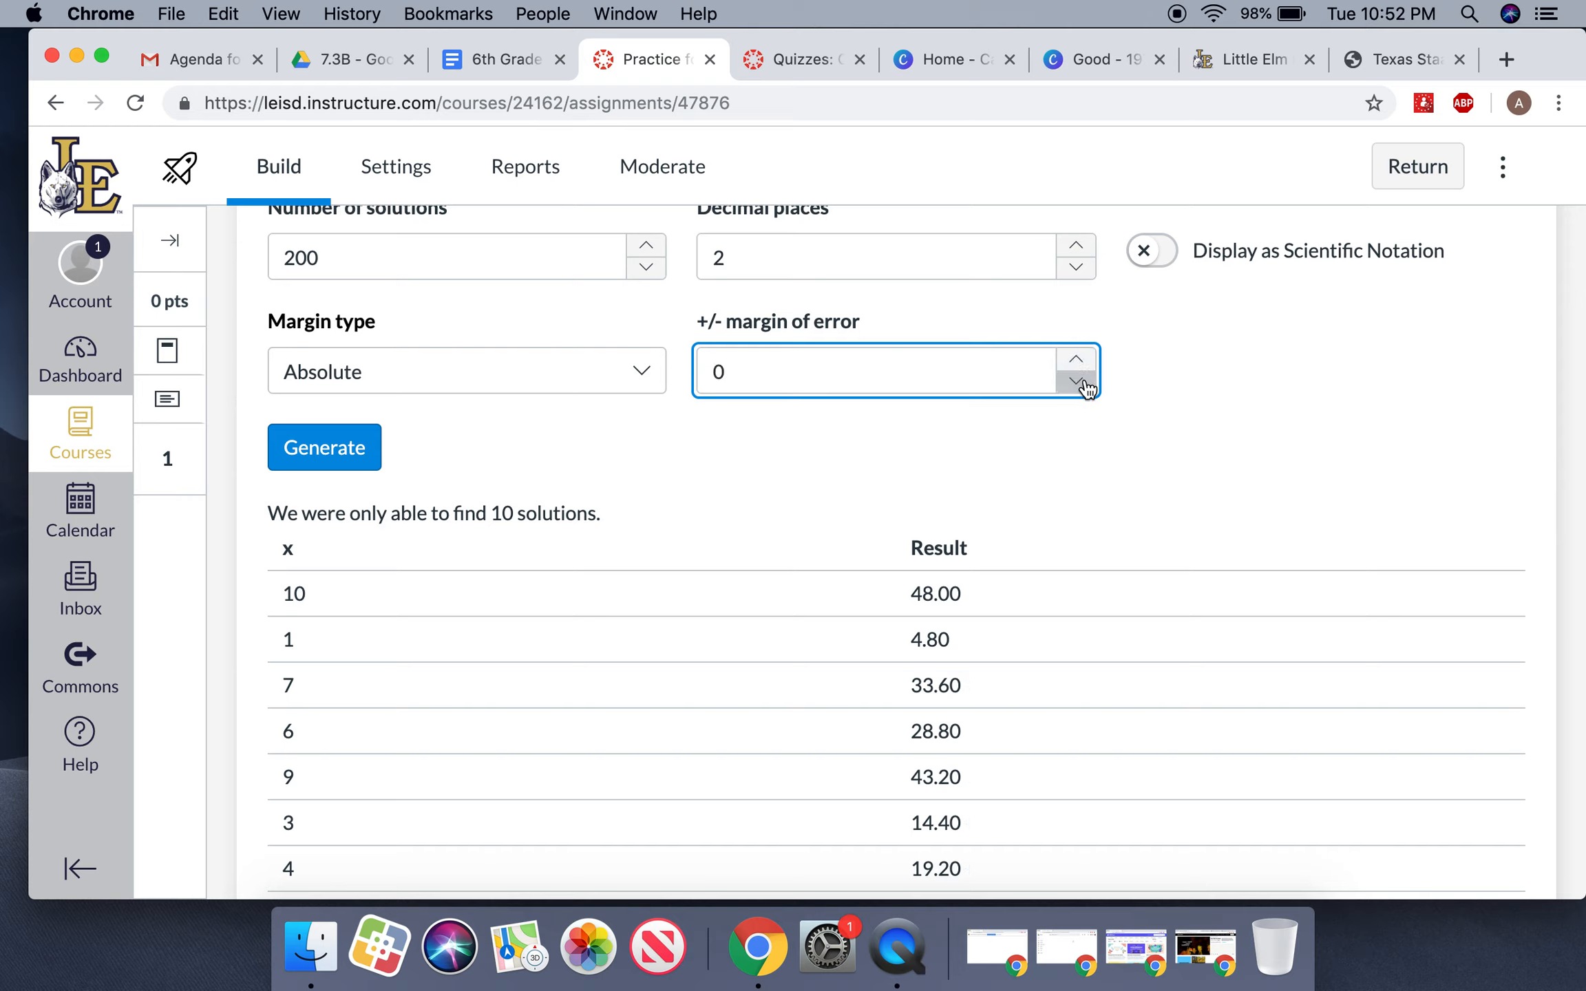
Step: Look over the margin type choices, keeping Absolute, and try displaying the solutions in scientific notation before switching it back off
{"action": "left_click", "coordinate": [583, 362]}
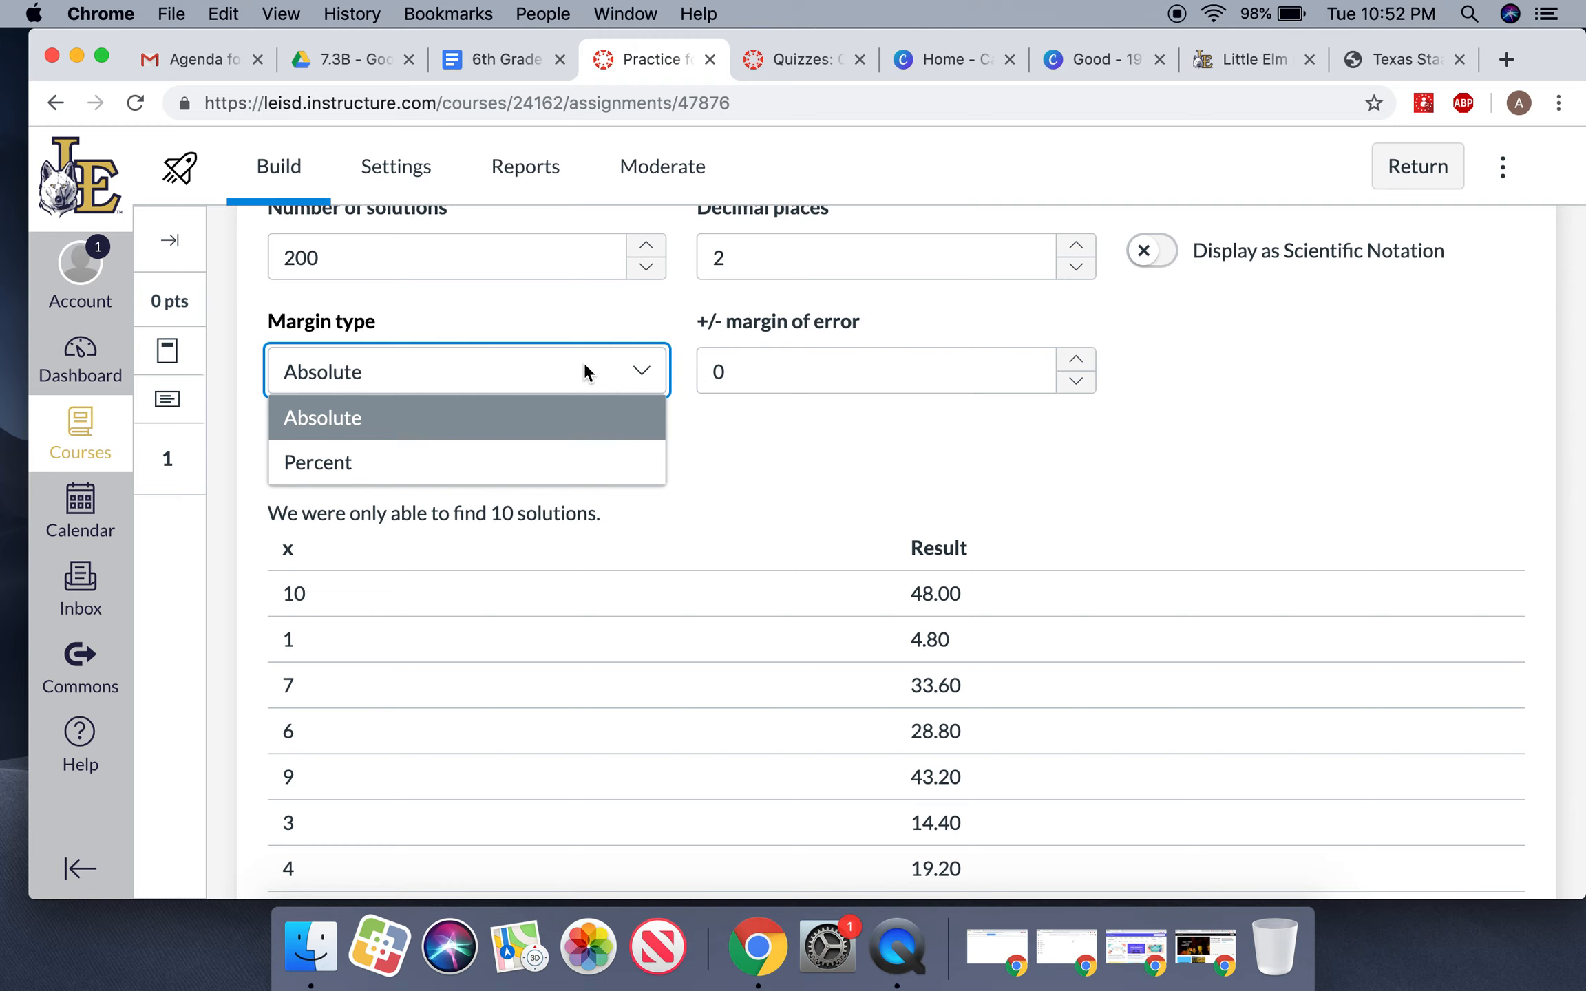
{"action": "left_click", "coordinate": [584, 362]}
{"action": "left_click", "coordinate": [1163, 249]}
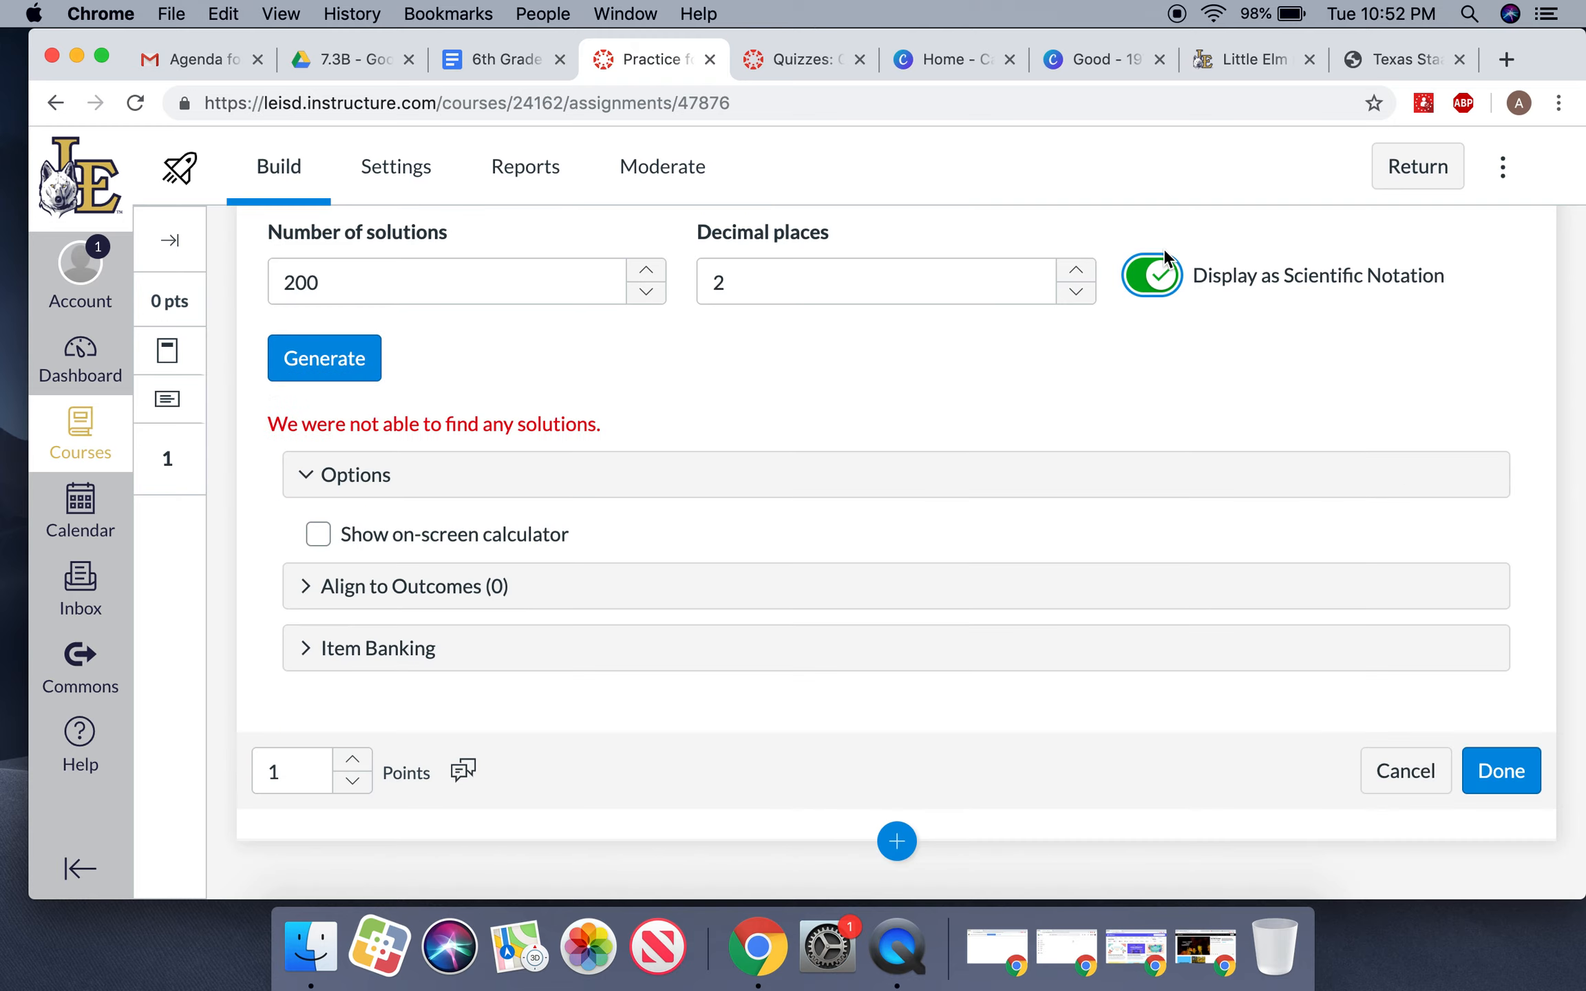
{"action": "left_click", "coordinate": [1164, 277]}
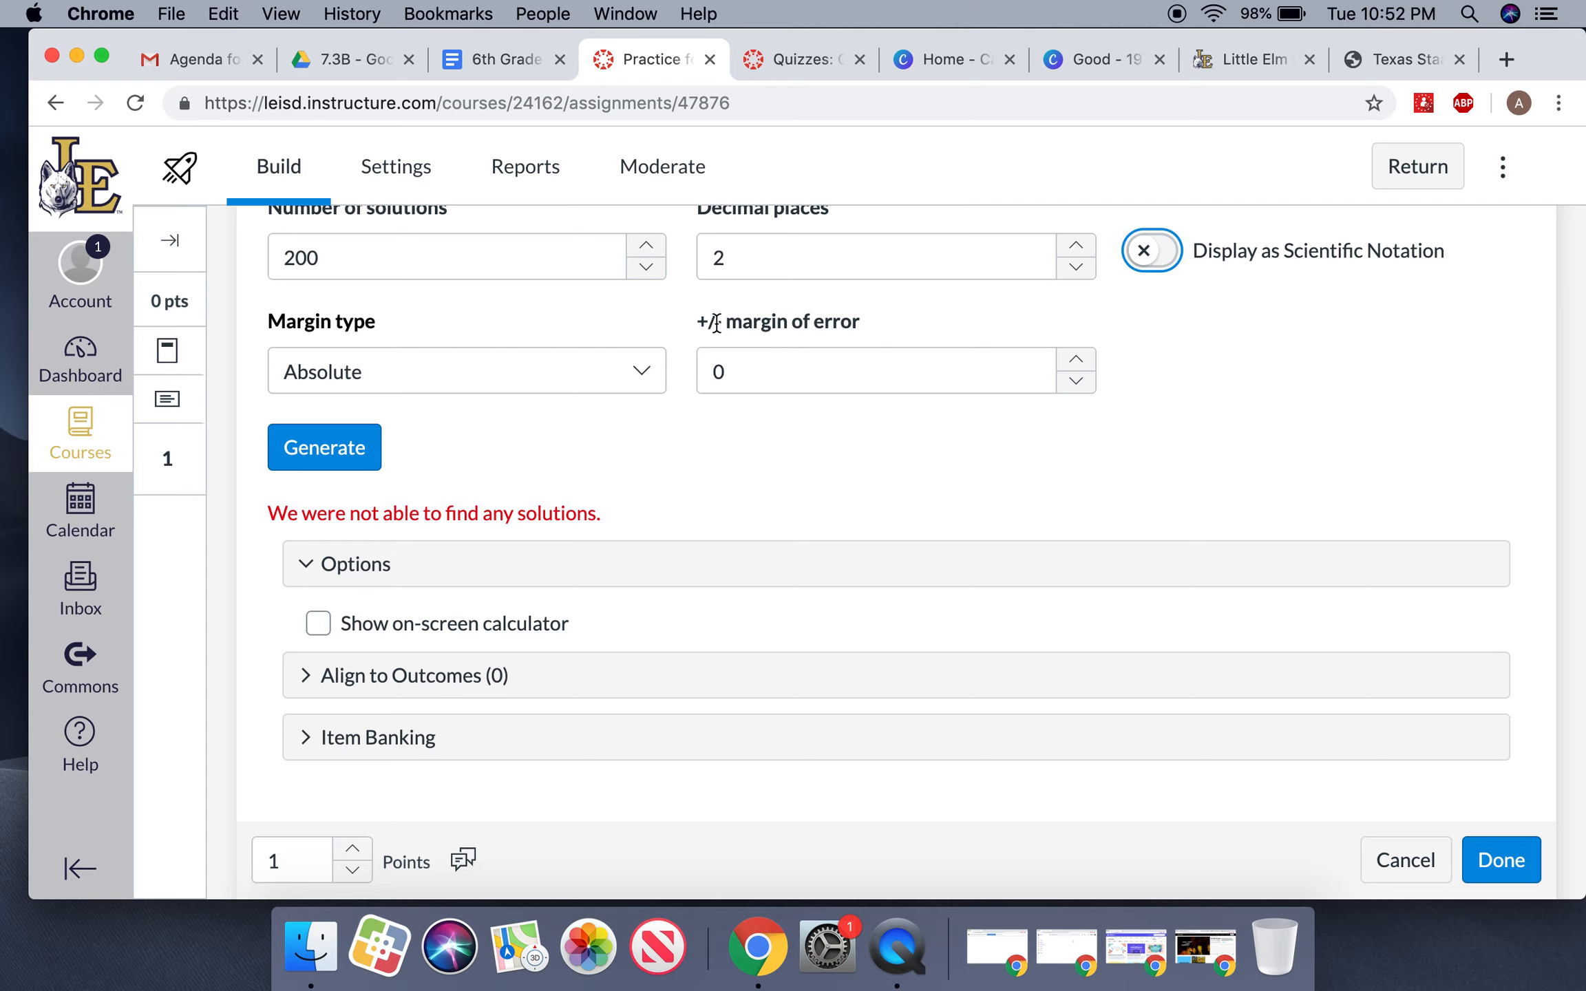
{"action": "left_click", "coordinate": [590, 365]}
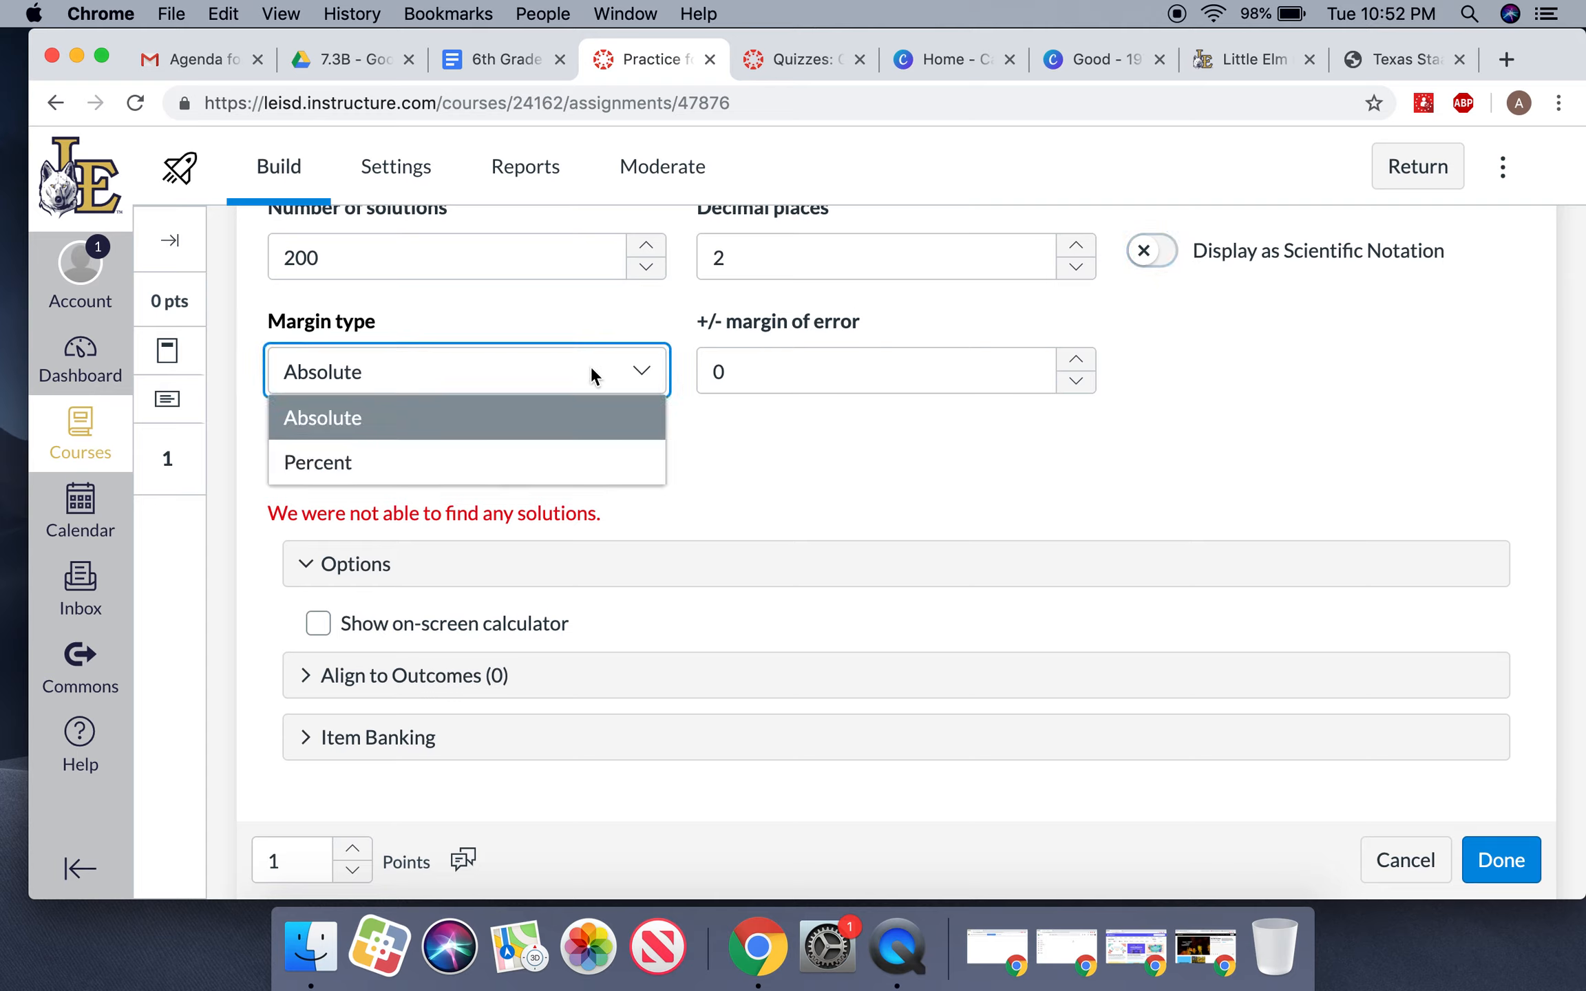
{"action": "left_click", "coordinate": [560, 369]}
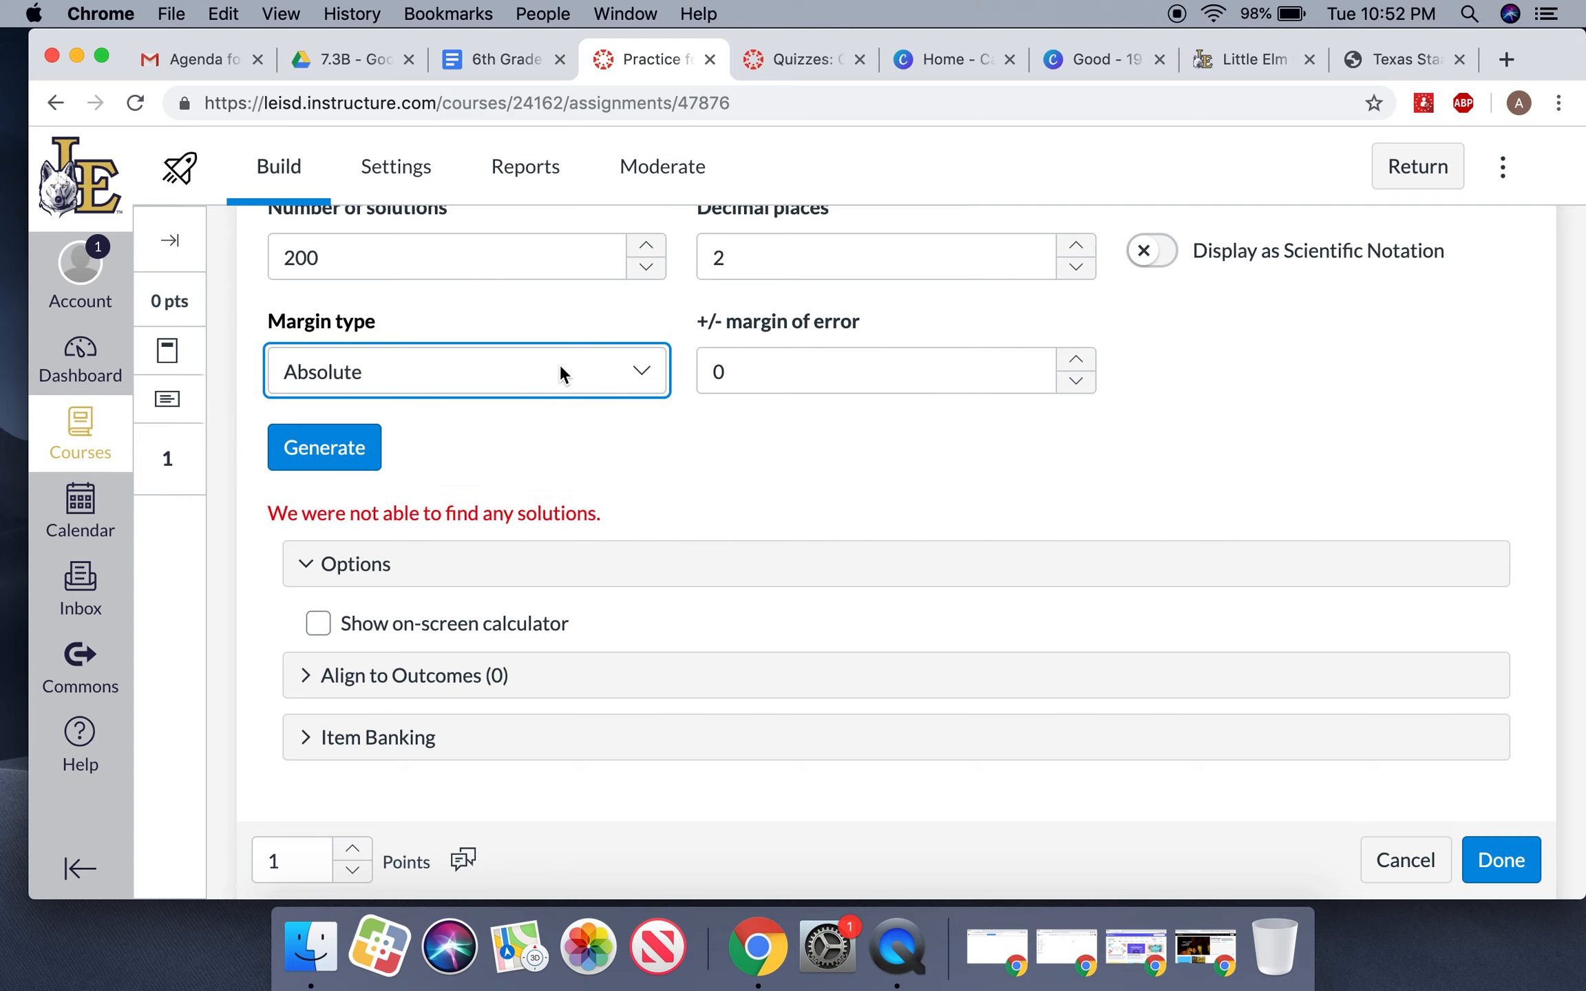
Step: Replace the fixed 4.8 minutes in the question stem with a second variable, `y`
{"action": "scroll", "coordinate": [560, 364], "scroll_direction": "up", "scroll_amount": 8}
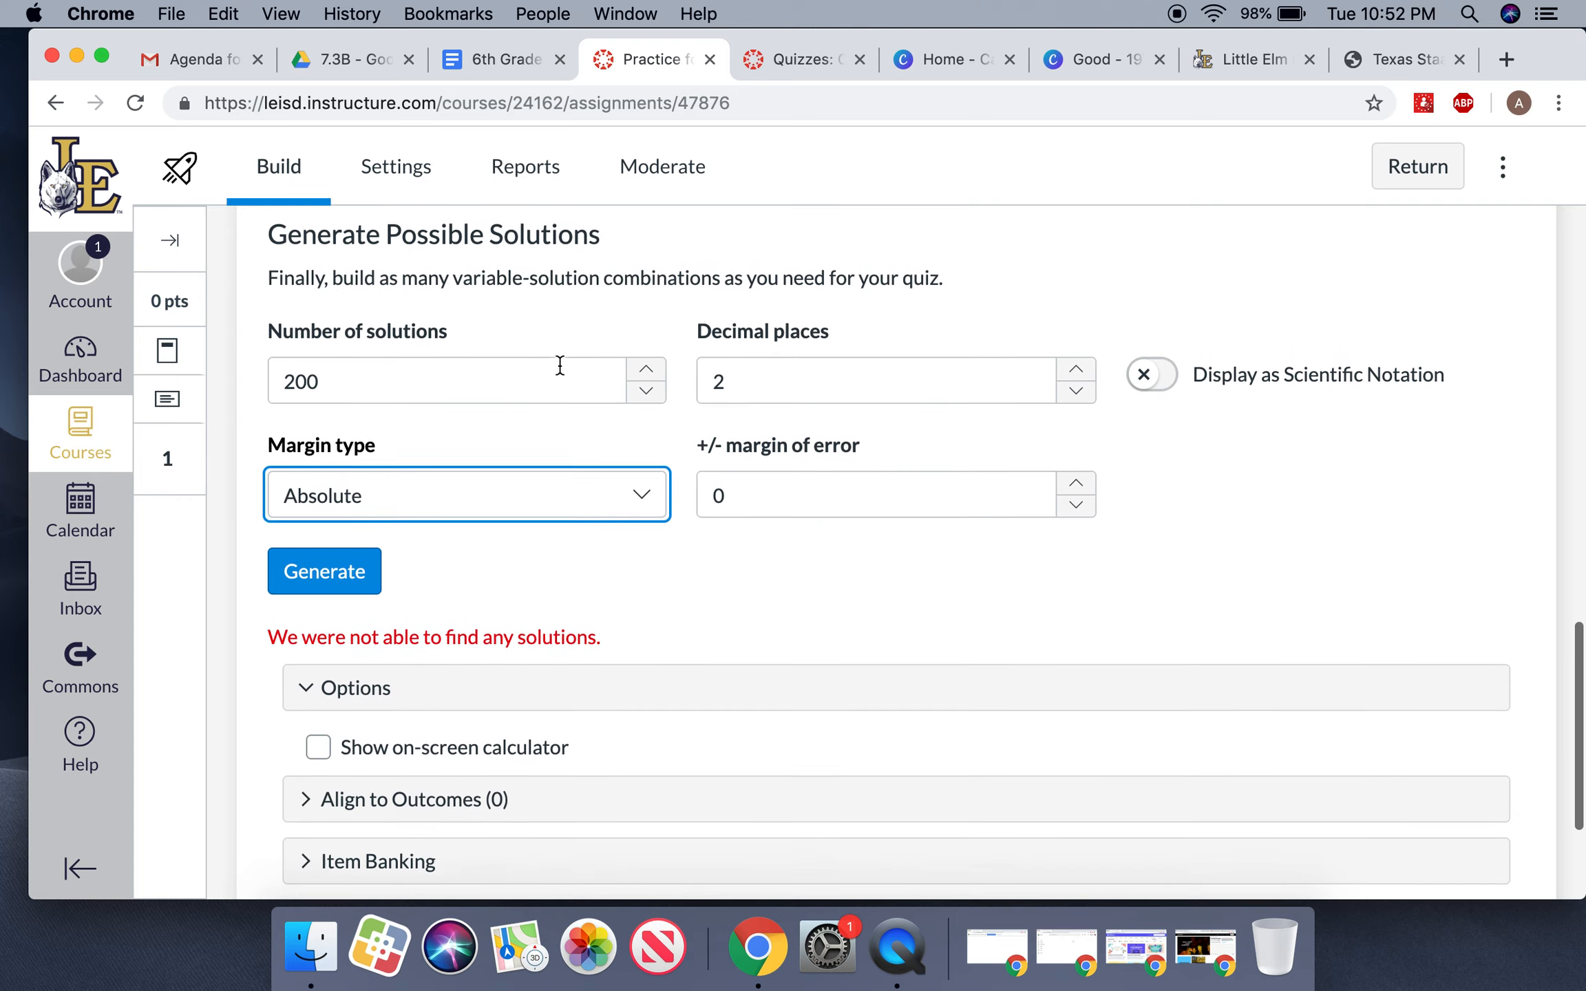
{"action": "scroll", "coordinate": [561, 364], "scroll_direction": "up", "scroll_amount": 1}
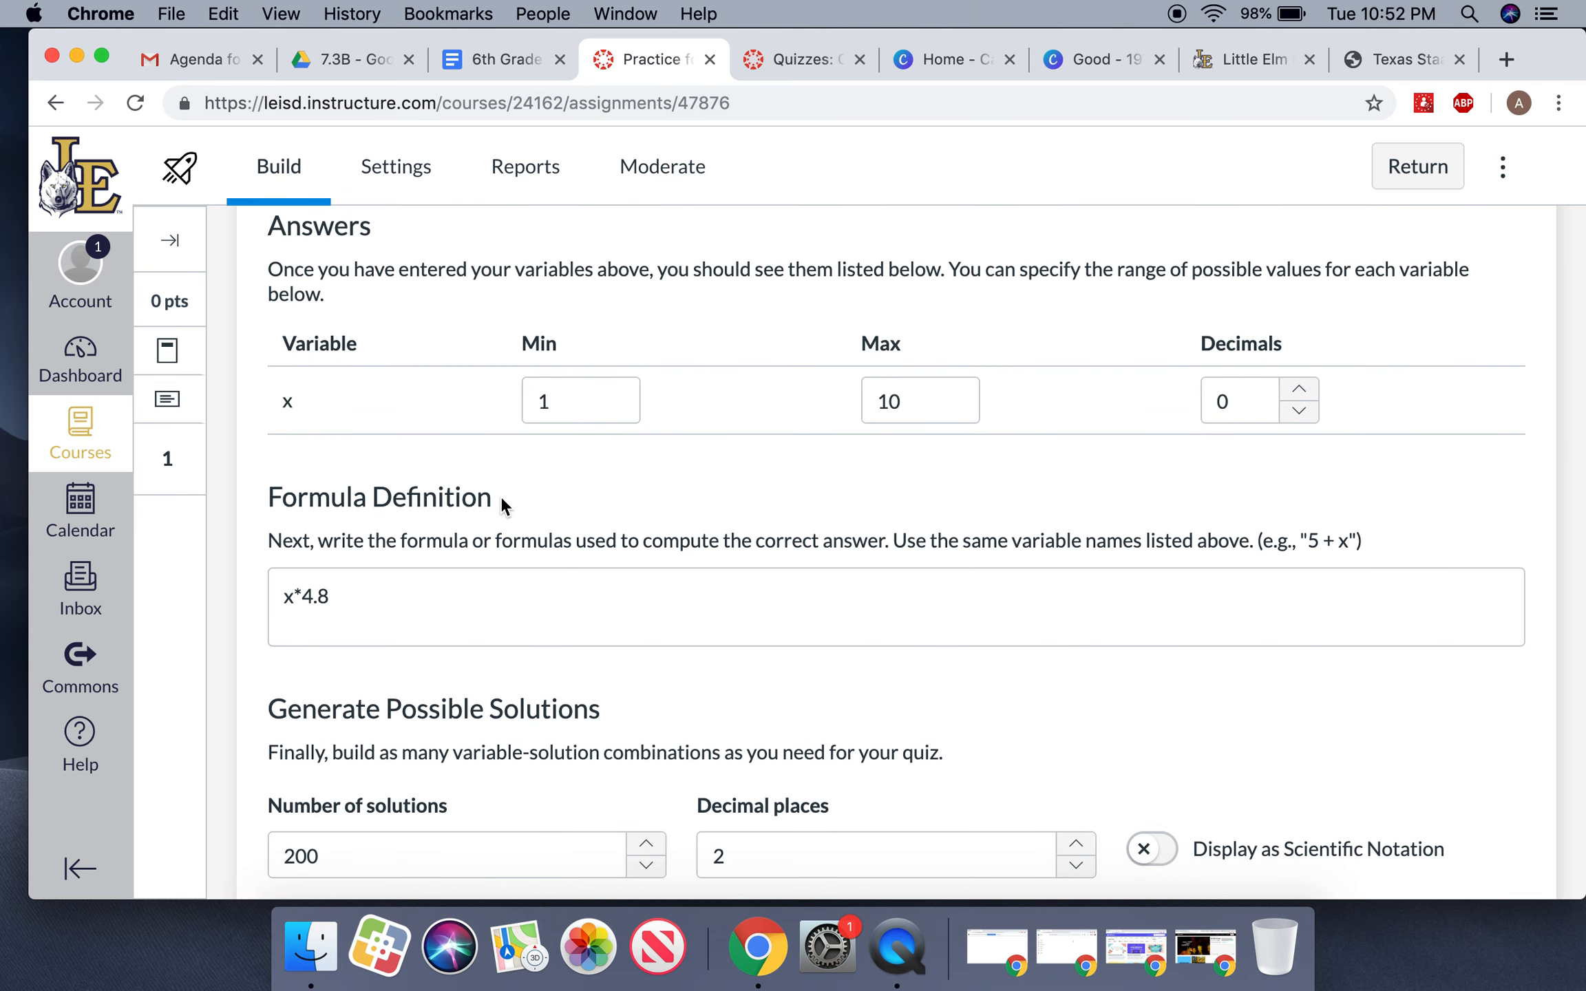
{"action": "scroll", "coordinate": [501, 505], "scroll_direction": "up", "scroll_amount": 3}
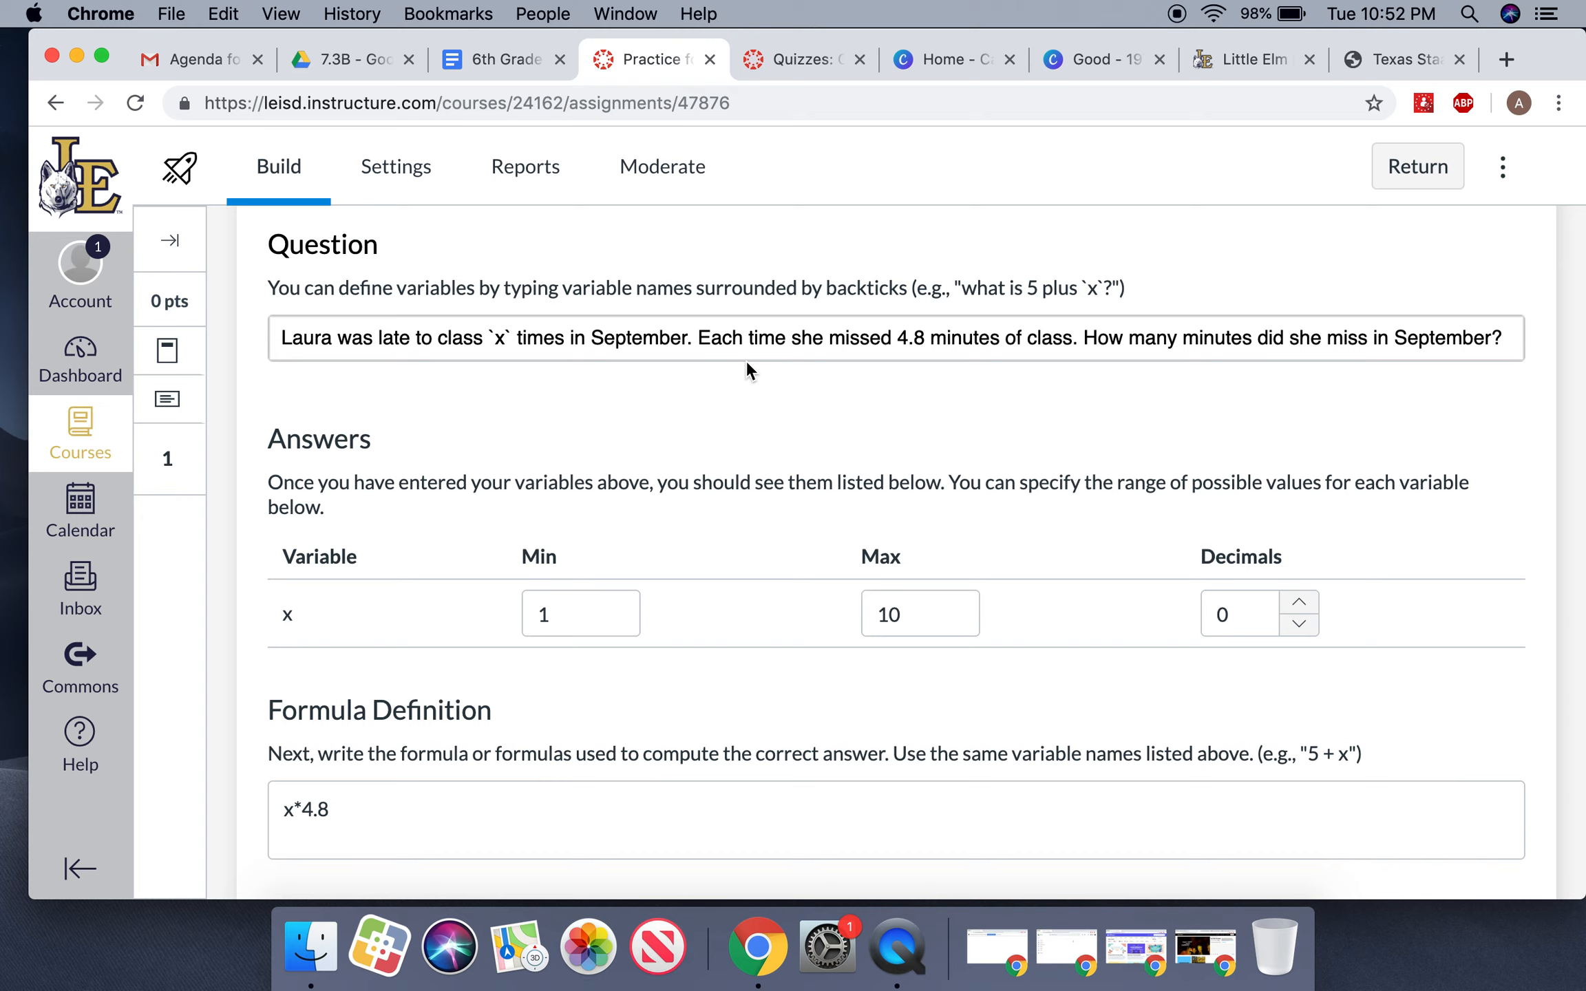
{"action": "left_click", "coordinate": [925, 338]}
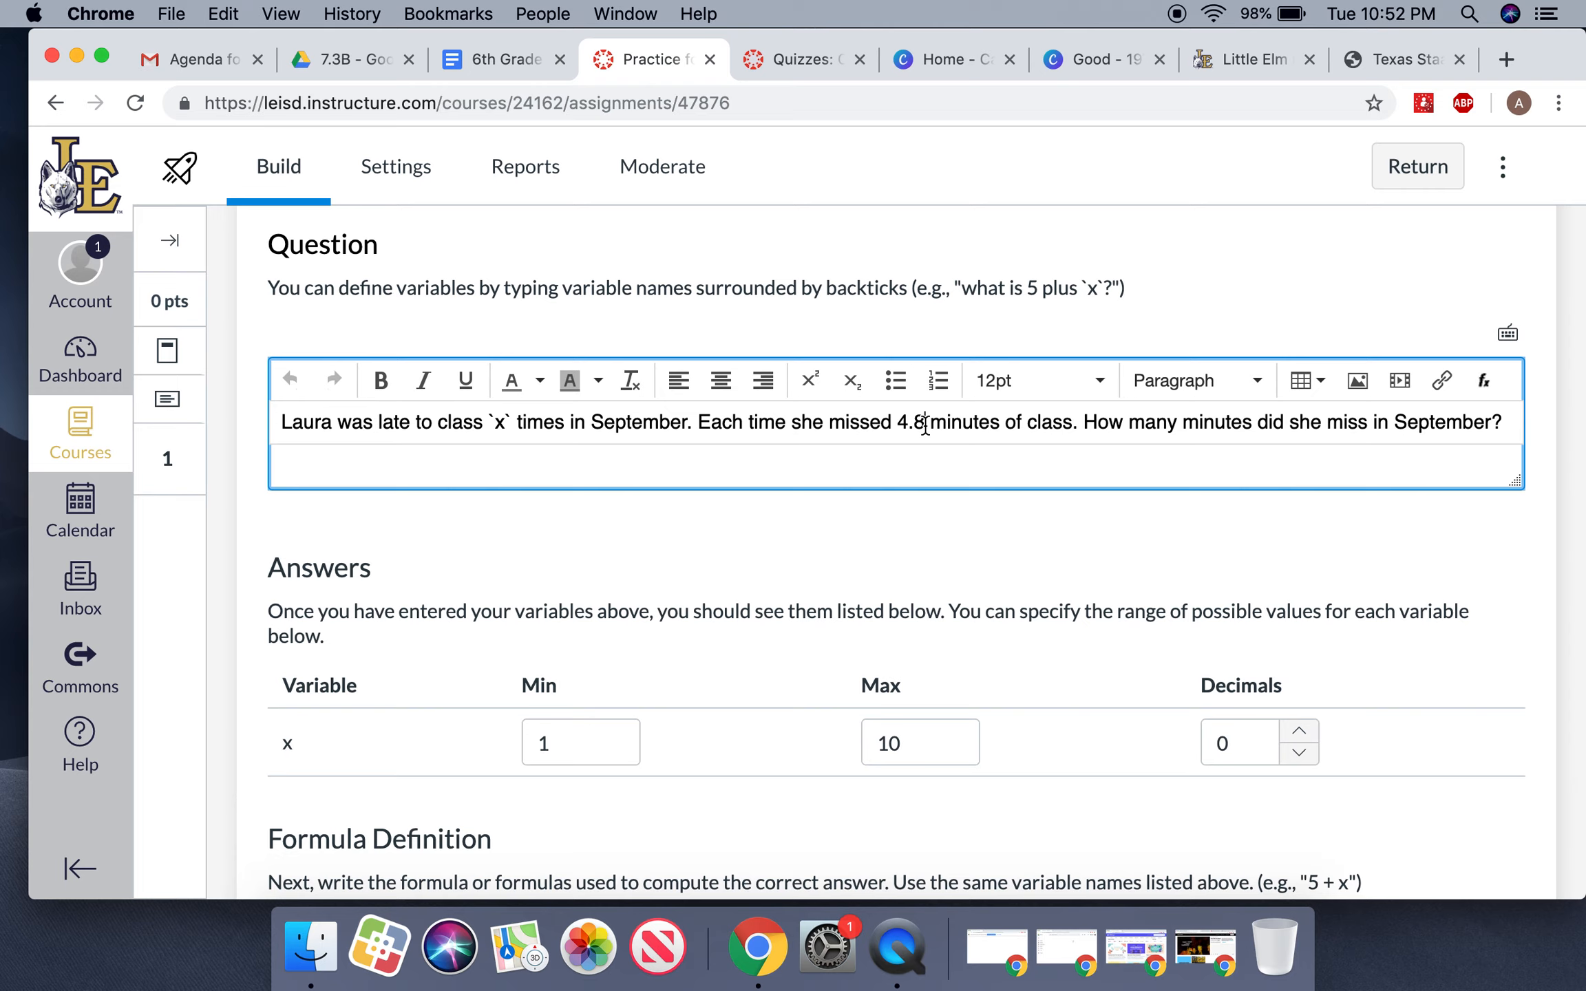
{"action": "key", "text": "BackSpace"}
{"action": "key", "text": "BackSpace"}
{"action": "key", "text": "BackSpace"}
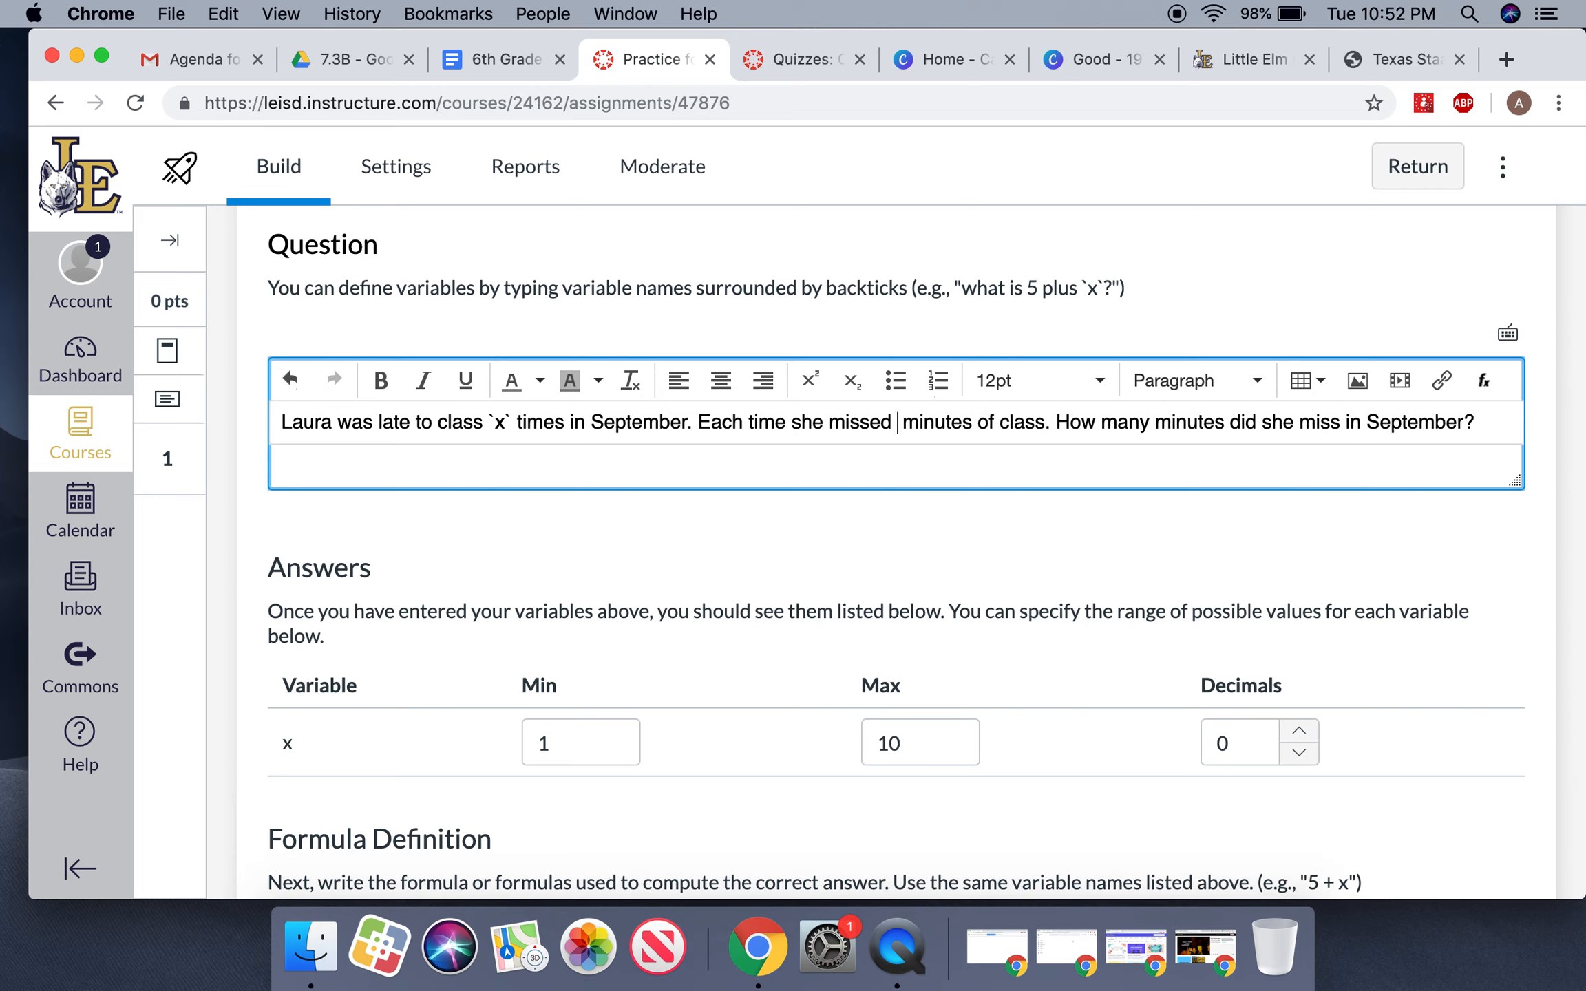
{"action": "type", "text": "`"}
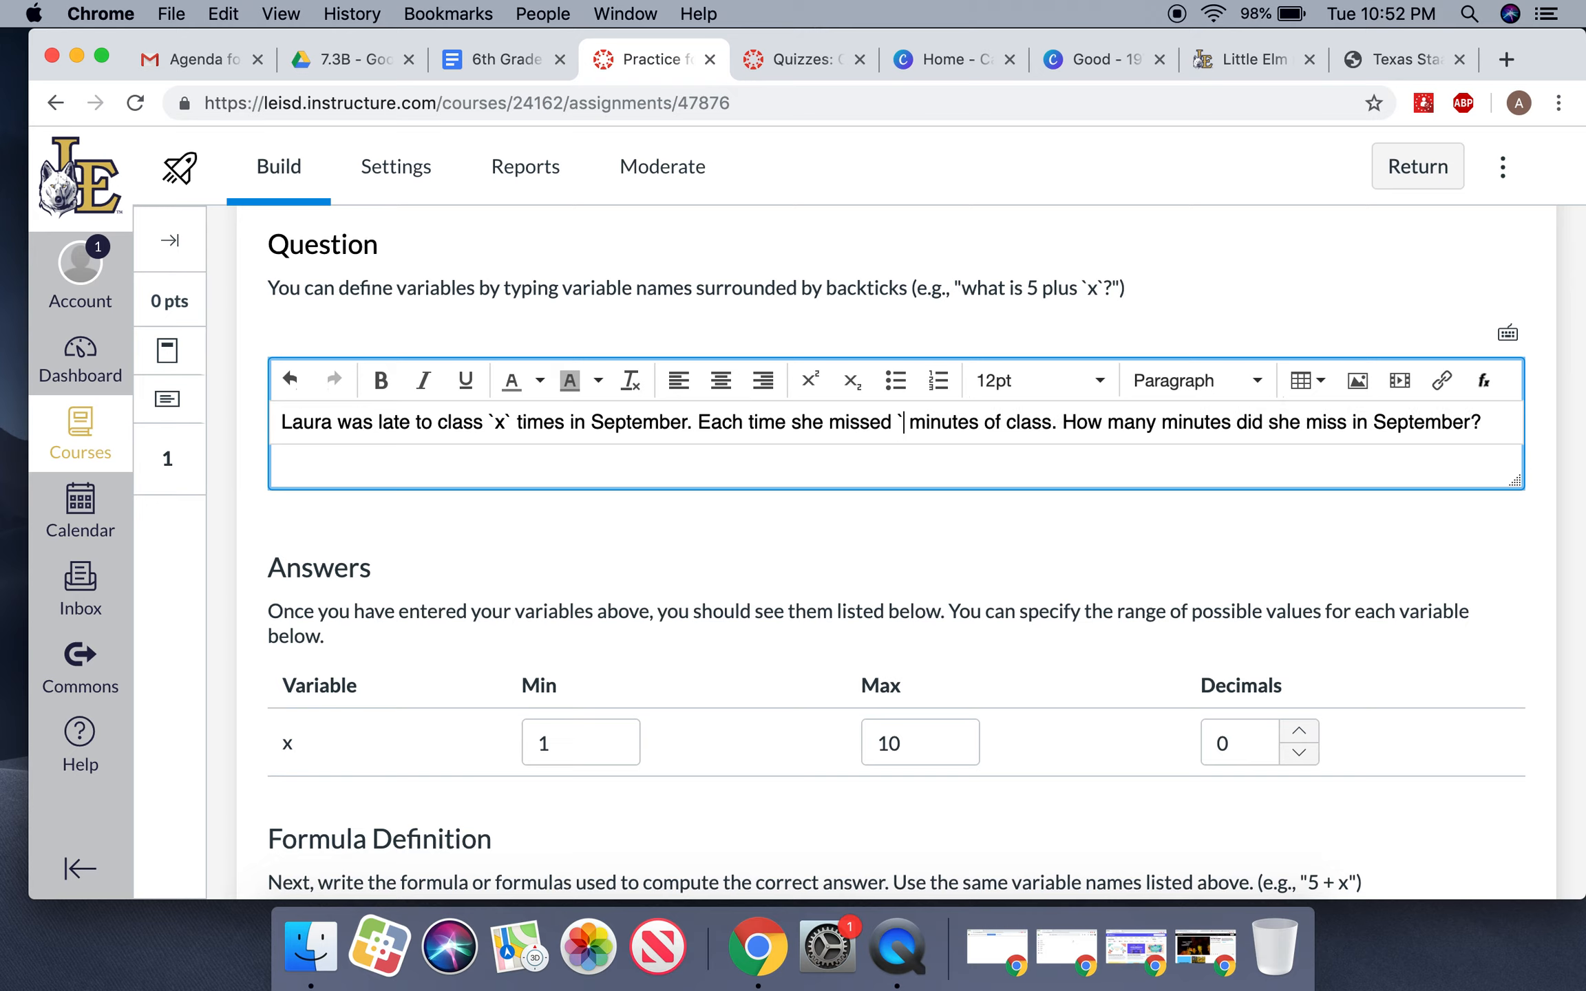
{"action": "type", "text": "y`"}
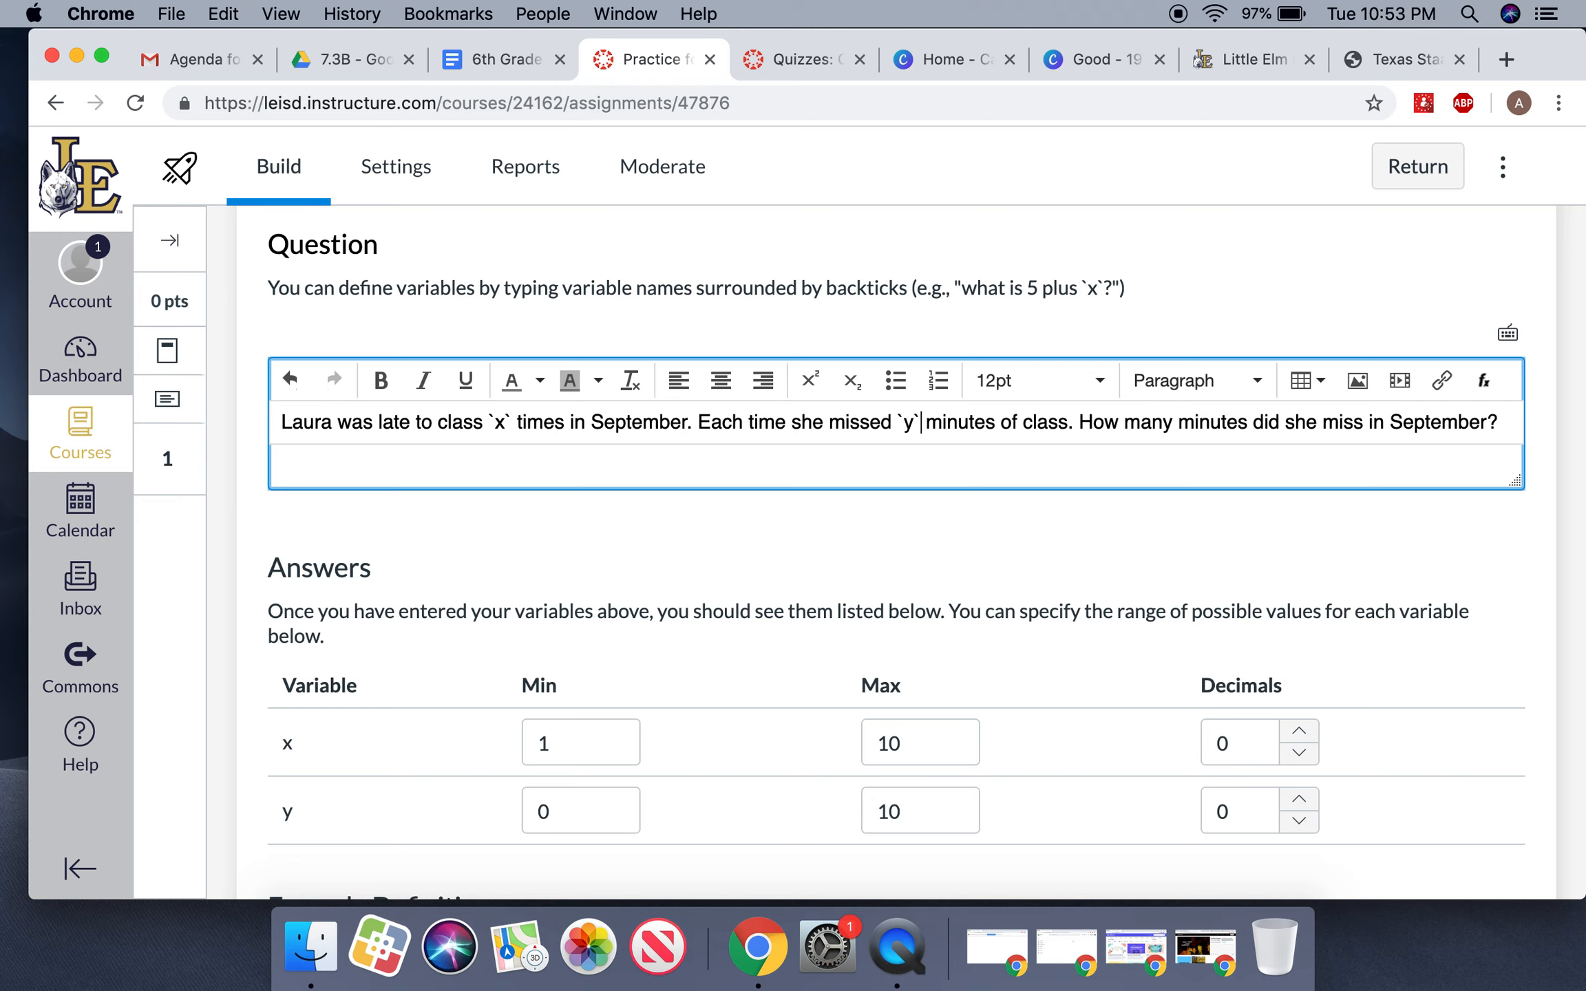
Step: Change the formula definition to x*y
{"action": "scroll", "coordinate": [895, 551], "scroll_direction": "down", "scroll_amount": 5}
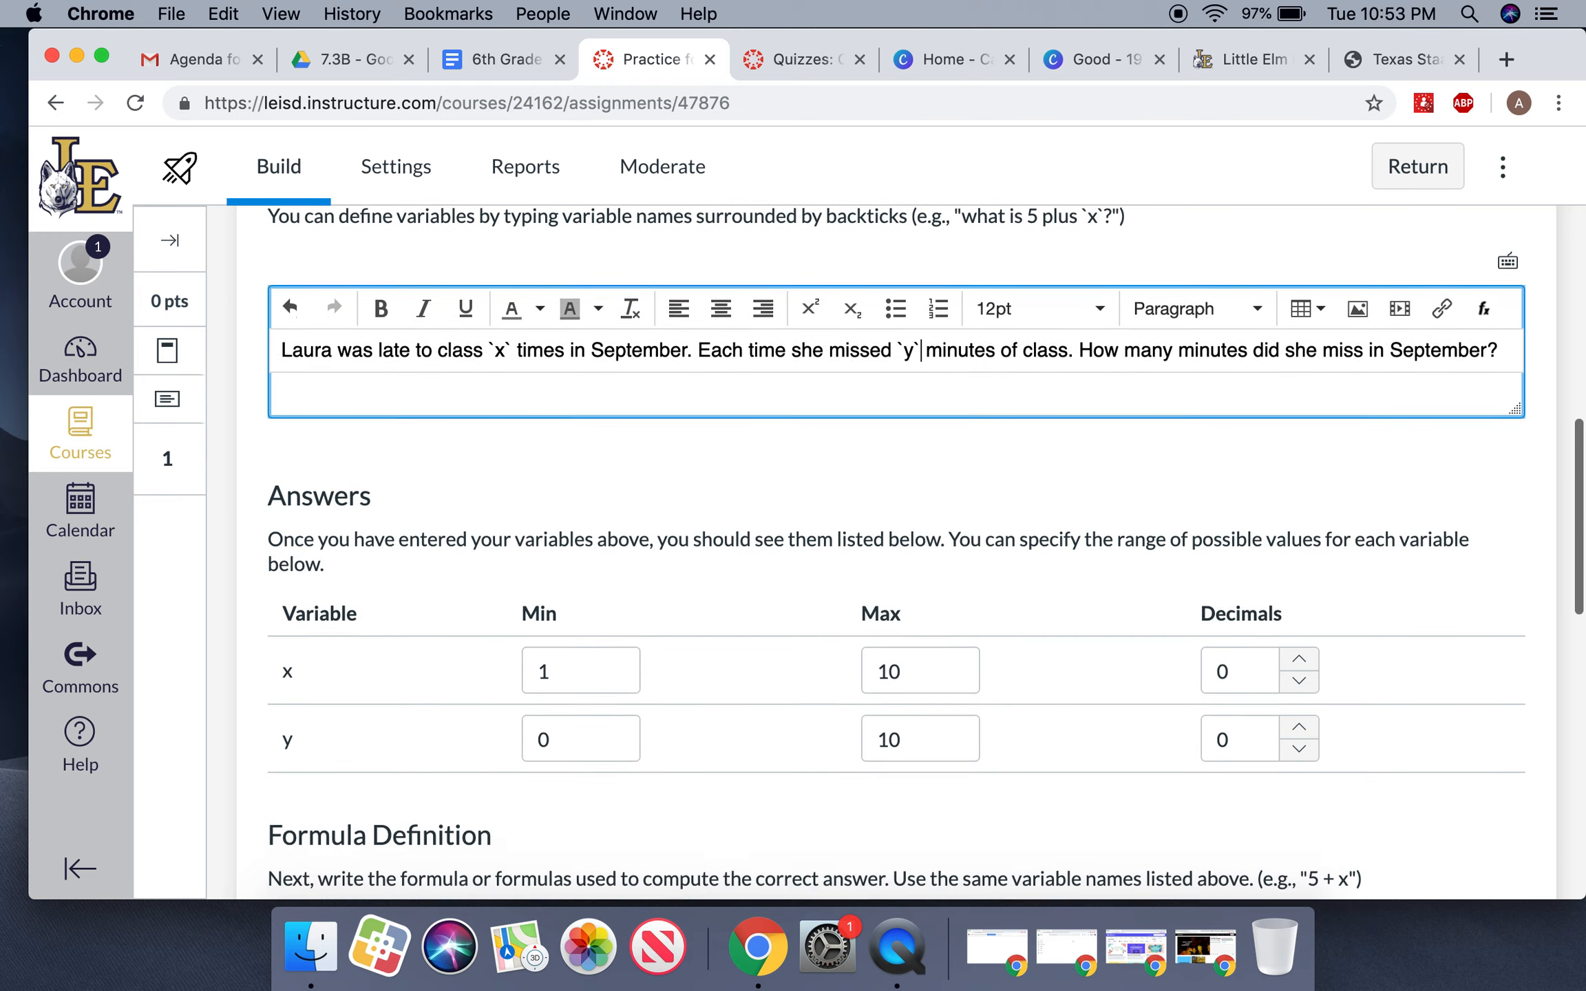
{"action": "scroll", "coordinate": [895, 551], "scroll_direction": "down", "scroll_amount": 1}
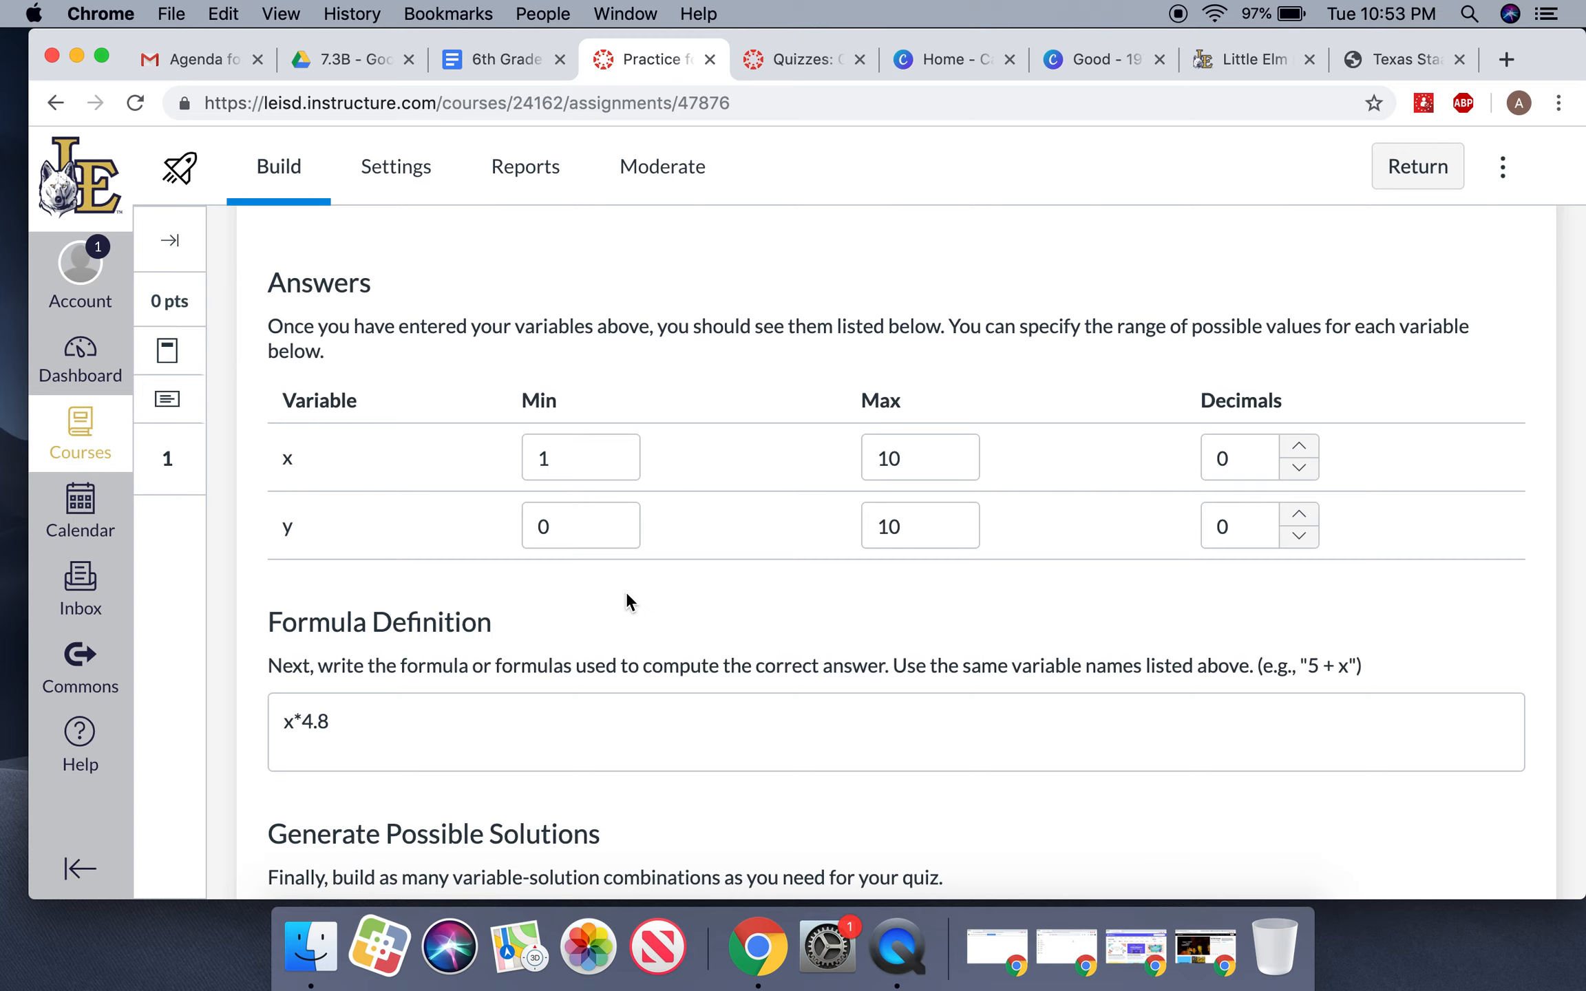
{"action": "left_click", "coordinate": [441, 709]}
{"action": "key", "text": "BackSpace"}
{"action": "key", "text": "BackSpace"}
{"action": "key", "text": "BackSpace"}
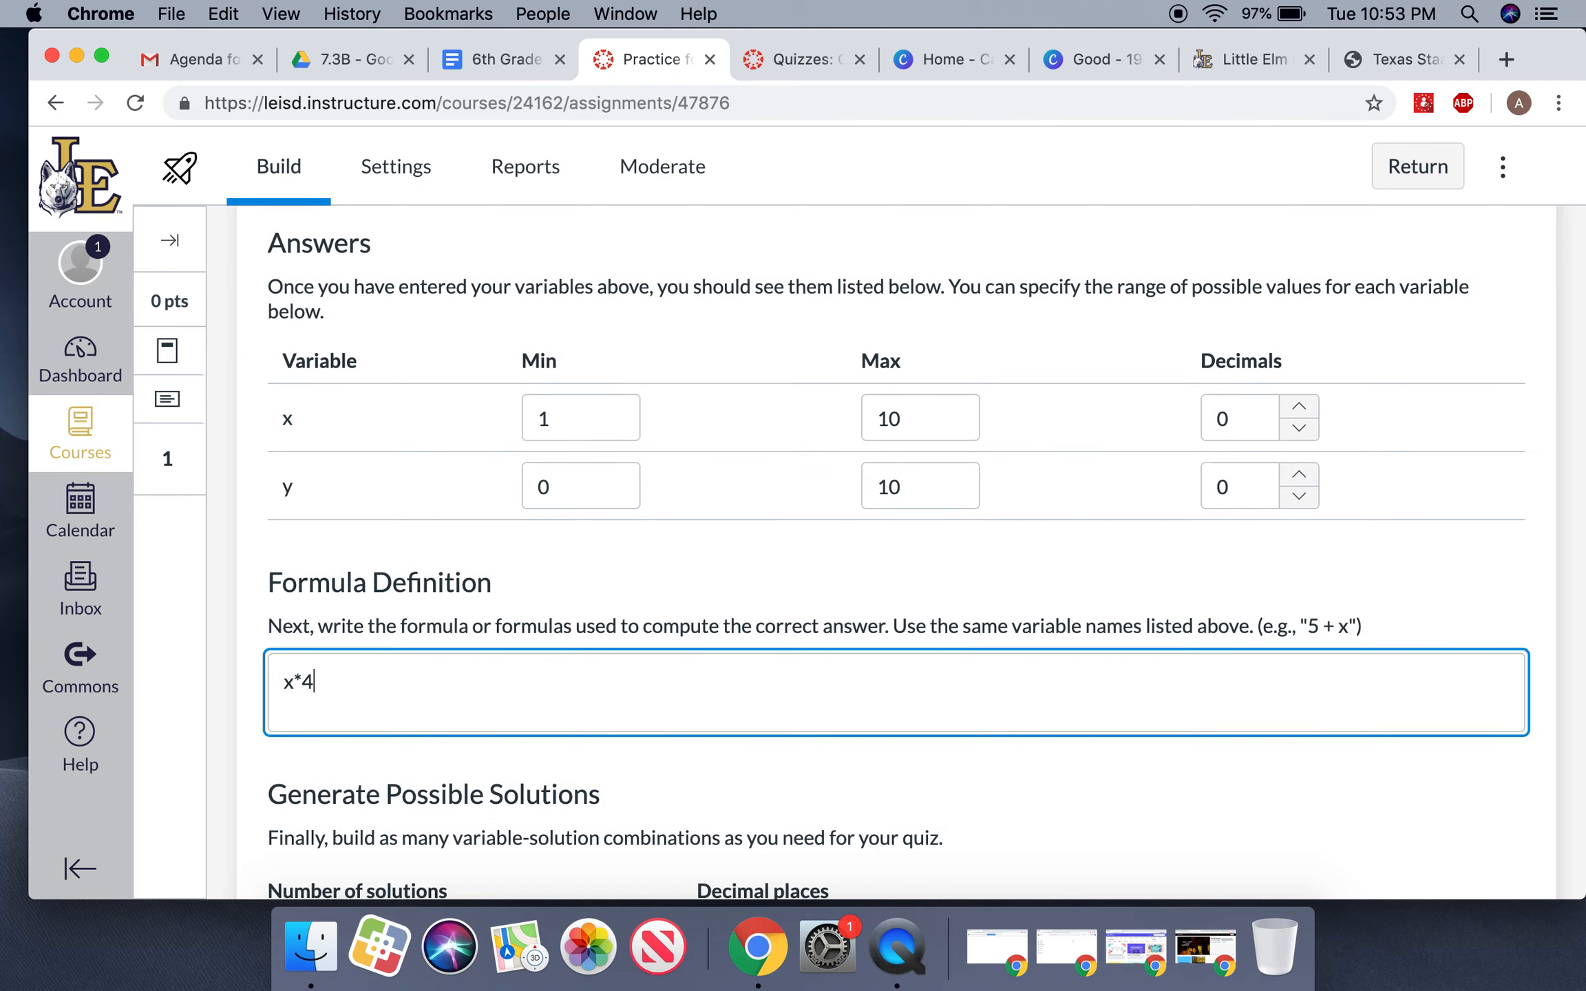
{"action": "type", "text": "y"}
Step: Set the maximum of variable y to 60 and its decimals to 2
{"action": "left_click", "coordinate": [908, 490]}
{"action": "key", "text": "BackSpace"}
{"action": "key", "text": "BackSpace"}
{"action": "type", "text": "60"}
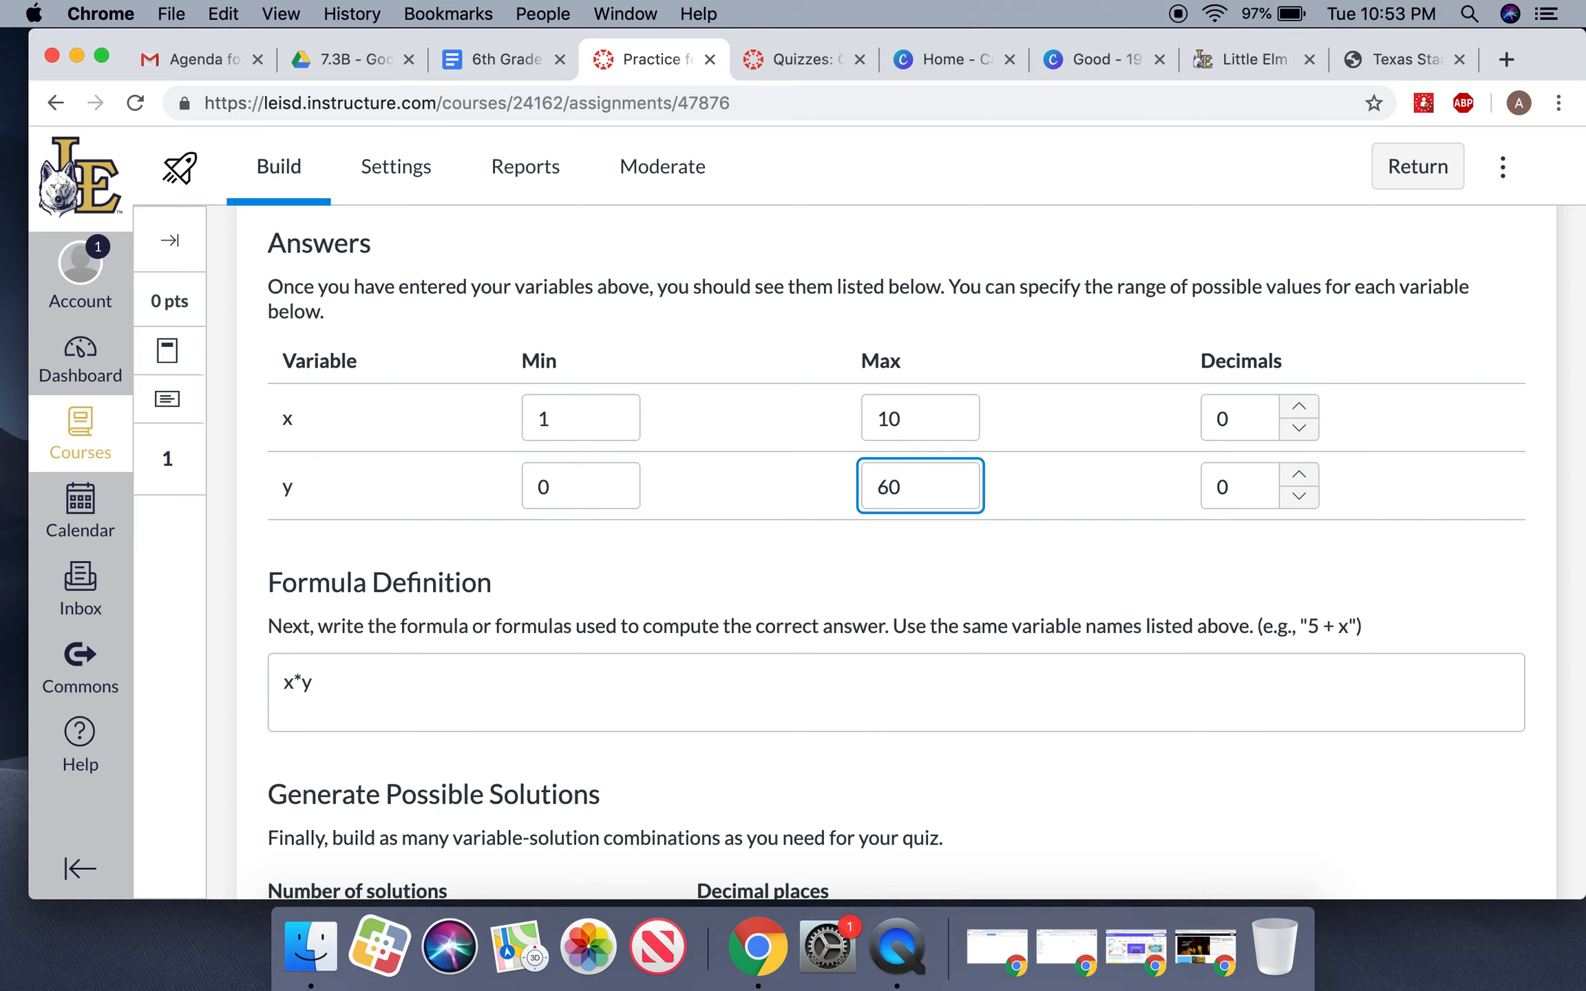
{"action": "left_click", "coordinate": [1298, 477]}
{"action": "left_click", "coordinate": [1297, 477]}
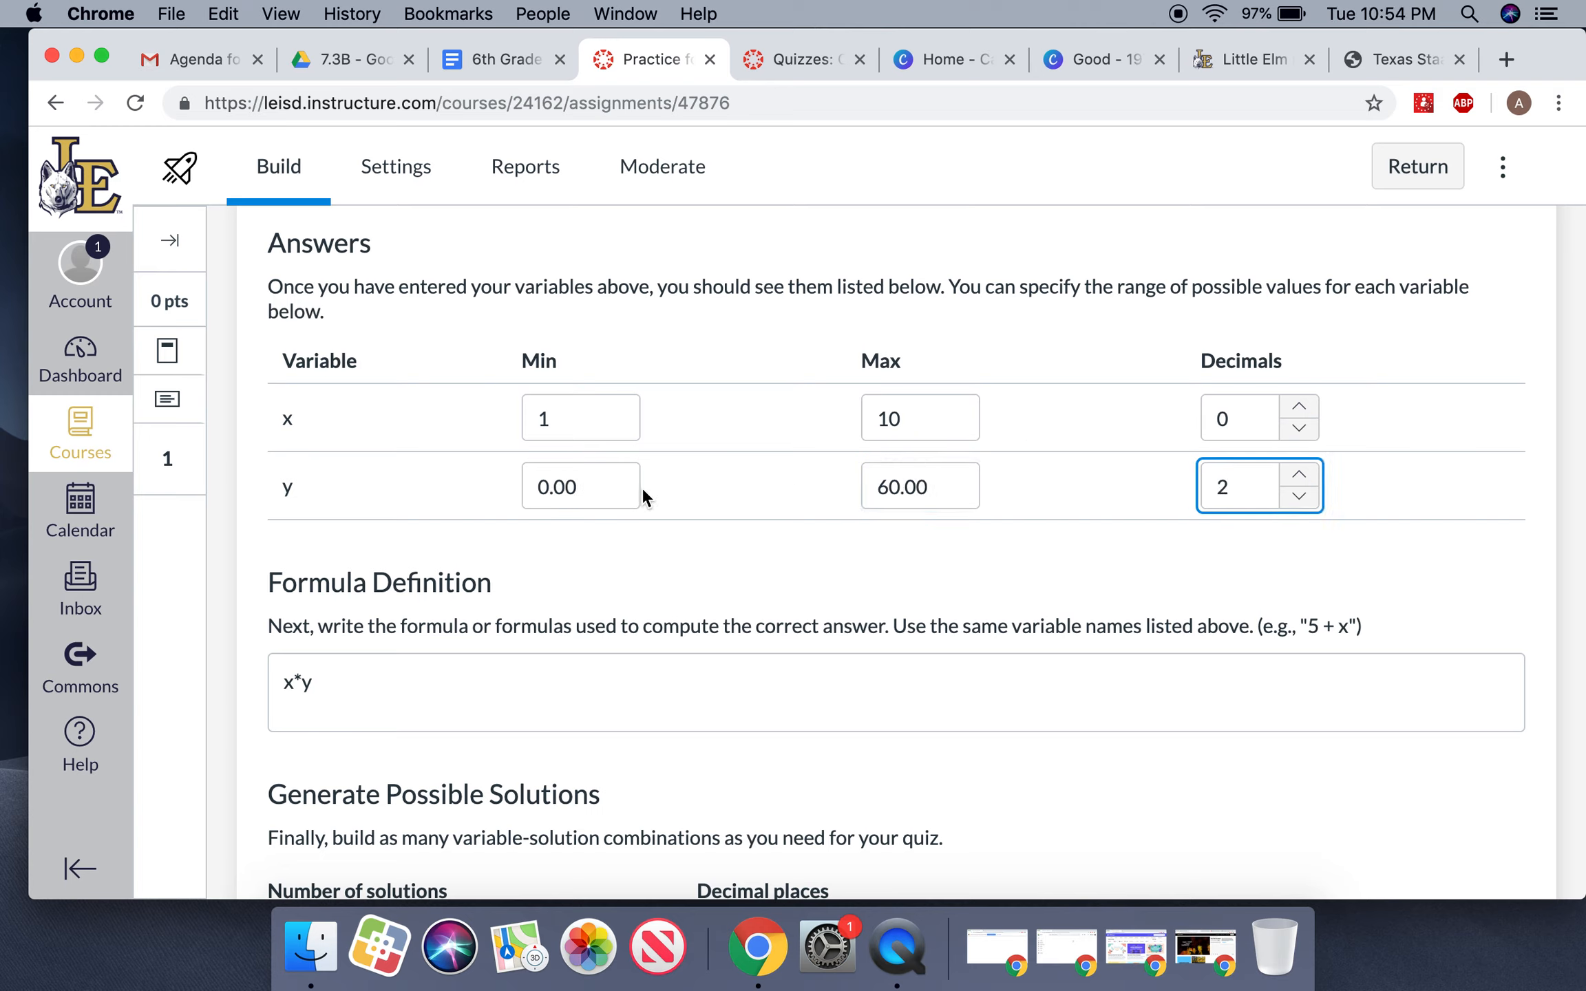
Step: Set the minimum of variable y to 1 and reduce its decimals to 1
{"action": "left_click", "coordinate": [549, 486]}
{"action": "key", "text": "BackSpace"}
{"action": "type", "text": "1"}
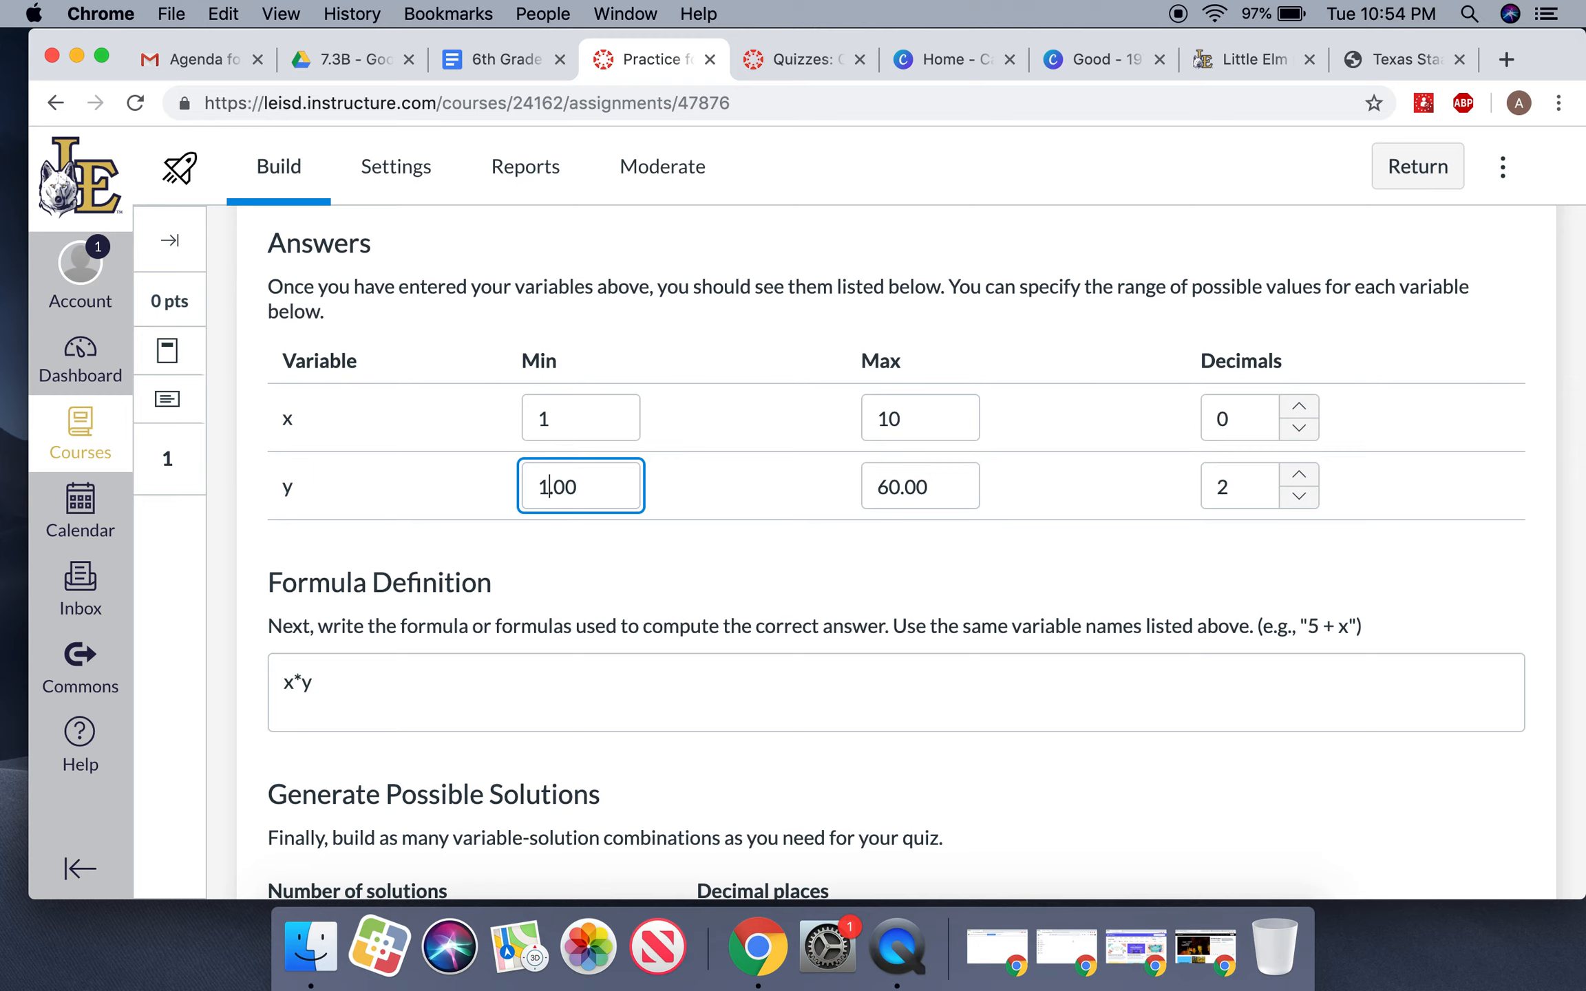
{"action": "left_click", "coordinate": [1306, 498]}
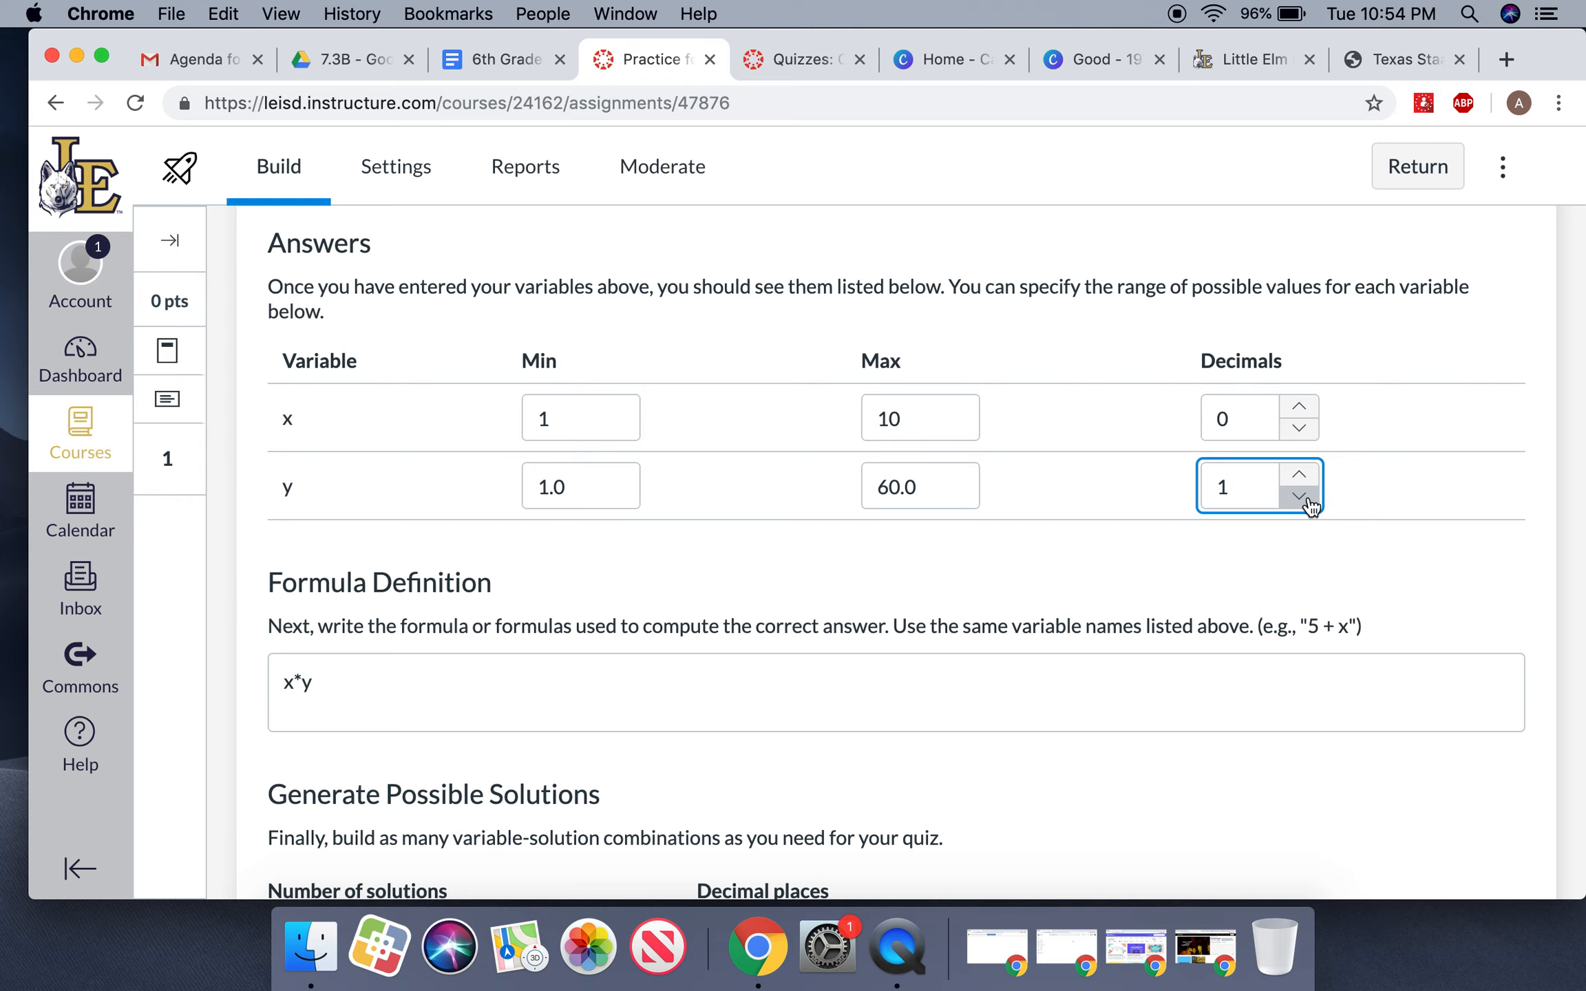
Step: Generate 200 possible solutions for the two-variable formula with 2 decimal places and an absolute margin of 0
{"action": "scroll", "coordinate": [1311, 506], "scroll_direction": "down", "scroll_amount": 3}
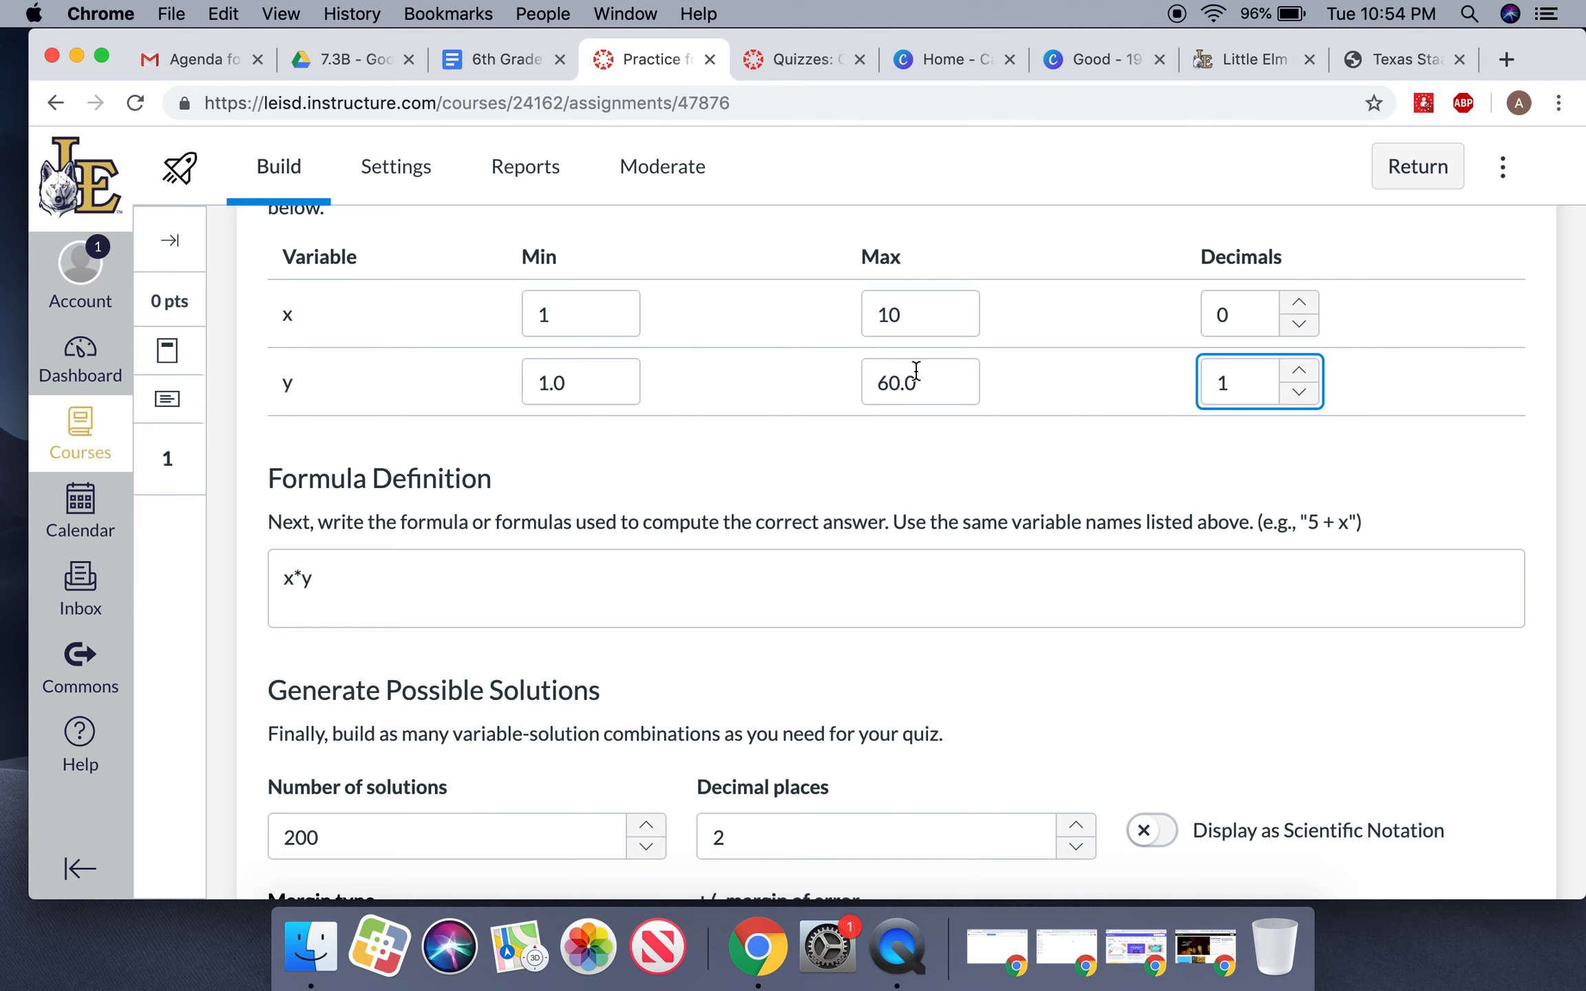
{"action": "scroll", "coordinate": [518, 655], "scroll_direction": "down", "scroll_amount": 5}
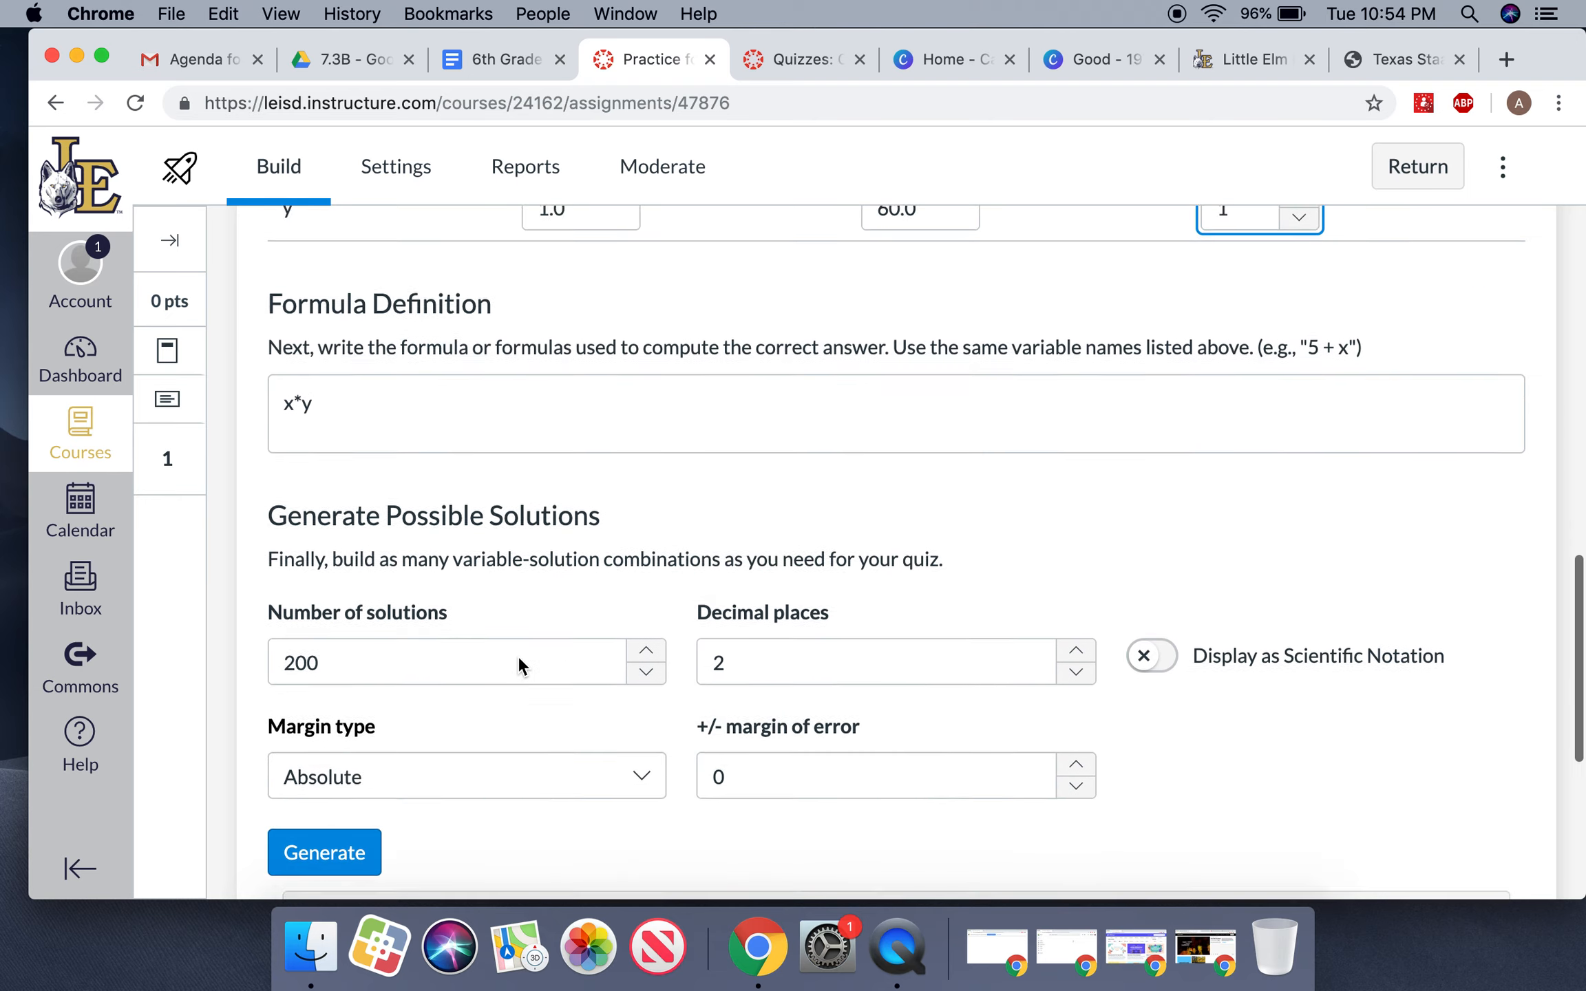
{"action": "left_click", "coordinate": [322, 760]}
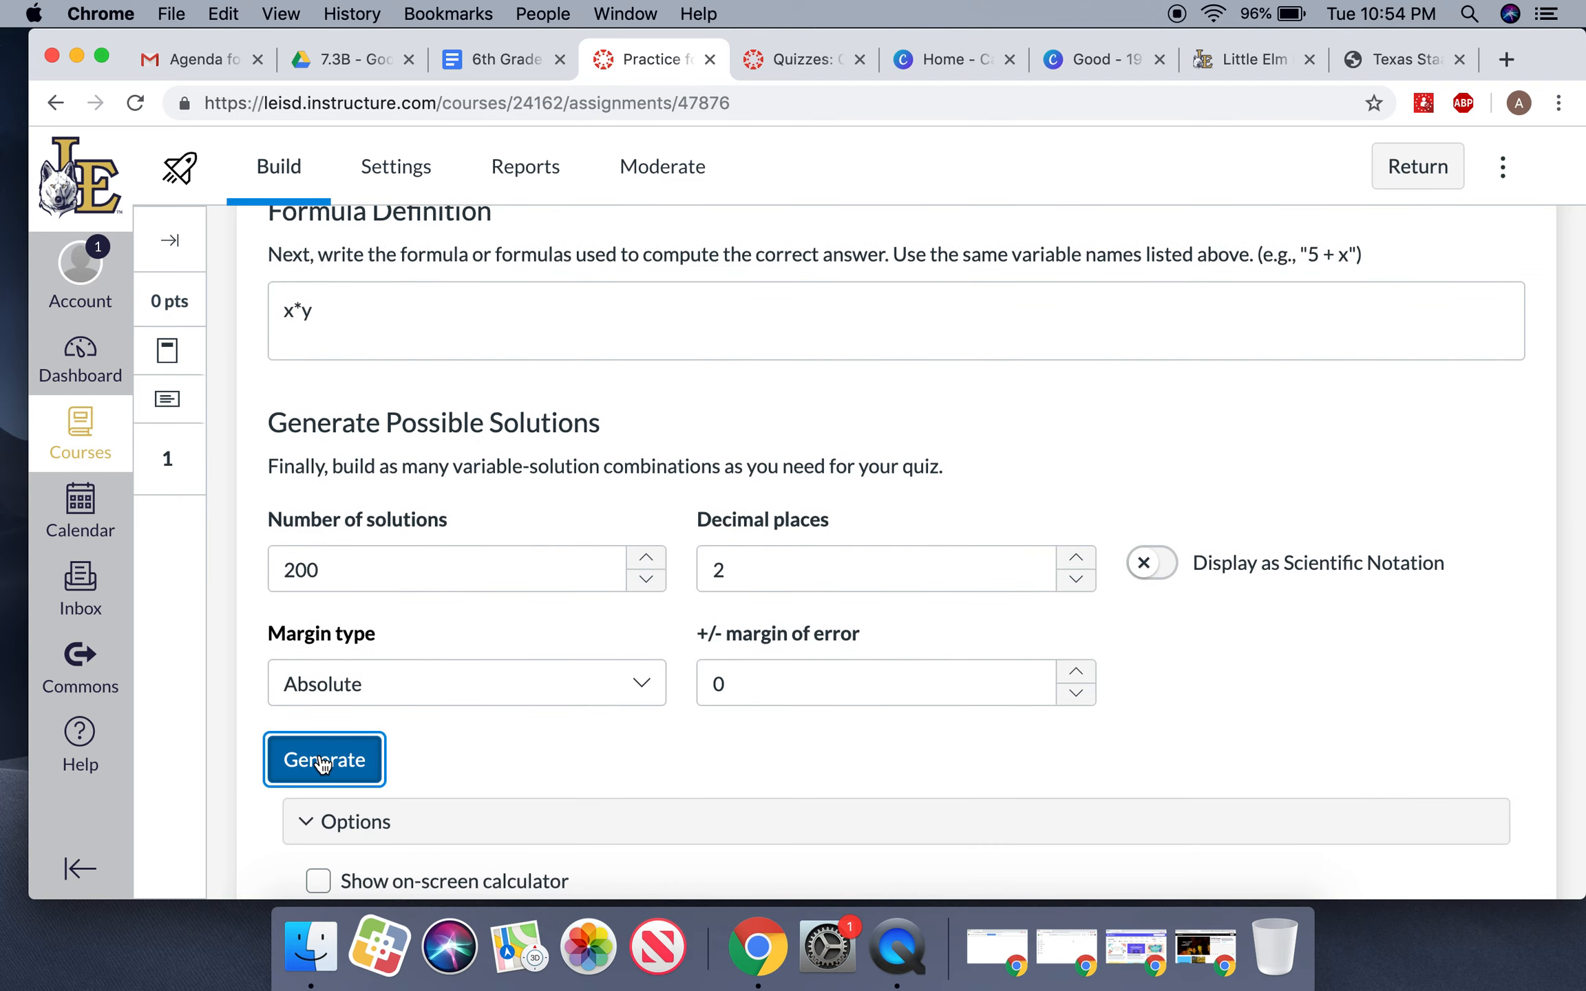
Step: Examine the generated combinations of x, y and result throughout the solutions table
{"action": "scroll", "coordinate": [320, 757], "scroll_direction": "down", "scroll_amount": 3}
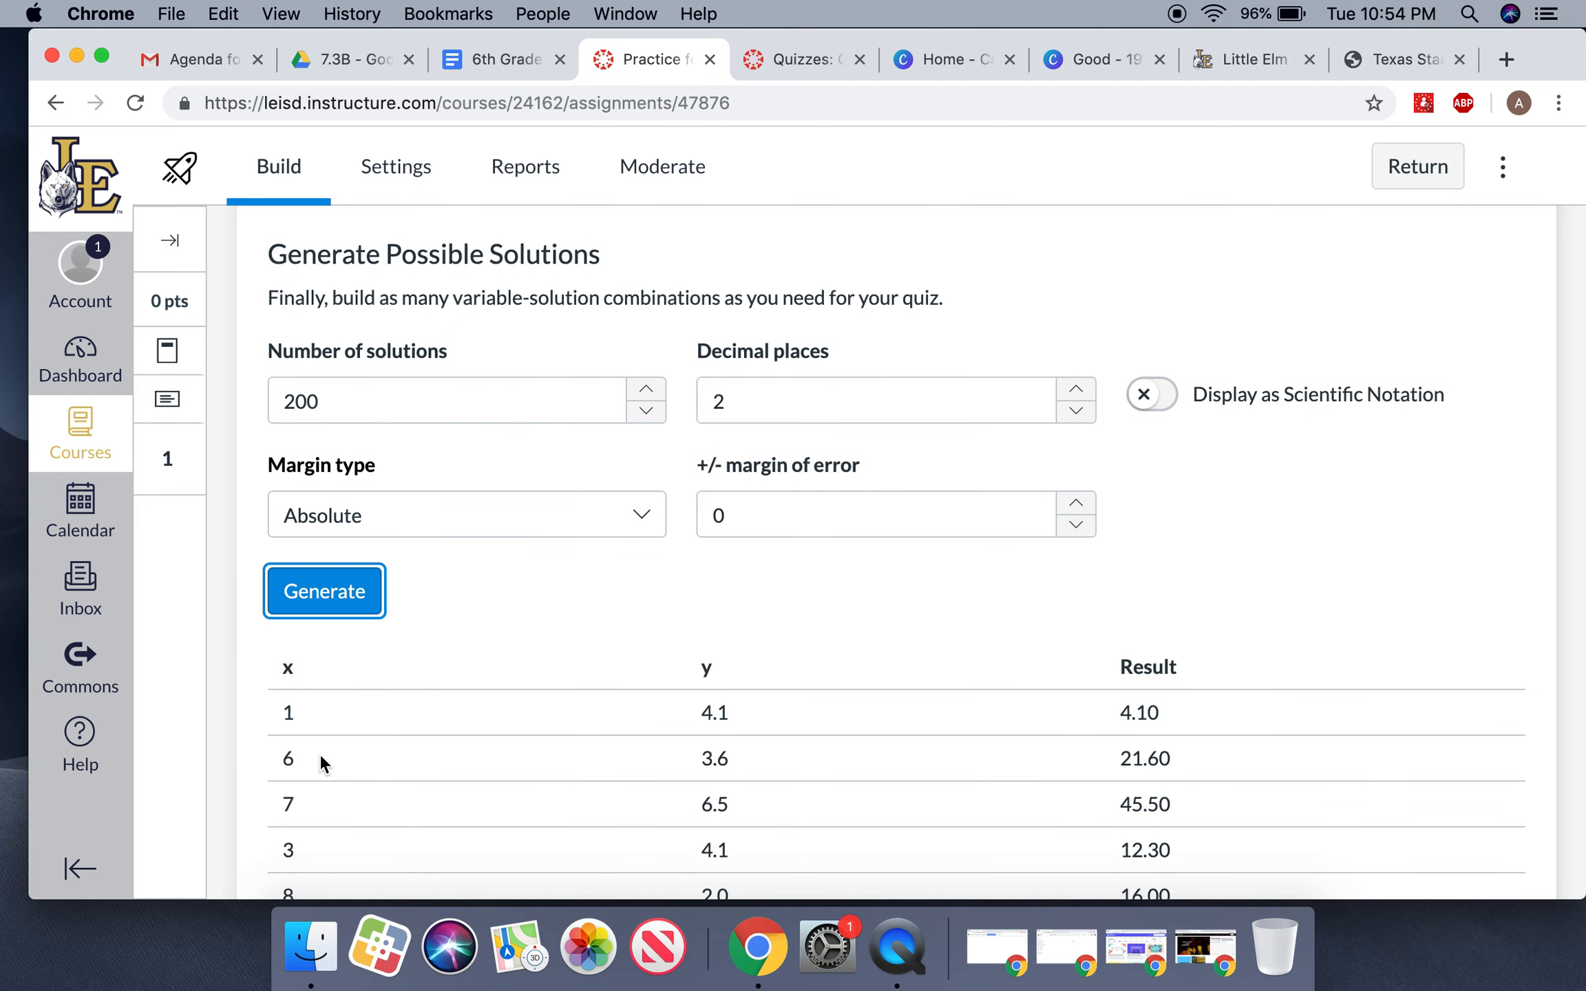
{"action": "scroll", "coordinate": [319, 753], "scroll_direction": "down", "scroll_amount": 15}
{"action": "scroll", "coordinate": [320, 753], "scroll_direction": "down", "scroll_amount": 15}
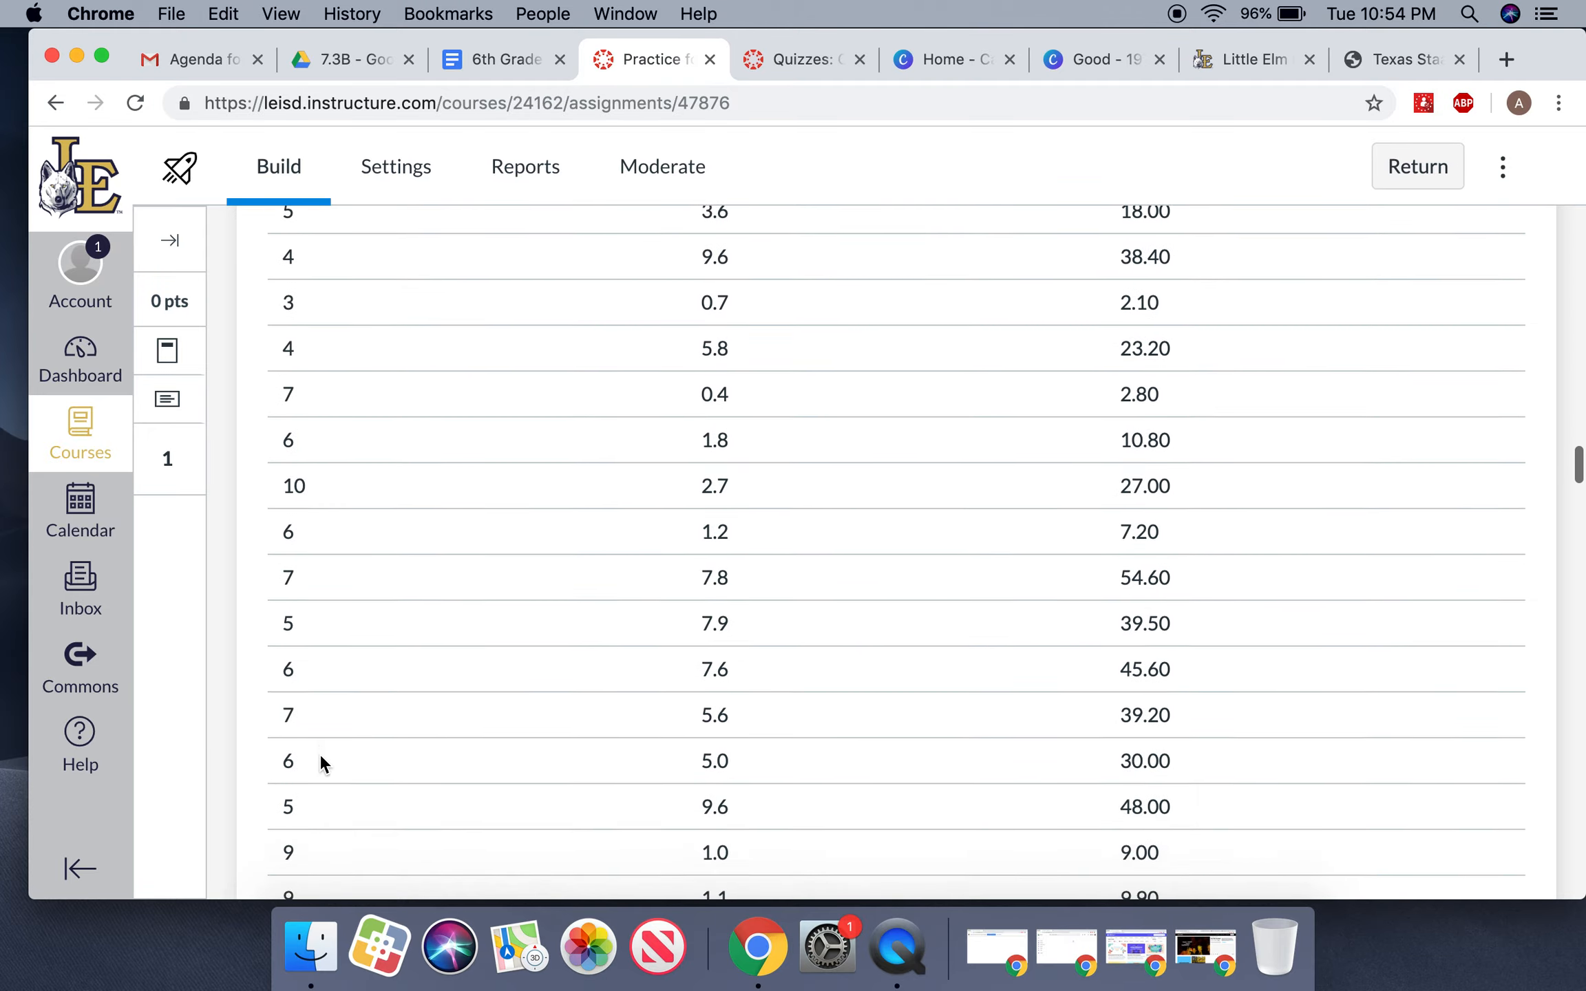
{"action": "scroll", "coordinate": [320, 753], "scroll_direction": "down", "scroll_amount": 15}
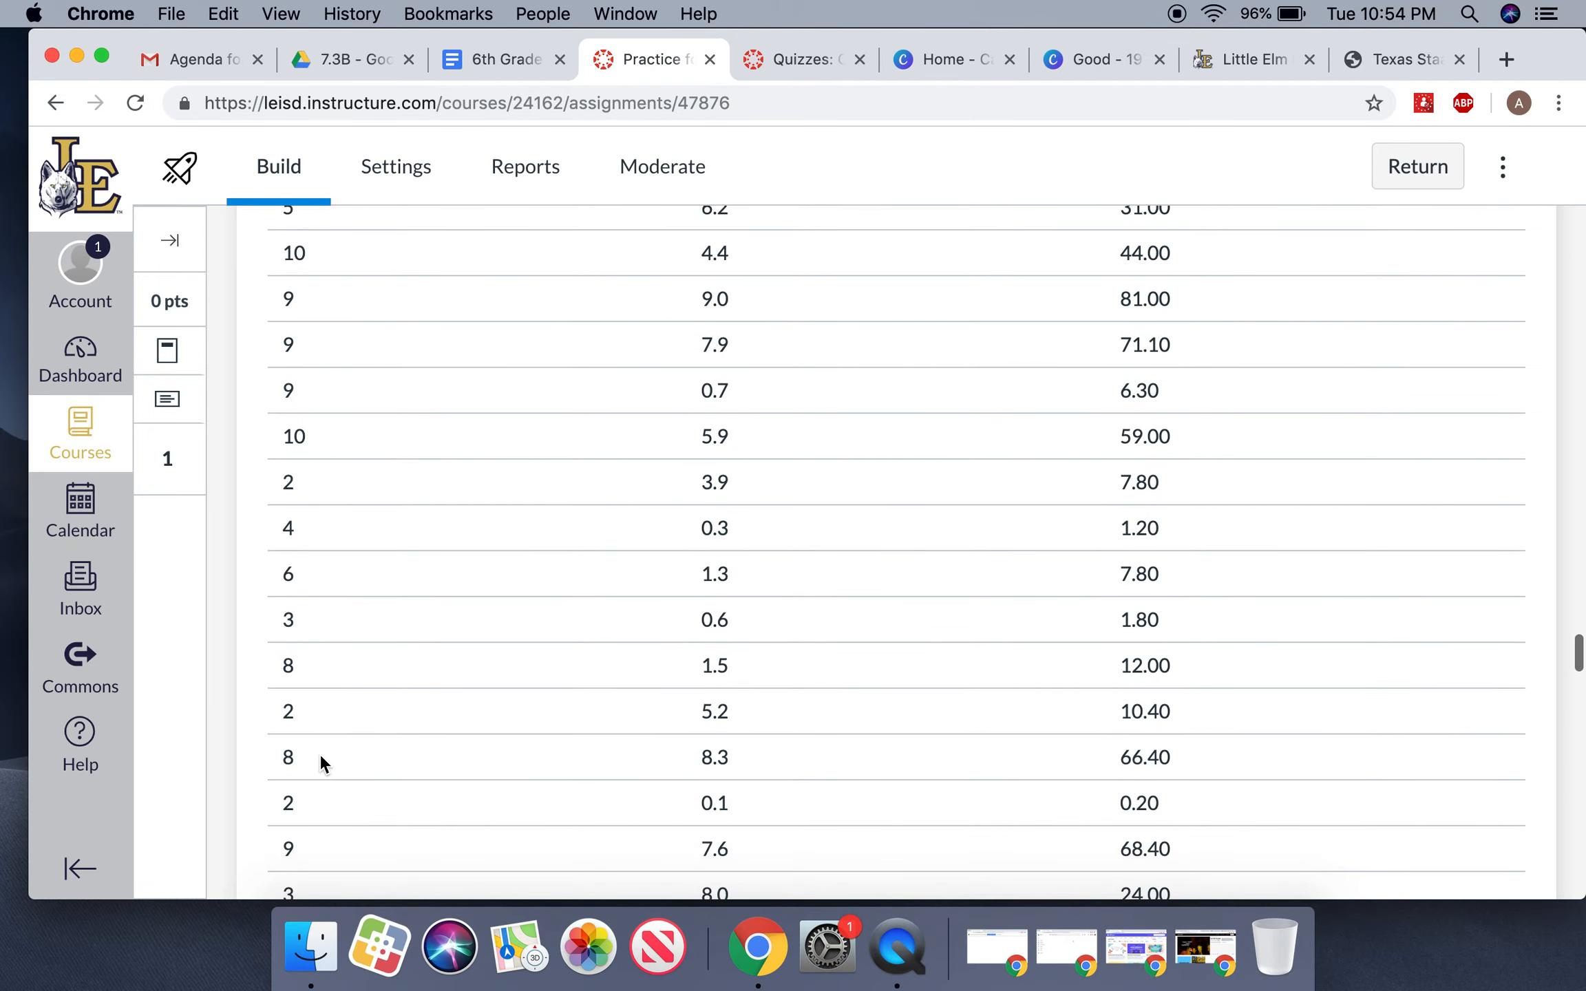
{"action": "scroll", "coordinate": [319, 753], "scroll_direction": "up", "scroll_amount": 15}
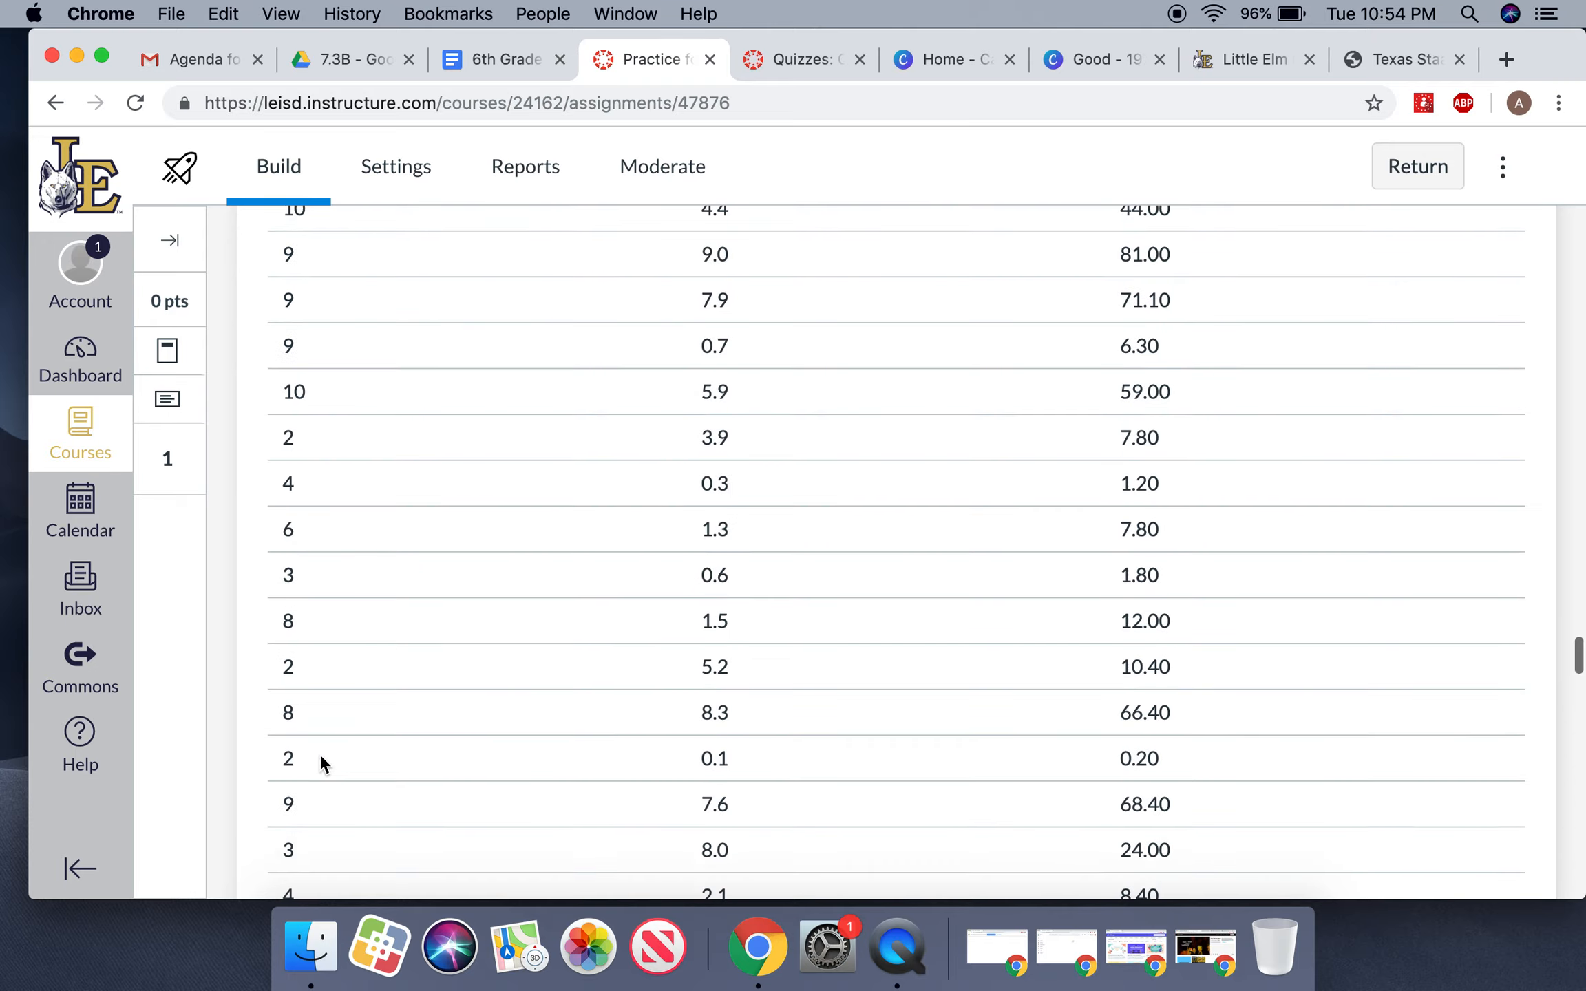
{"action": "scroll", "coordinate": [320, 757], "scroll_direction": "up", "scroll_amount": 8}
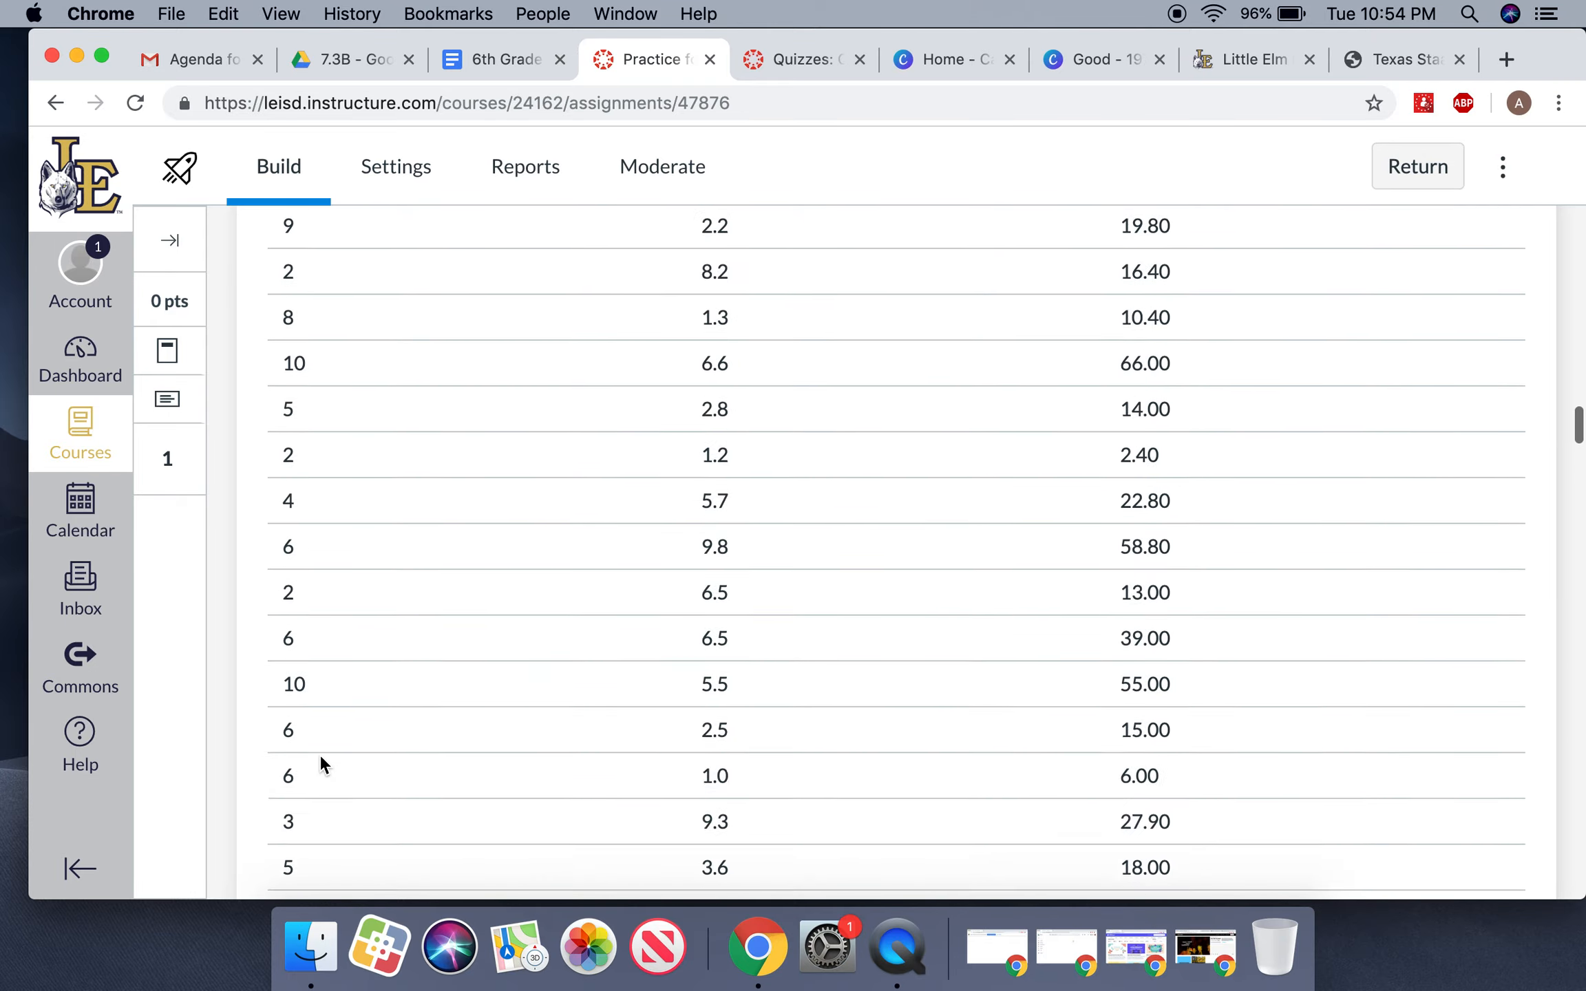
{"action": "scroll", "coordinate": [319, 753], "scroll_direction": "up", "scroll_amount": 10}
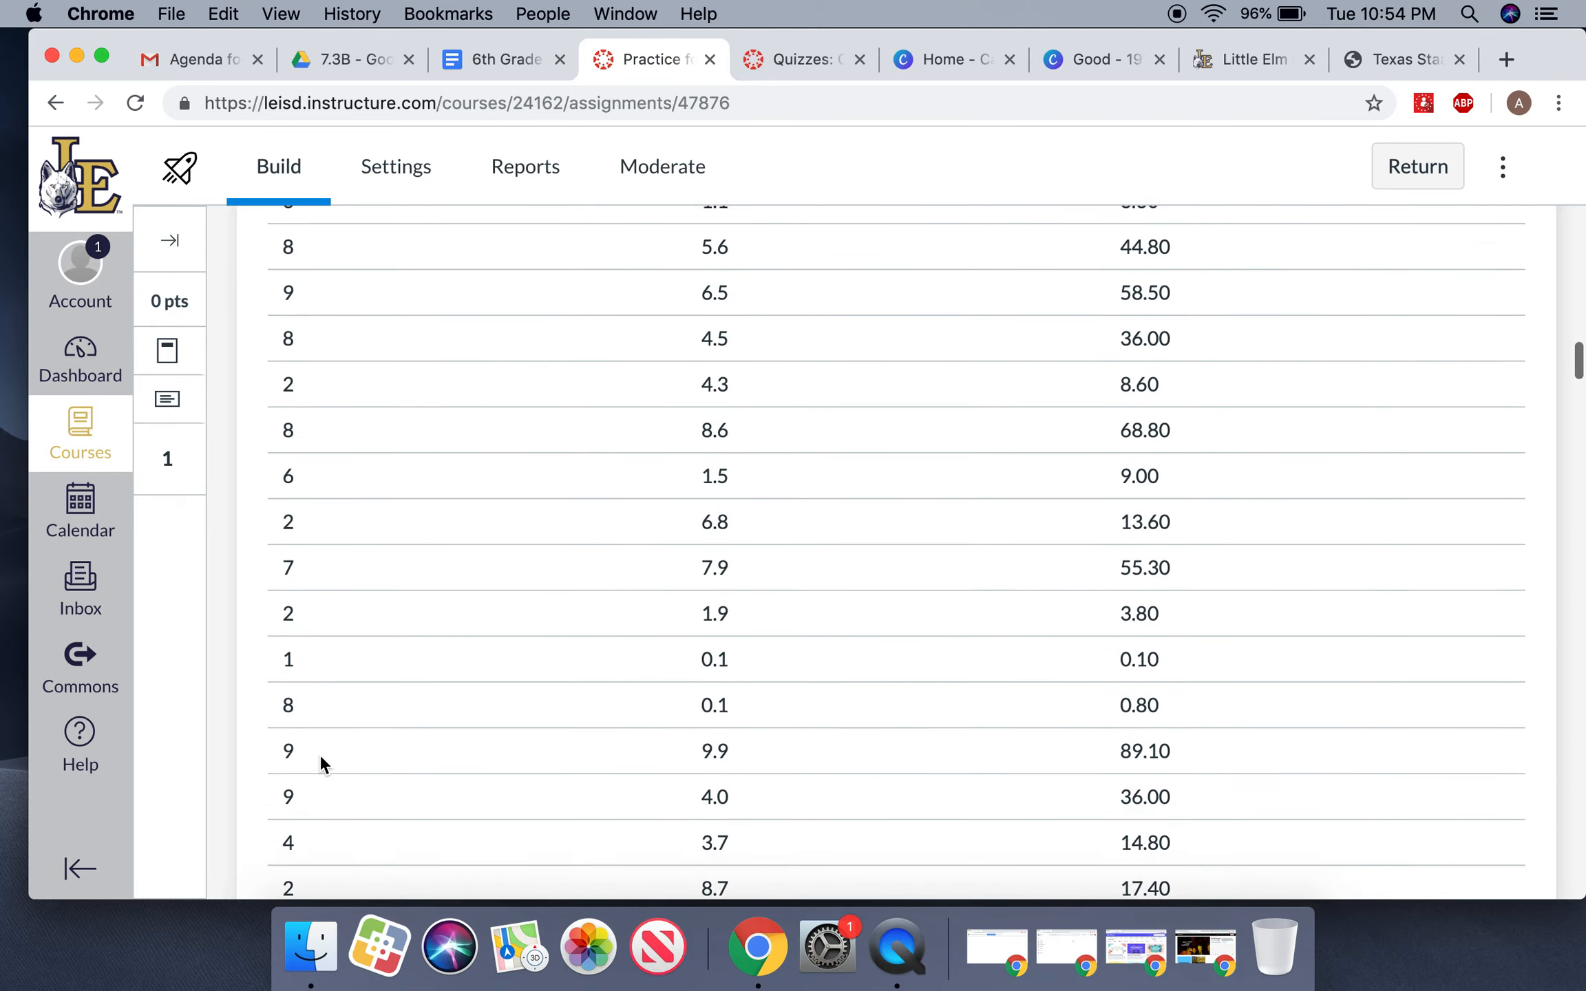
{"action": "scroll", "coordinate": [320, 754], "scroll_direction": "down", "scroll_amount": 1}
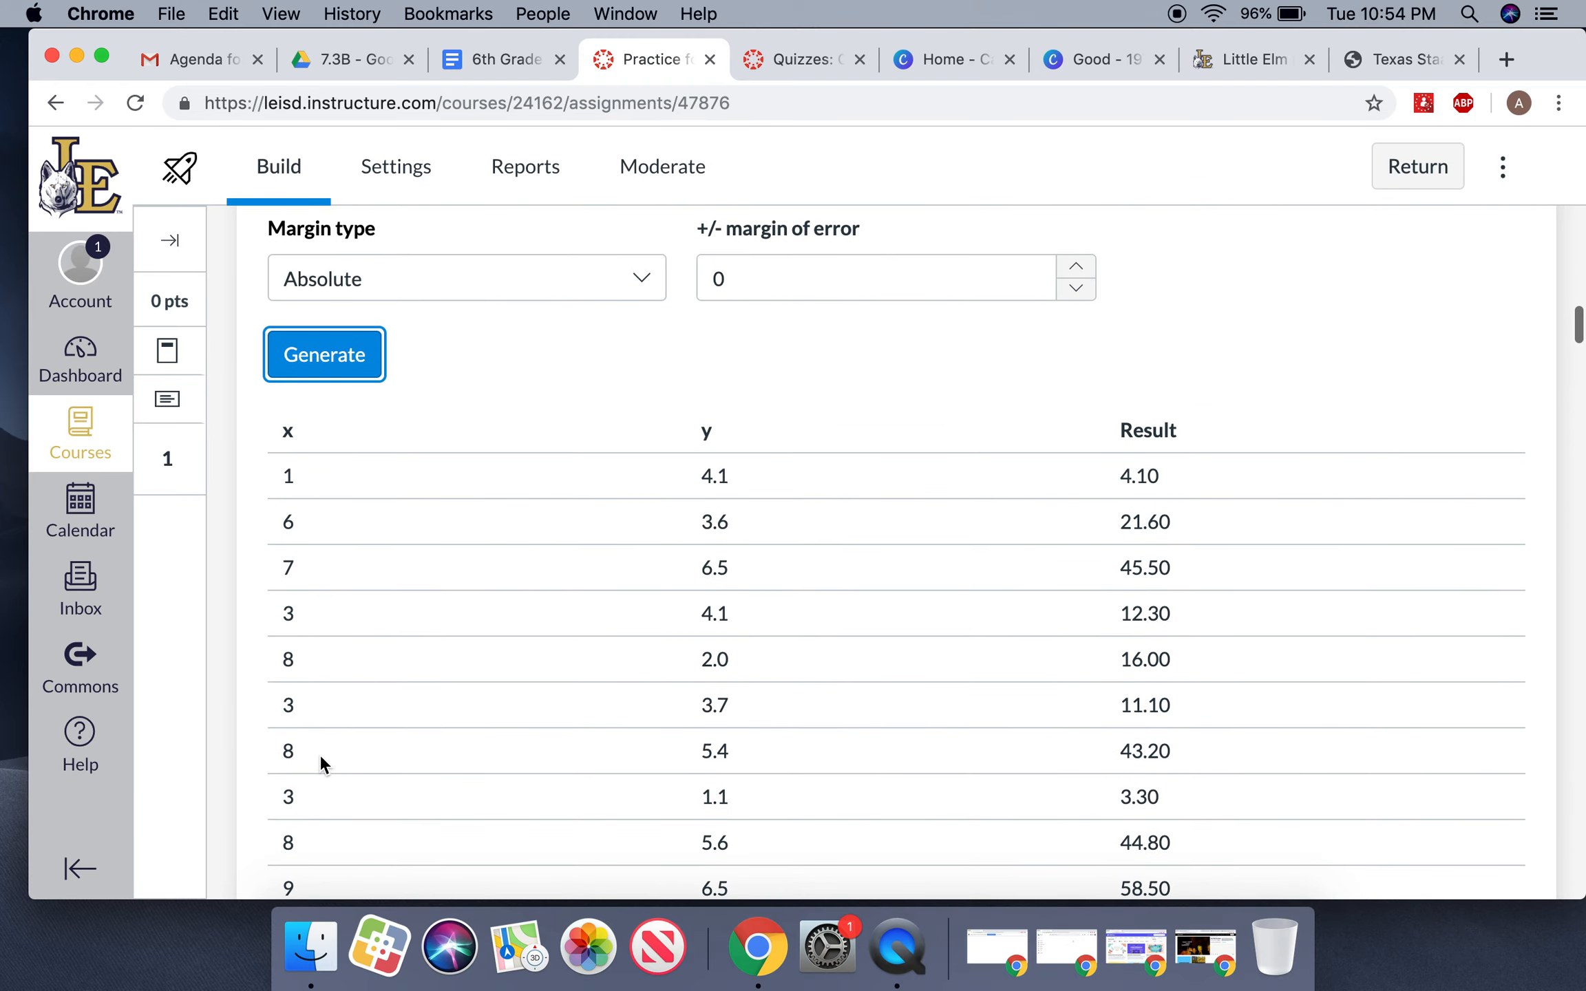
Step: Set the number of solutions to 30 and generate the possible solutions again
{"action": "scroll", "coordinate": [327, 782], "scroll_direction": "up", "scroll_amount": 3}
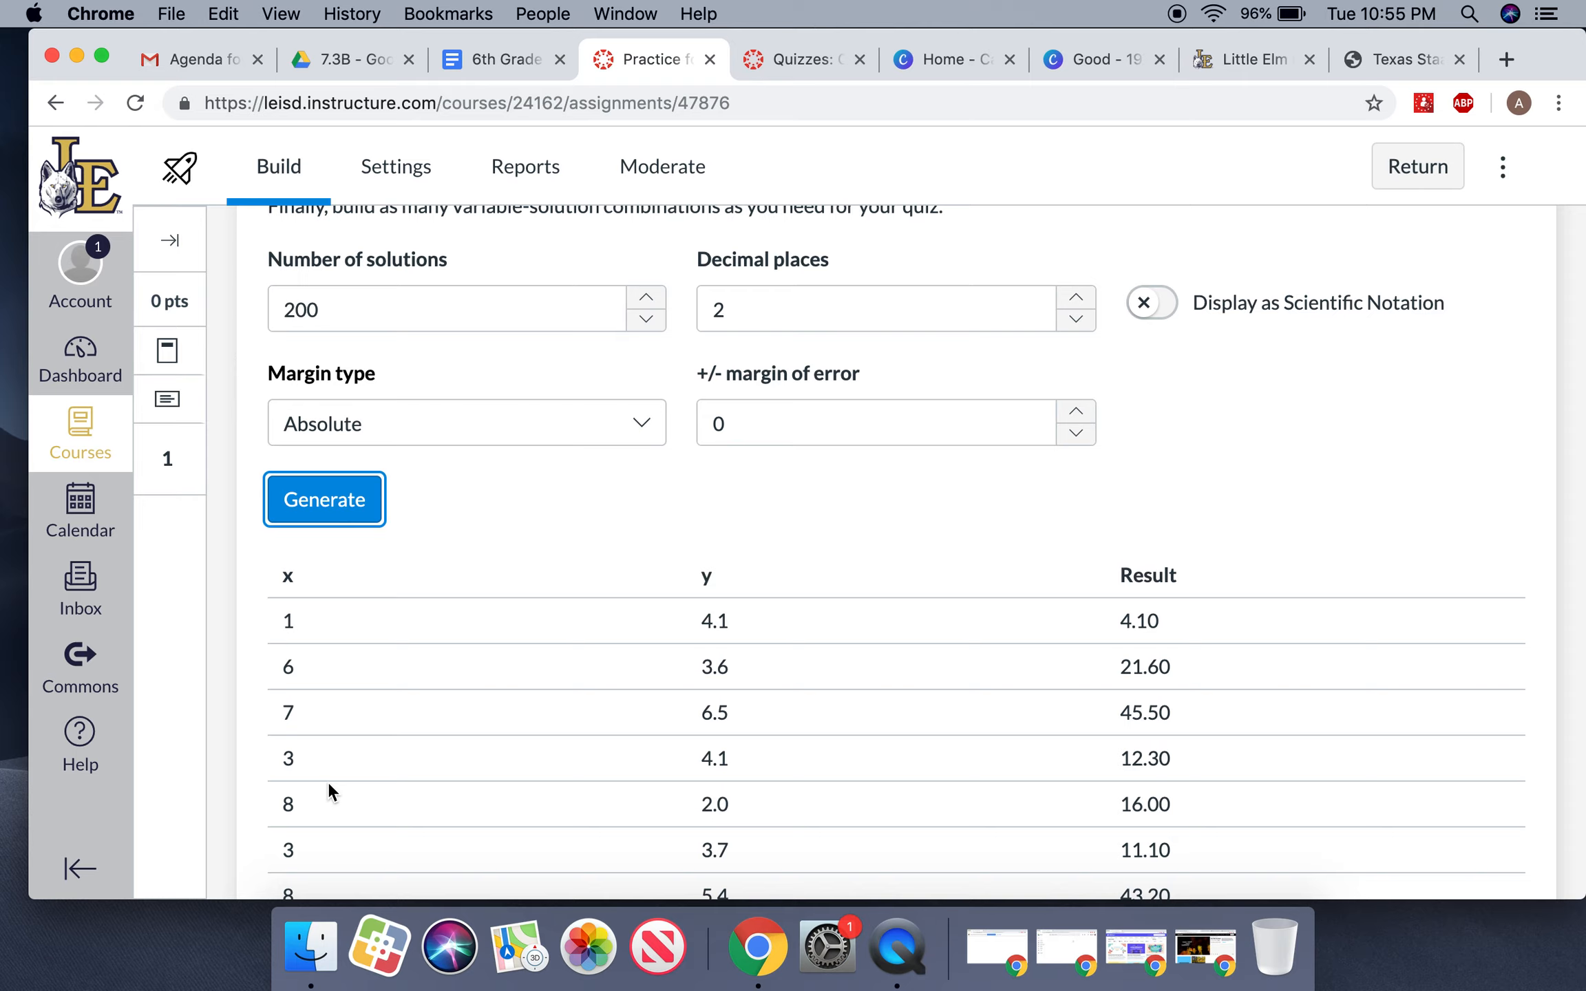
{"action": "left_click", "coordinate": [389, 320]}
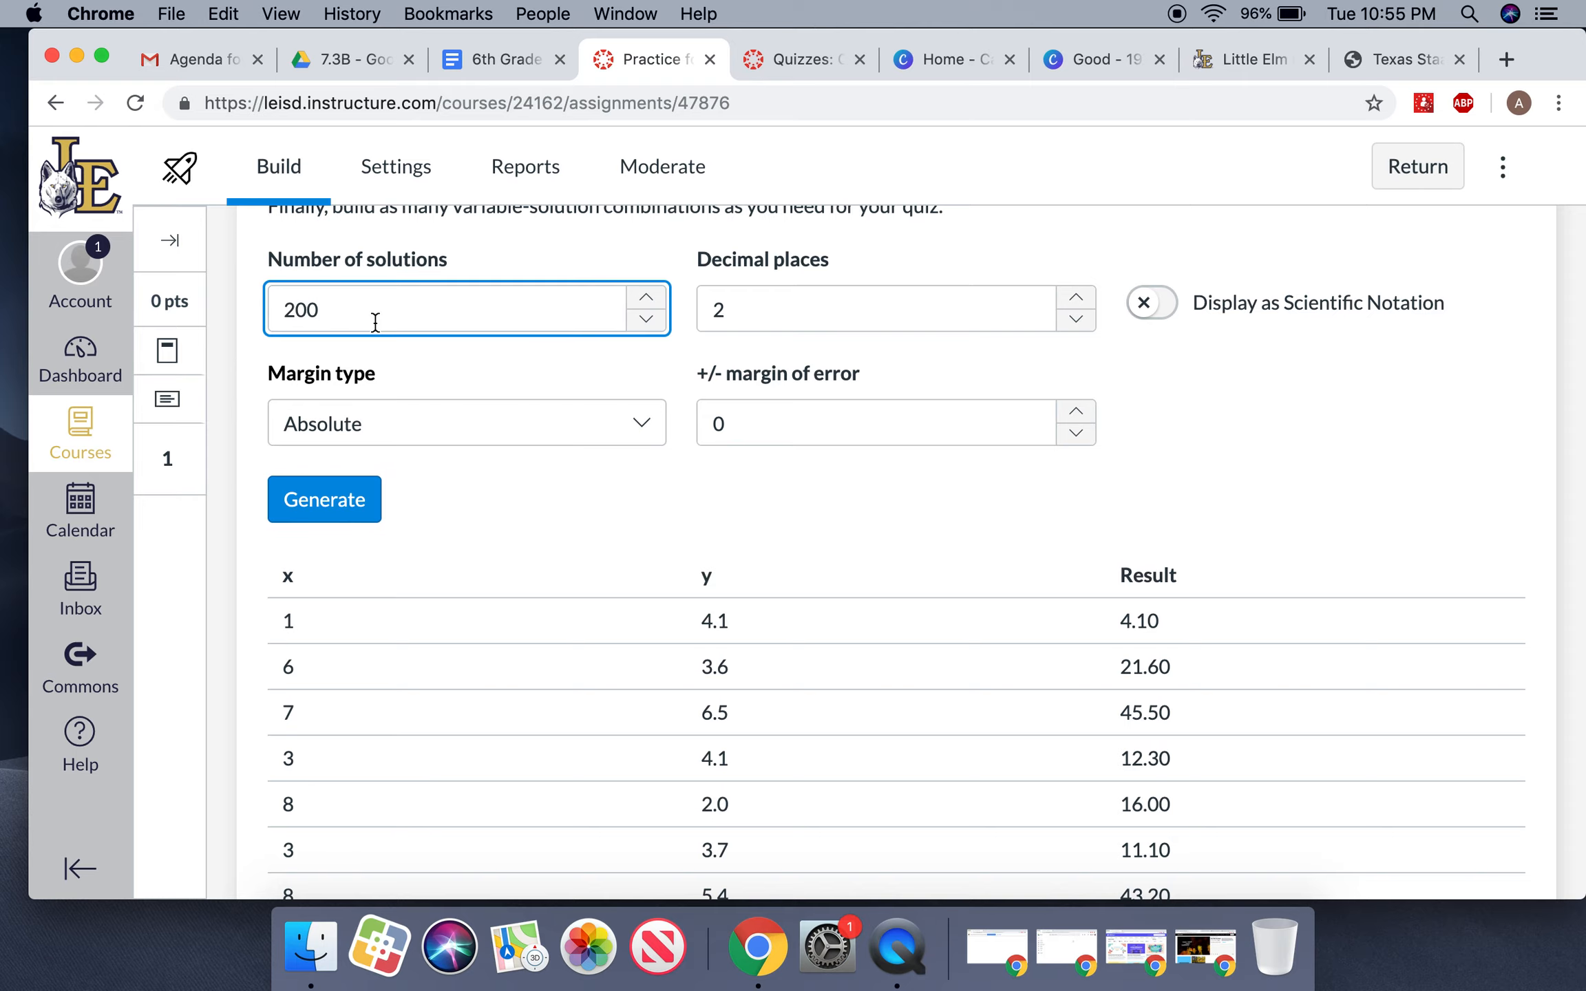
{"action": "key", "text": "BackSpace"}
{"action": "key", "text": "BackSpace"}
{"action": "key", "text": "BackSpace"}
{"action": "type", "text": "30"}
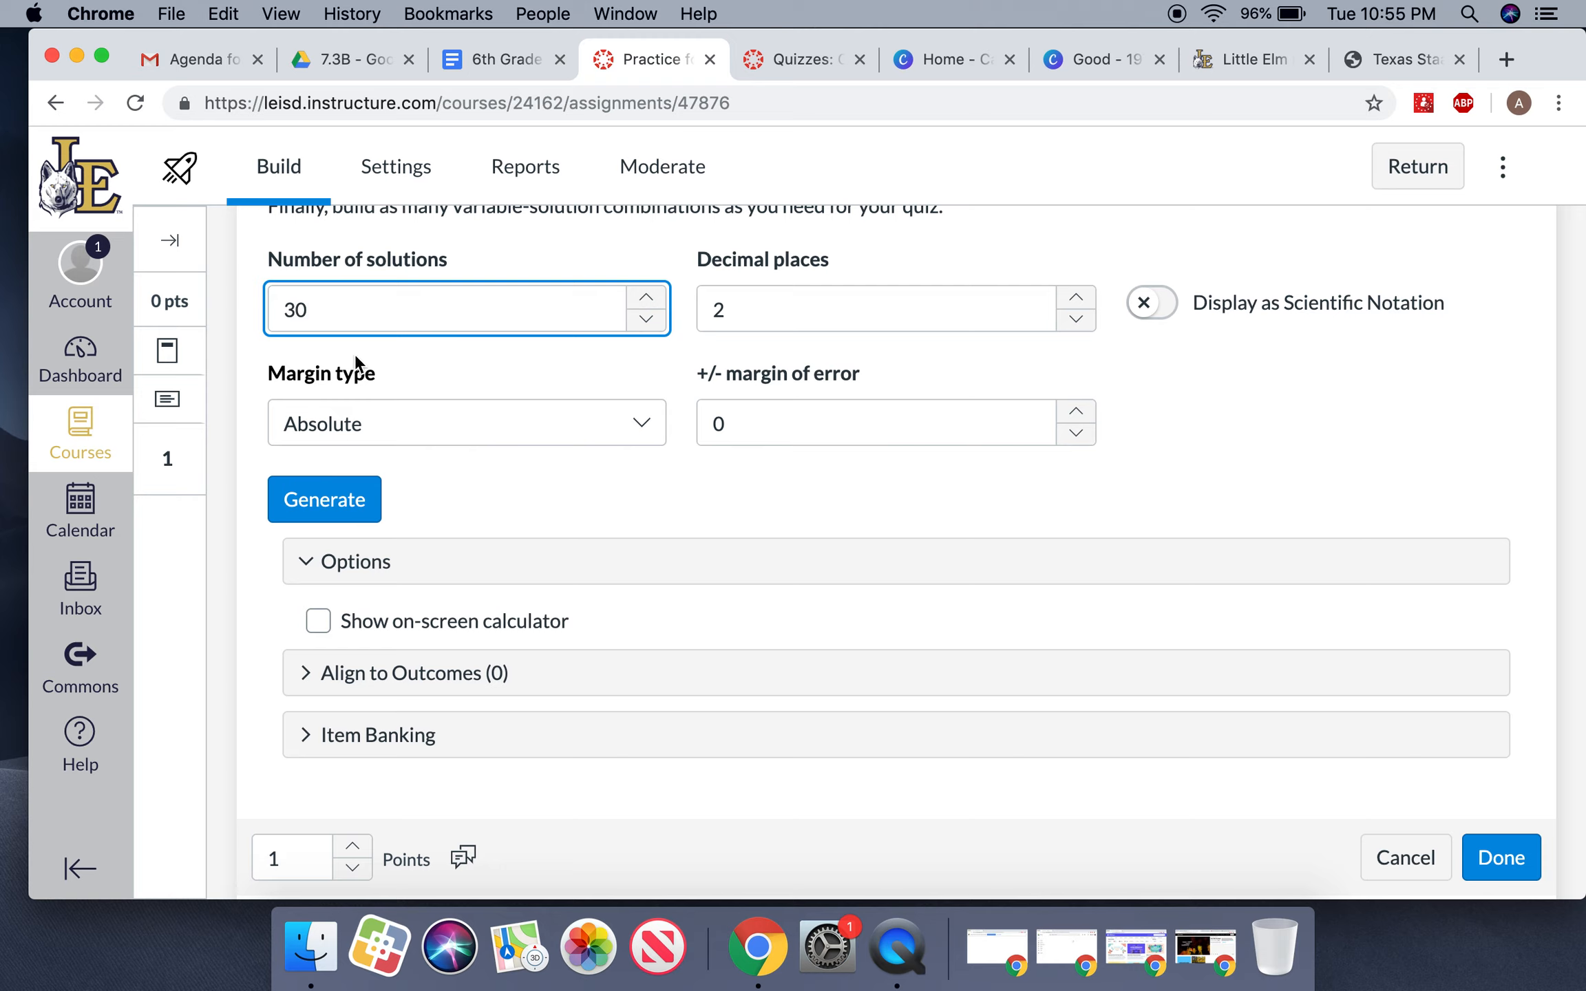
{"action": "left_click", "coordinate": [344, 497]}
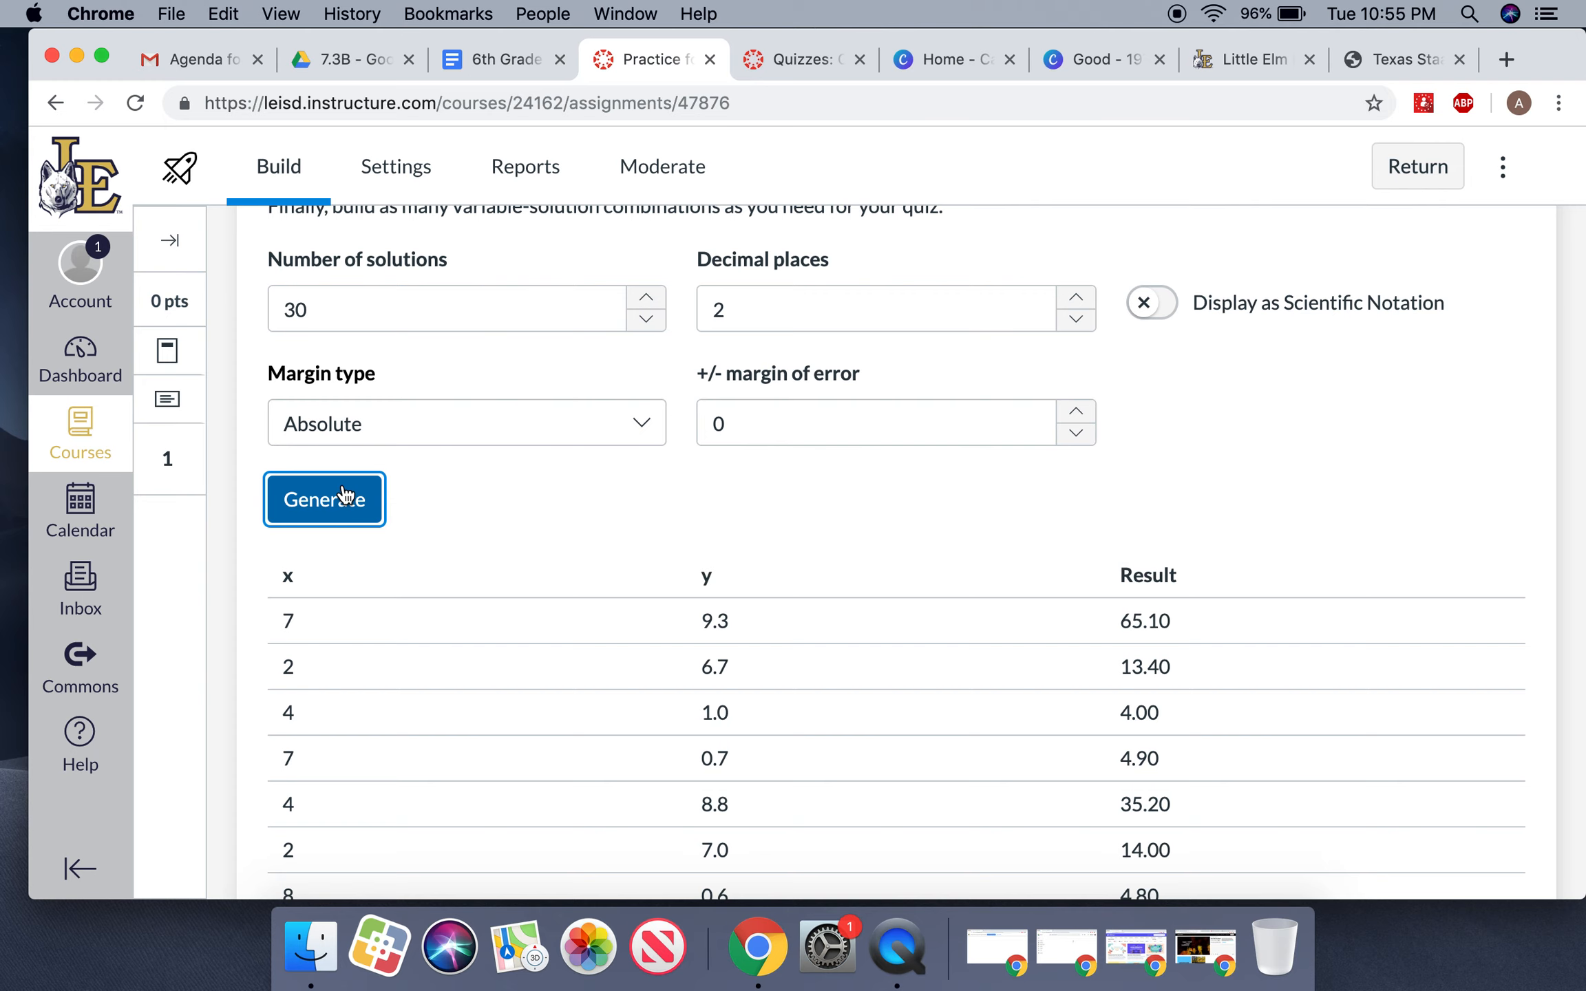
Step: Review the multiplication question from its text through the formula and generated solutions, and finish editing it
{"action": "scroll", "coordinate": [344, 496], "scroll_direction": "up", "scroll_amount": 15}
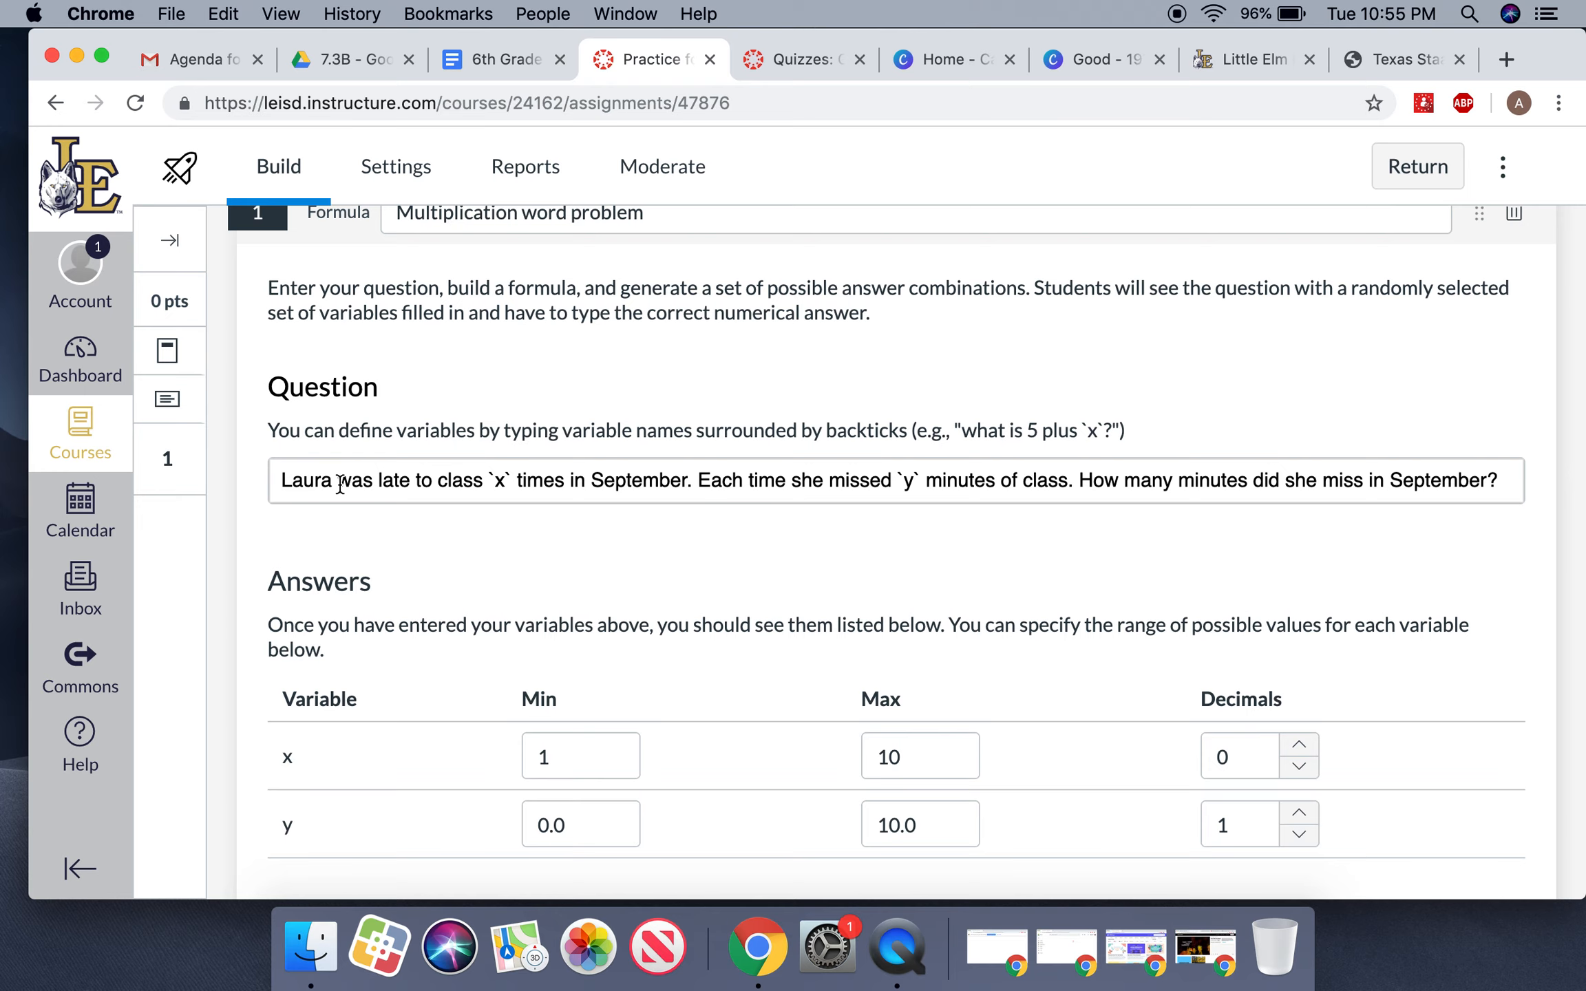
{"action": "scroll", "coordinate": [362, 644], "scroll_direction": "down", "scroll_amount": 7}
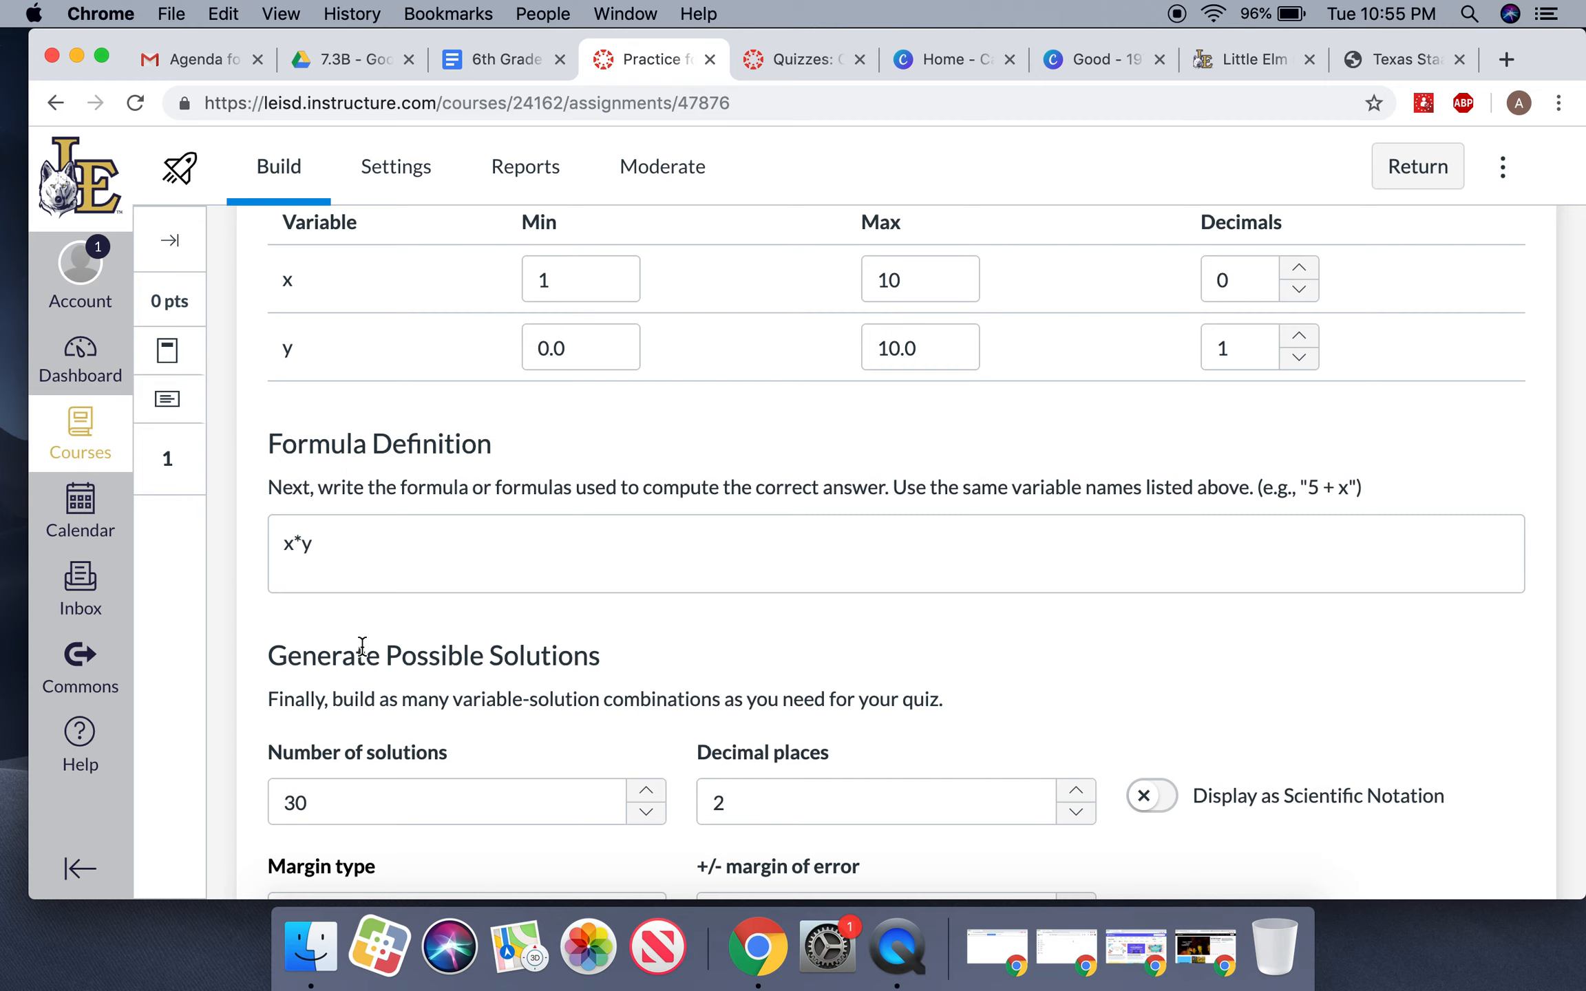
{"action": "scroll", "coordinate": [362, 646], "scroll_direction": "down", "scroll_amount": 1}
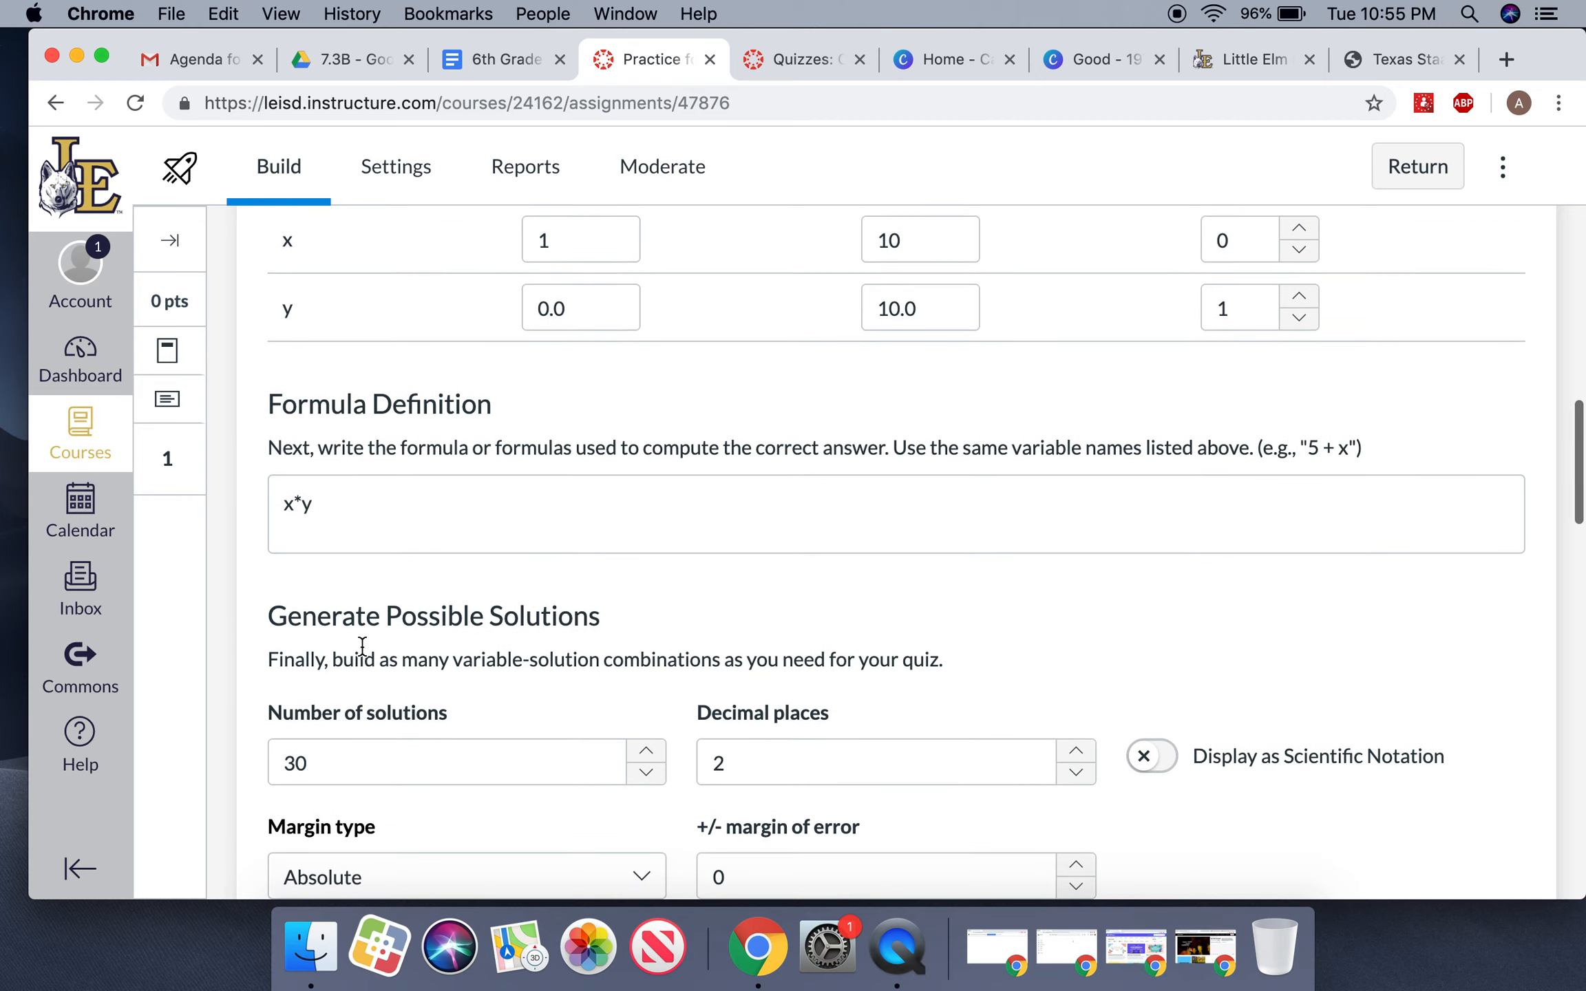
{"action": "scroll", "coordinate": [363, 646], "scroll_direction": "up", "scroll_amount": 3}
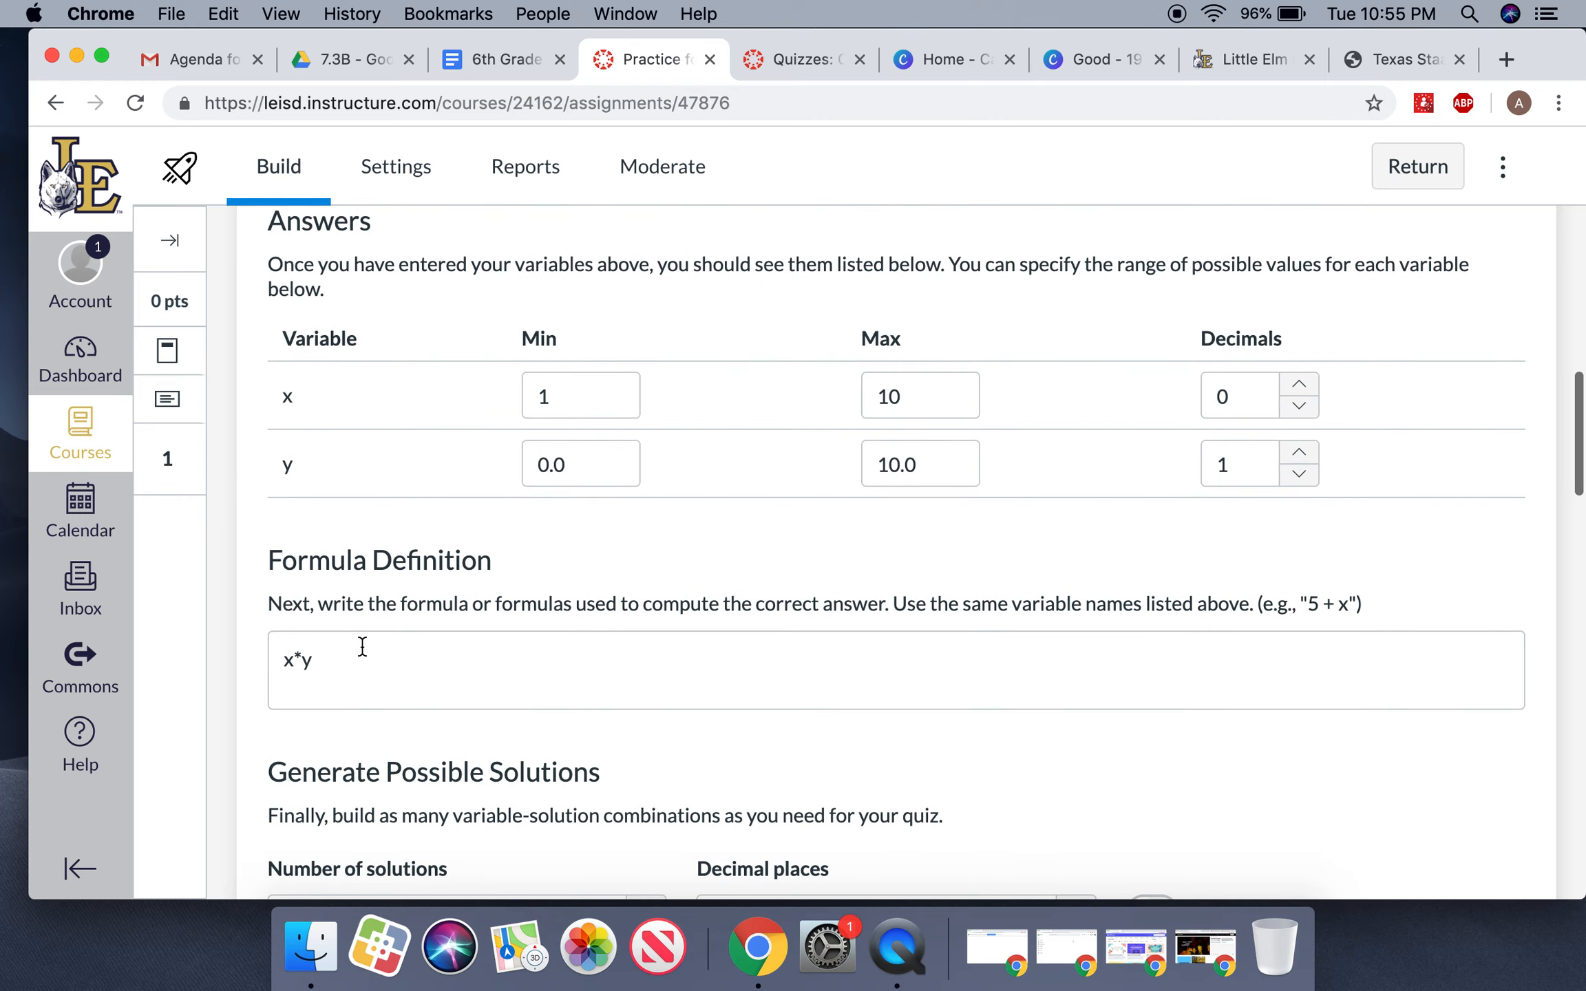
{"action": "scroll", "coordinate": [363, 645], "scroll_direction": "down", "scroll_amount": 1}
{"action": "scroll", "coordinate": [362, 646], "scroll_direction": "down", "scroll_amount": 10}
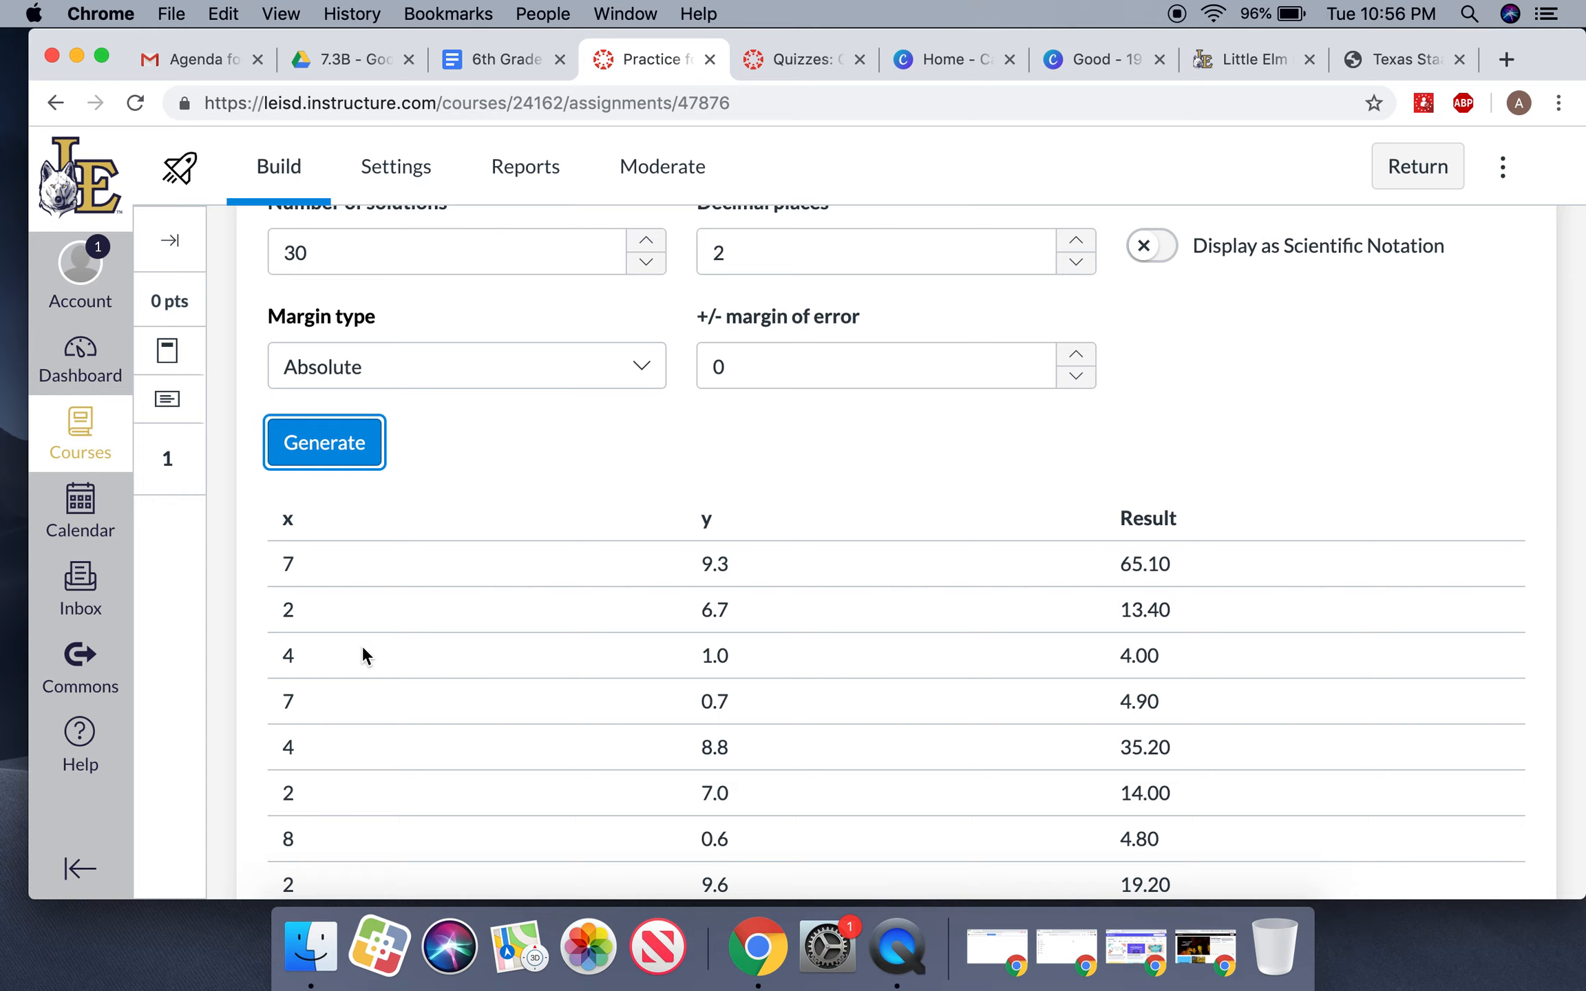
{"action": "scroll", "coordinate": [363, 647], "scroll_direction": "down", "scroll_amount": 20}
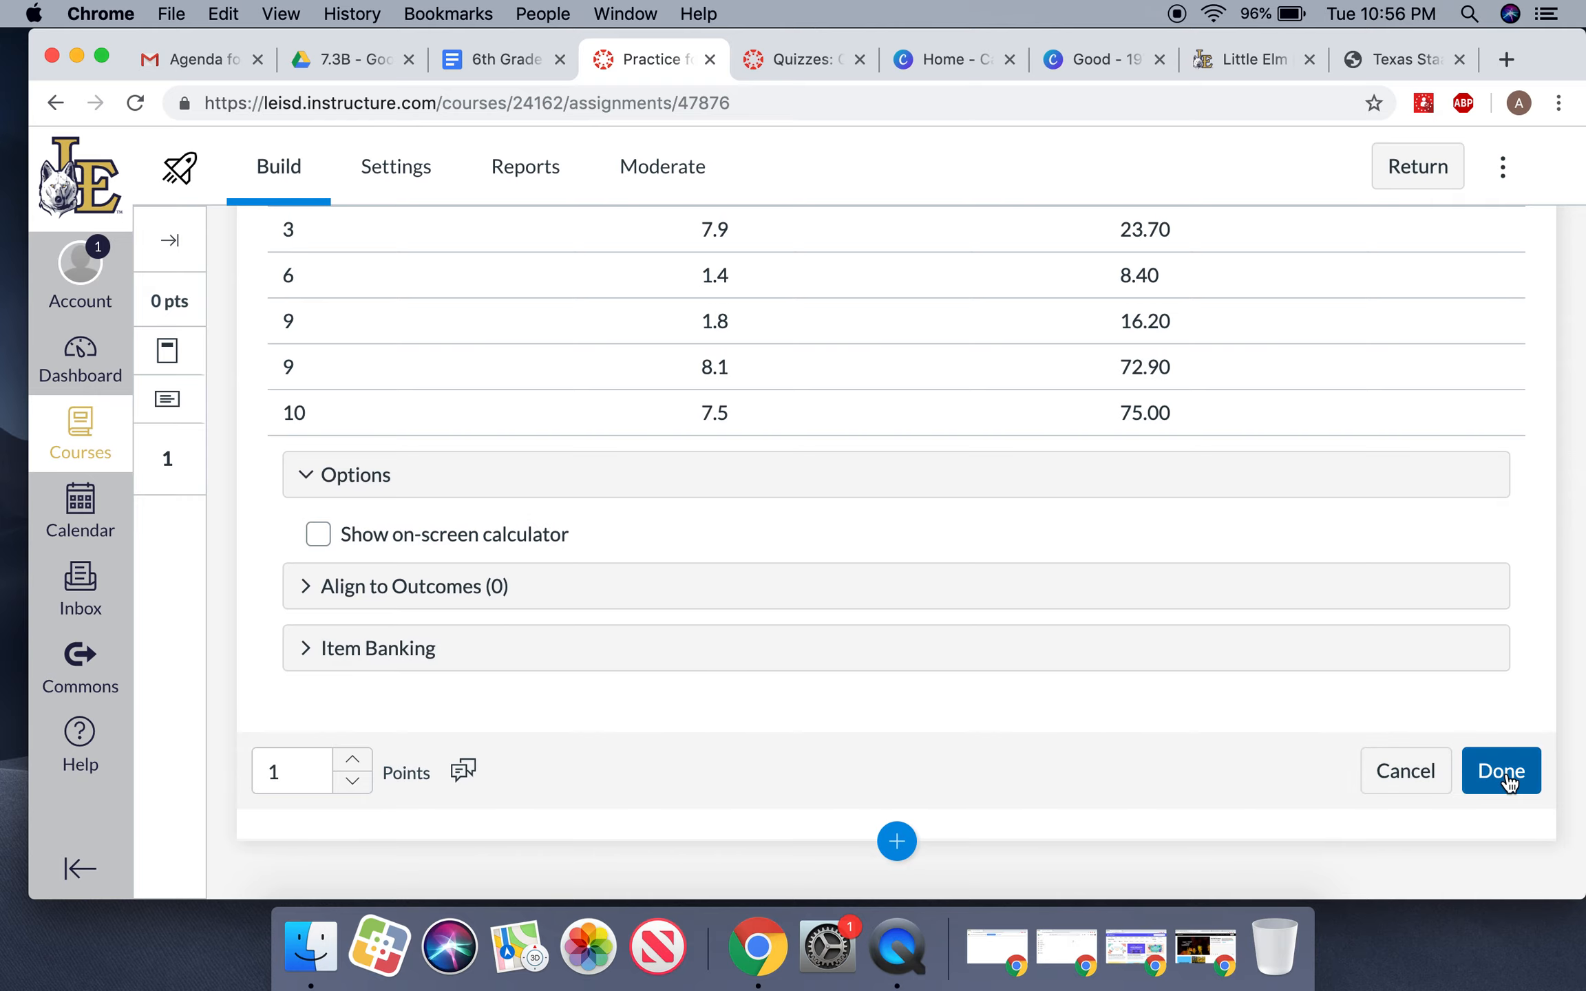
{"action": "scroll", "coordinate": [1506, 781], "scroll_direction": "up", "scroll_amount": 2}
{"action": "left_click", "coordinate": [1491, 883]}
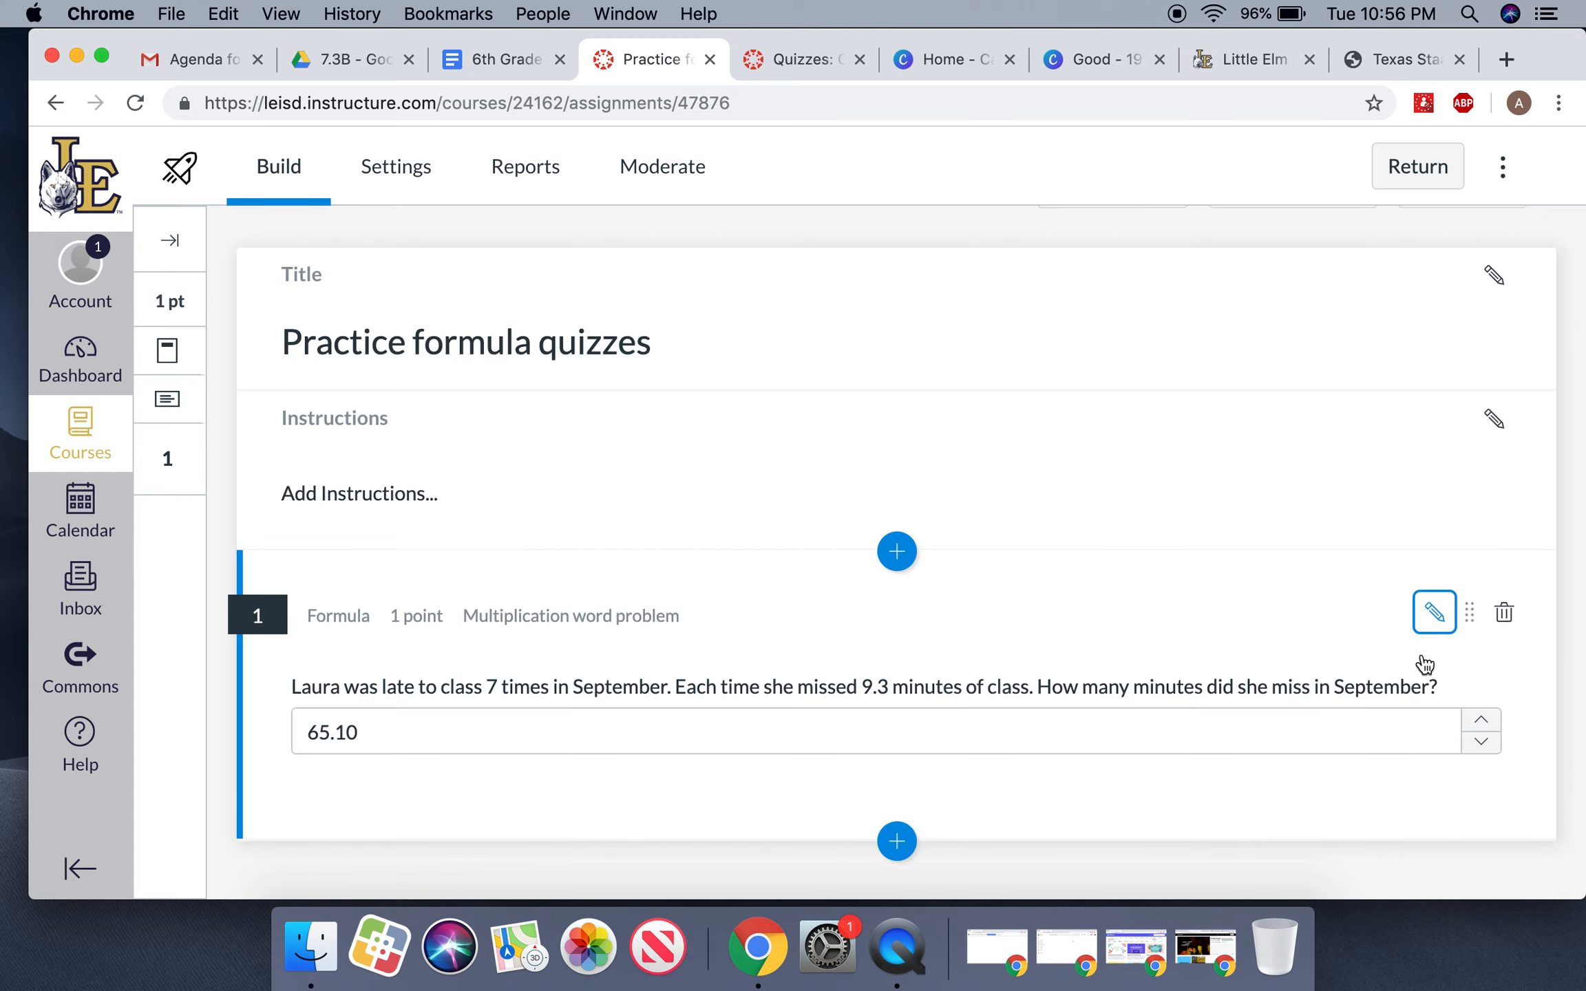
Step: Preview the quiz, submit 21.6 as the answer to the question and review the results
{"action": "scroll", "coordinate": [1529, 215], "scroll_direction": "up", "scroll_amount": 2}
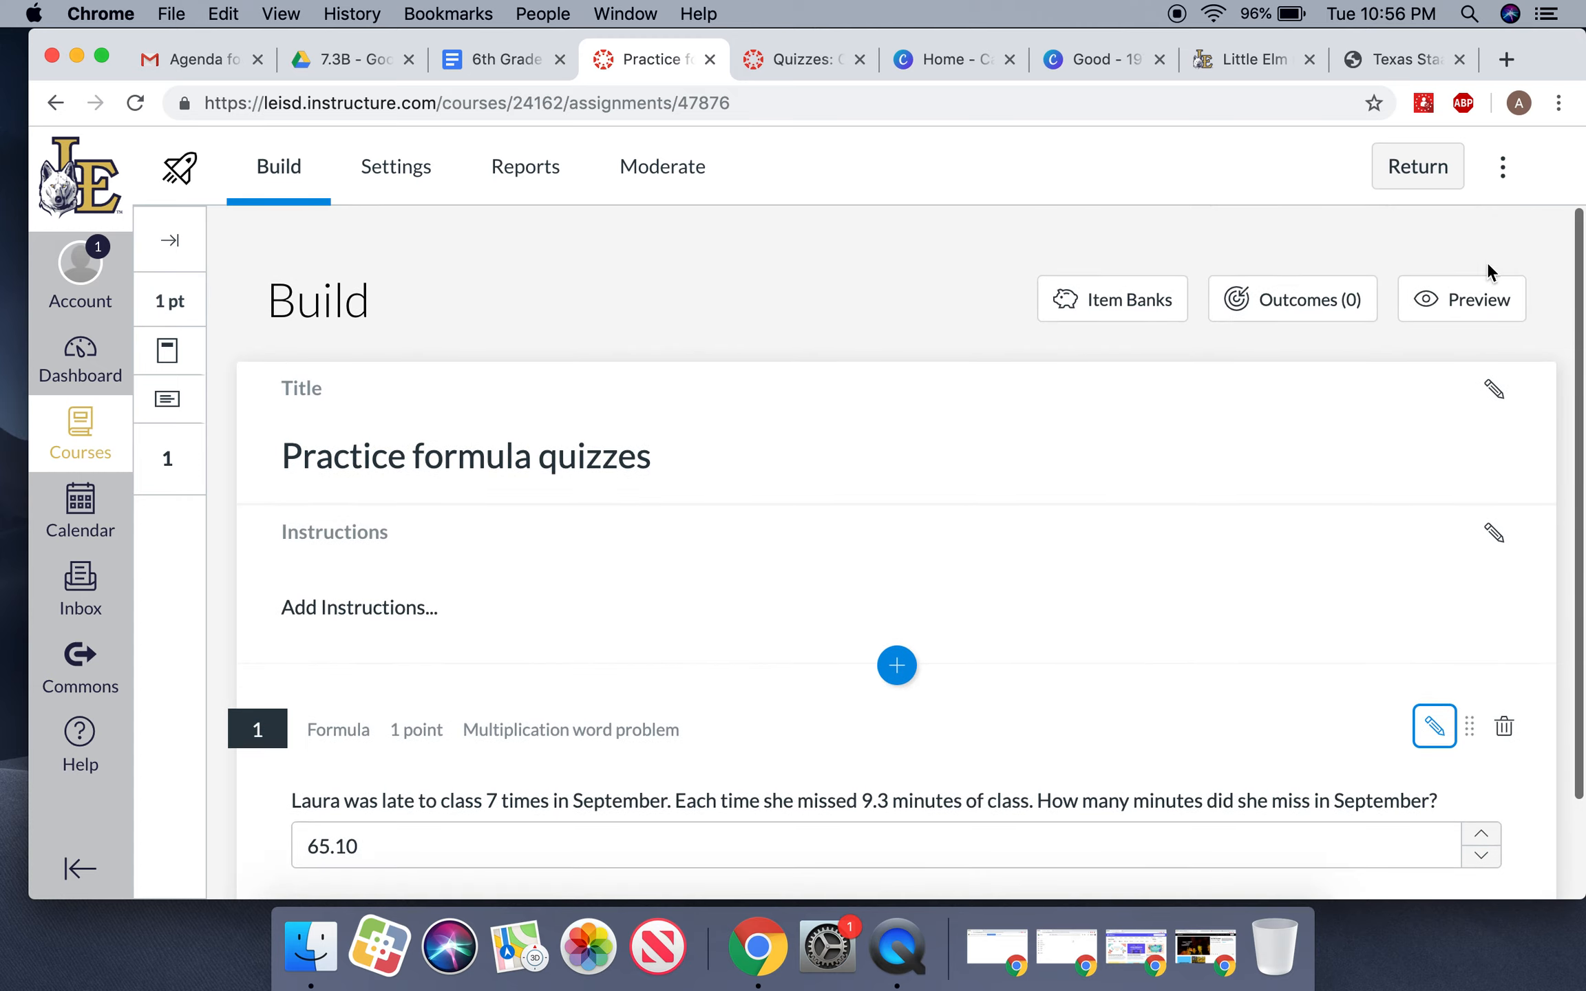
{"action": "left_click", "coordinate": [1475, 293]}
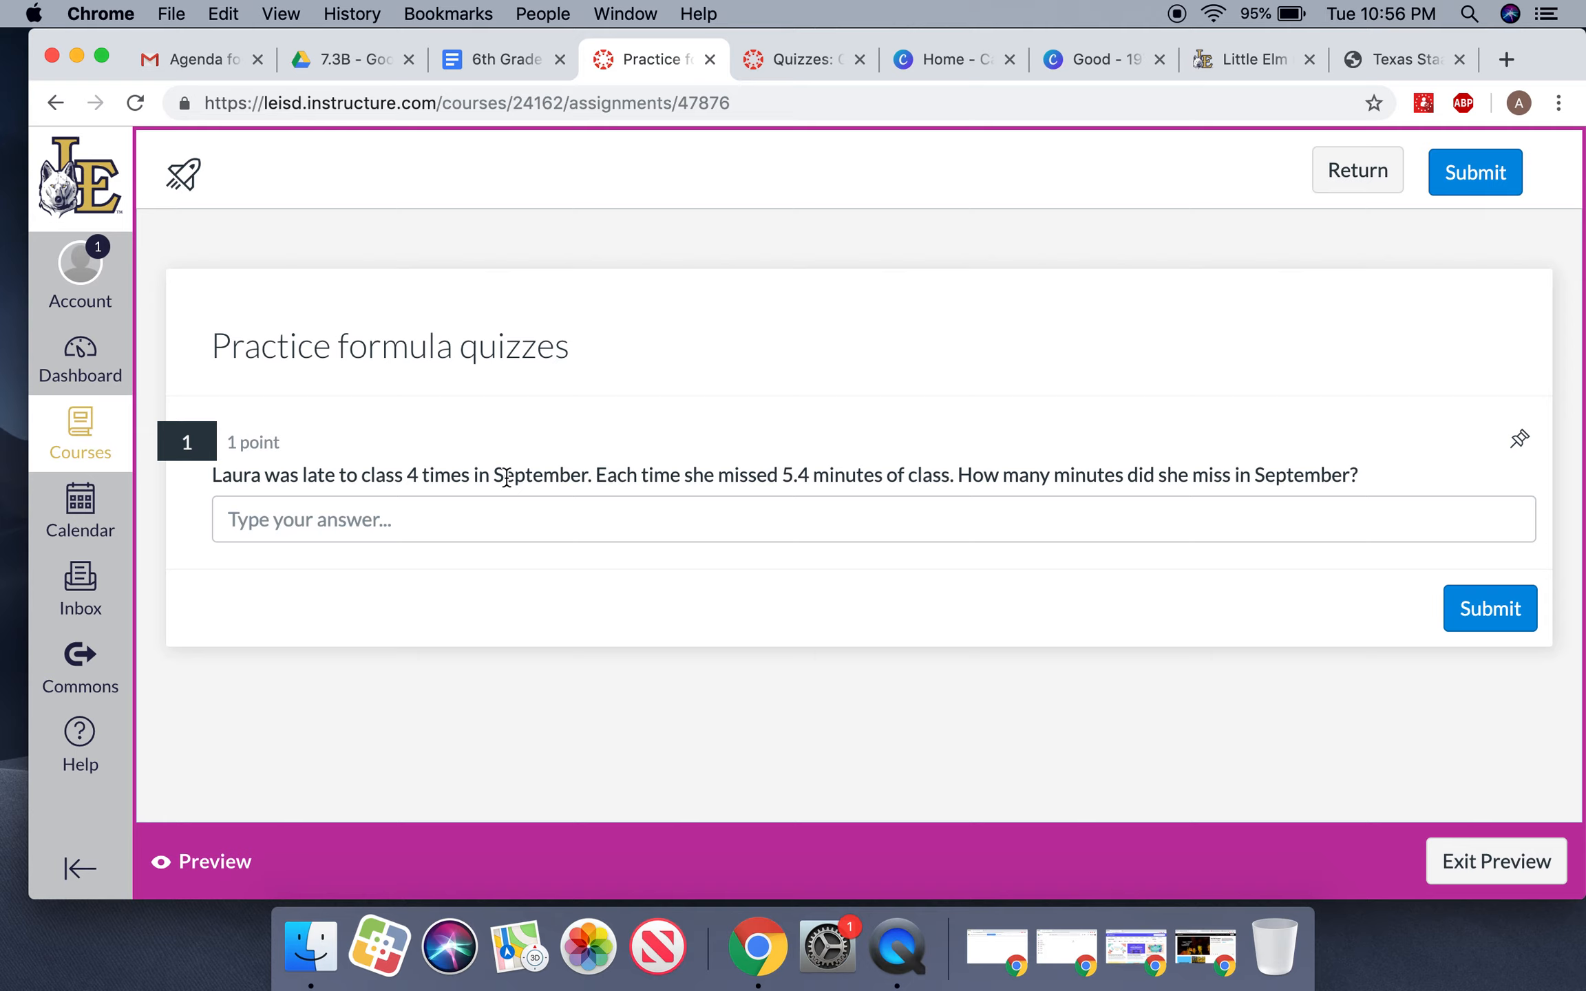
{"action": "left_click", "coordinate": [490, 537]}
{"action": "type", "text": "21.6"}
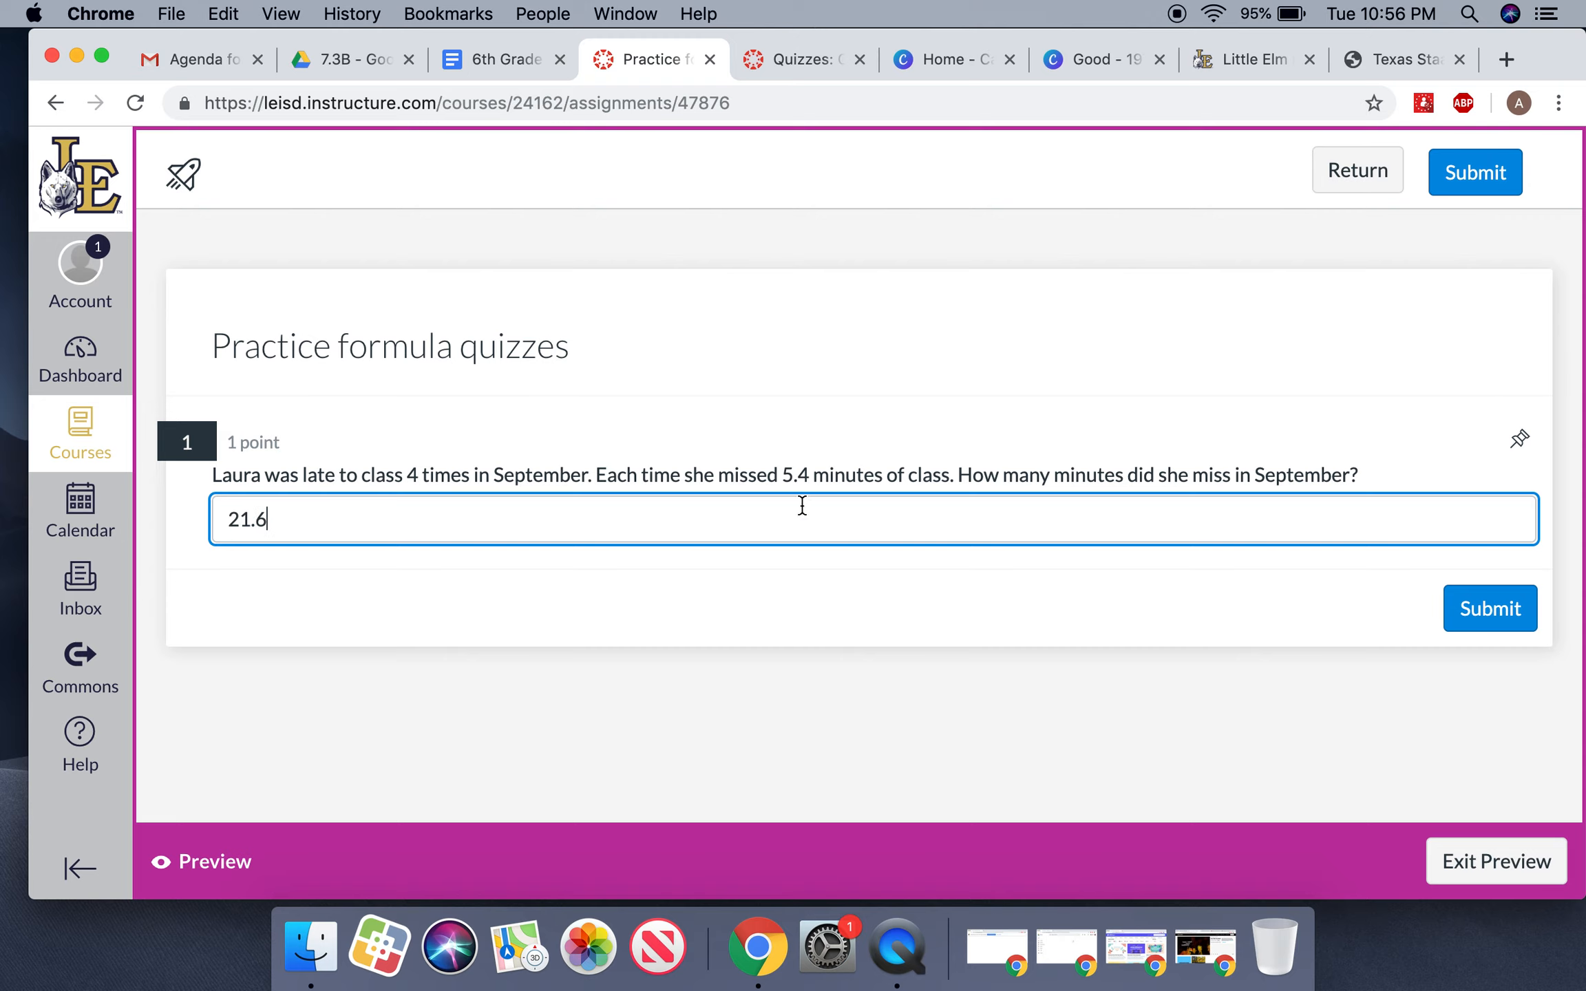
{"action": "left_click", "coordinate": [1465, 608]}
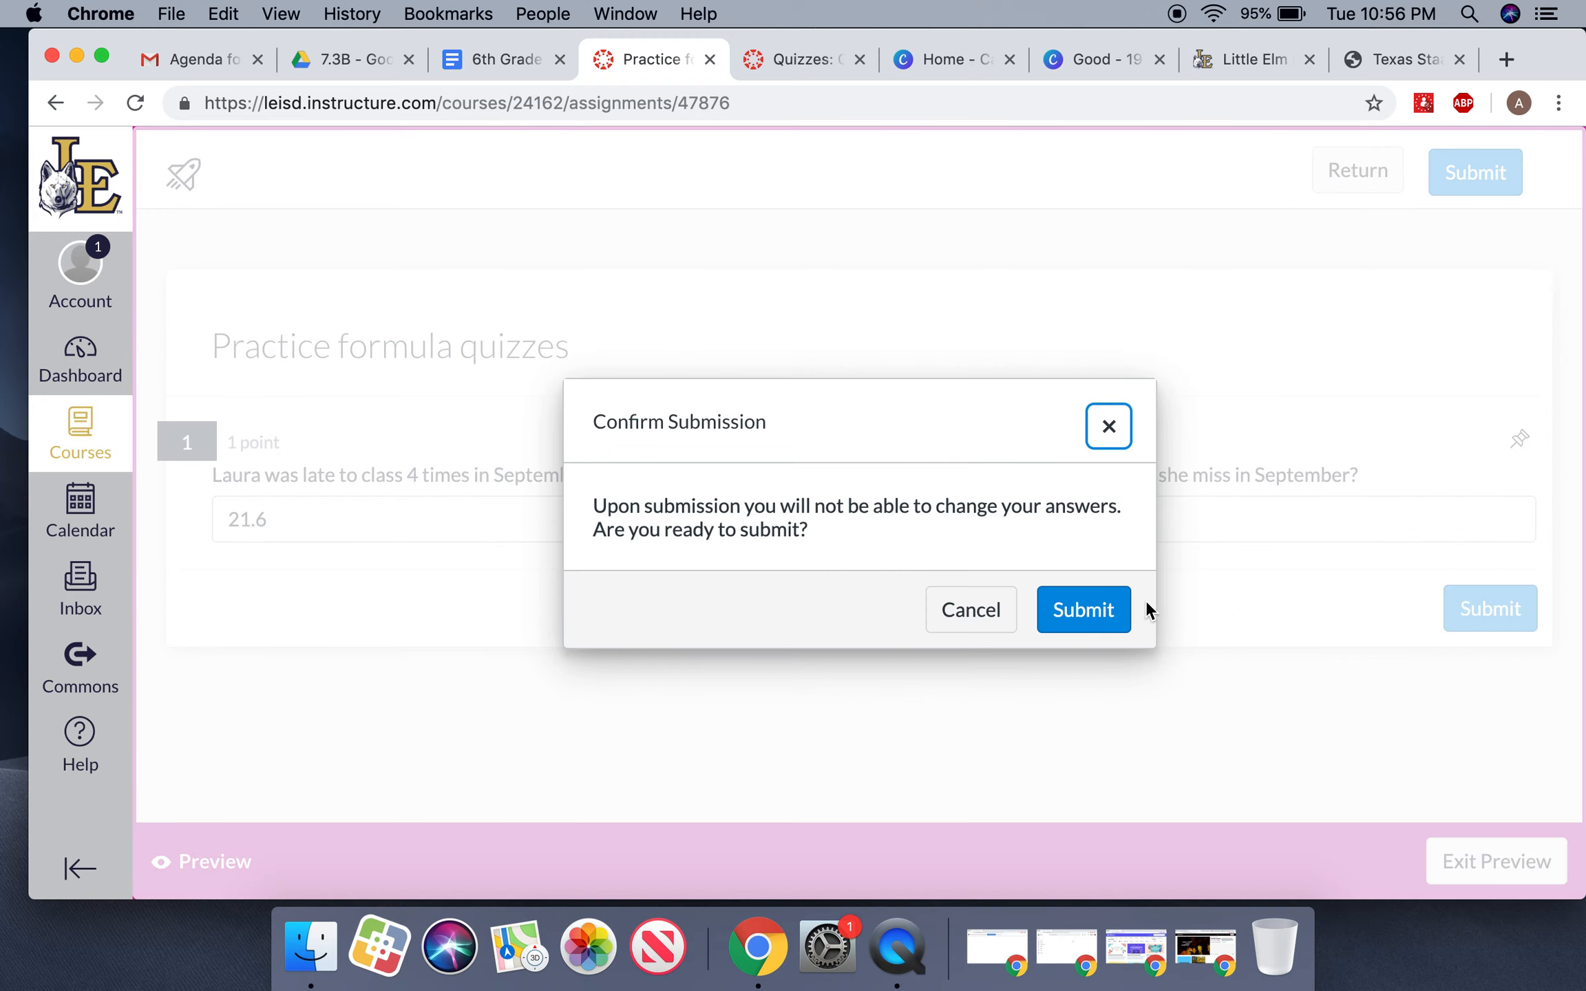
{"action": "left_click", "coordinate": [1119, 609]}
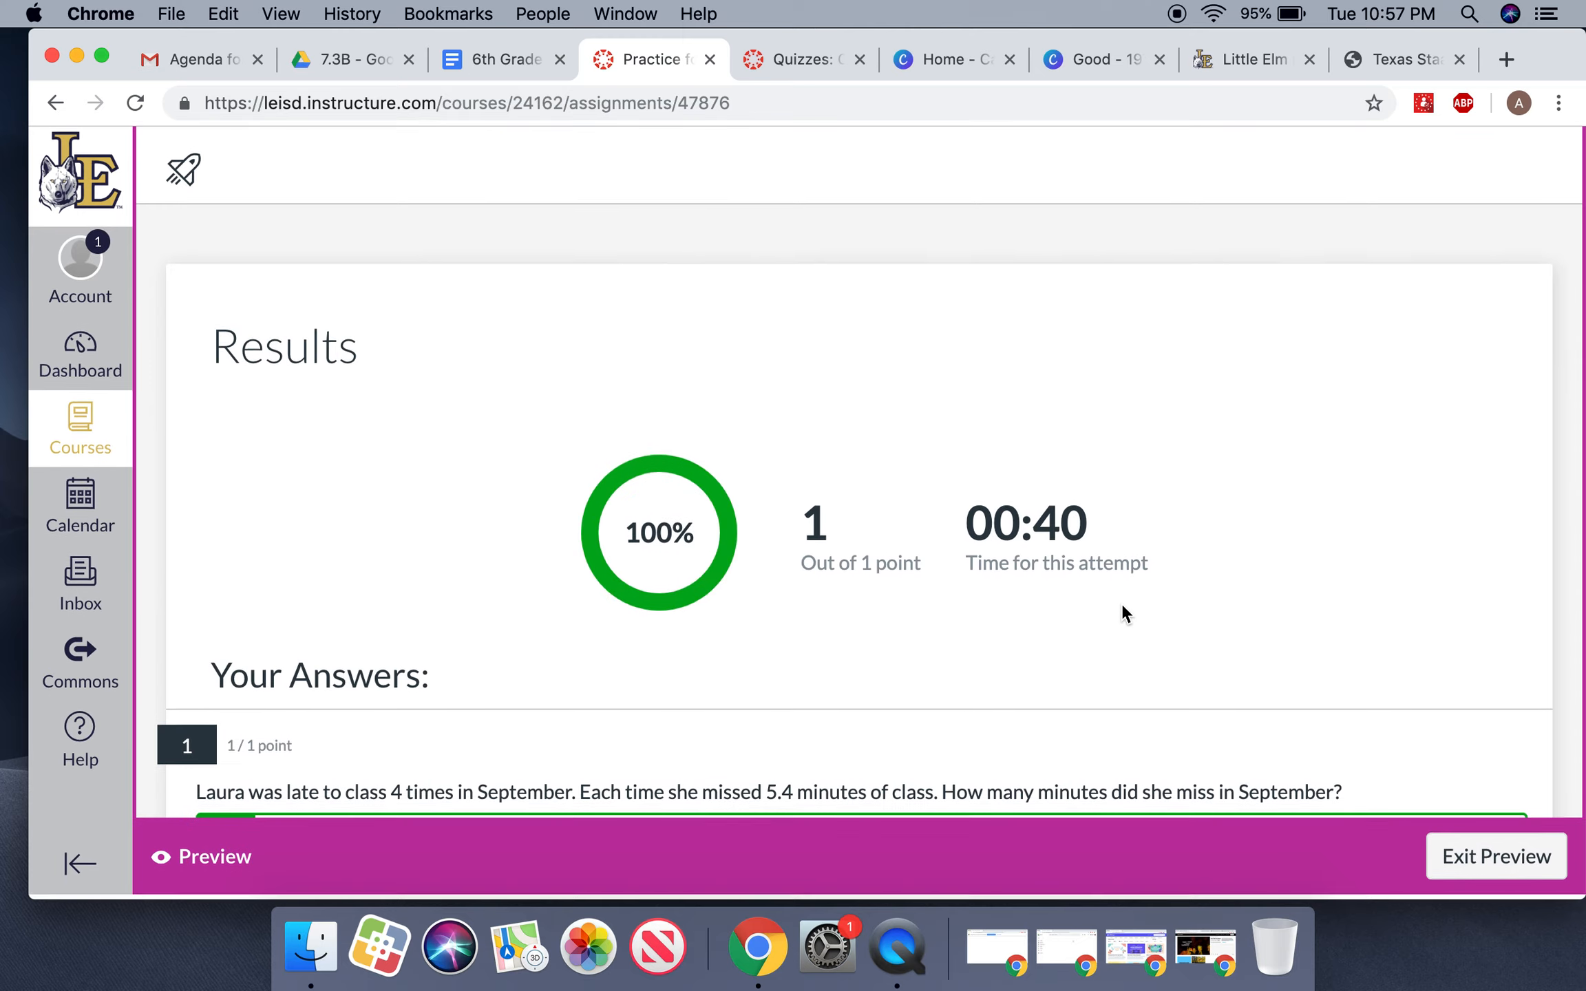
{"action": "scroll", "coordinate": [1197, 689], "scroll_direction": "down", "scroll_amount": 3}
Step: Restart the quiz preview to check which values the question shows, and return to building
{"action": "left_click", "coordinate": [1439, 865]}
{"action": "left_click", "coordinate": [1488, 296]}
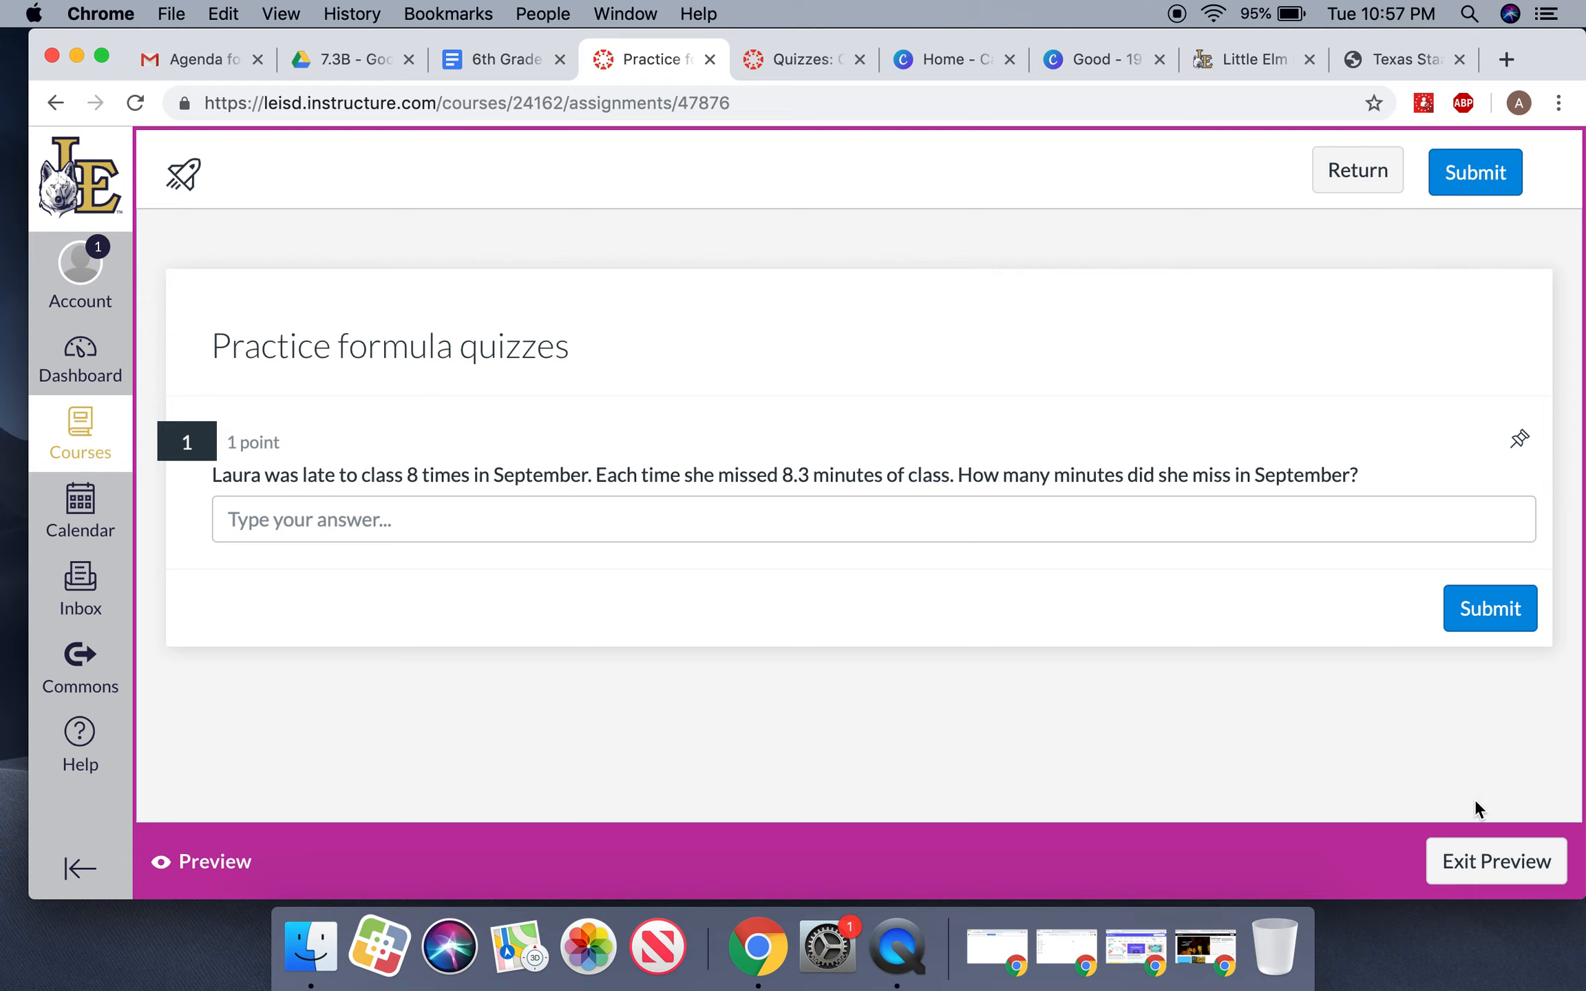
{"action": "left_click", "coordinate": [1514, 860]}
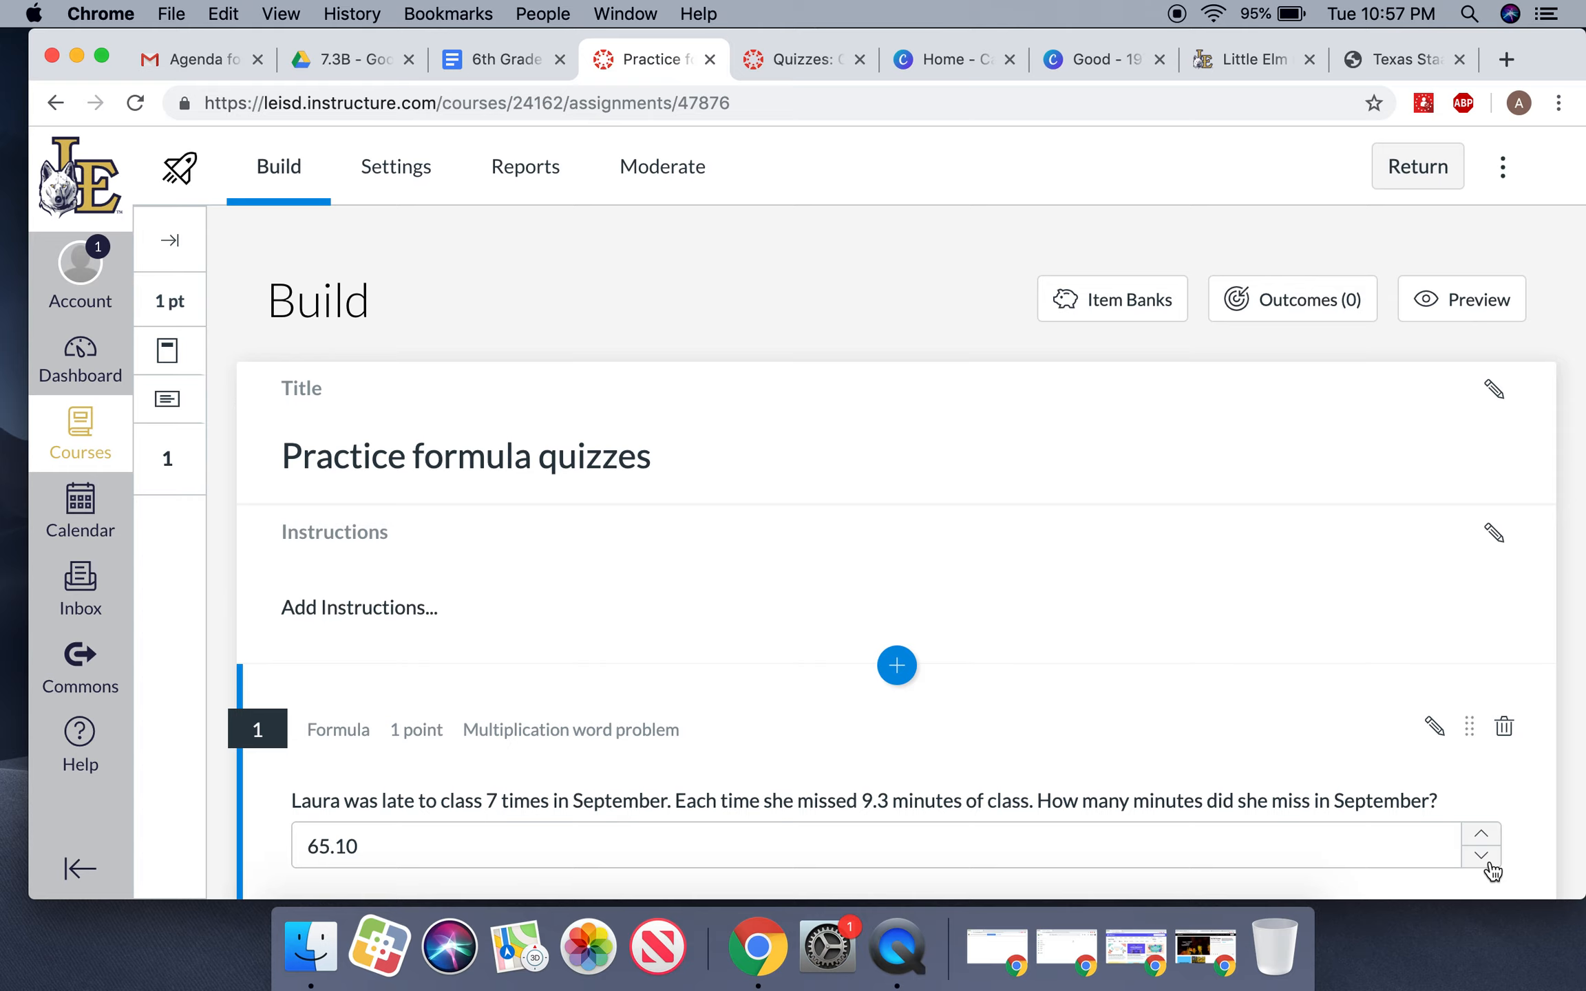
Step: Examine the word problems in 7.3B MA 1.pdf, and return to the practice formula quiz
{"action": "left_click", "coordinate": [348, 59]}
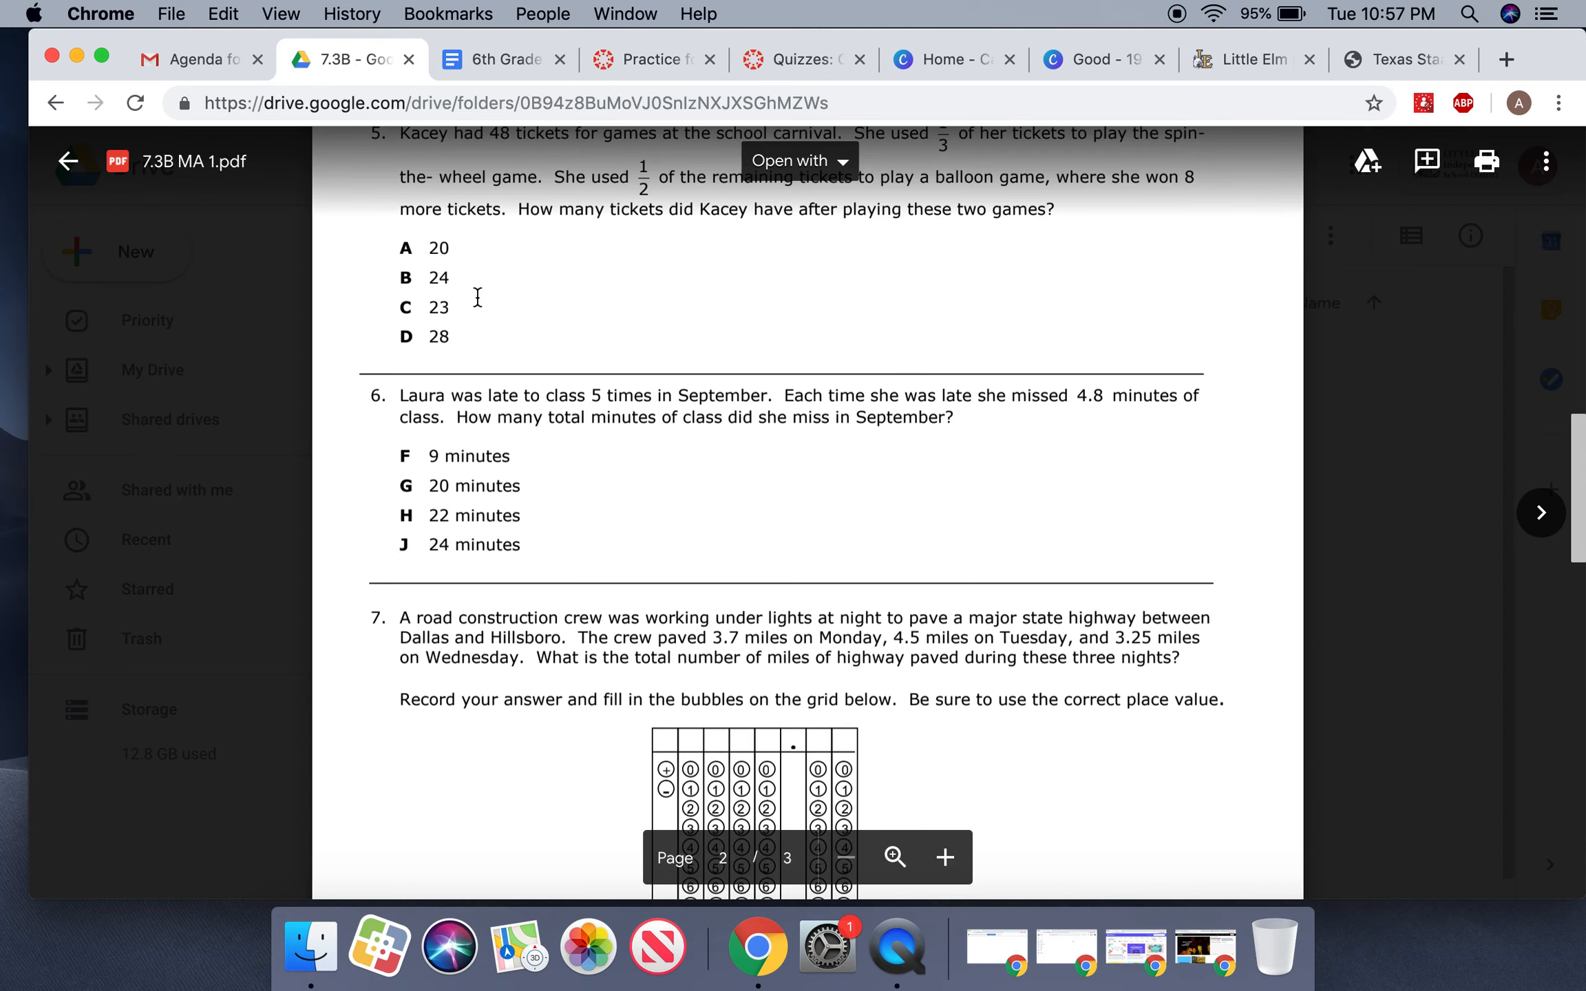
{"action": "scroll", "coordinate": [478, 298], "scroll_direction": "up", "scroll_amount": 5}
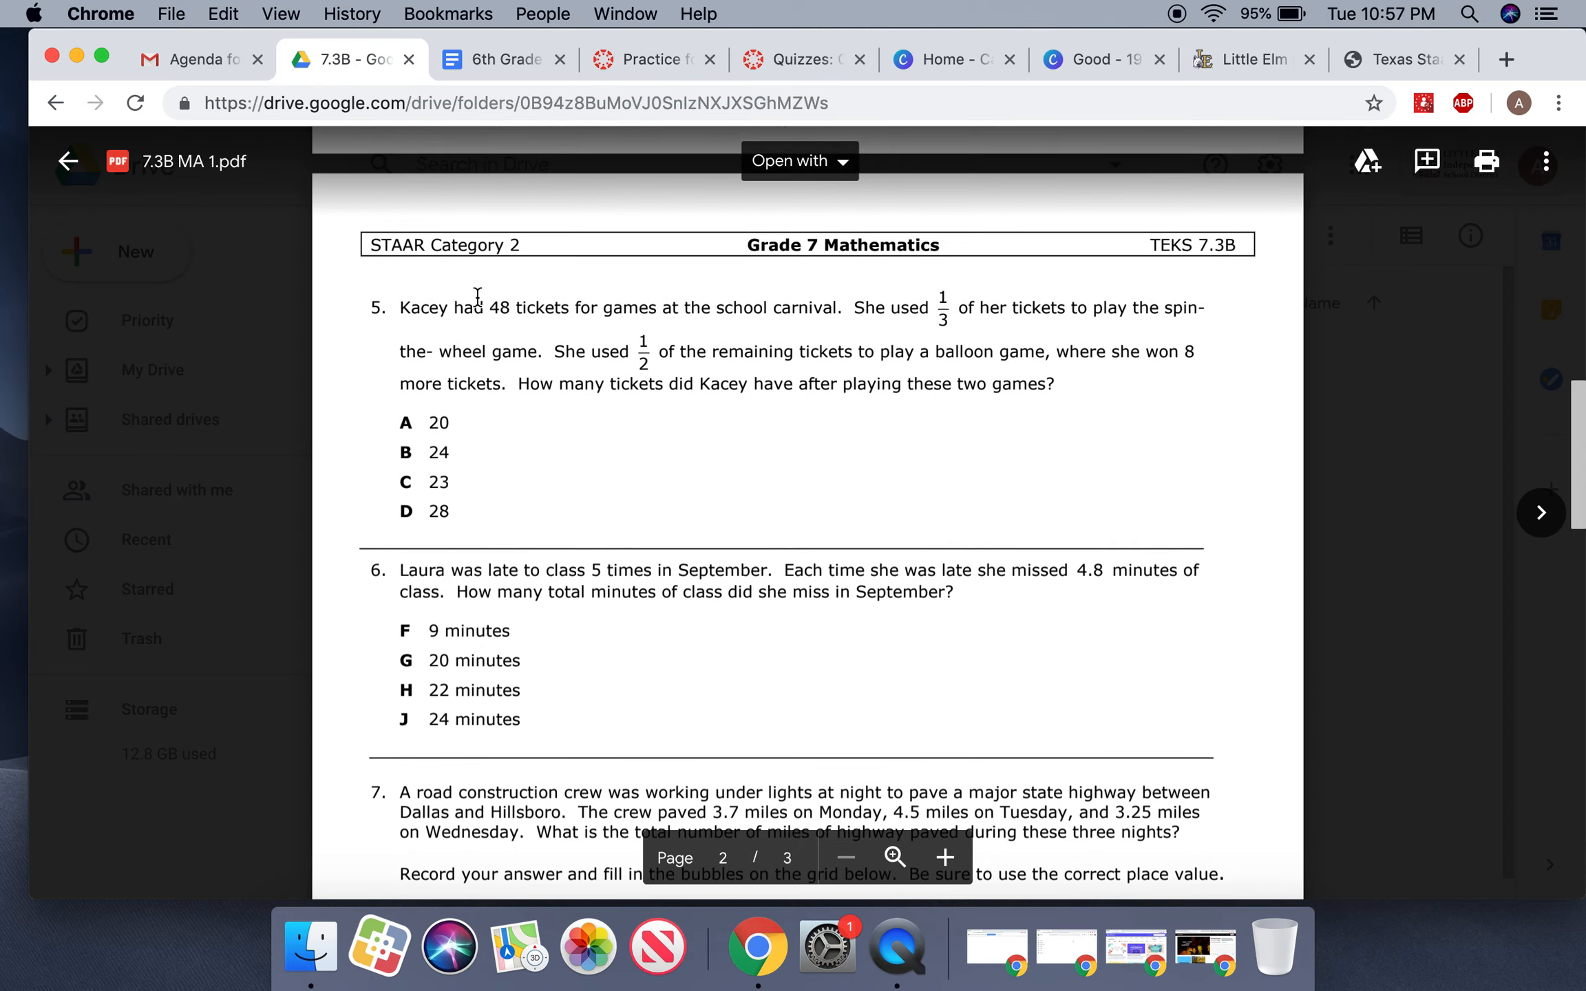
{"action": "scroll", "coordinate": [478, 298], "scroll_direction": "up", "scroll_amount": 15}
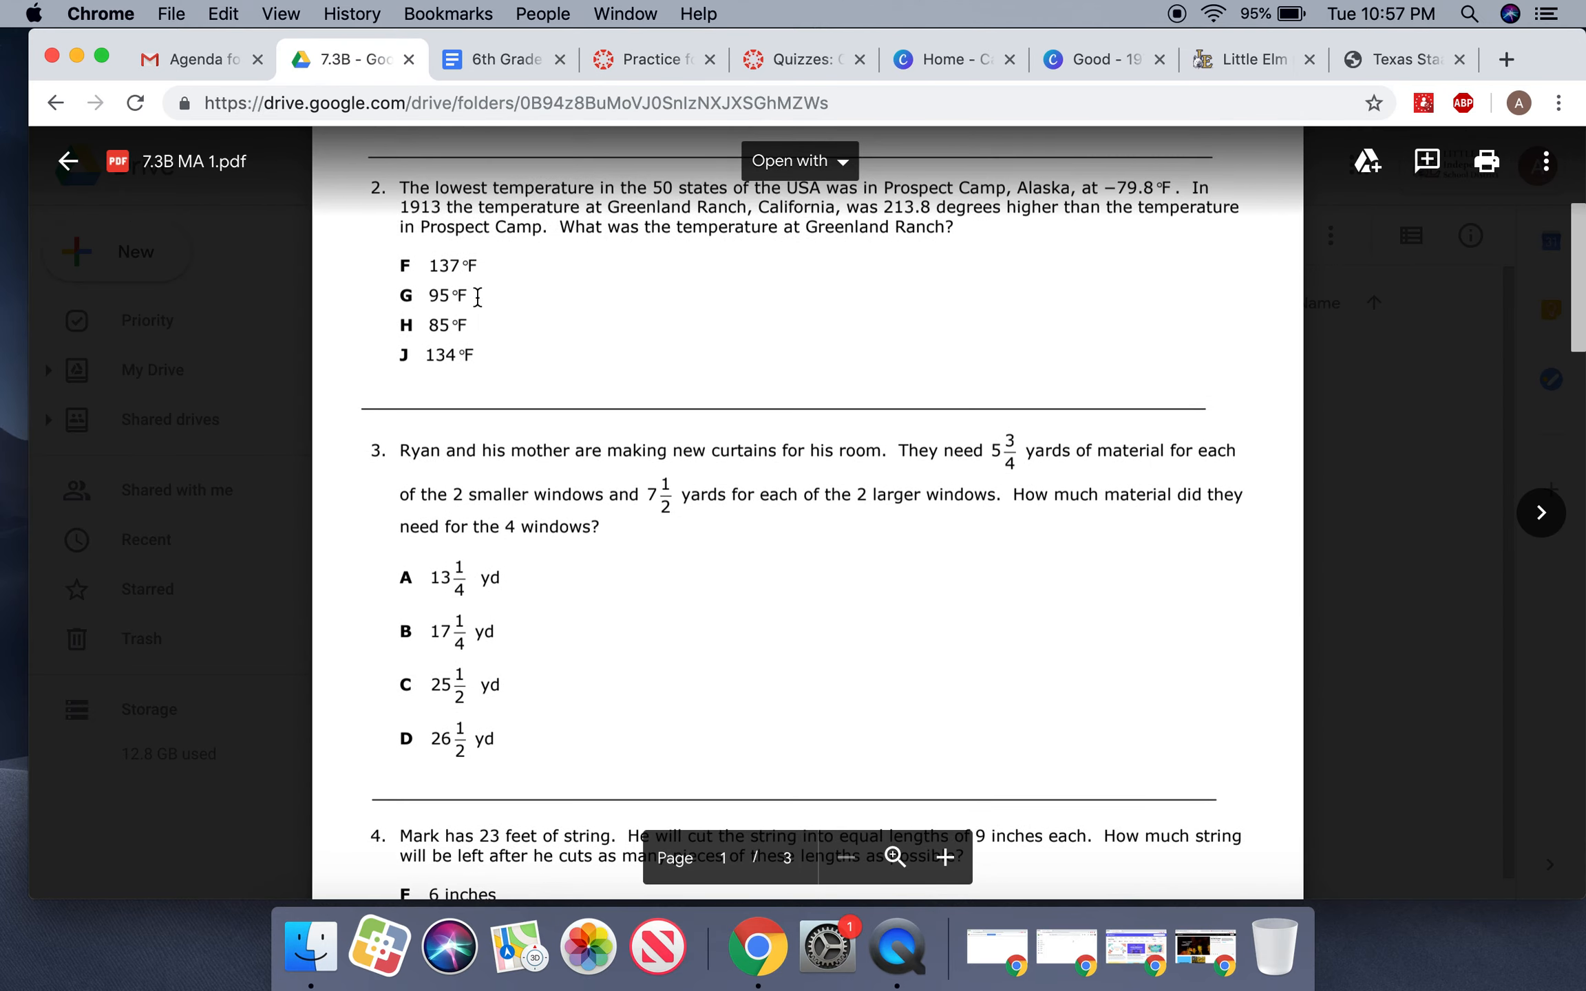
{"action": "scroll", "coordinate": [478, 298], "scroll_direction": "down", "scroll_amount": 1}
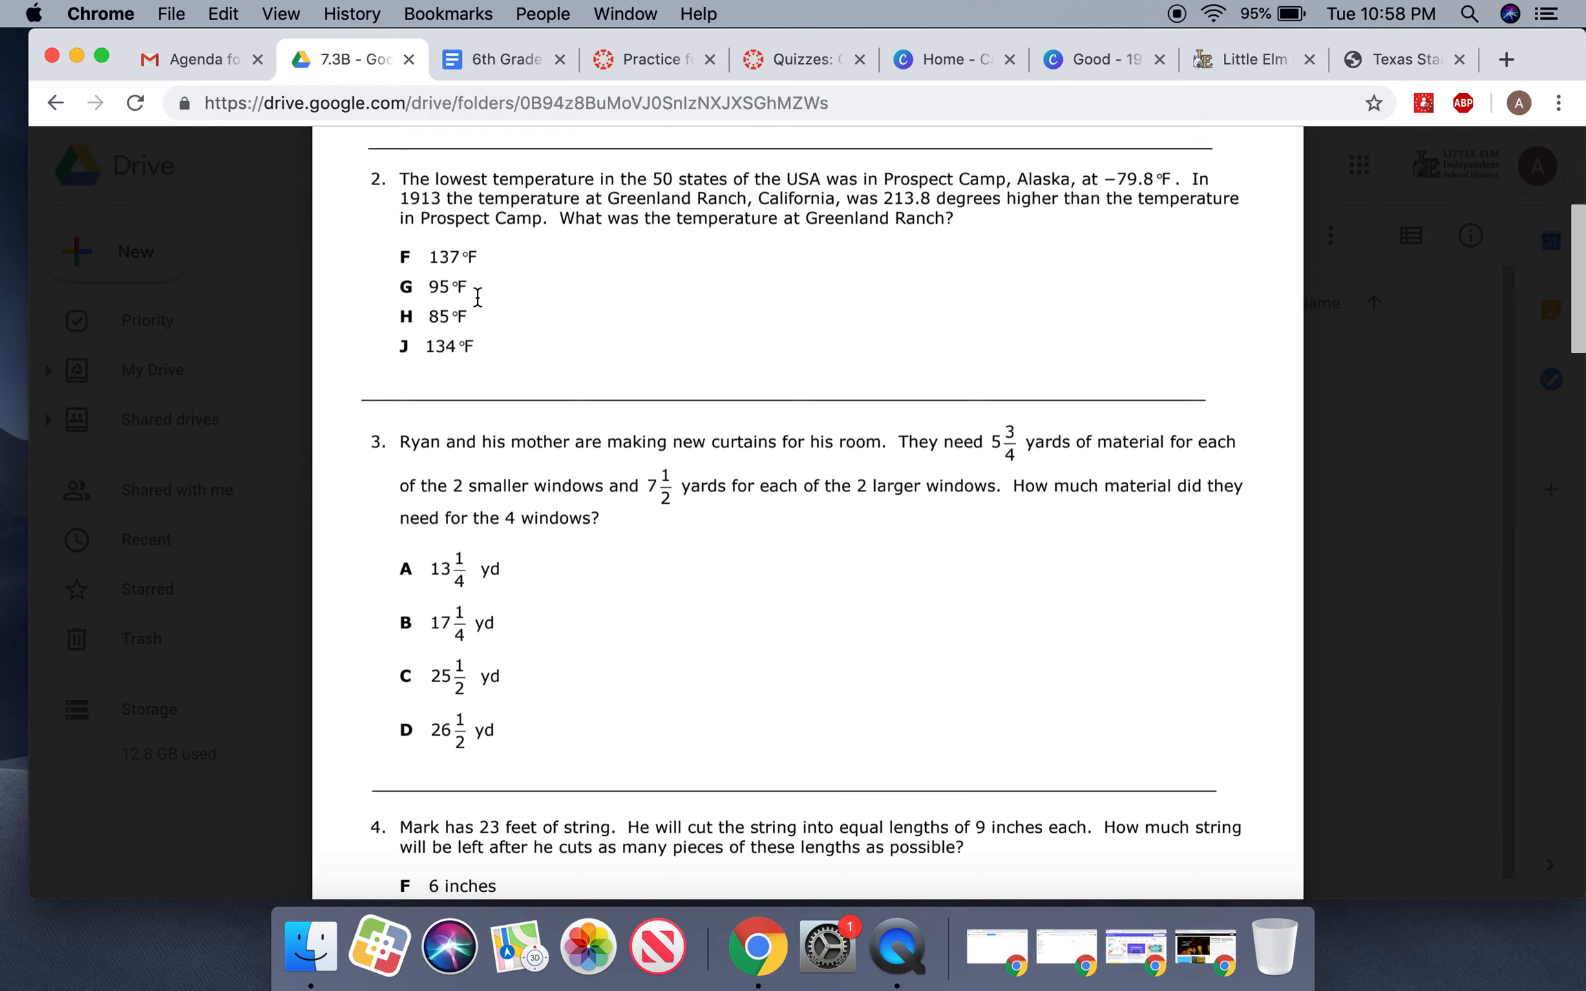
{"action": "left_click", "coordinate": [666, 60]}
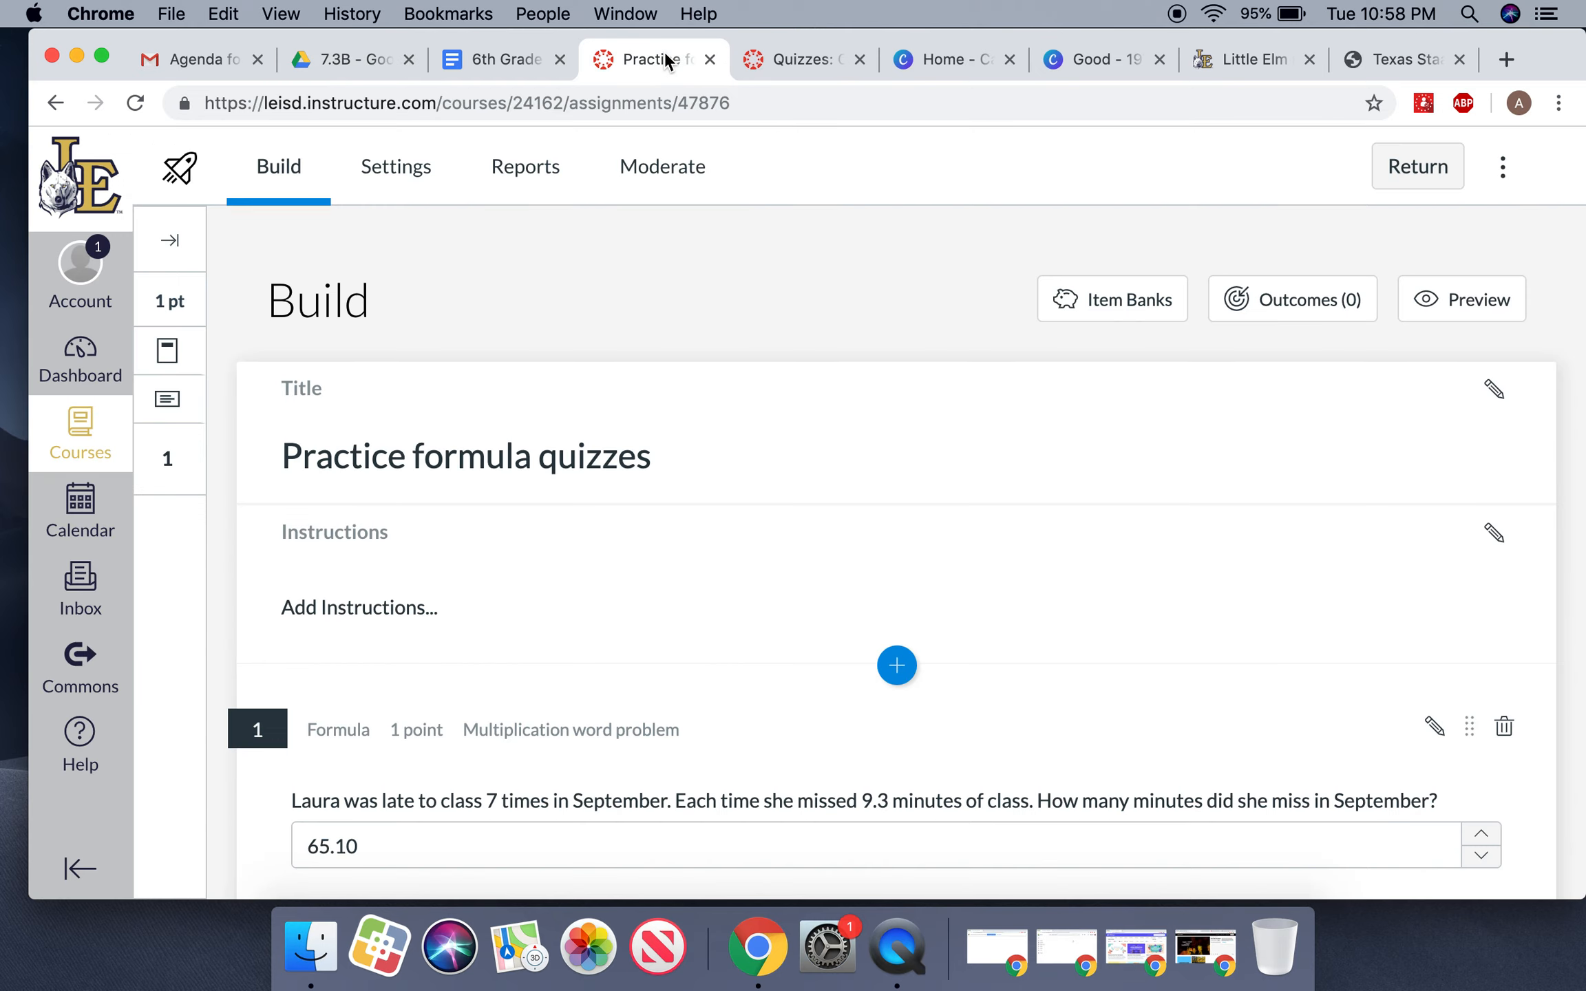
{"action": "scroll", "coordinate": [633, 413], "scroll_direction": "down", "scroll_amount": 2}
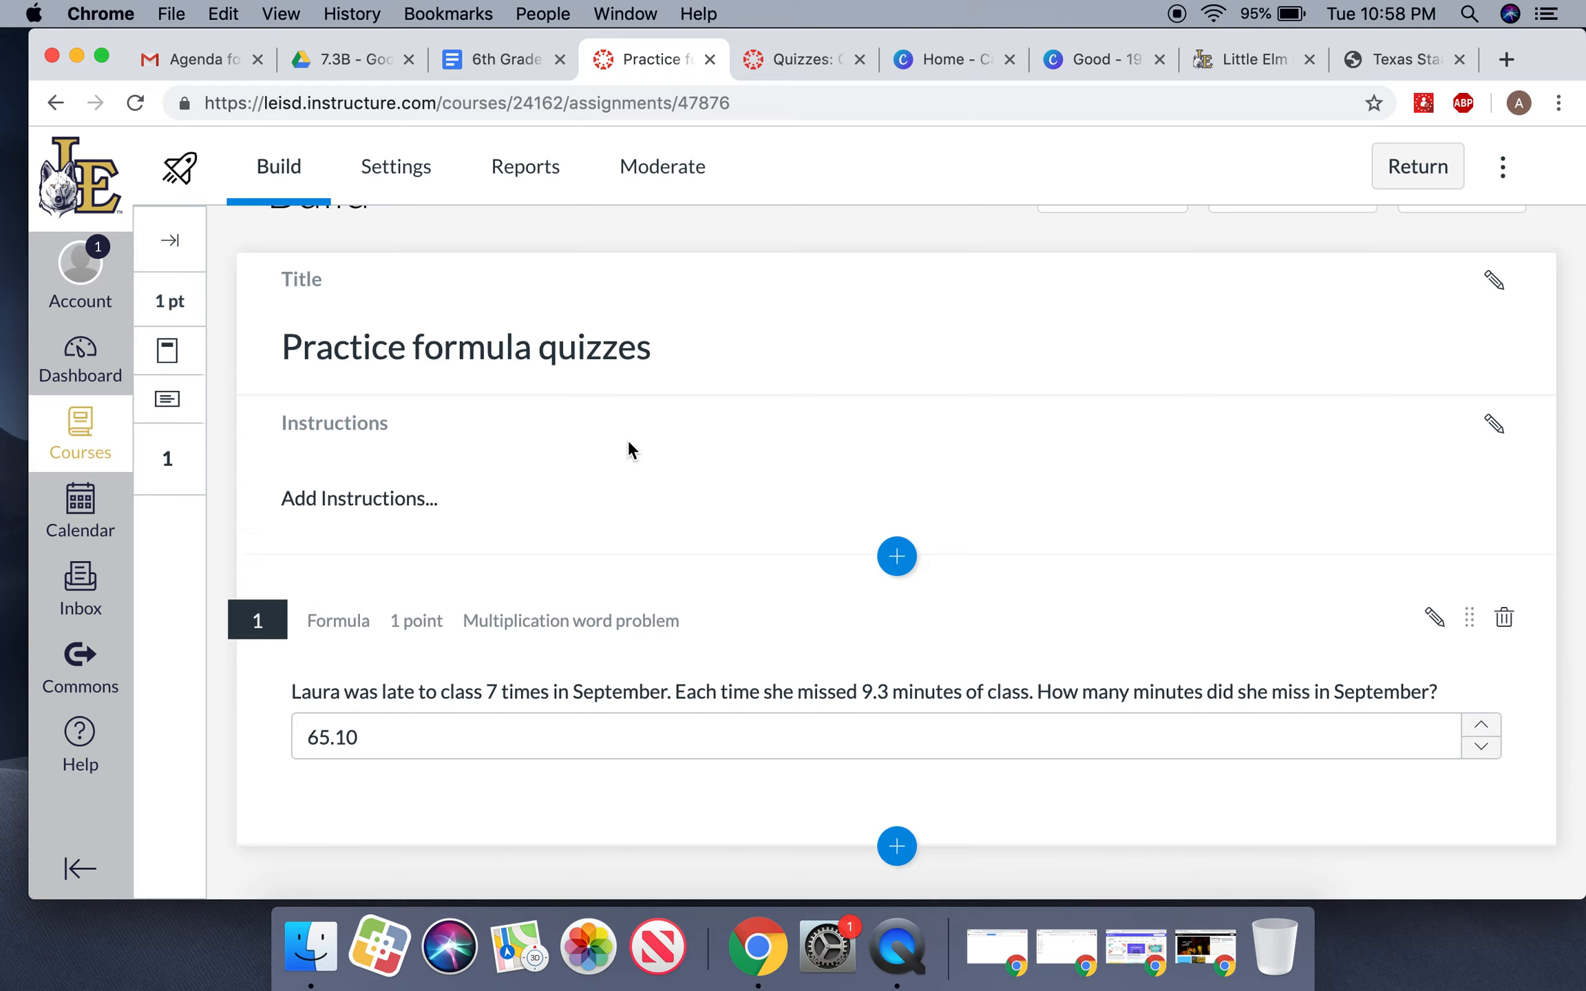
{"action": "scroll", "coordinate": [628, 442], "scroll_direction": "down", "scroll_amount": 1}
{"action": "scroll", "coordinate": [628, 442], "scroll_direction": "up", "scroll_amount": 1}
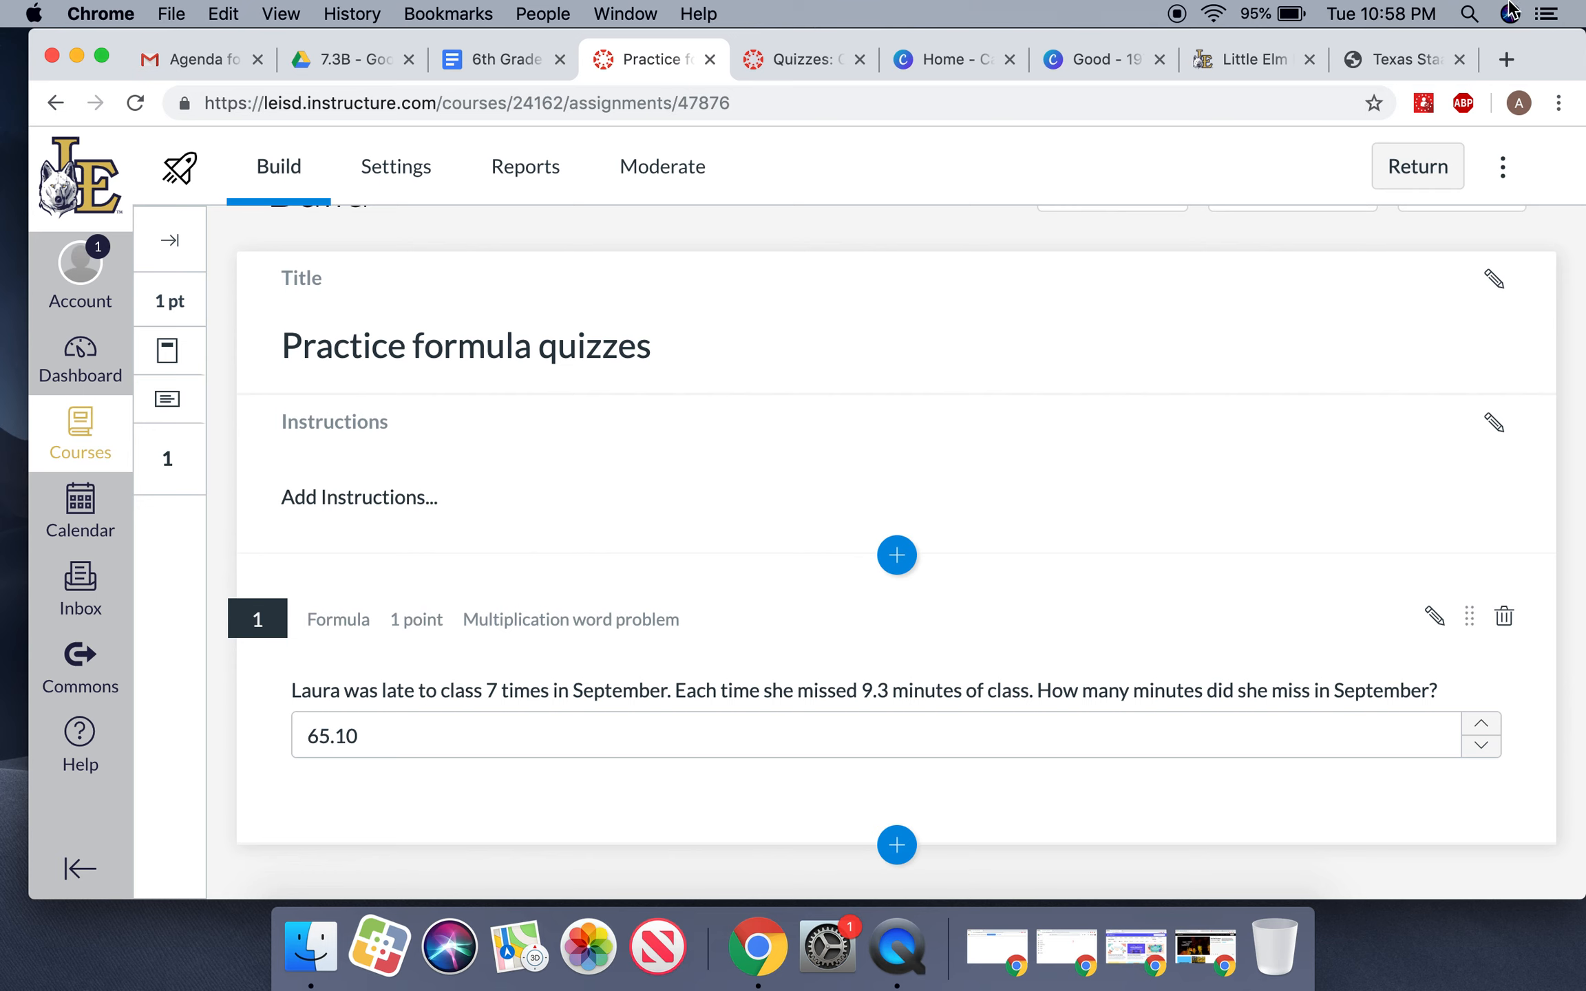
Step: Copy the text of question 11 about net force from the Texas STAAR Grade 8 Science 2019 test PDF
{"action": "left_click", "coordinate": [1367, 75]}
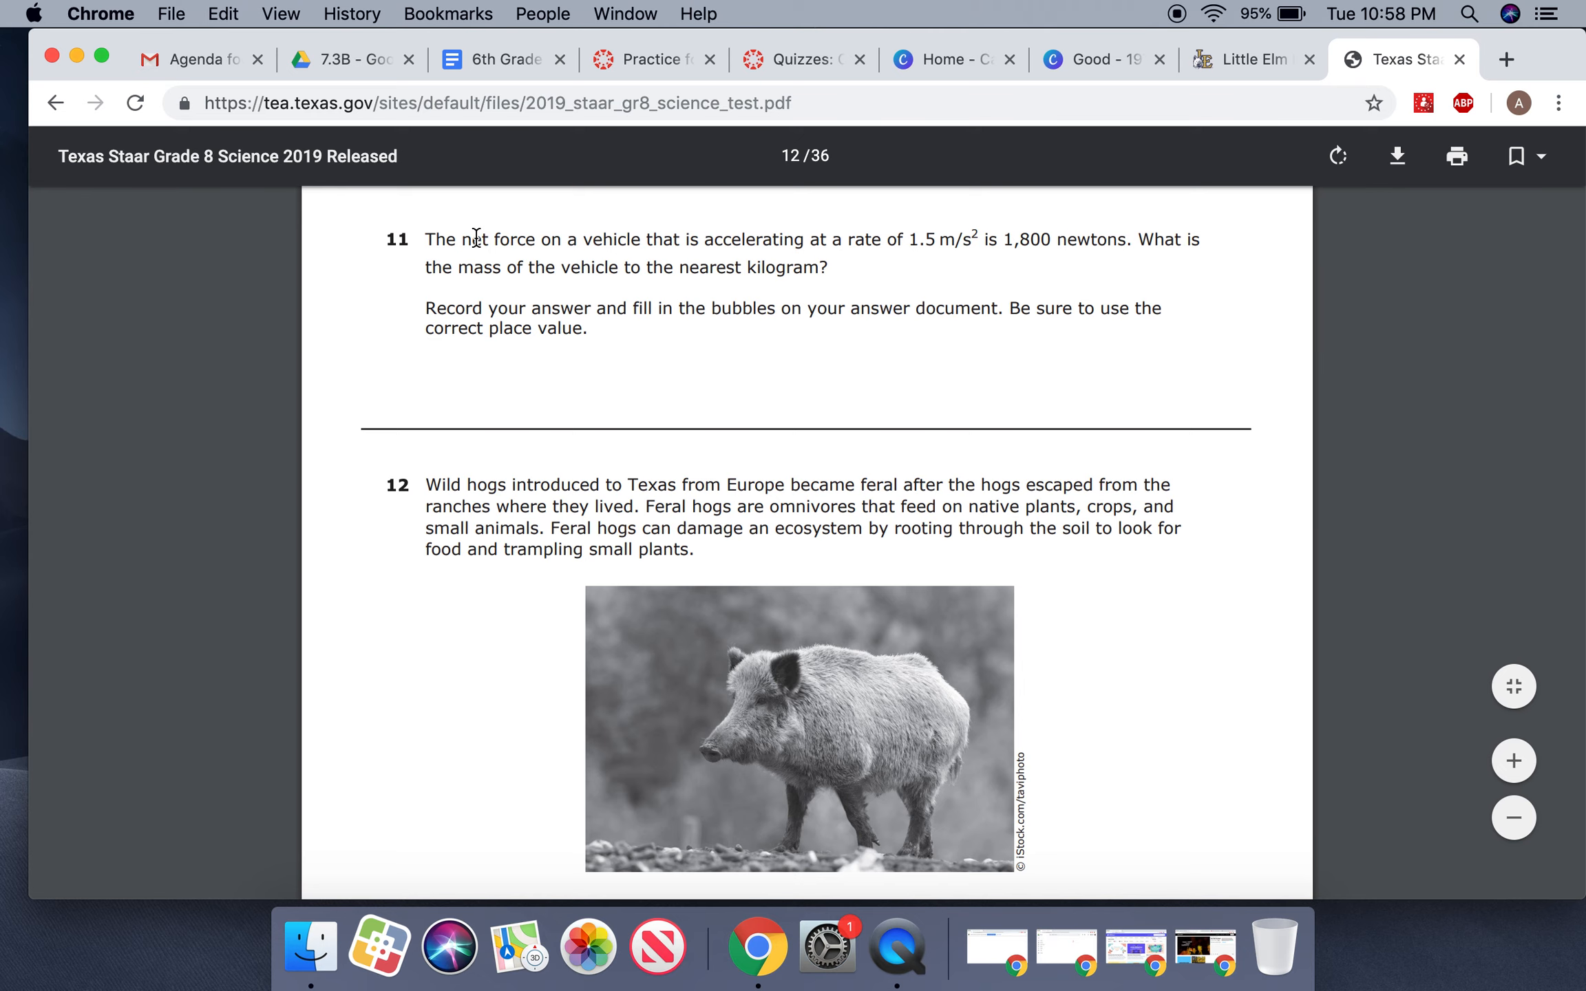
{"action": "scroll", "coordinate": [476, 238], "scroll_direction": "up", "scroll_amount": 2}
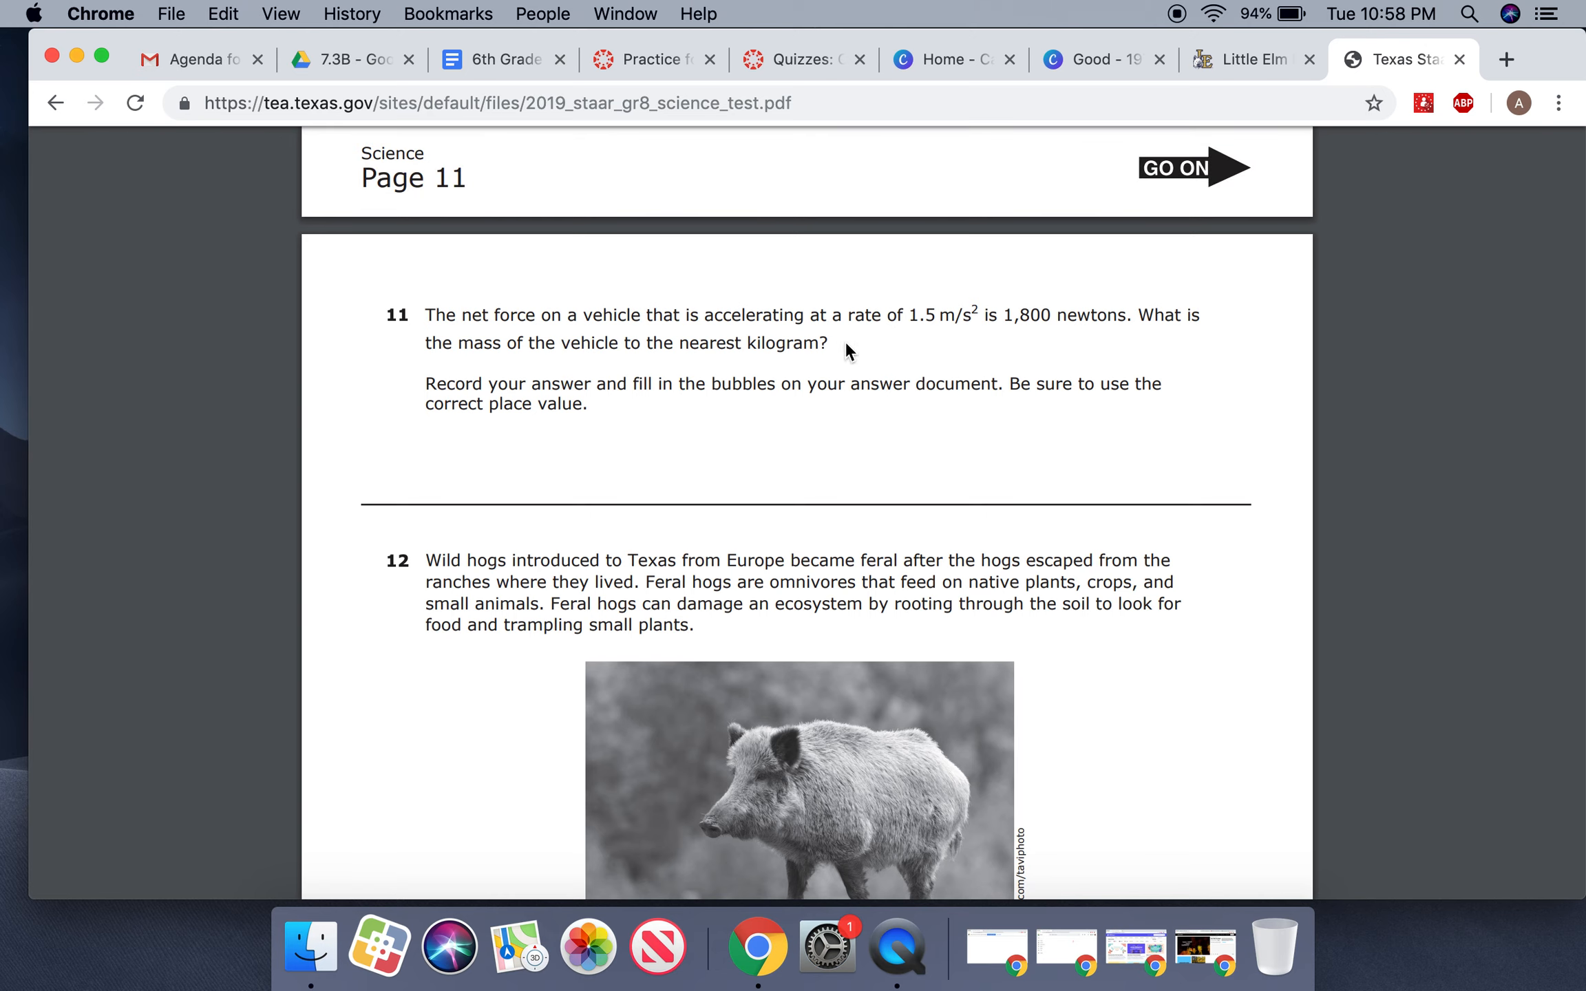
{"action": "left_click_drag", "start_coordinate": [834, 345], "coordinate": [424, 310]}
{"action": "key", "text": "super+c"}
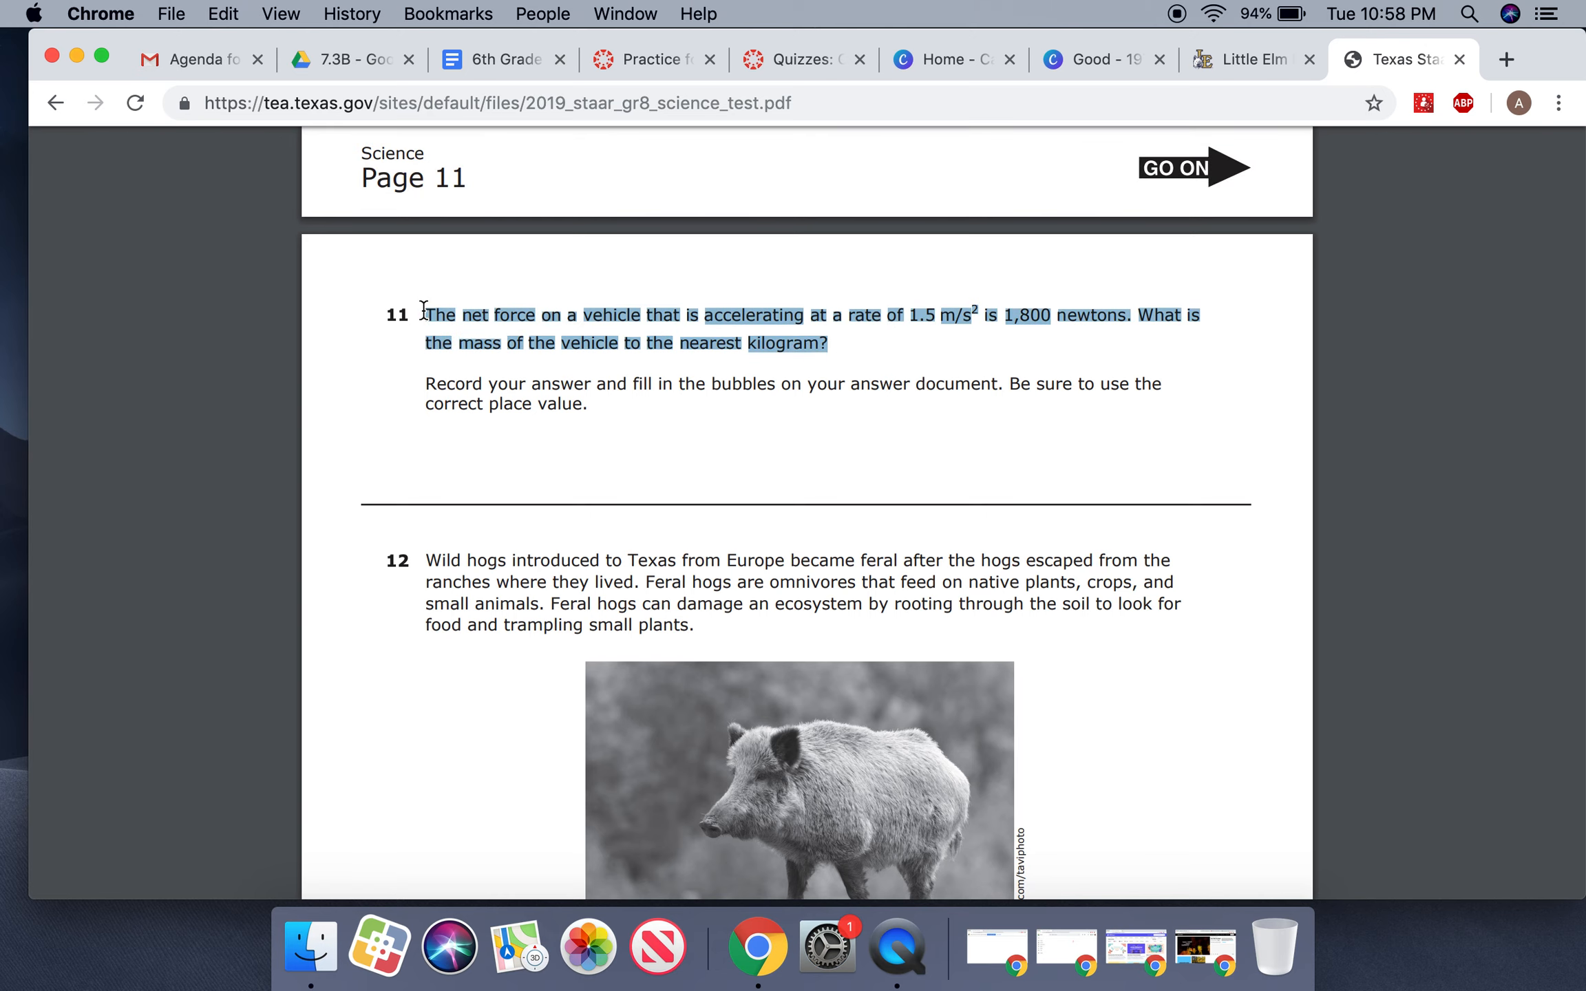
Step: Add a second Formula question to the quiz titled "Physics question" and paste the copied net force problem as its stem
{"action": "left_click", "coordinate": [650, 62]}
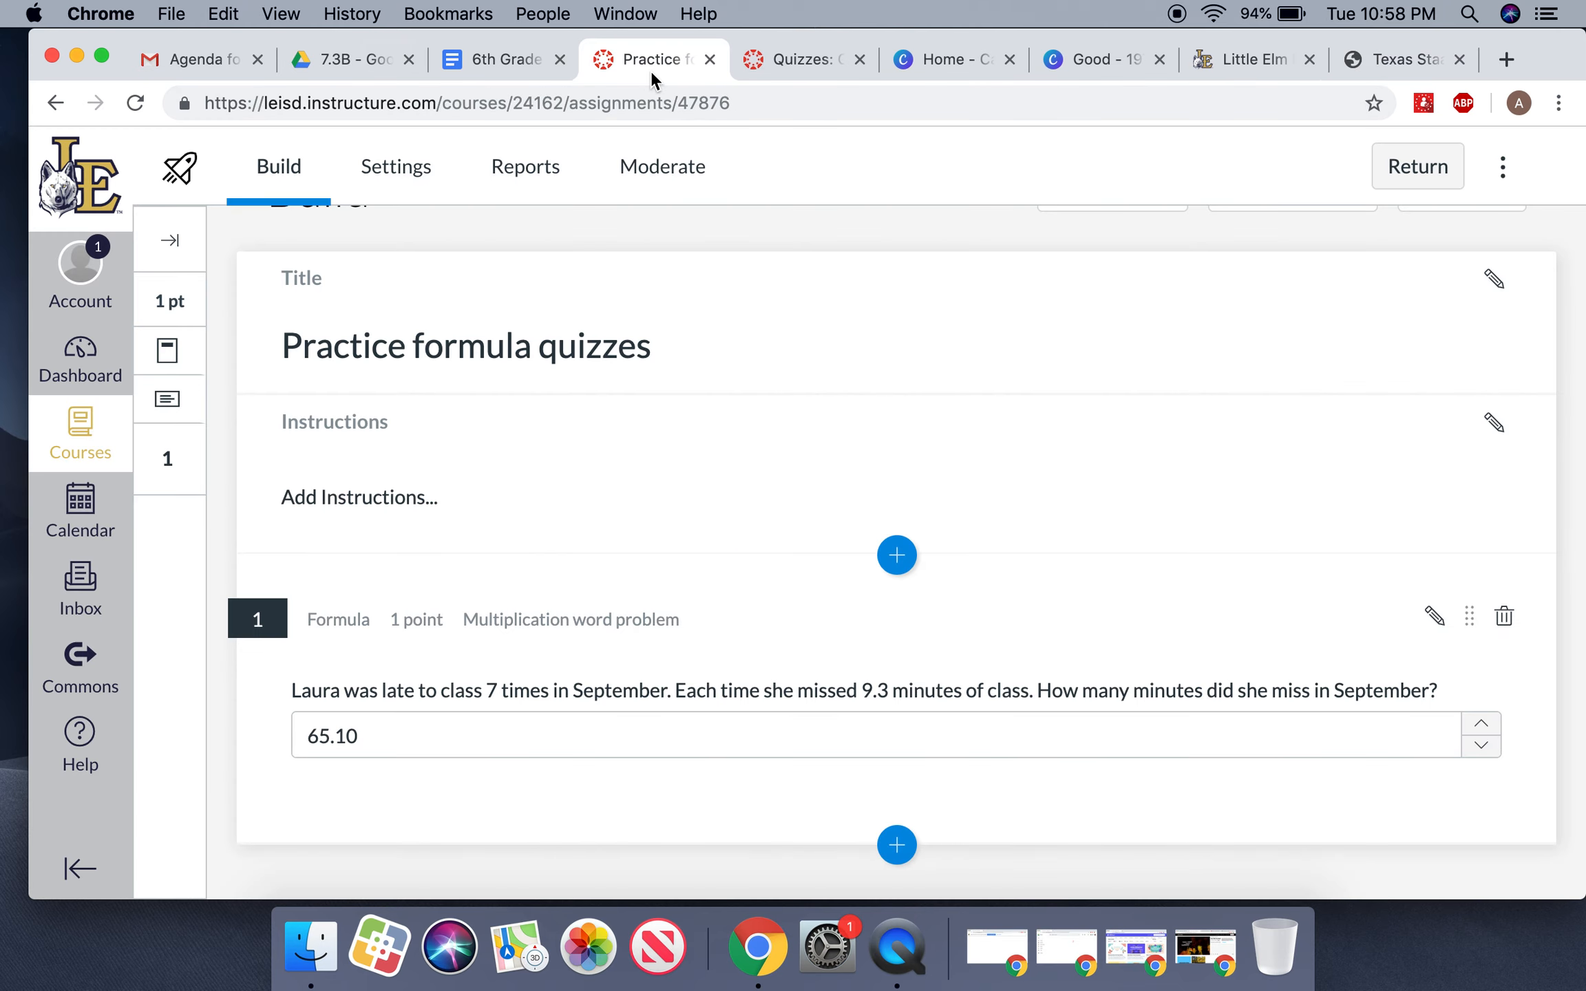
{"action": "left_click", "coordinate": [896, 844]}
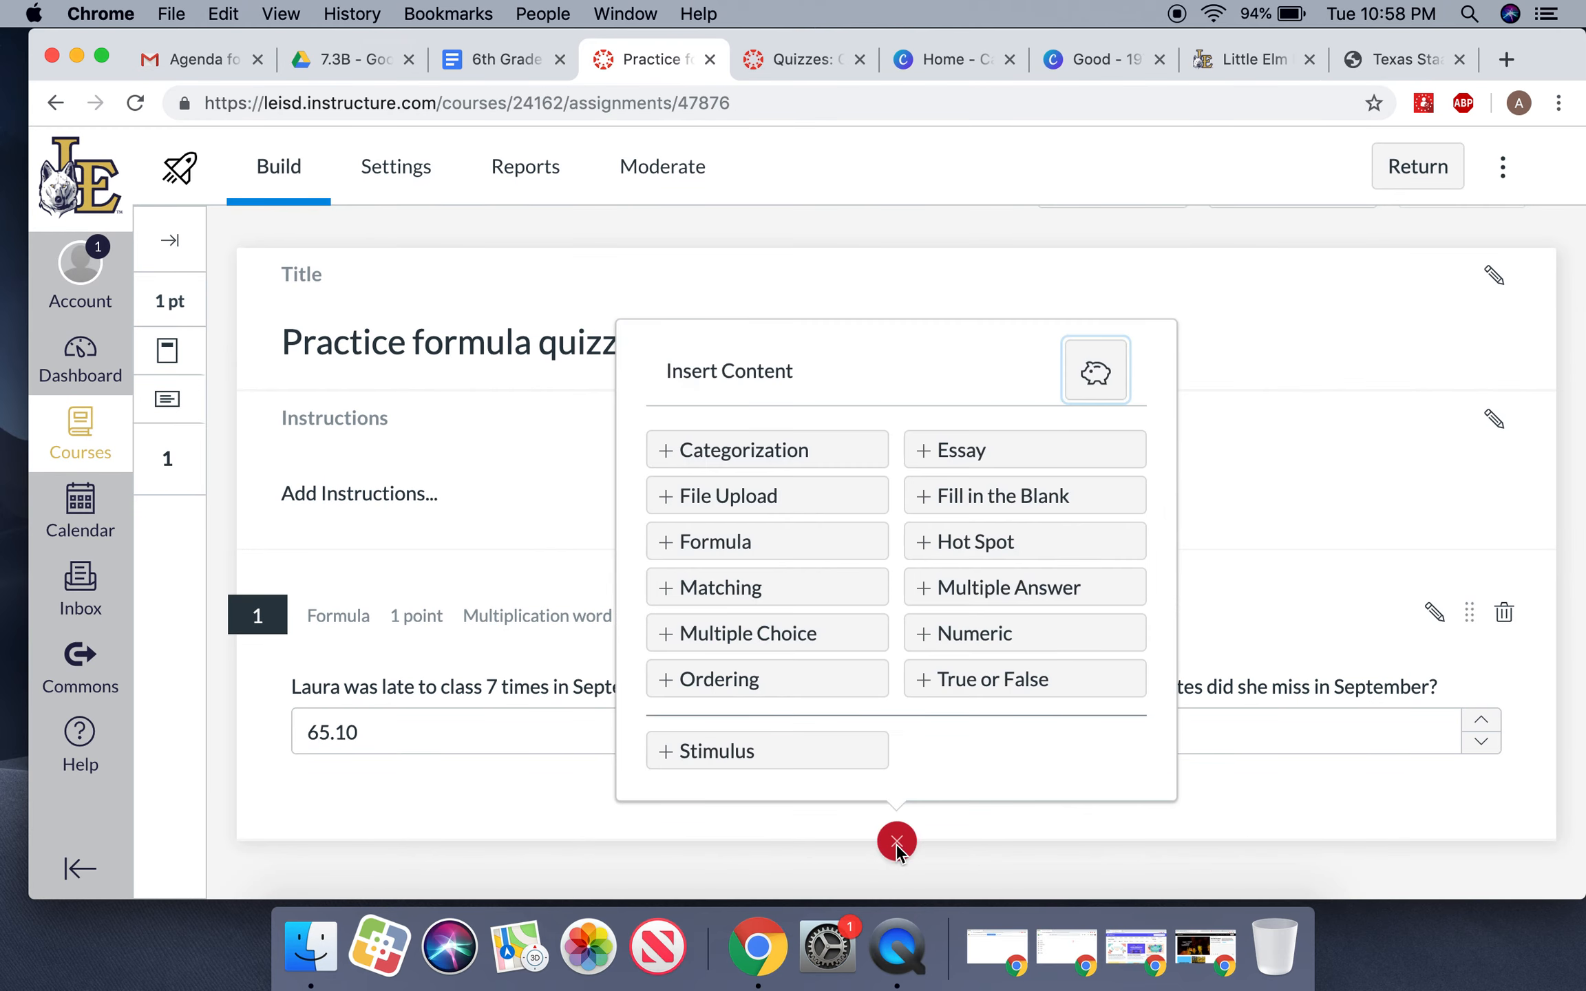
{"action": "left_click", "coordinate": [766, 555]}
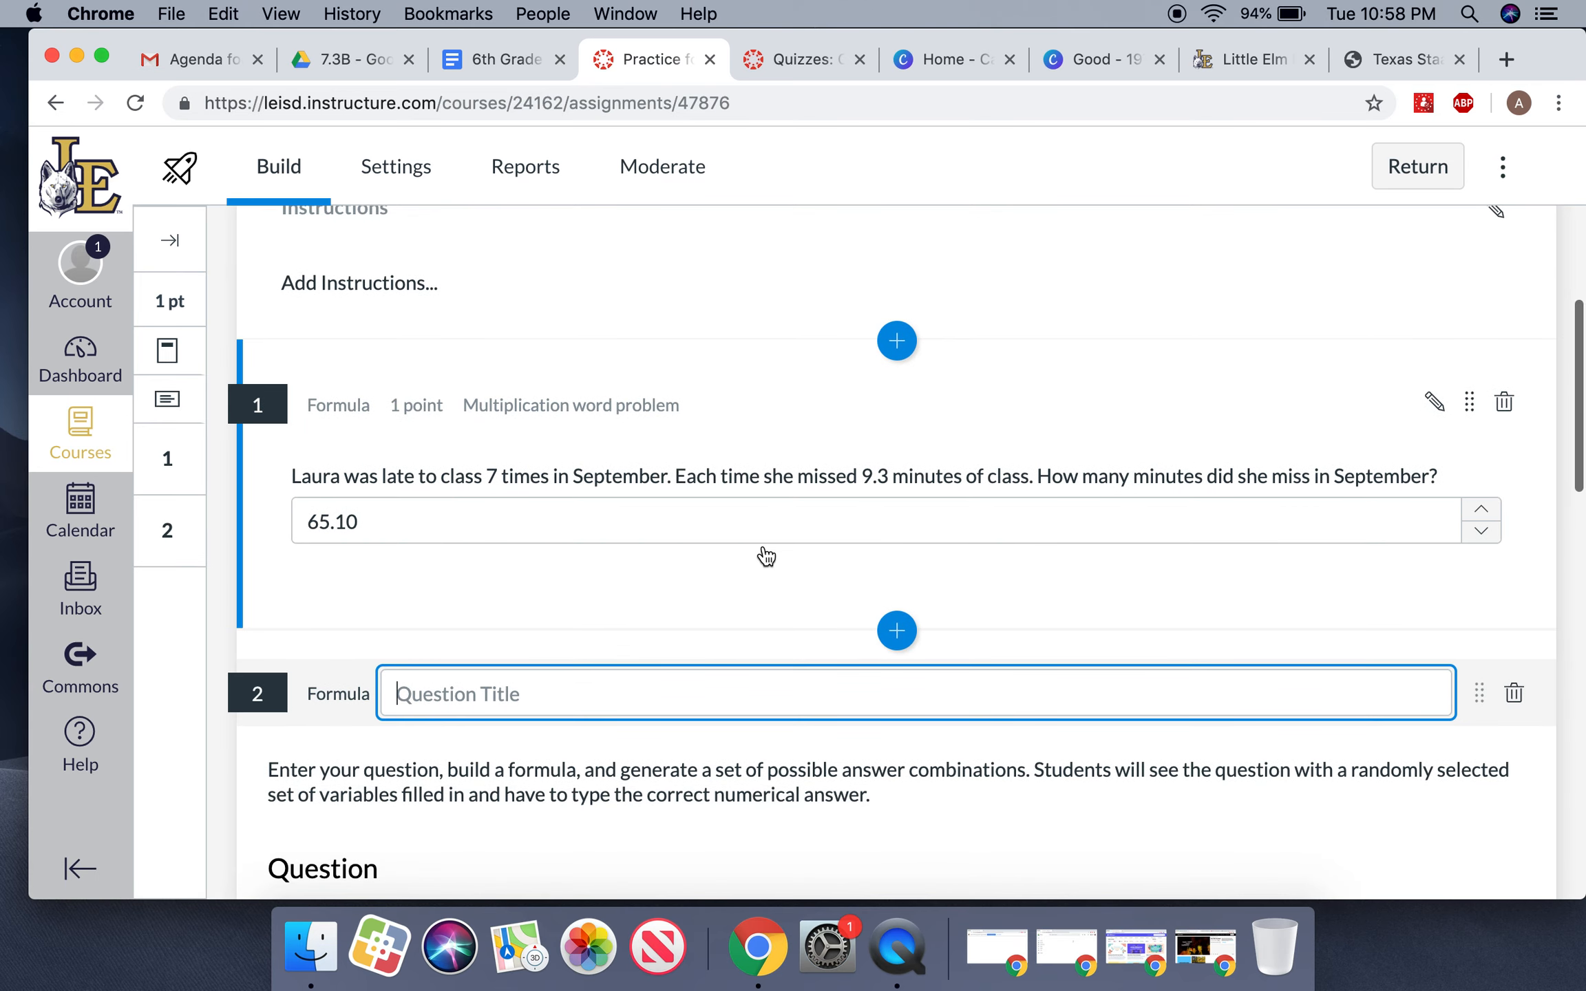
{"action": "scroll", "coordinate": [766, 555], "scroll_direction": "down", "scroll_amount": 4}
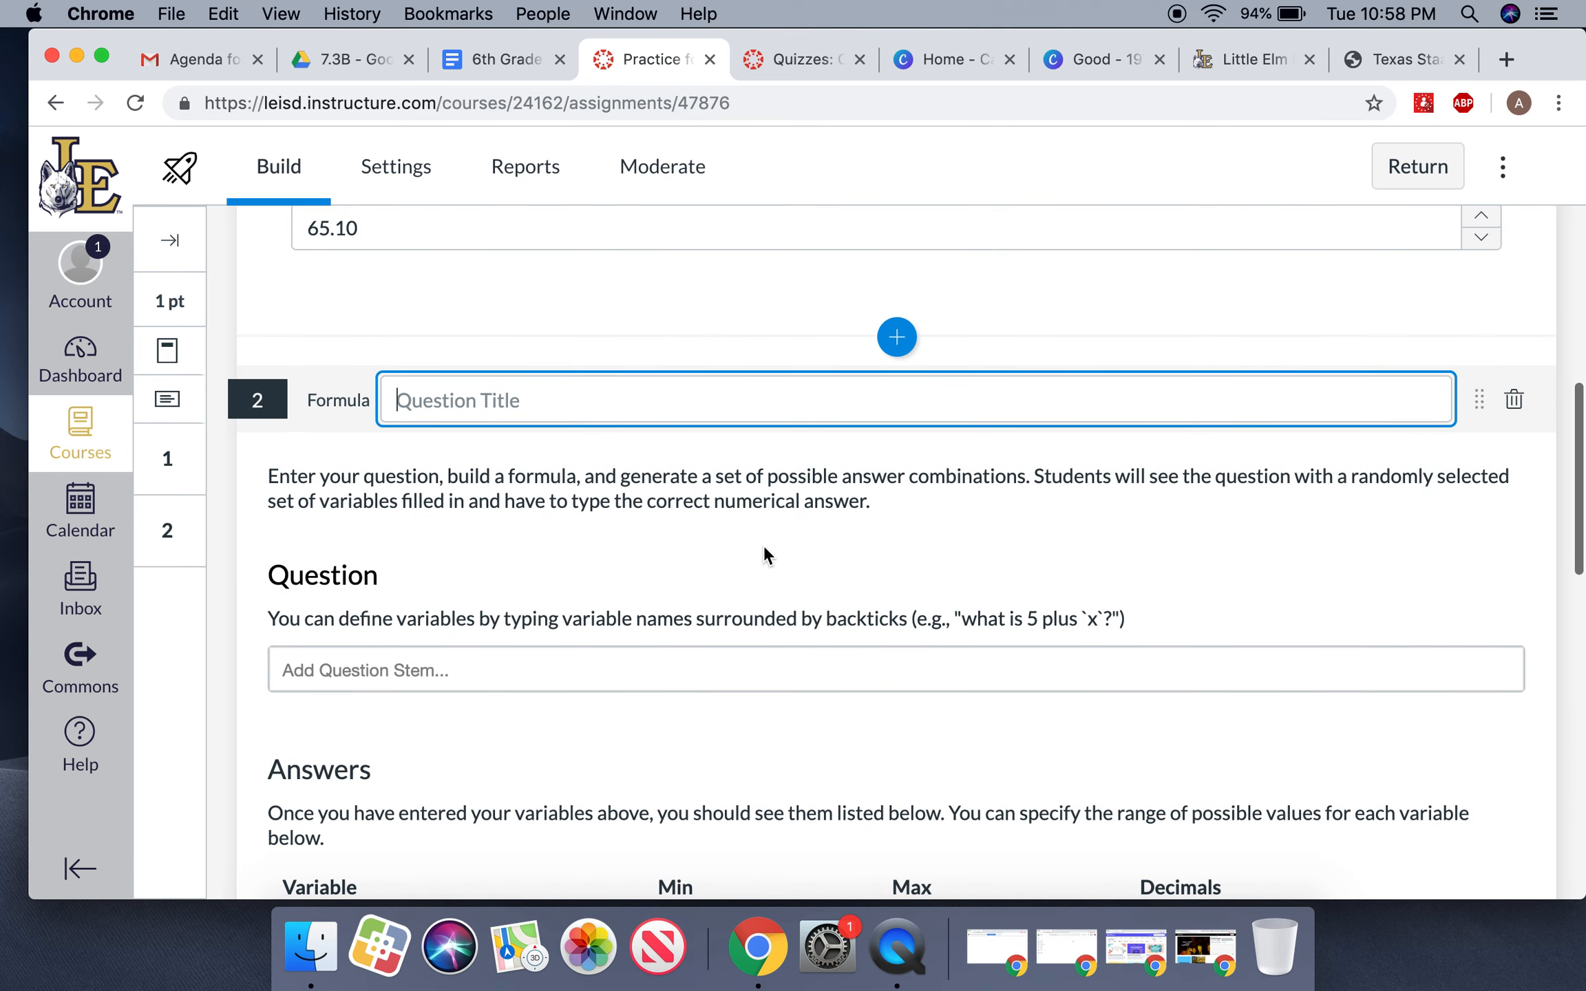
{"action": "type", "text": "Phy"}
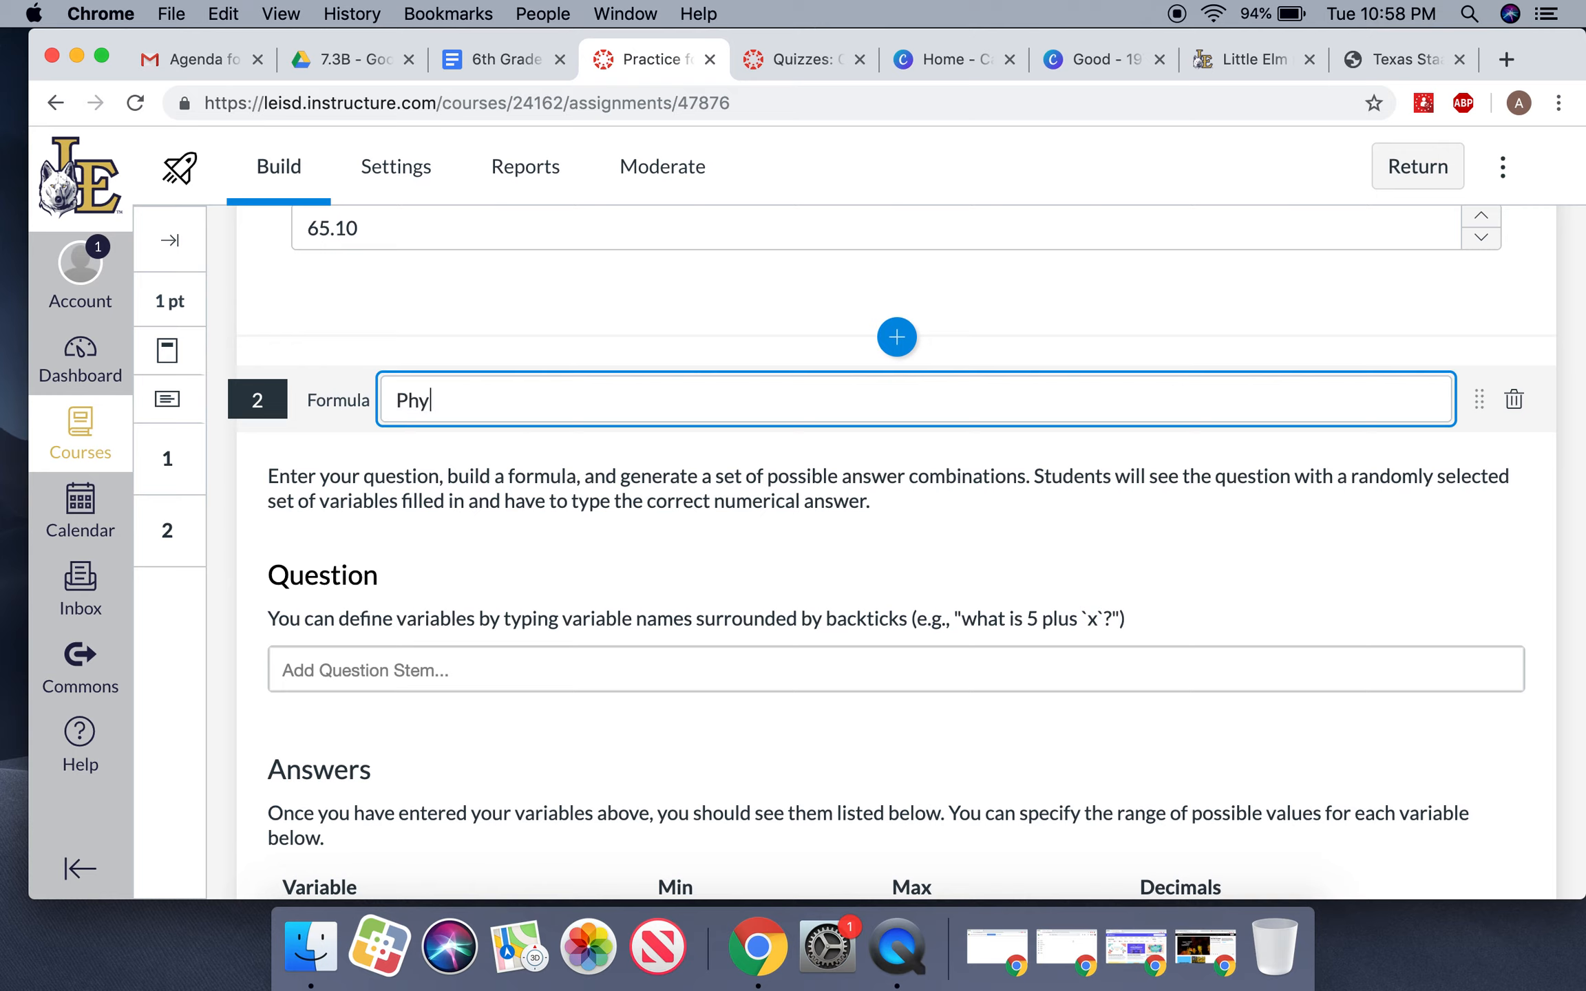
{"action": "type", "text": "sics question"}
{"action": "left_click", "coordinate": [623, 669]}
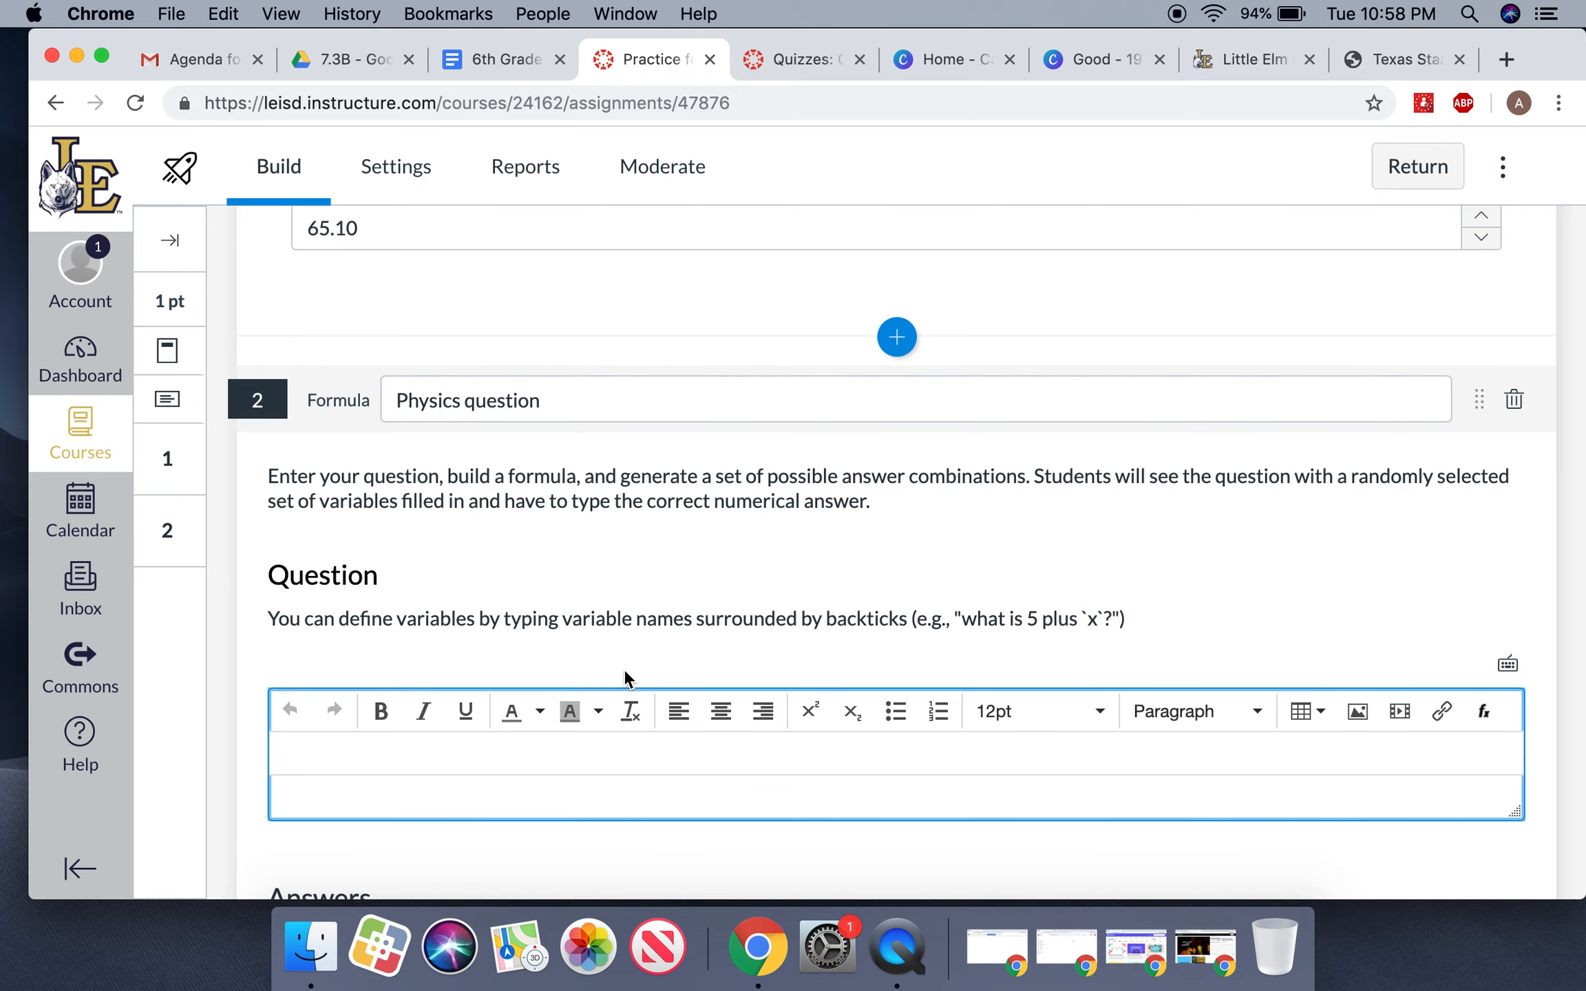
{"action": "key", "text": "super+v"}
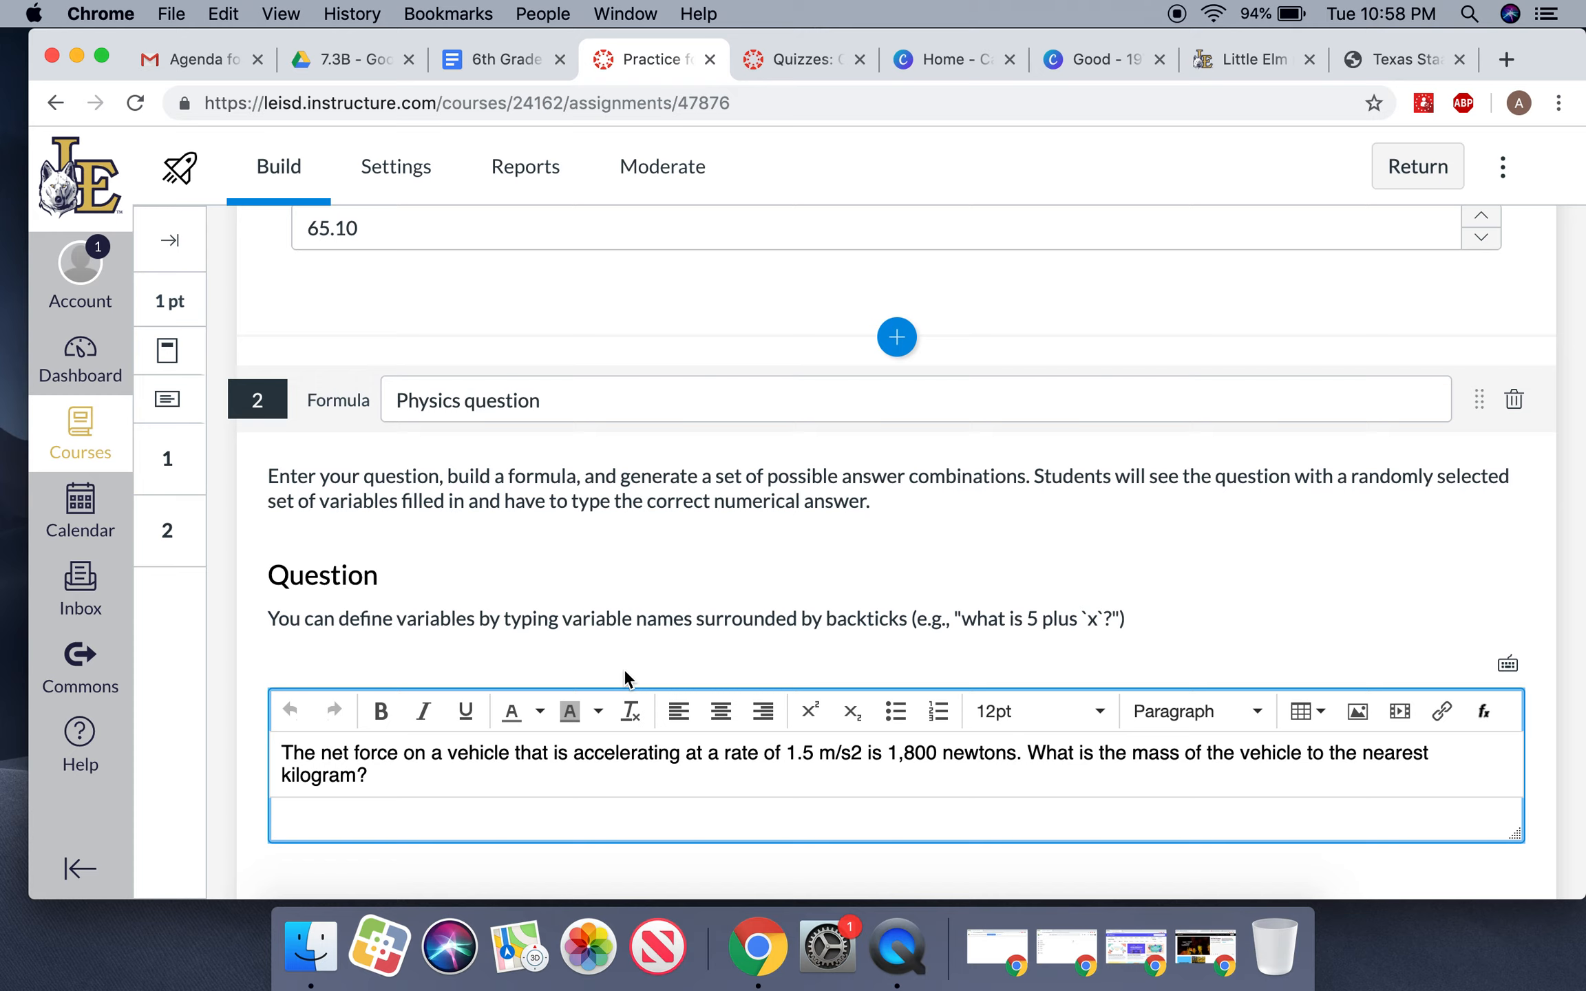
Step: Replace the acceleration value 1.5 in the question stem with the variable `a`
{"action": "left_click", "coordinate": [814, 752]}
{"action": "key", "text": "BackSpace"}
{"action": "key", "text": "BackSpace"}
{"action": "key", "text": "BackSpace"}
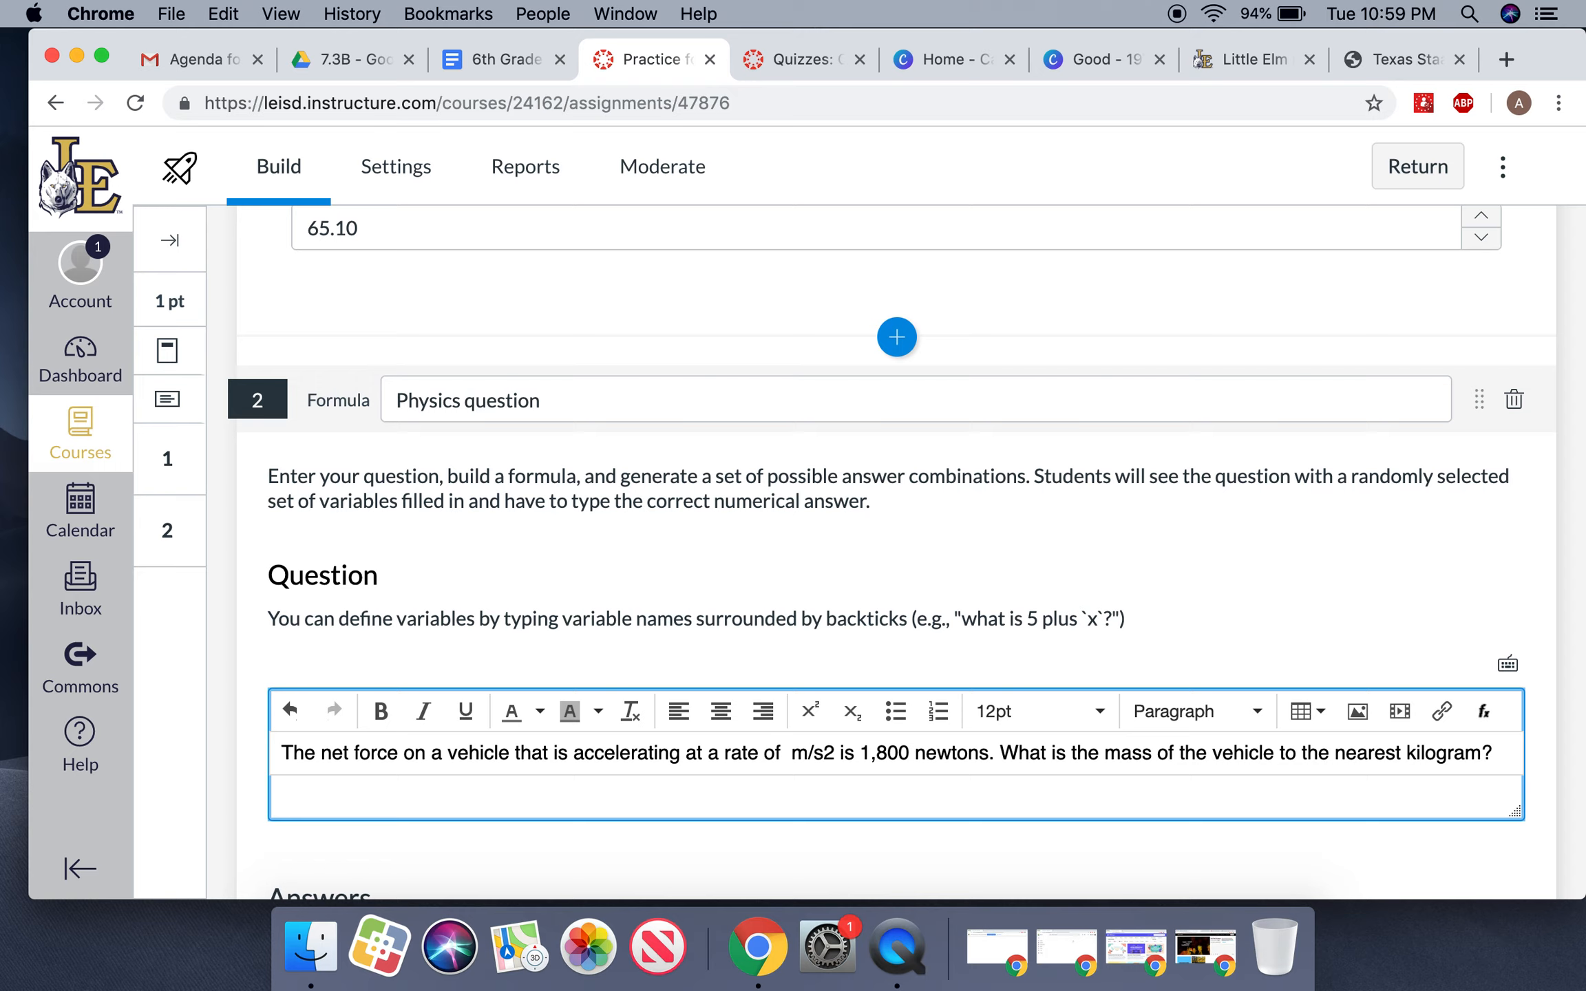
{"action": "type", "text": "`a`"}
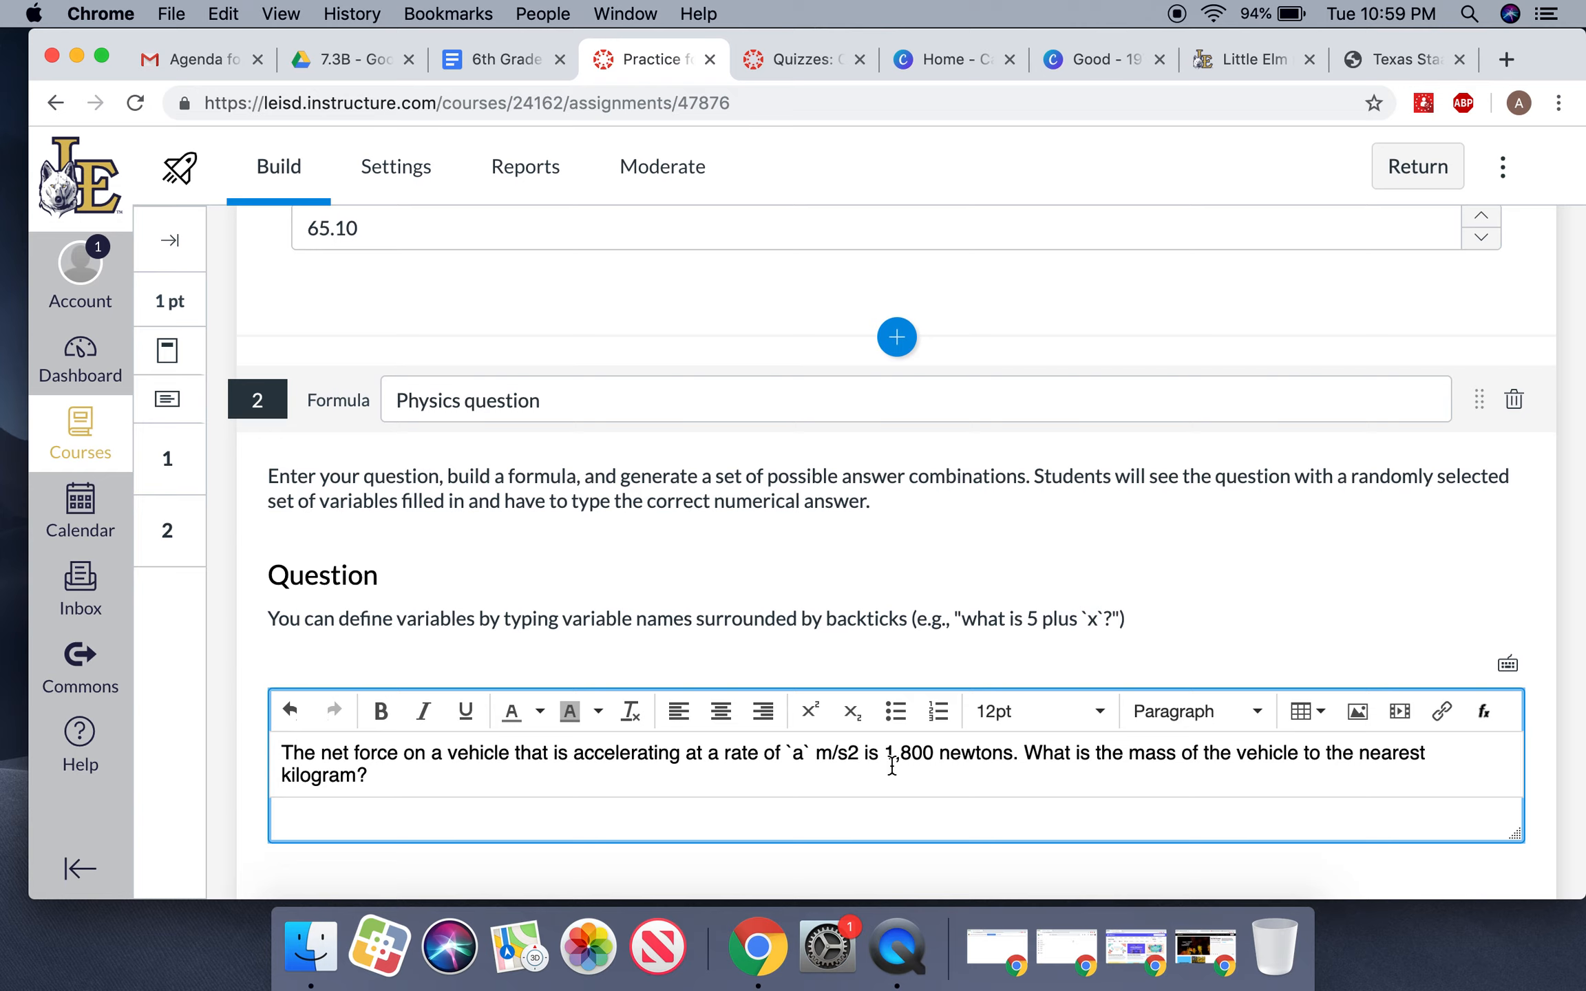
Step: Replace the force value 1,800 in the question stem with the variable `F`
{"action": "left_click", "coordinate": [935, 752]}
{"action": "key", "text": "BackSpace"}
{"action": "key", "text": "BackSpace"}
{"action": "key", "text": "BackSpace"}
{"action": "key", "text": "BackSpace"}
{"action": "key", "text": "BackSpace"}
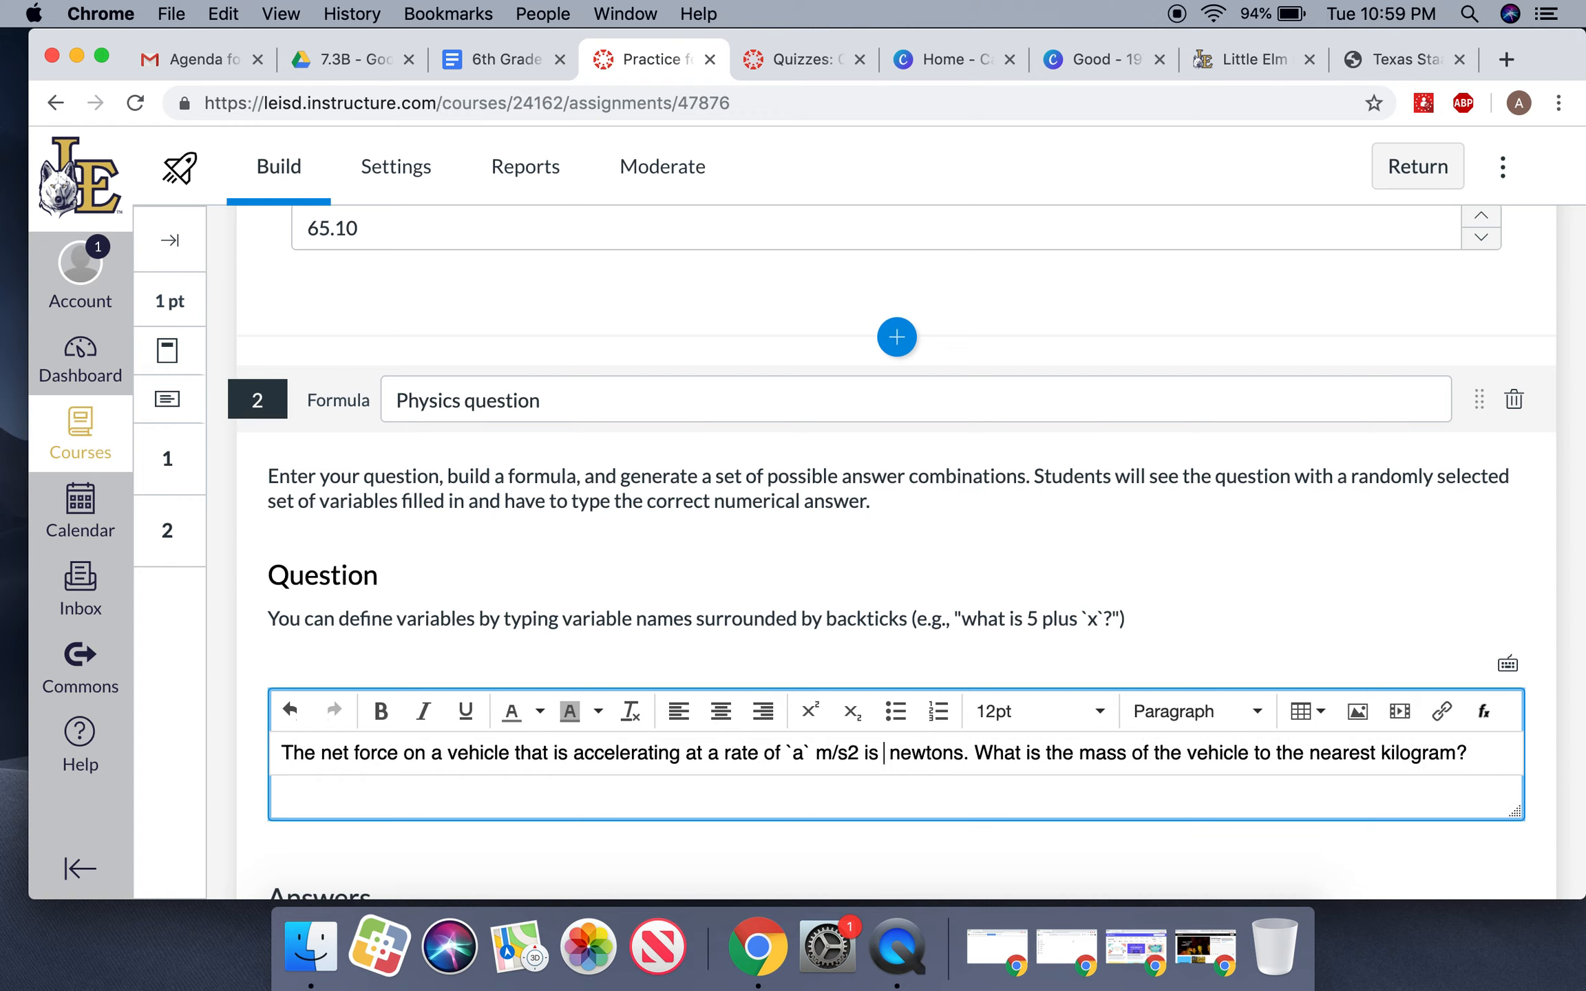
{"action": "type", "text": "`F`"}
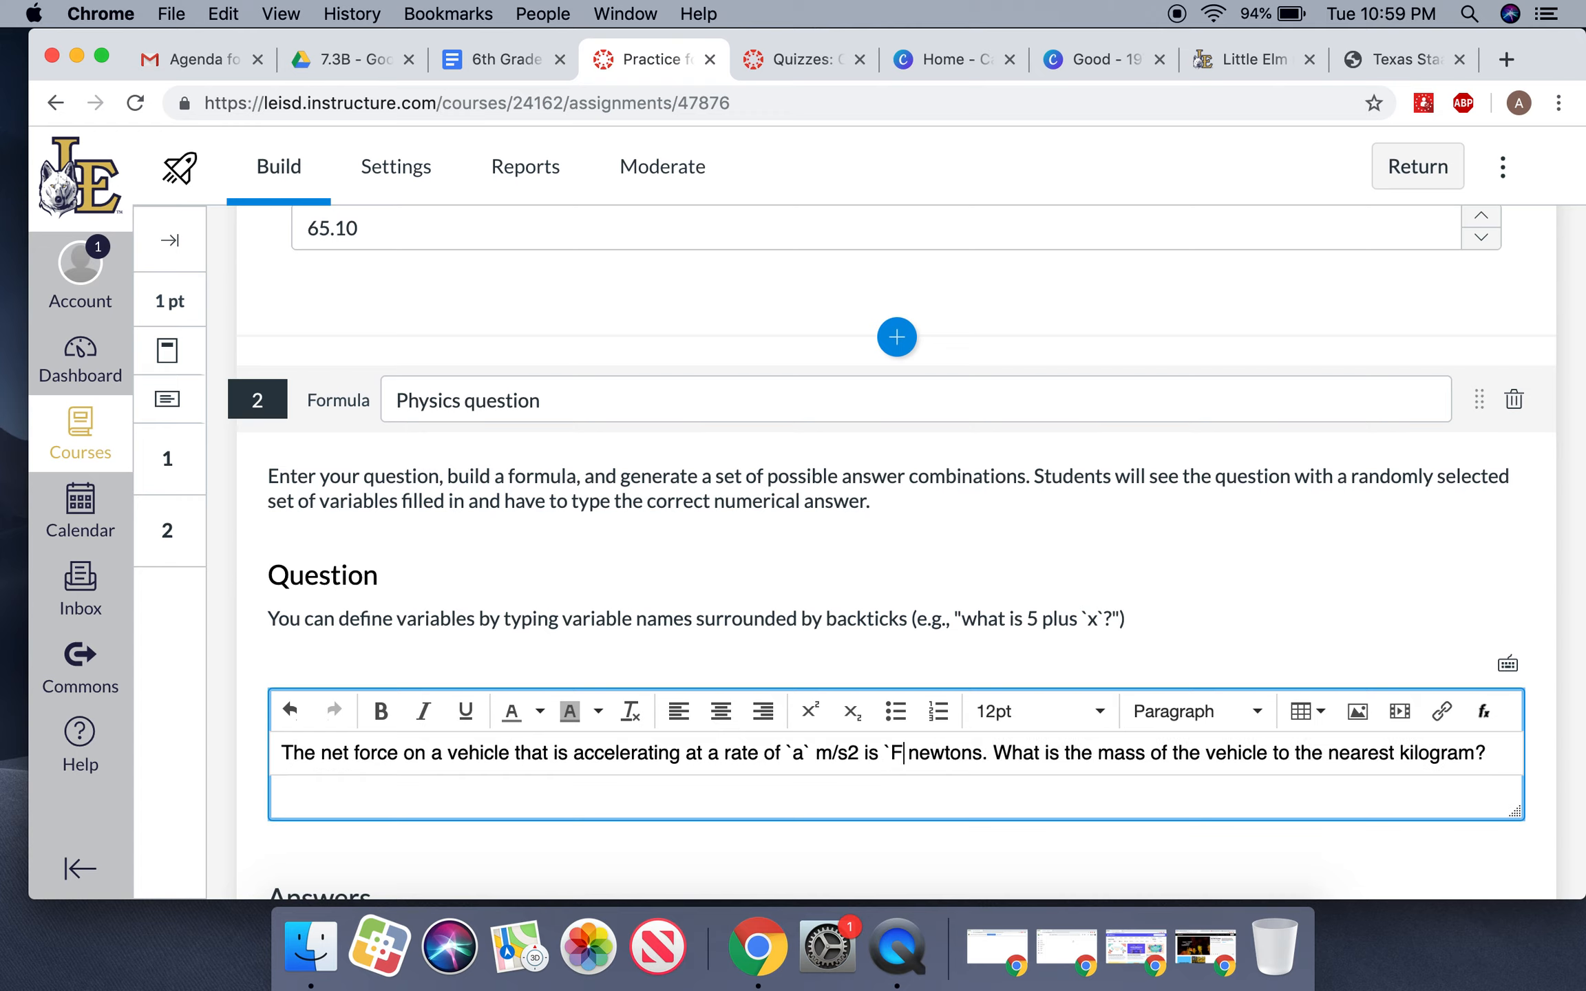
Step: Extend the title of question 2 to read "Physics question: F=ma"
{"action": "scroll", "coordinate": [905, 553], "scroll_direction": "down", "scroll_amount": 1}
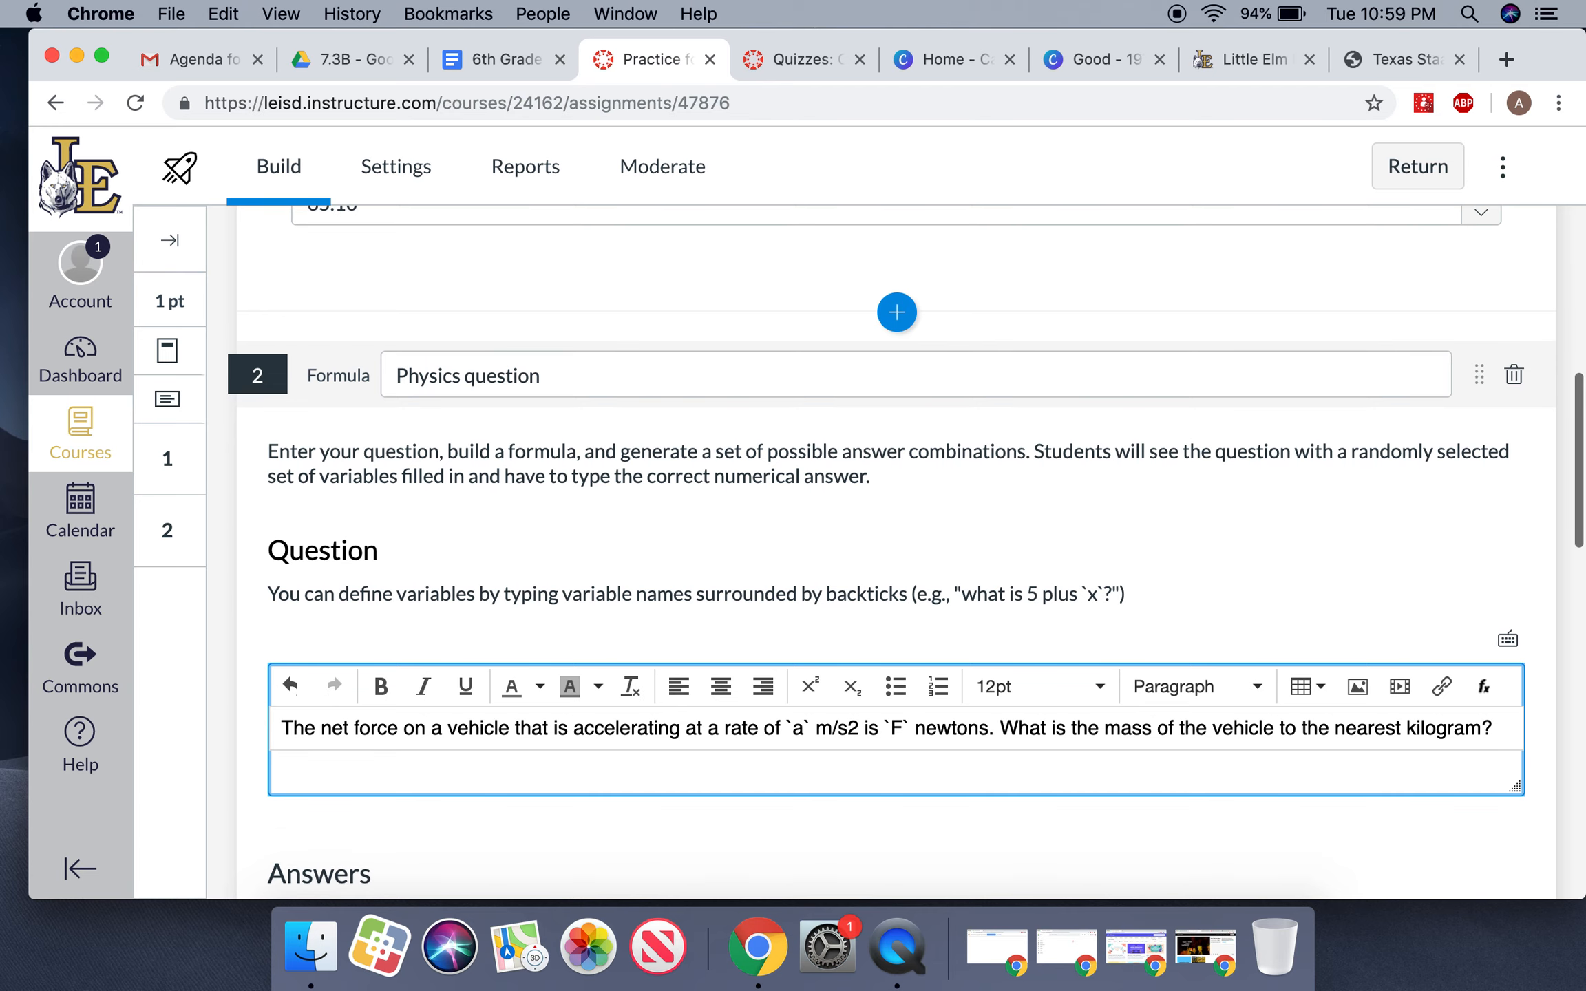
{"action": "scroll", "coordinate": [655, 375], "scroll_direction": "down", "scroll_amount": 1}
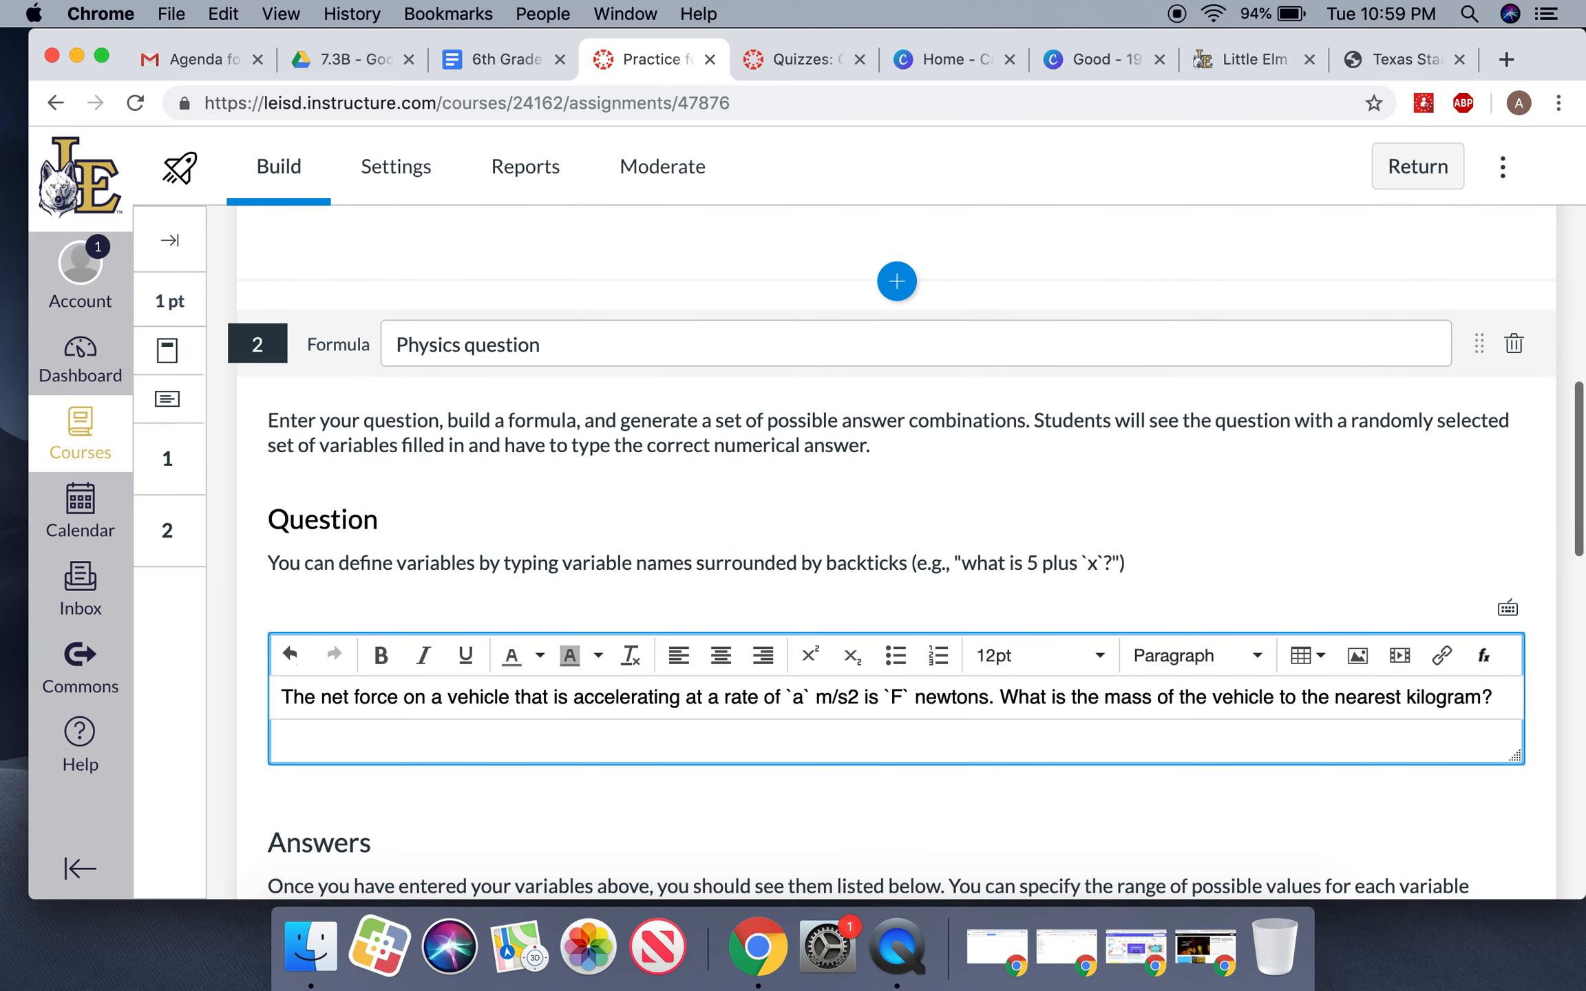
{"action": "left_click", "coordinate": [651, 337]}
{"action": "type", "text": ":"}
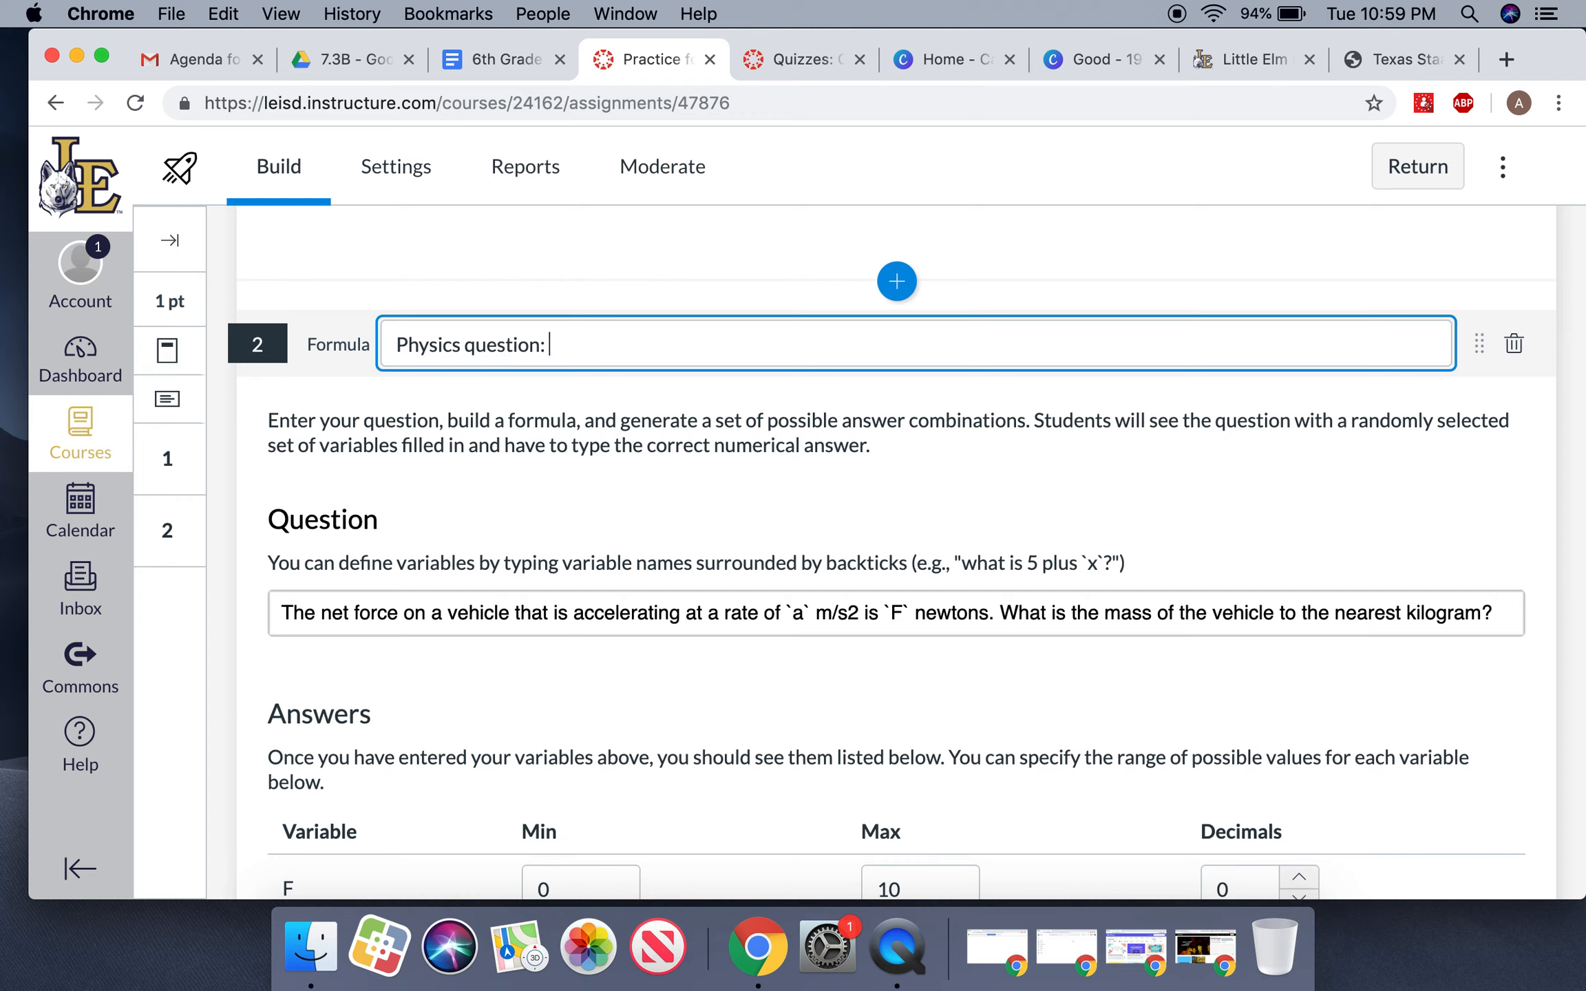
{"action": "type", "text": " F=ma"}
Step: Set the range of variable F to a minimum of 1000 and a maximum of 3000
{"action": "scroll", "coordinate": [895, 551], "scroll_direction": "down", "scroll_amount": 4}
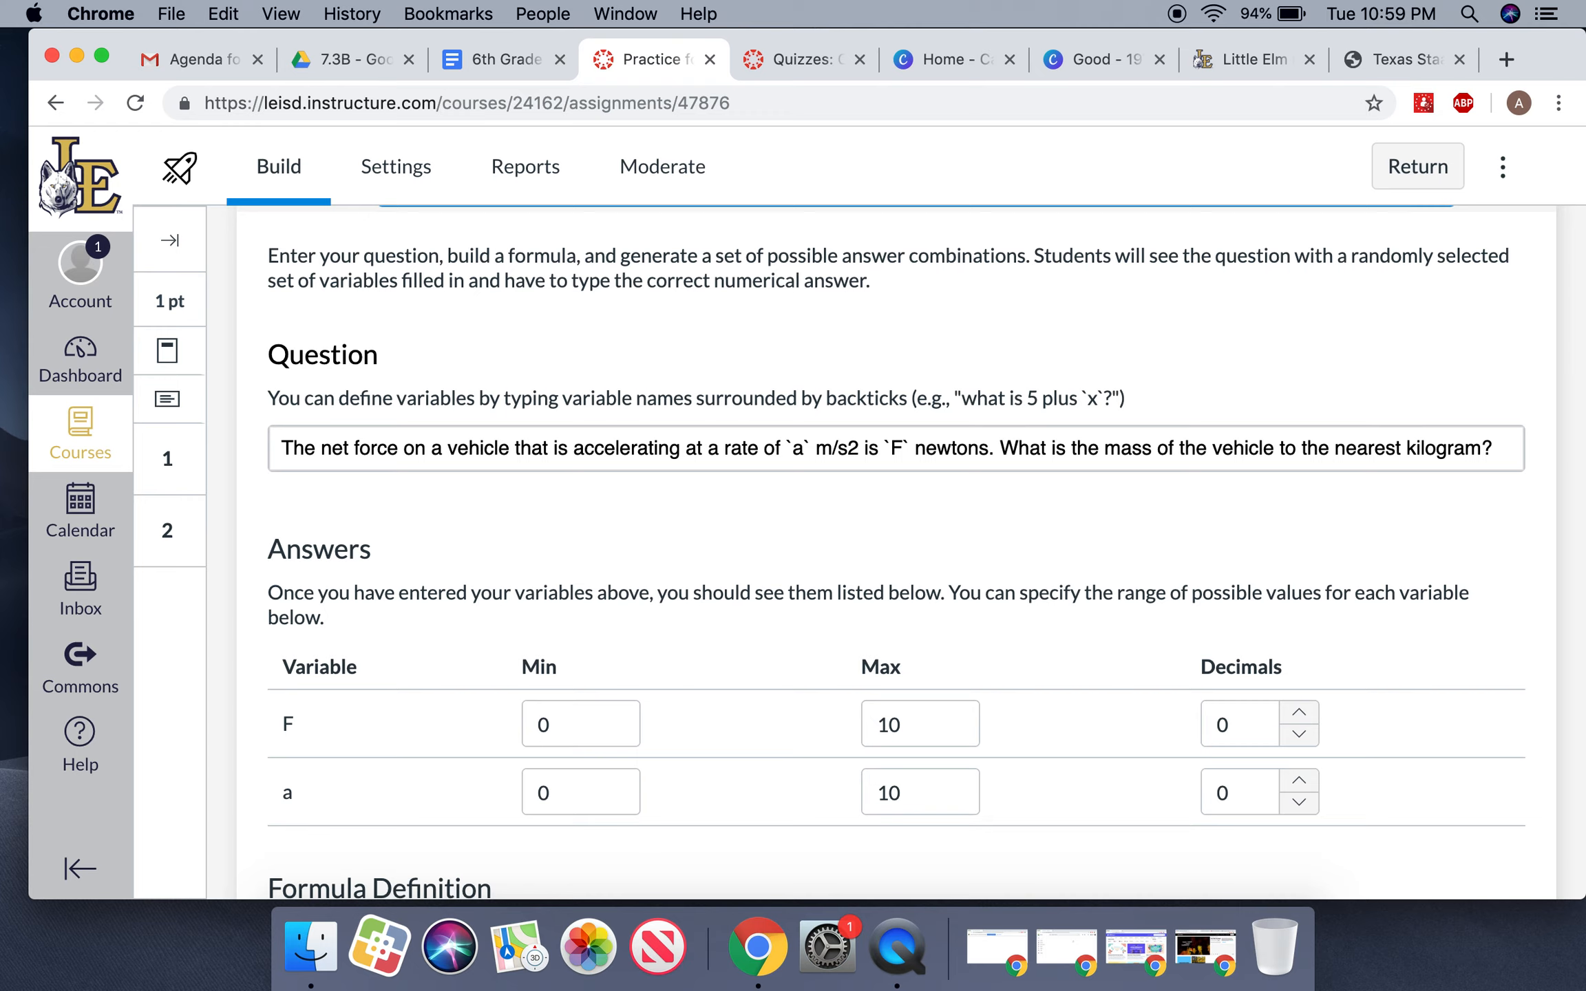
{"action": "left_click", "coordinate": [592, 725]}
{"action": "type", "text": "1000"}
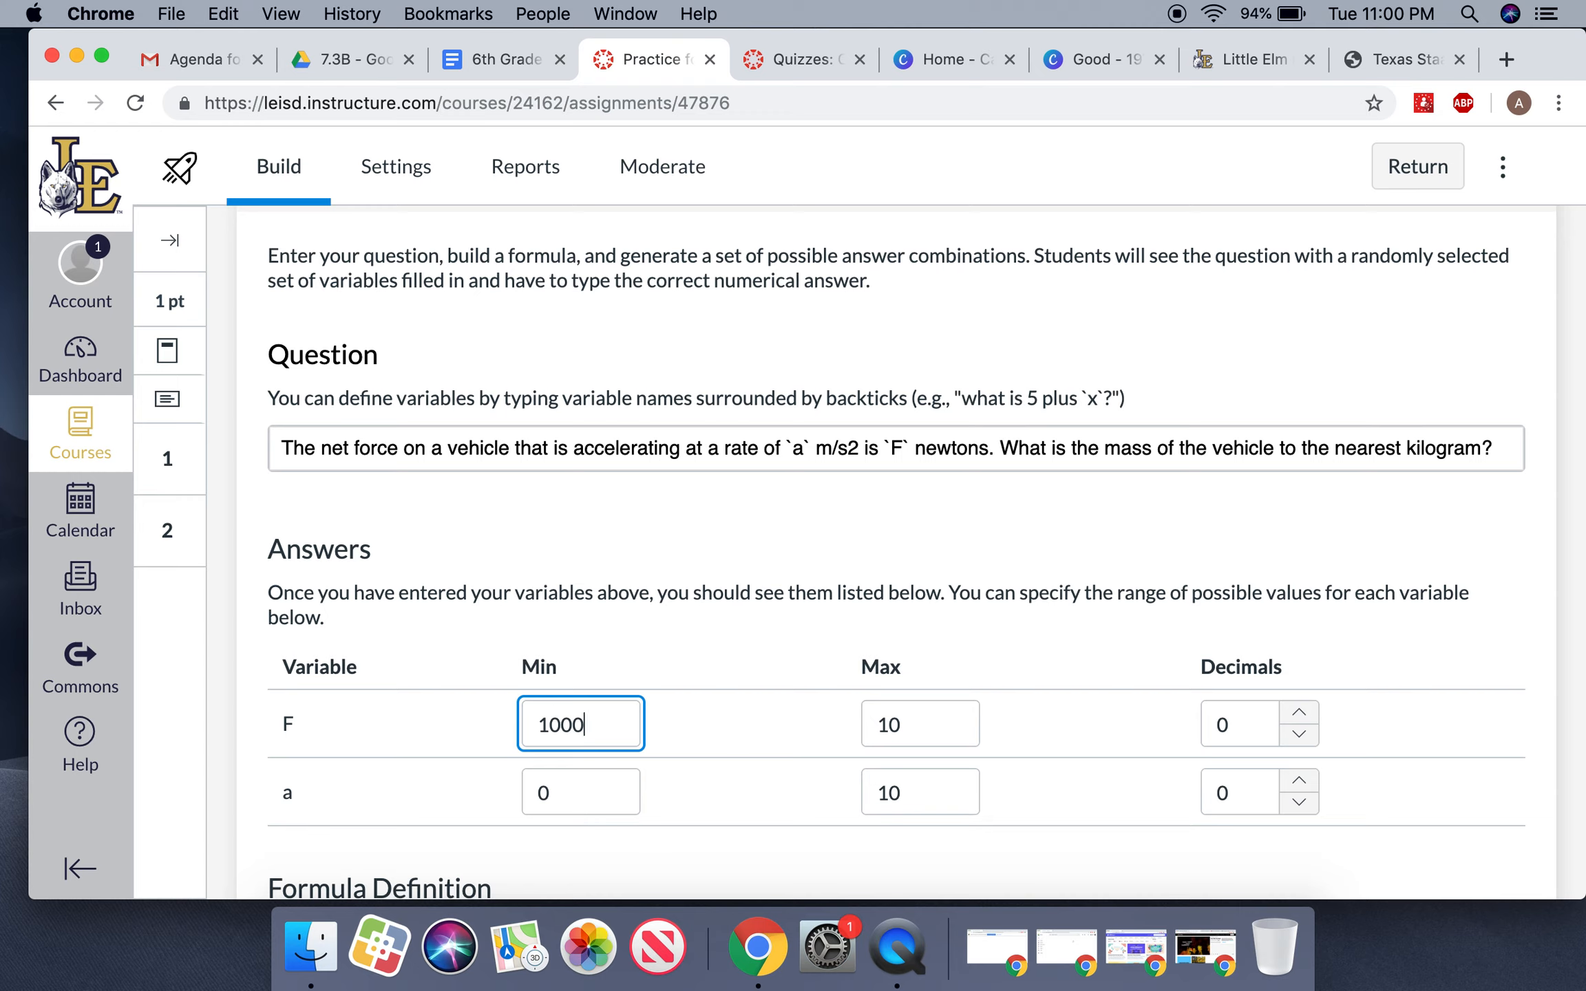
{"action": "left_click", "coordinate": [958, 745]}
{"action": "key", "text": "BackSpace"}
{"action": "key", "text": "BackSpace"}
{"action": "type", "text": "3000"}
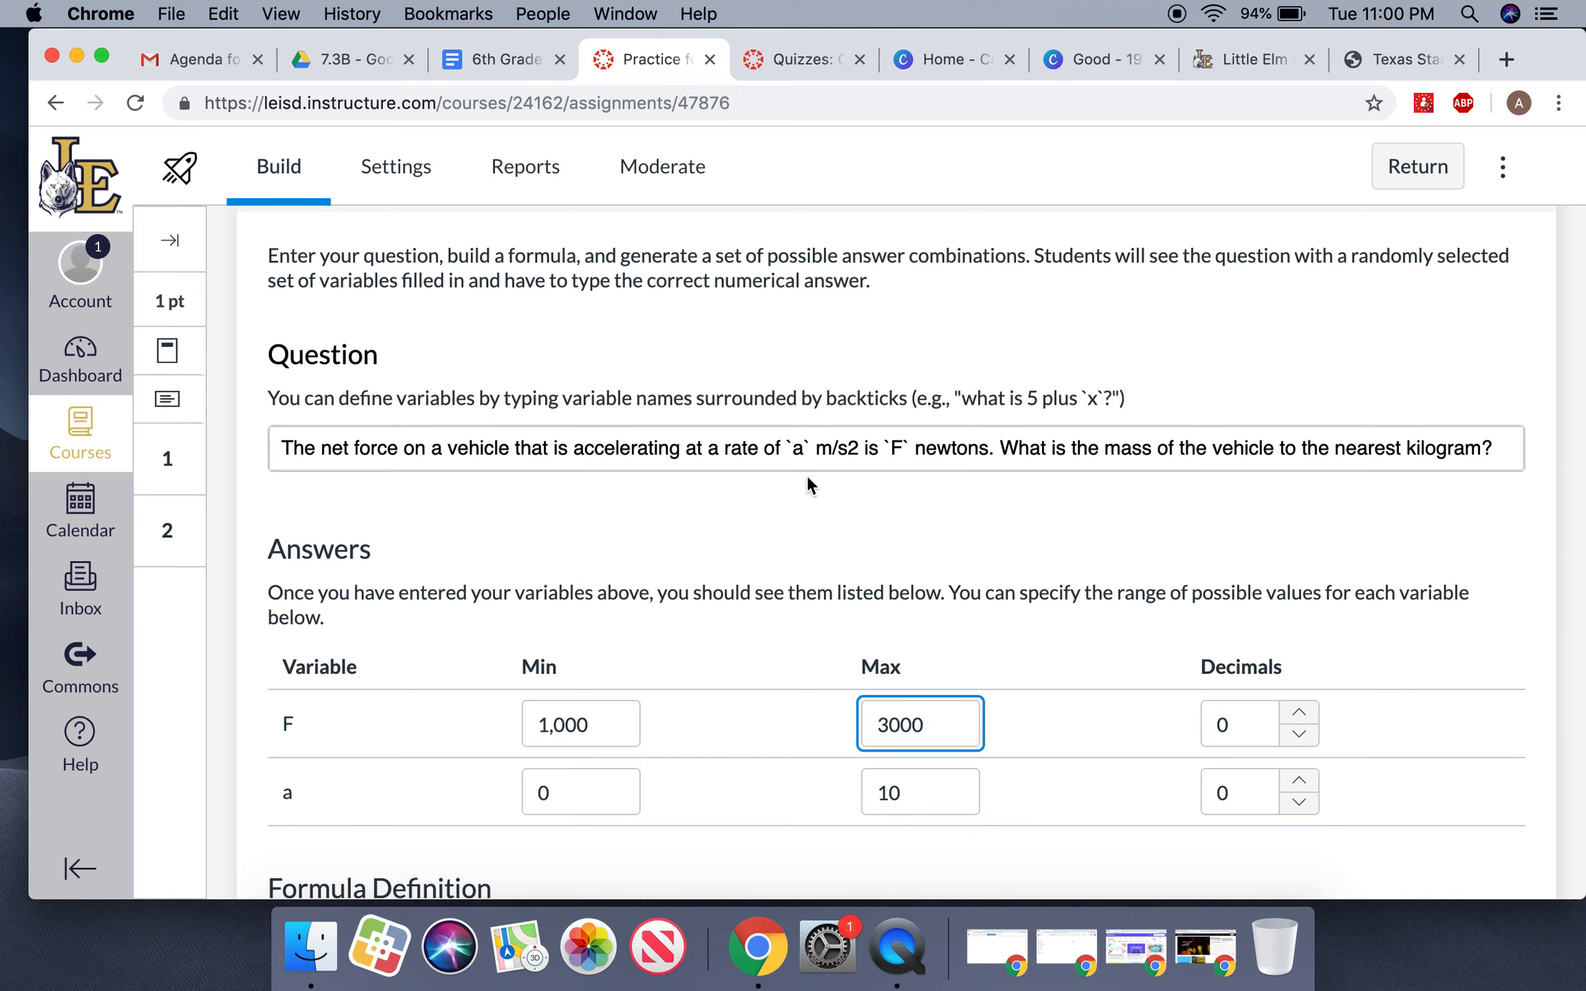
Step: Enter 0 as the minimum for variable a and set its decimals to 1
{"action": "left_click", "coordinate": [552, 800]}
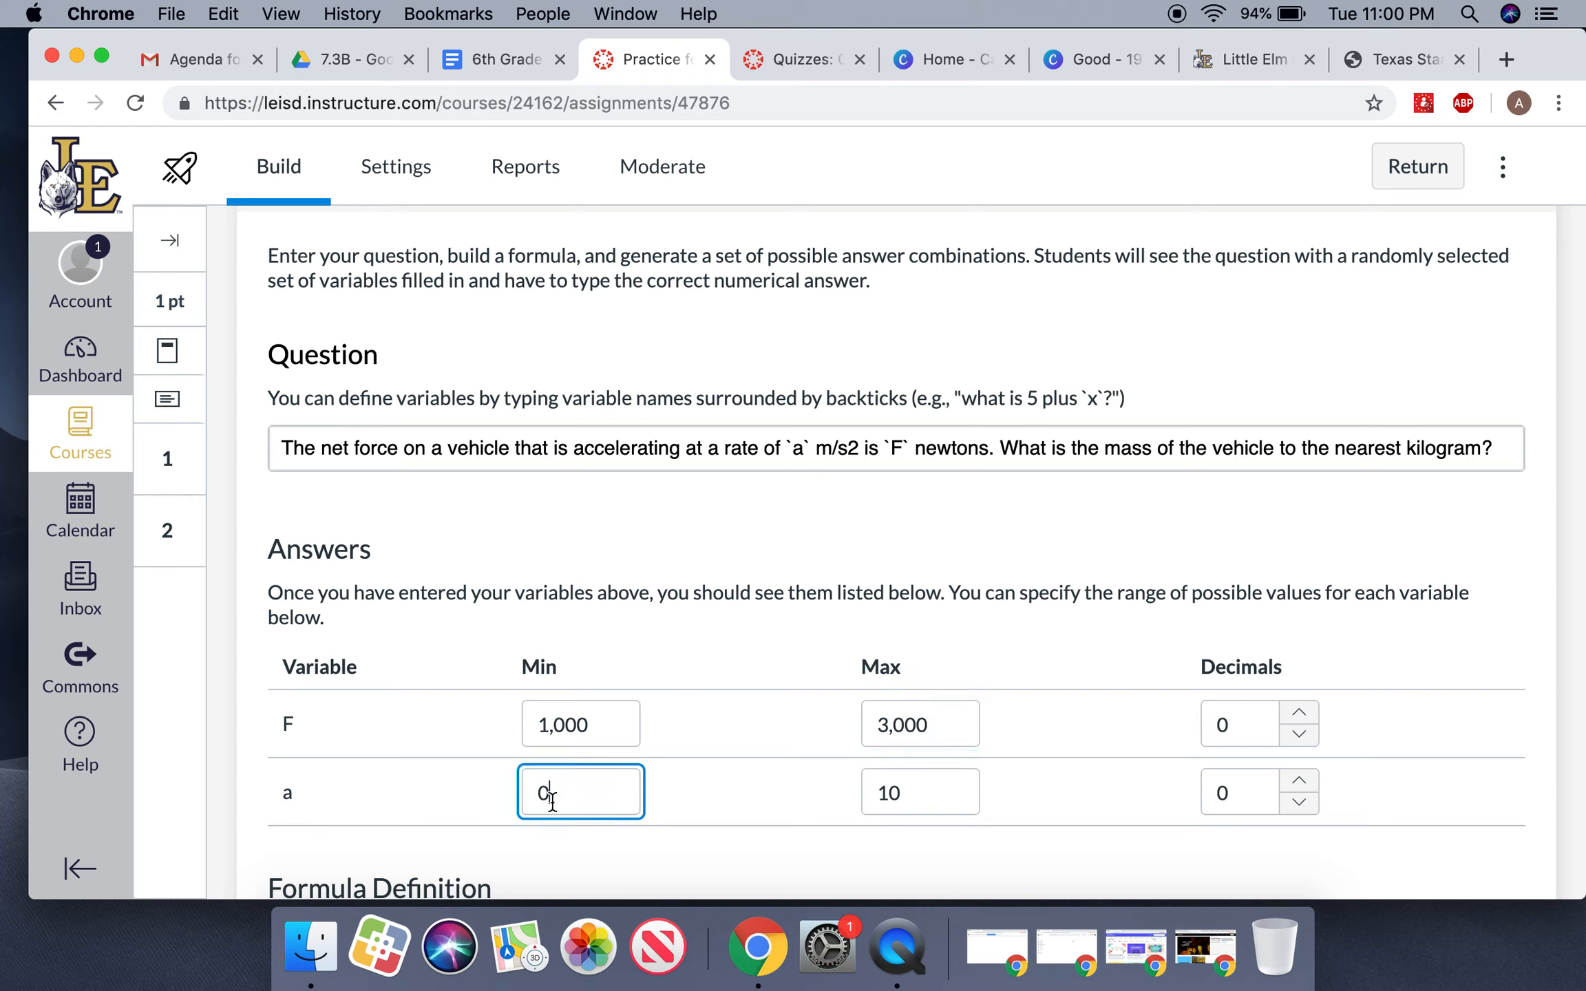
{"action": "key", "text": "BackSpace"}
{"action": "type", "text": "1"}
{"action": "key", "text": "BackSpace"}
{"action": "type", "text": "0"}
{"action": "left_click", "coordinate": [946, 791]}
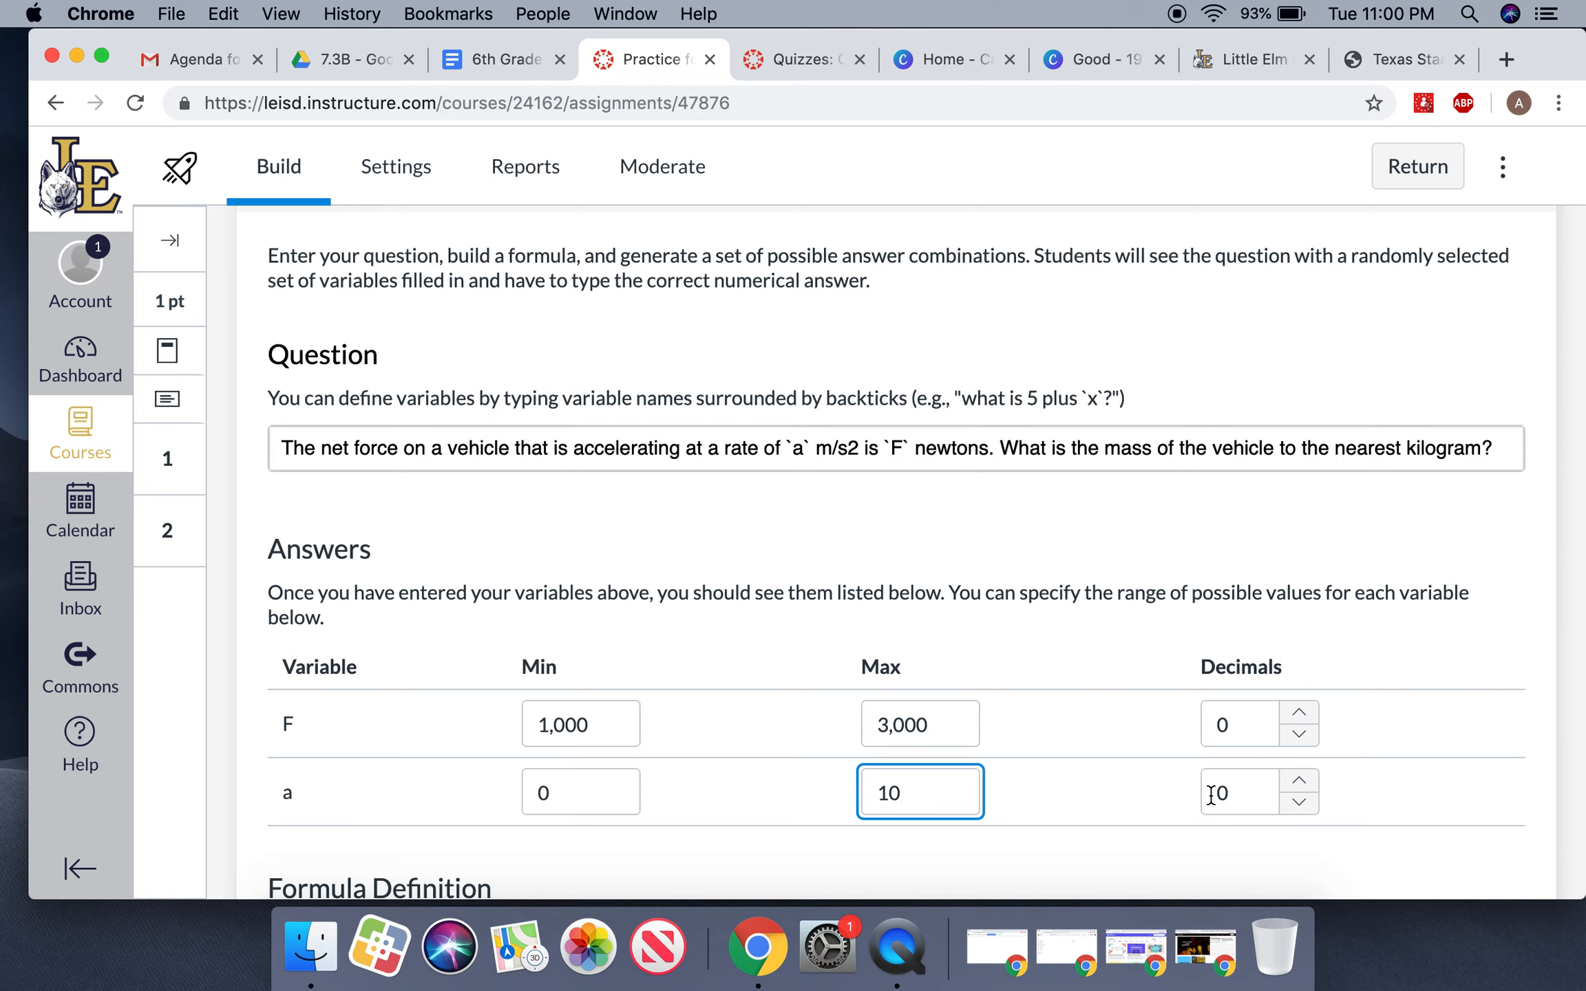
{"action": "left_click", "coordinate": [1297, 784]}
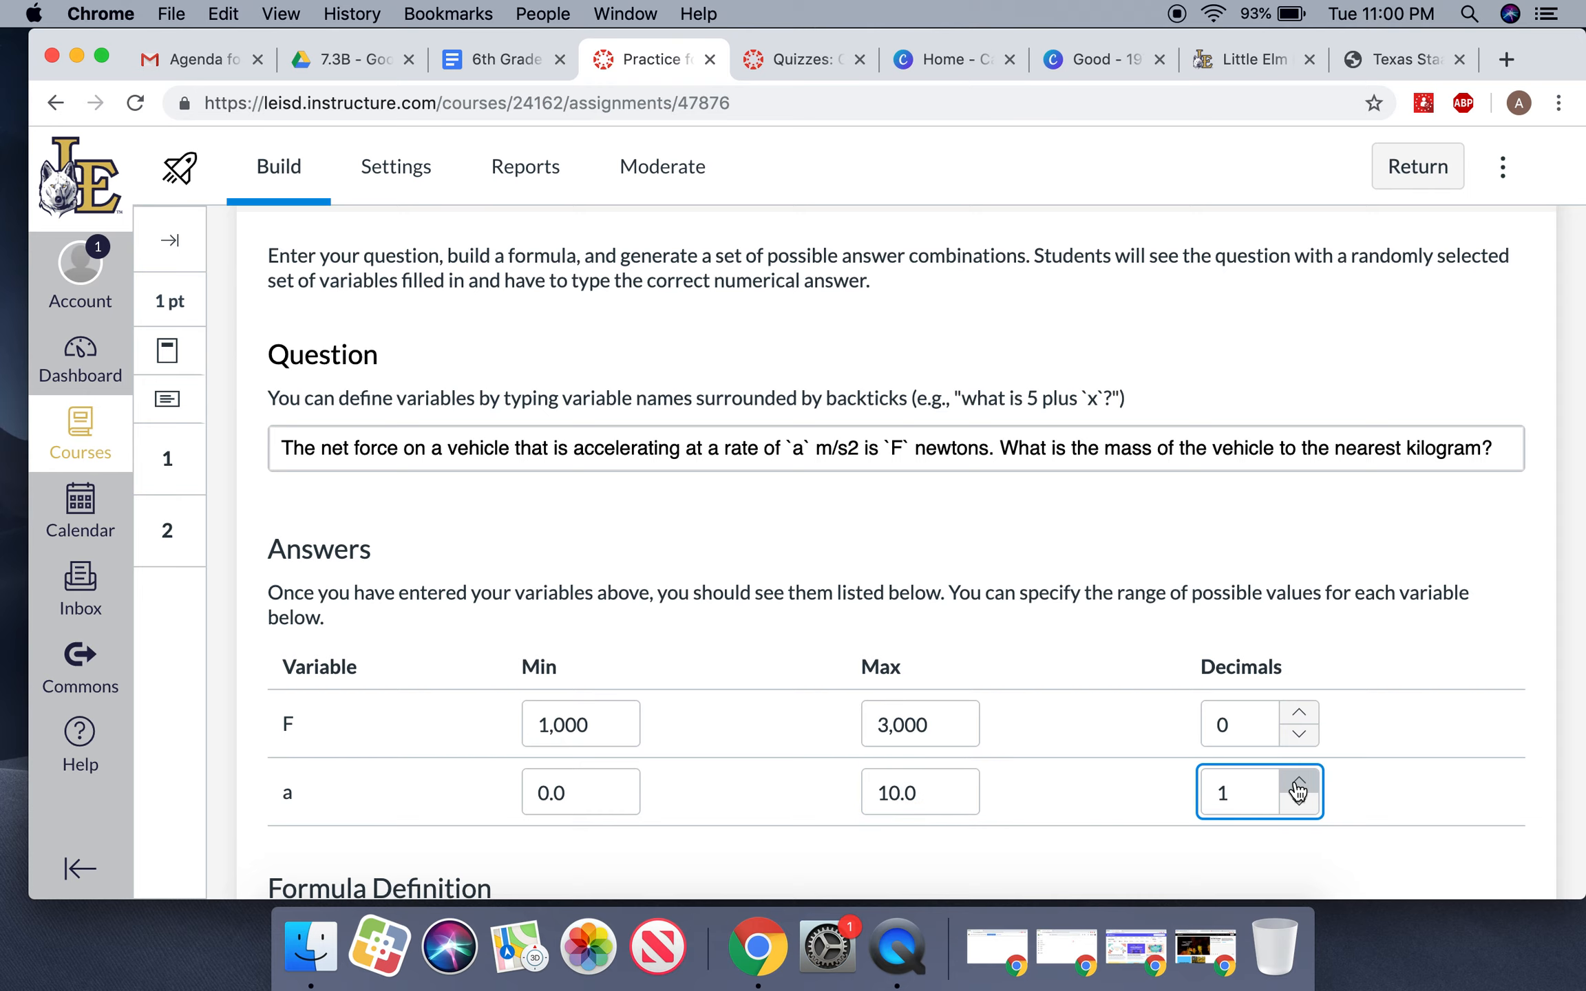
Step: Enter F=m*a as the formula definition of the physics question
{"action": "scroll", "coordinate": [967, 734], "scroll_direction": "down", "scroll_amount": 8}
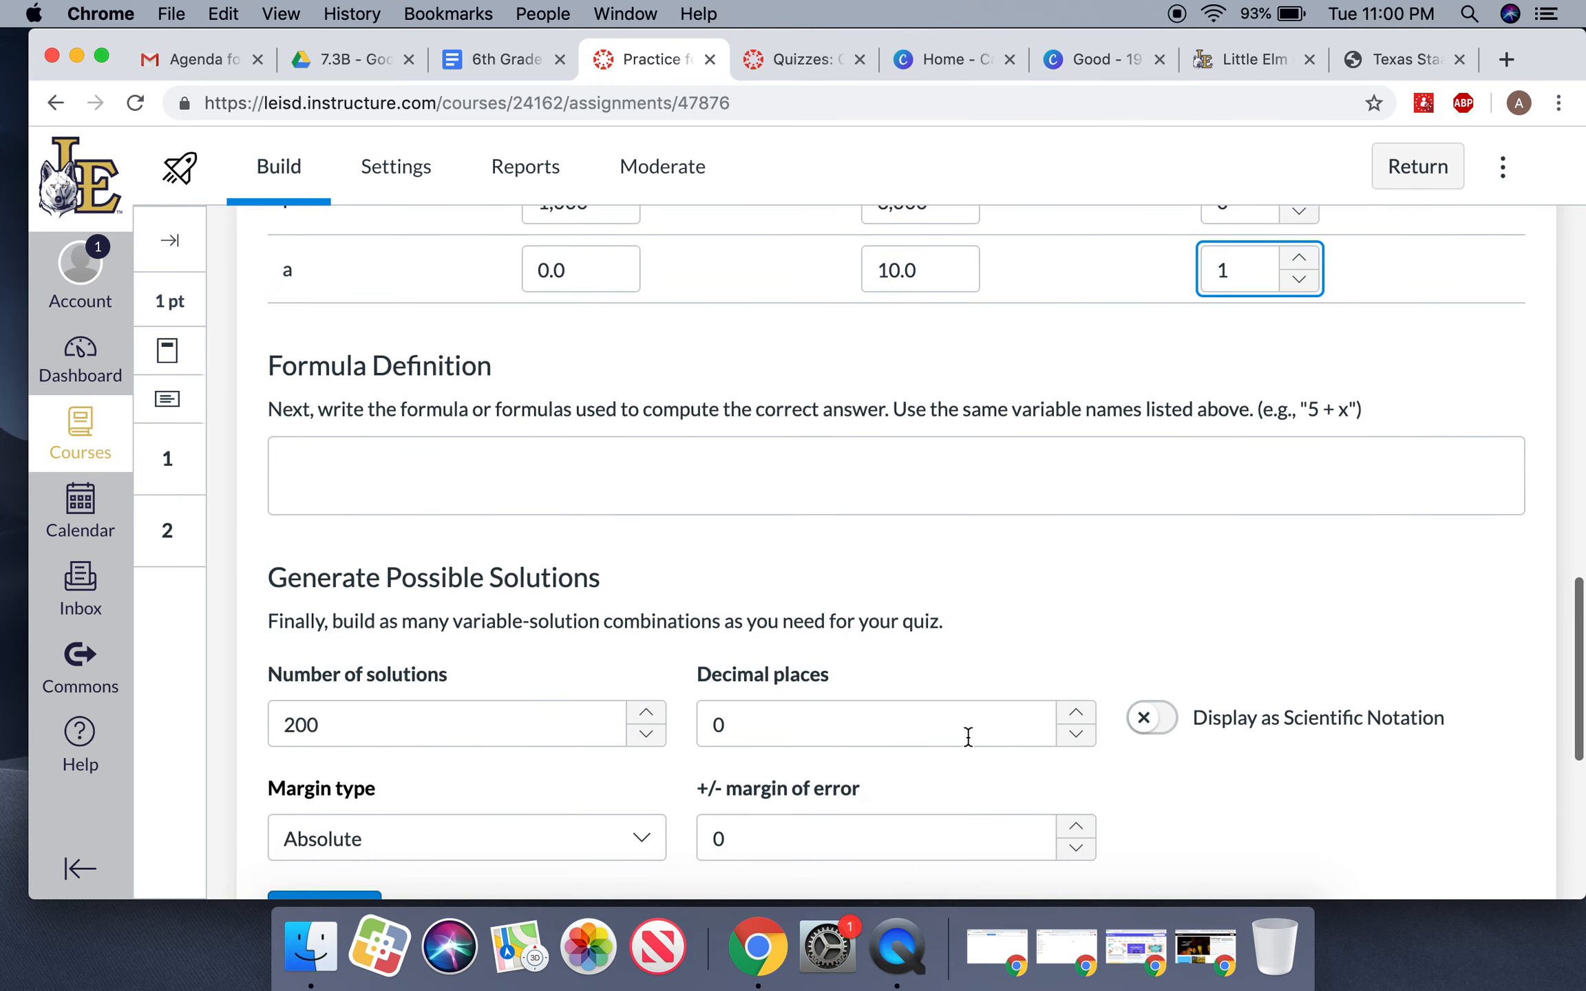
{"action": "scroll", "coordinate": [968, 736], "scroll_direction": "up", "scroll_amount": 4}
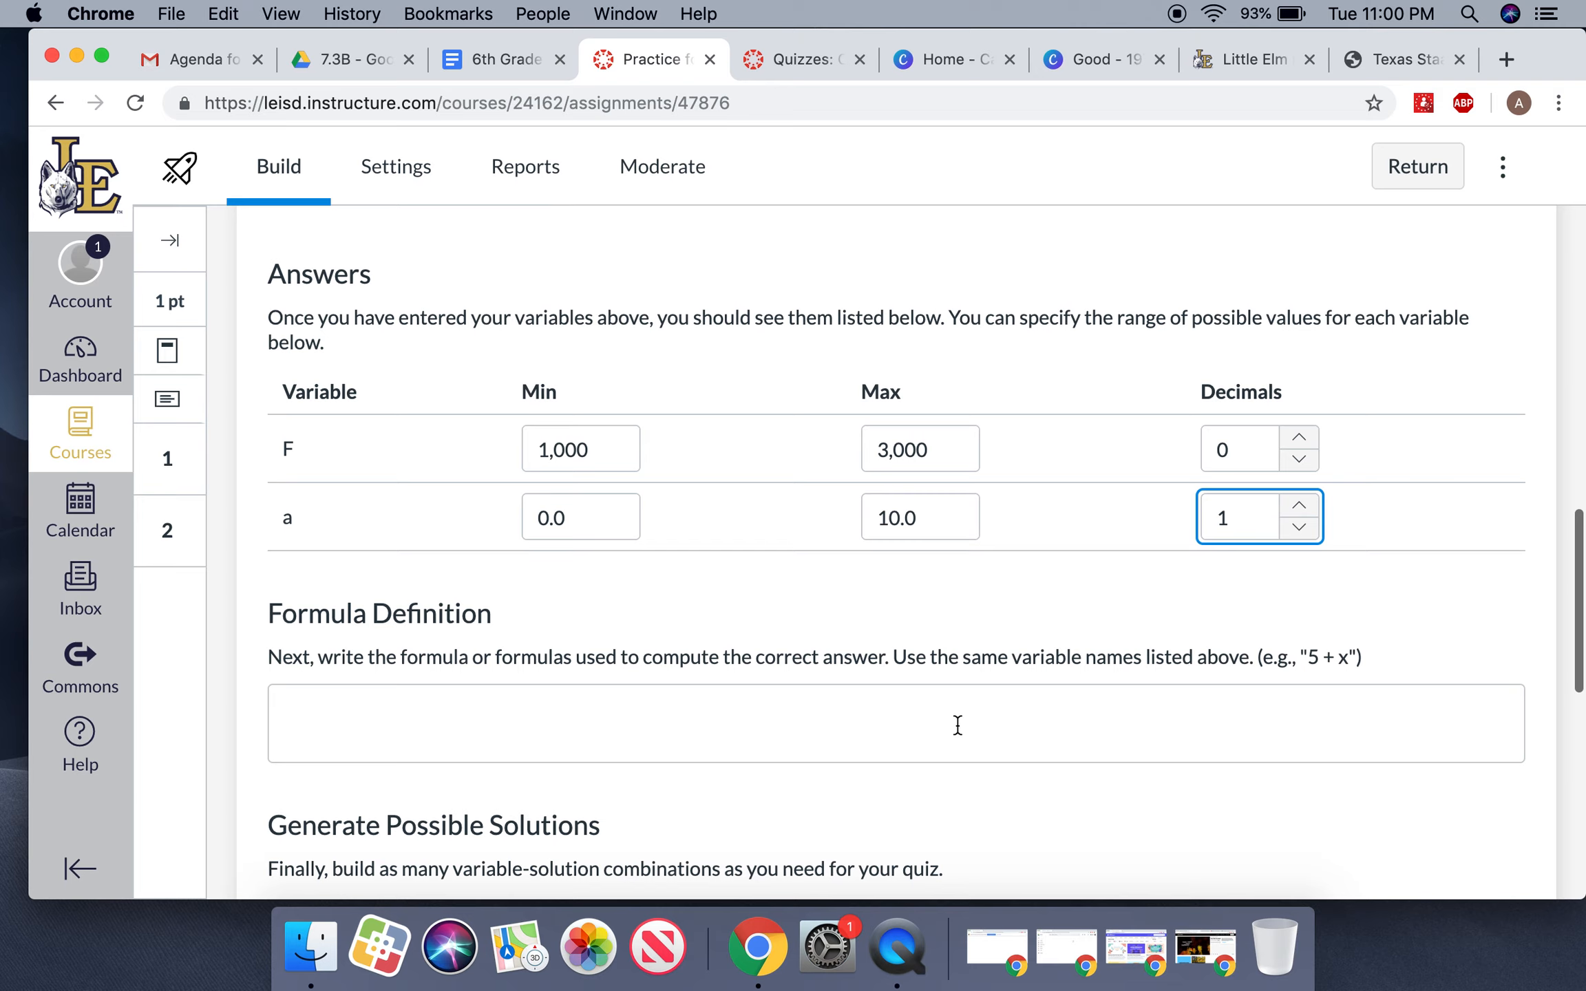
{"action": "left_click", "coordinate": [957, 725]}
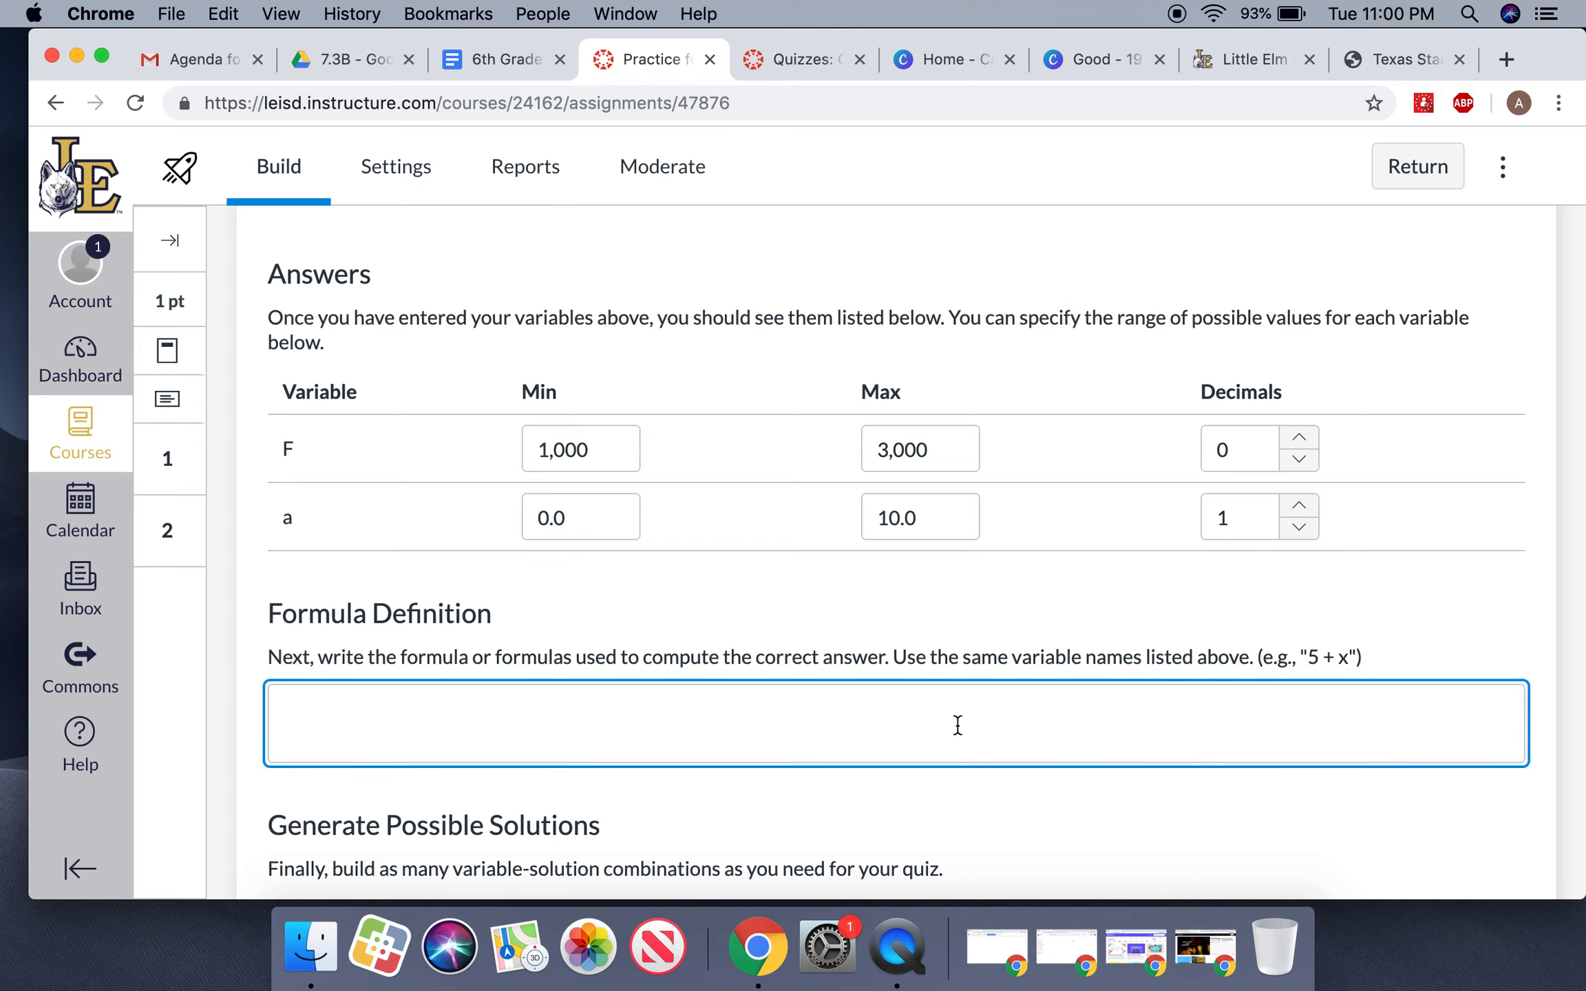
{"action": "type", "text": "F=m*a"}
{"action": "scroll", "coordinate": [895, 551], "scroll_direction": "up", "scroll_amount": 3}
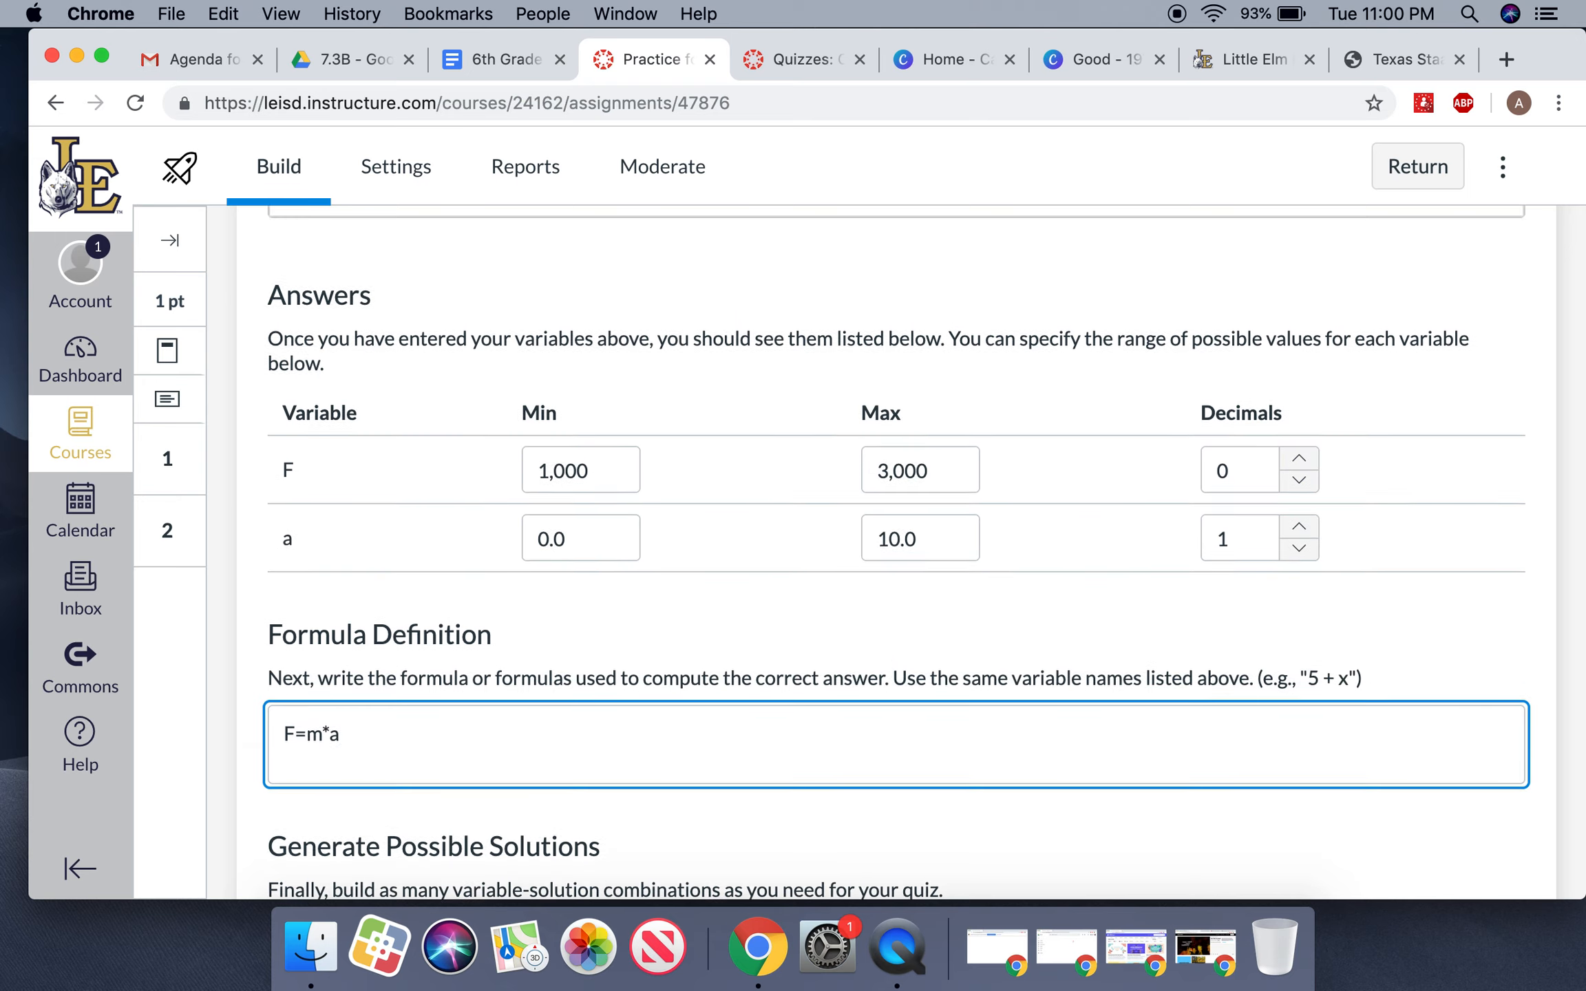
{"action": "scroll", "coordinate": [895, 551], "scroll_direction": "up", "scroll_amount": 3}
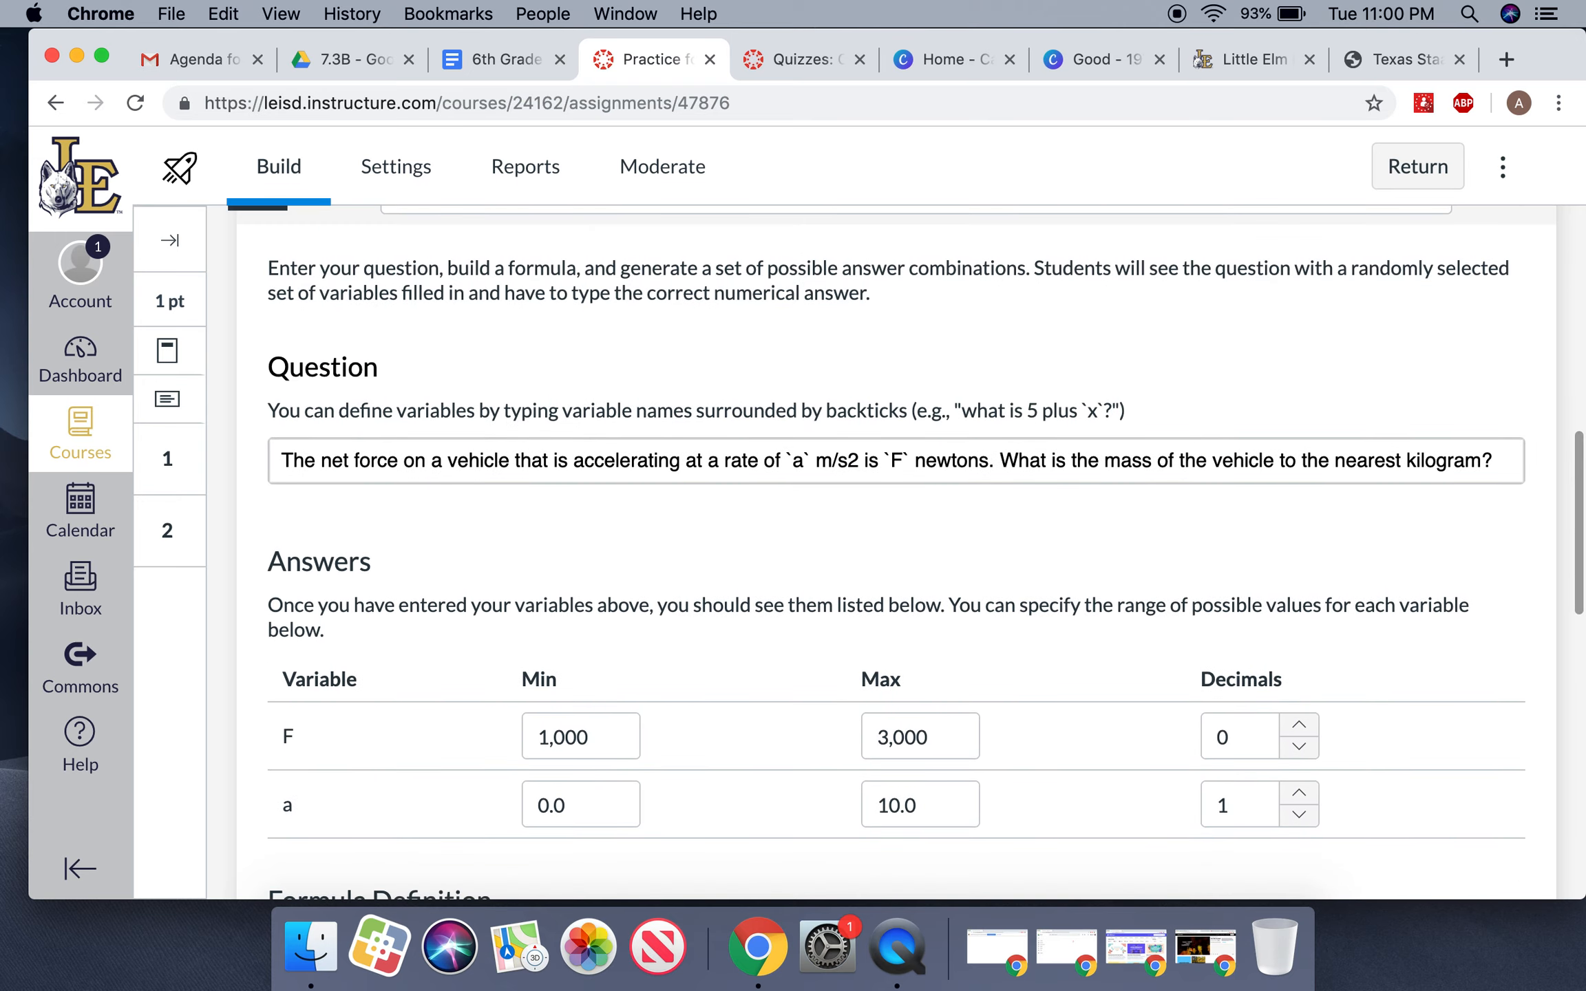
{"action": "scroll", "coordinate": [895, 551], "scroll_direction": "down", "scroll_amount": 5}
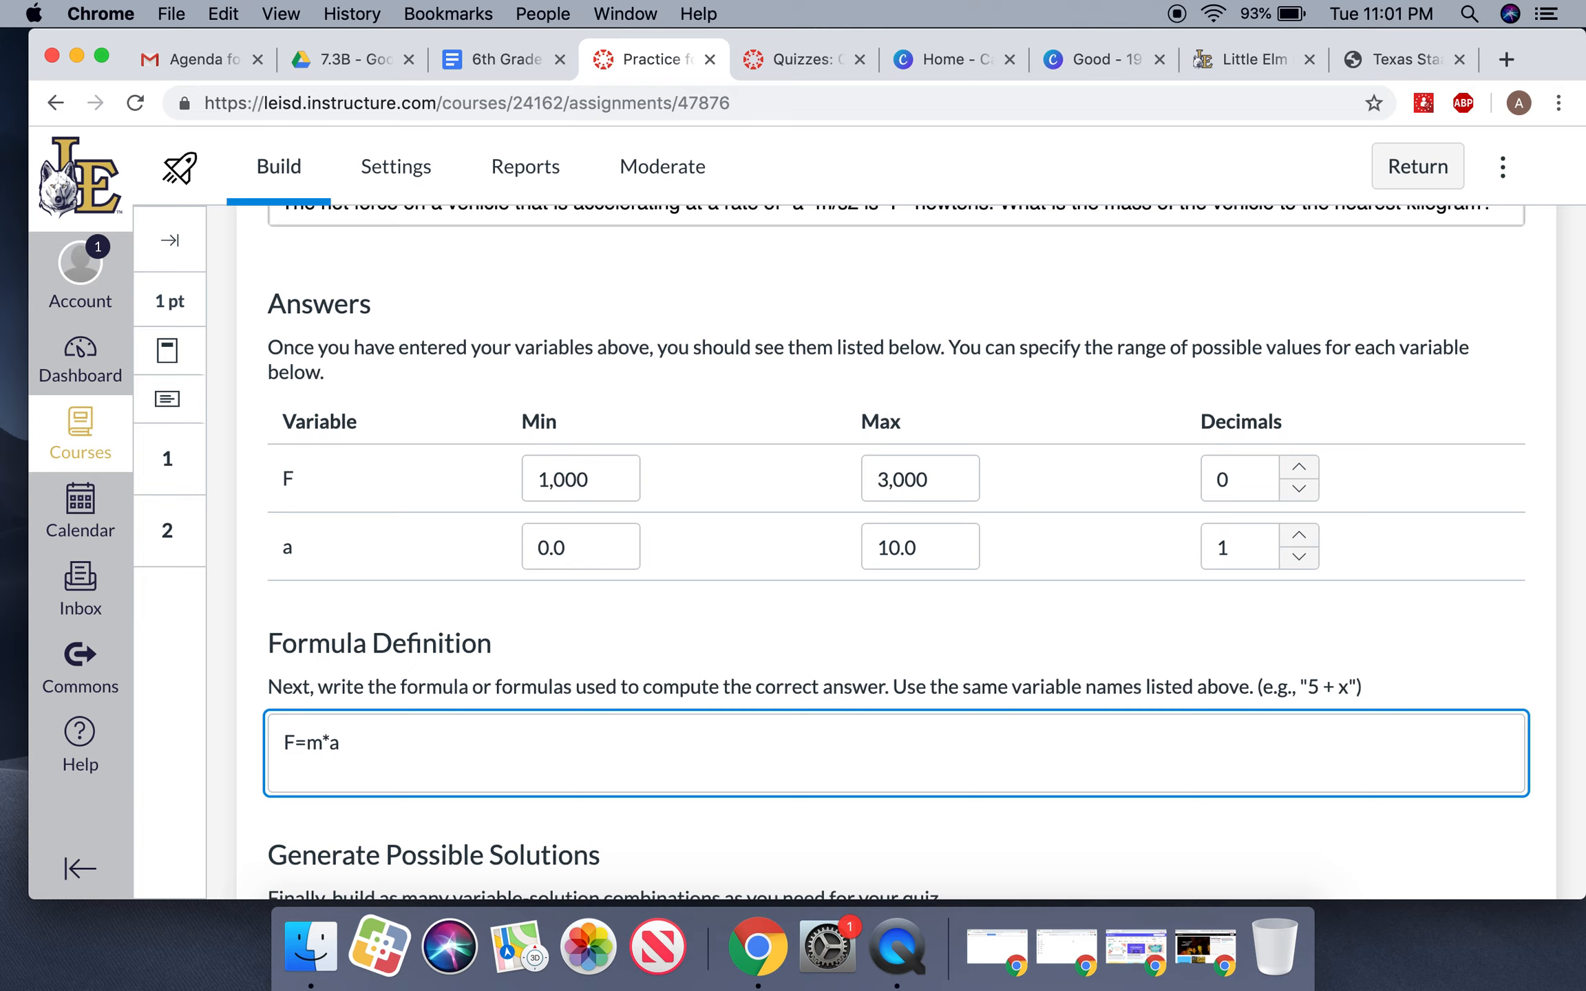
Step: Replace the formula definition with F/a so that it computes the mass
{"action": "key", "text": "BackSpace"}
{"action": "key", "text": "BackSpace"}
{"action": "key", "text": "BackSpace"}
{"action": "key", "text": "BackSpace"}
{"action": "key", "text": "BackSpace"}
{"action": "type", "text": "F"}
{"action": "type", "text": "a"}
Step: Set the number of solutions to 50 and generate the possible solutions for the physics question
{"action": "scroll", "coordinate": [881, 786], "scroll_direction": "down", "scroll_amount": 5}
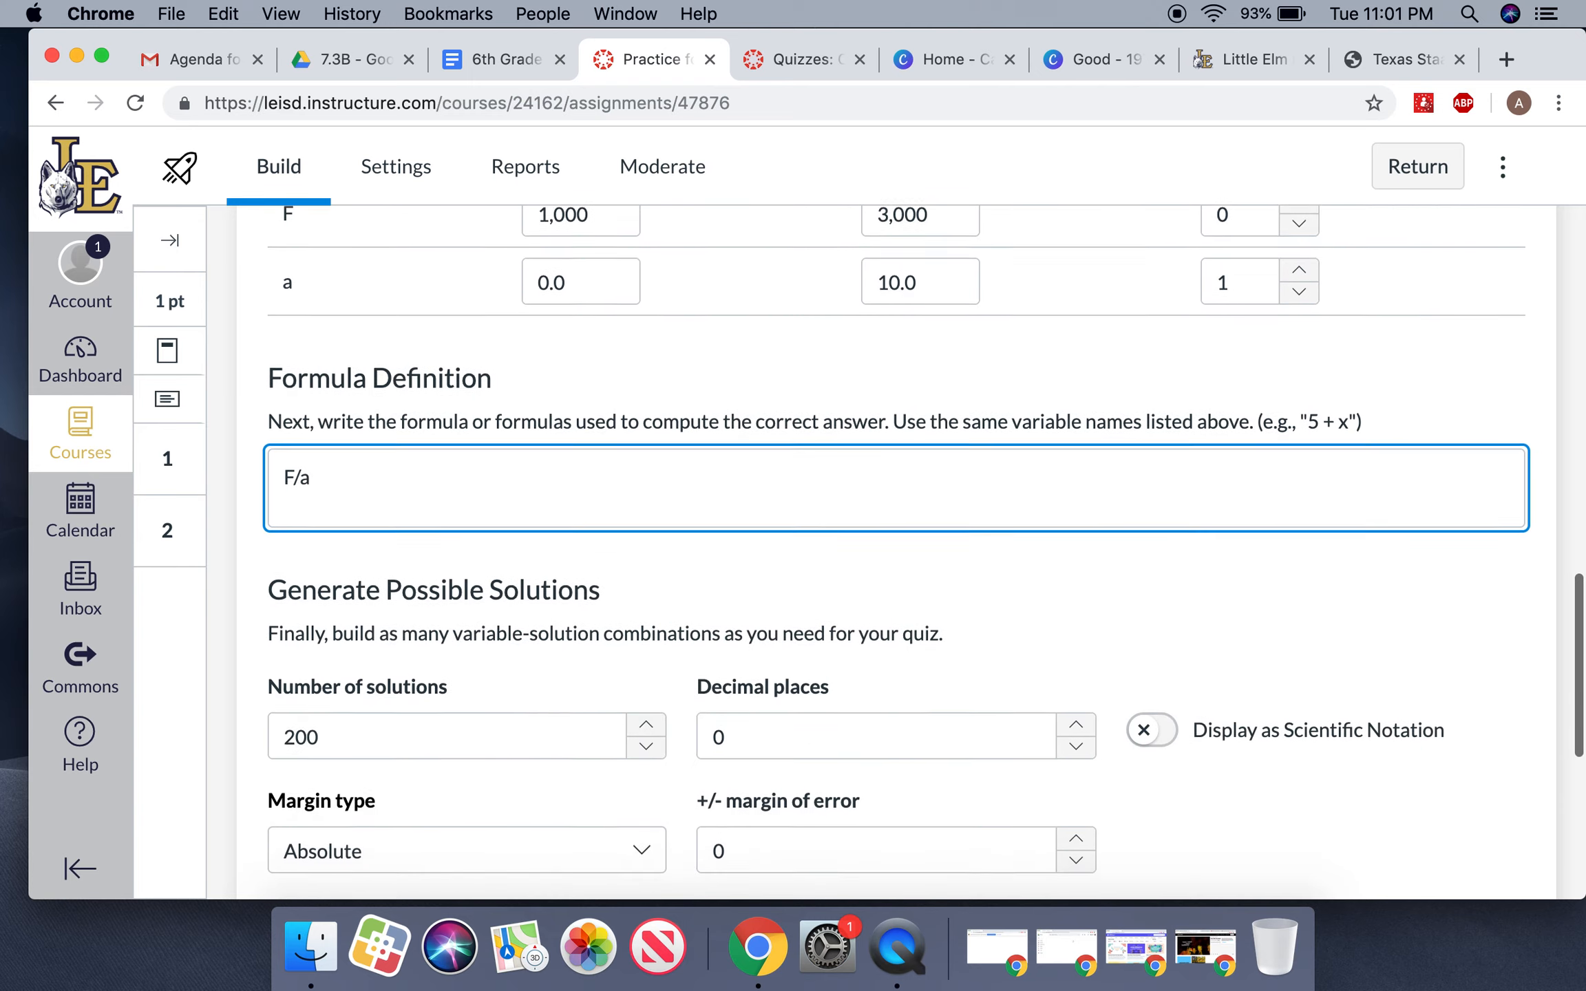
{"action": "left_click", "coordinate": [596, 703]}
{"action": "key", "text": "BackSpace"}
{"action": "key", "text": "BackSpace"}
{"action": "key", "text": "BackSpace"}
{"action": "type", "text": "50"}
{"action": "scroll", "coordinate": [576, 747], "scroll_direction": "down", "scroll_amount": 2}
{"action": "left_click", "coordinate": [359, 798]}
{"action": "scroll", "coordinate": [357, 796], "scroll_direction": "down", "scroll_amount": 4}
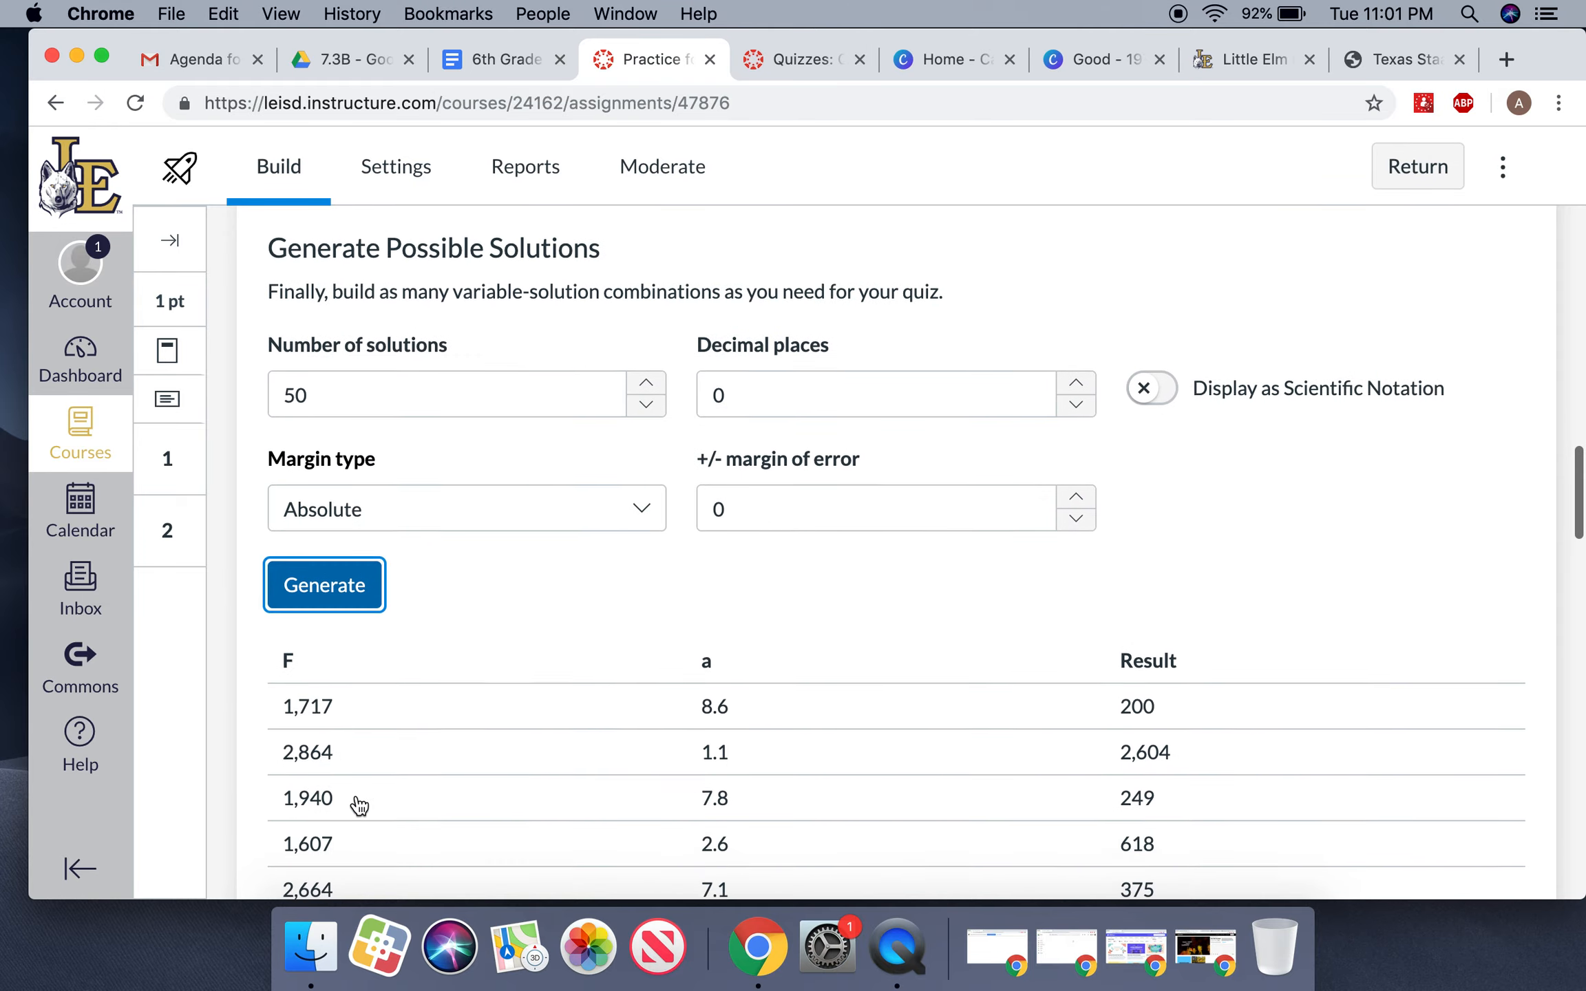
{"action": "scroll", "coordinate": [356, 794], "scroll_direction": "down", "scroll_amount": 1}
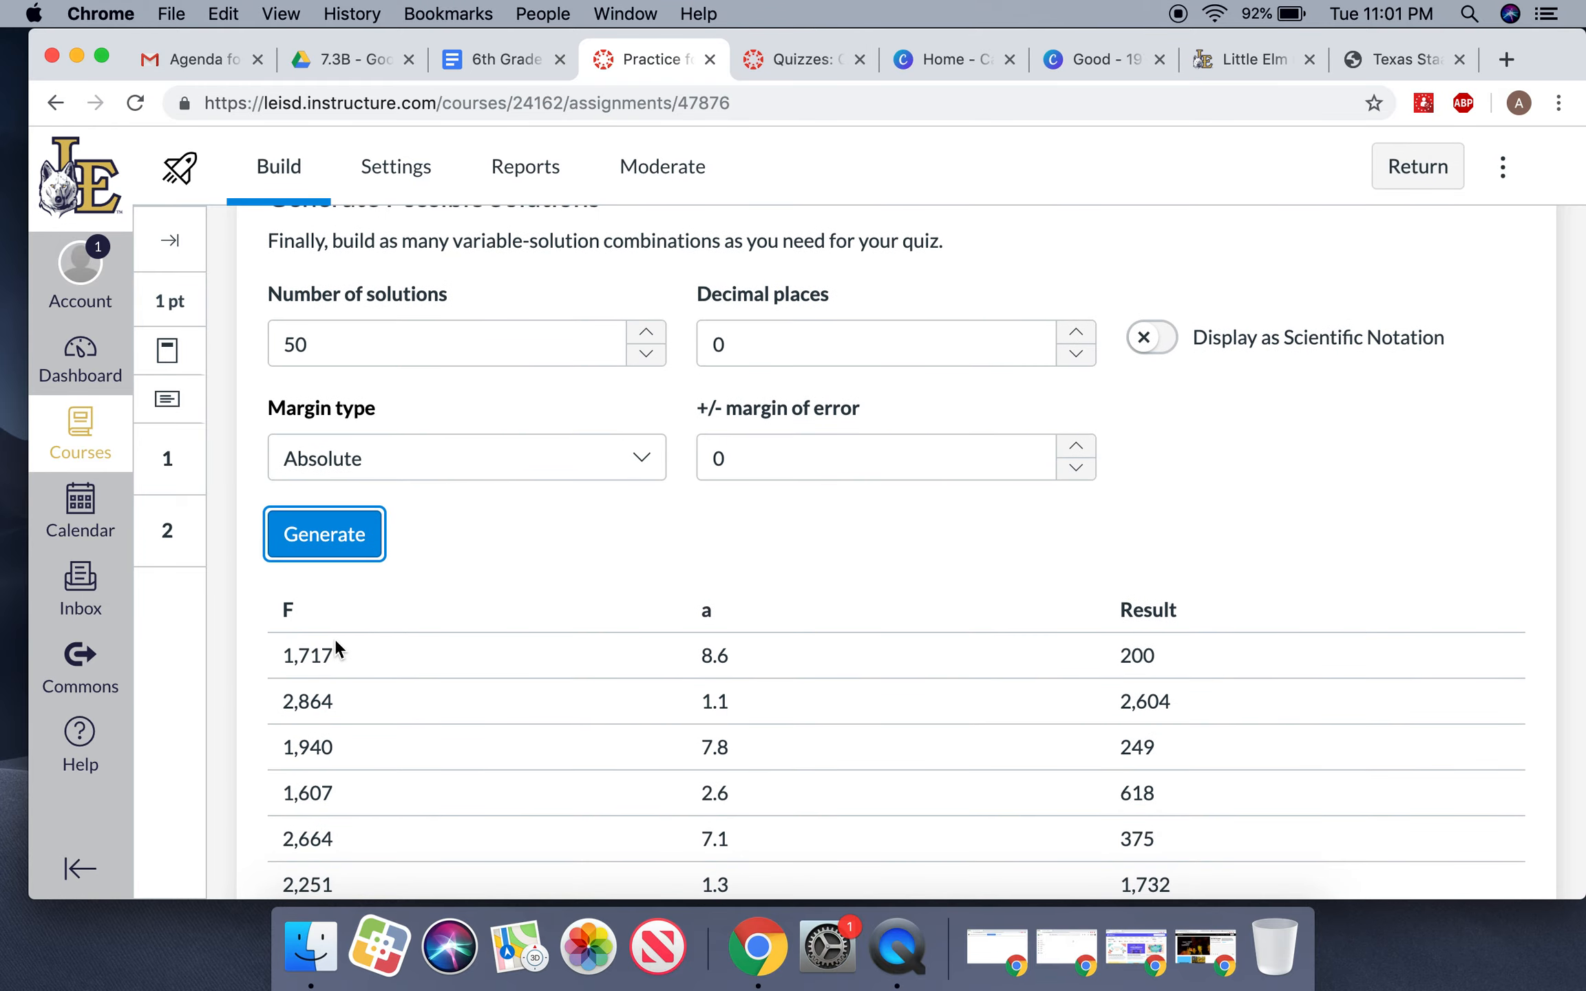
Step: Set the decimal places of the solutions to 2 and generate the combinations again
{"action": "scroll", "coordinate": [335, 638], "scroll_direction": "up", "scroll_amount": 10}
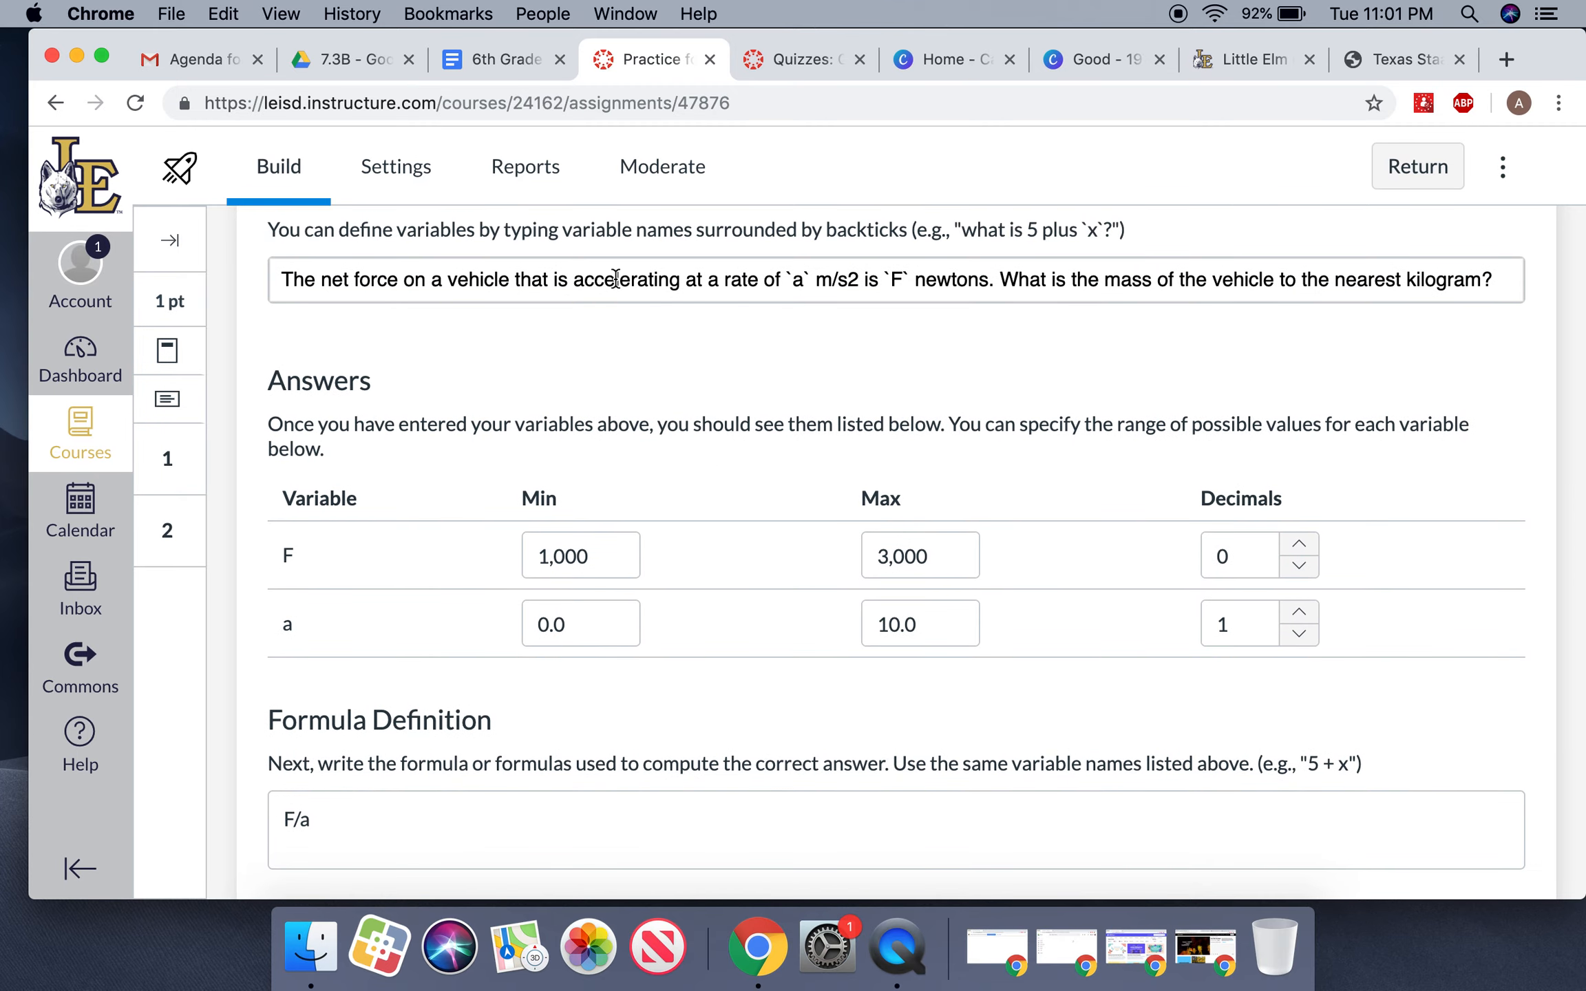
{"action": "scroll", "coordinate": [795, 311], "scroll_direction": "down", "scroll_amount": 9}
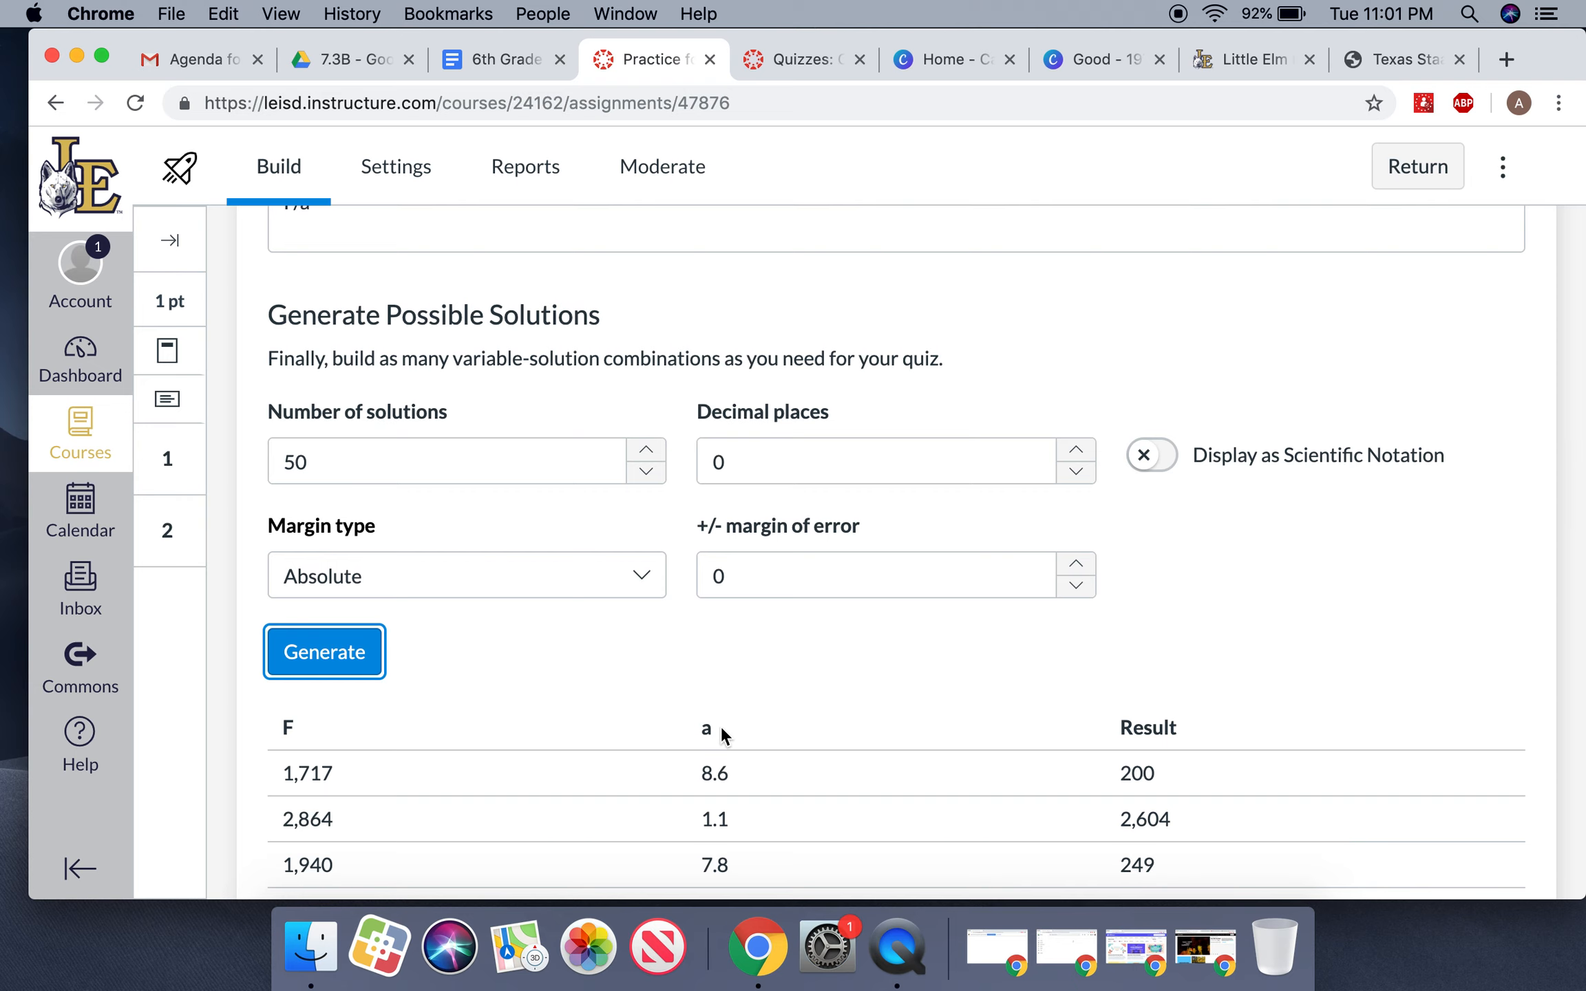
{"action": "scroll", "coordinate": [722, 726], "scroll_direction": "up", "scroll_amount": 11}
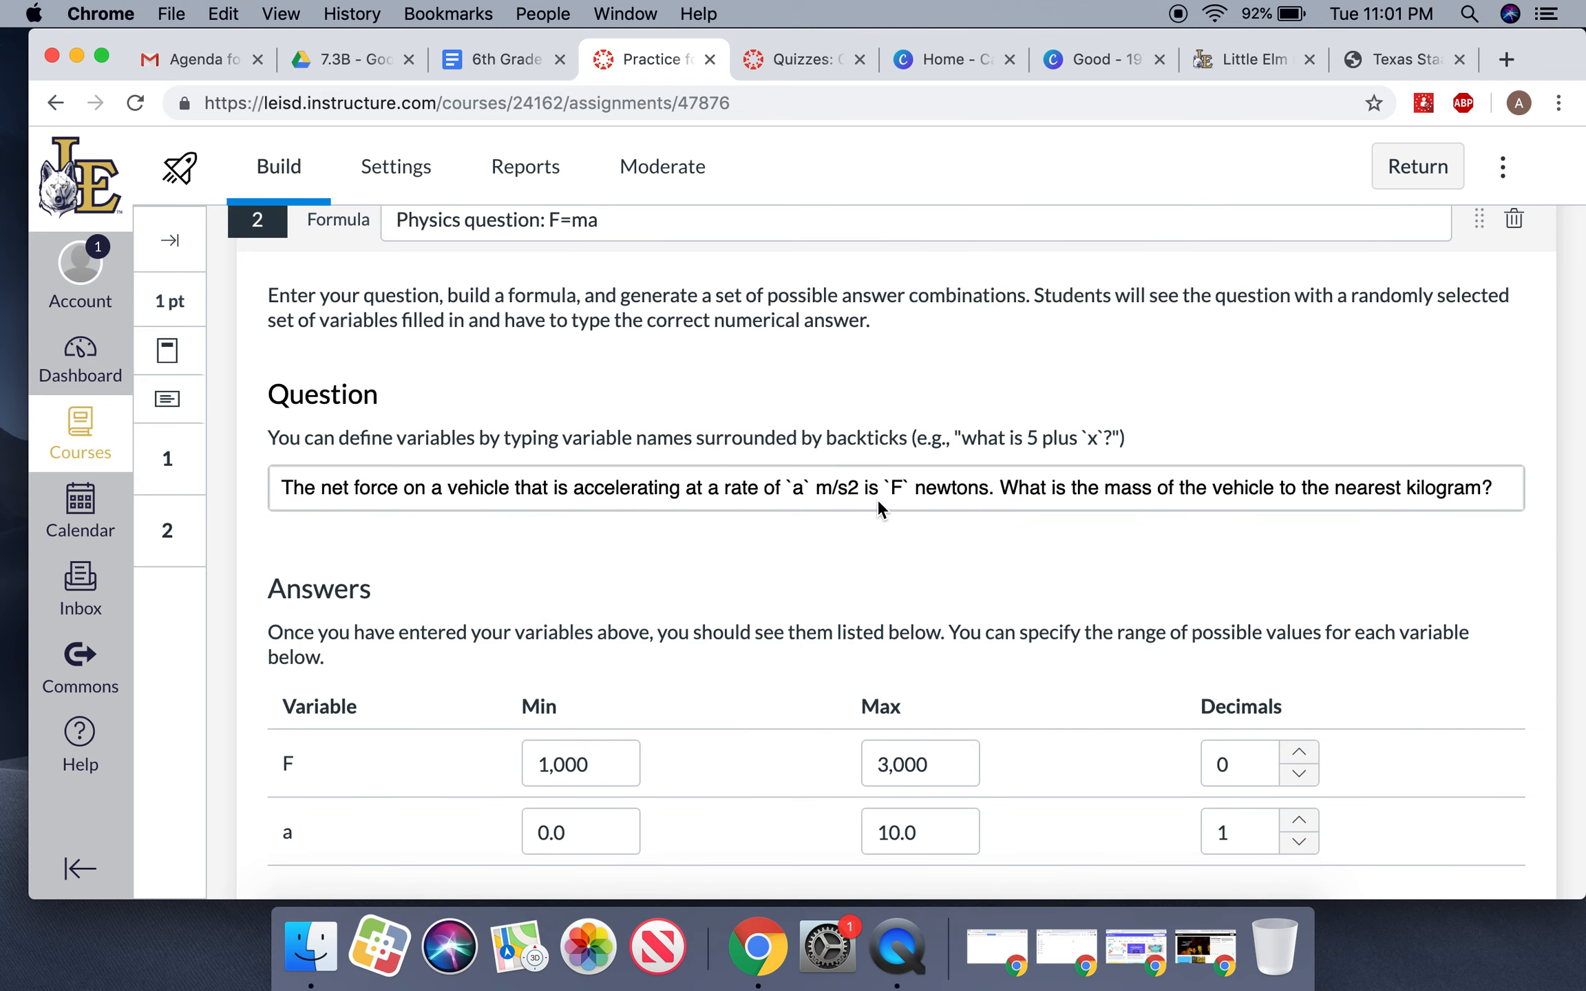
{"action": "scroll", "coordinate": [881, 496], "scroll_direction": "down", "scroll_amount": 10}
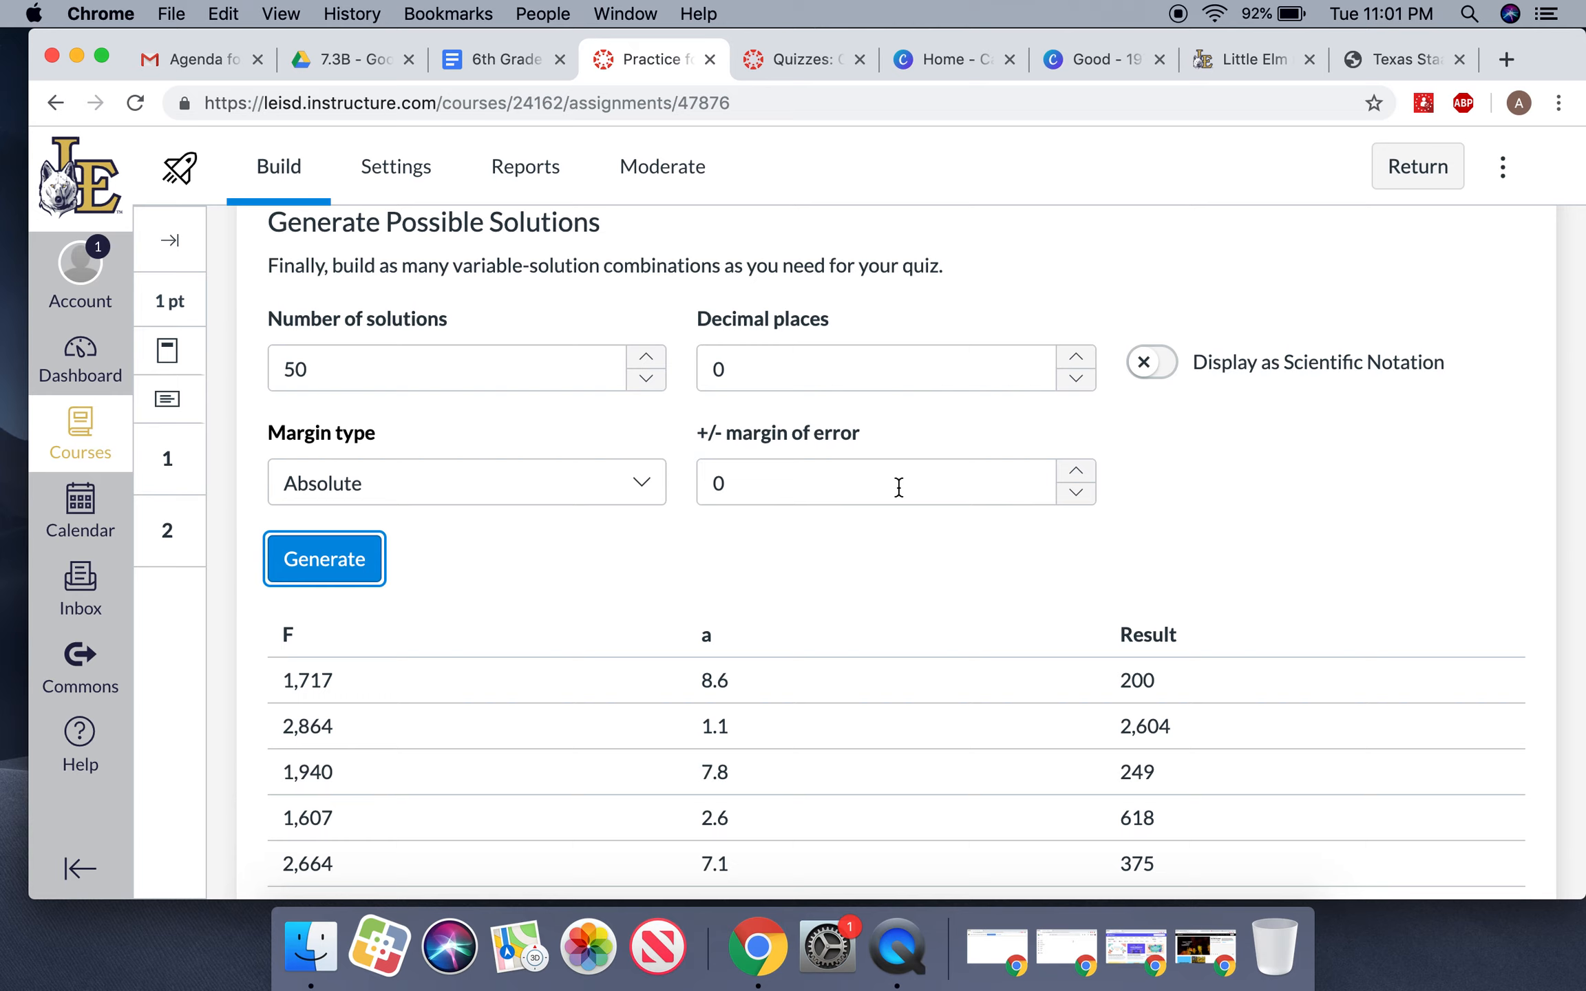
{"action": "scroll", "coordinate": [898, 486], "scroll_direction": "up", "scroll_amount": 2}
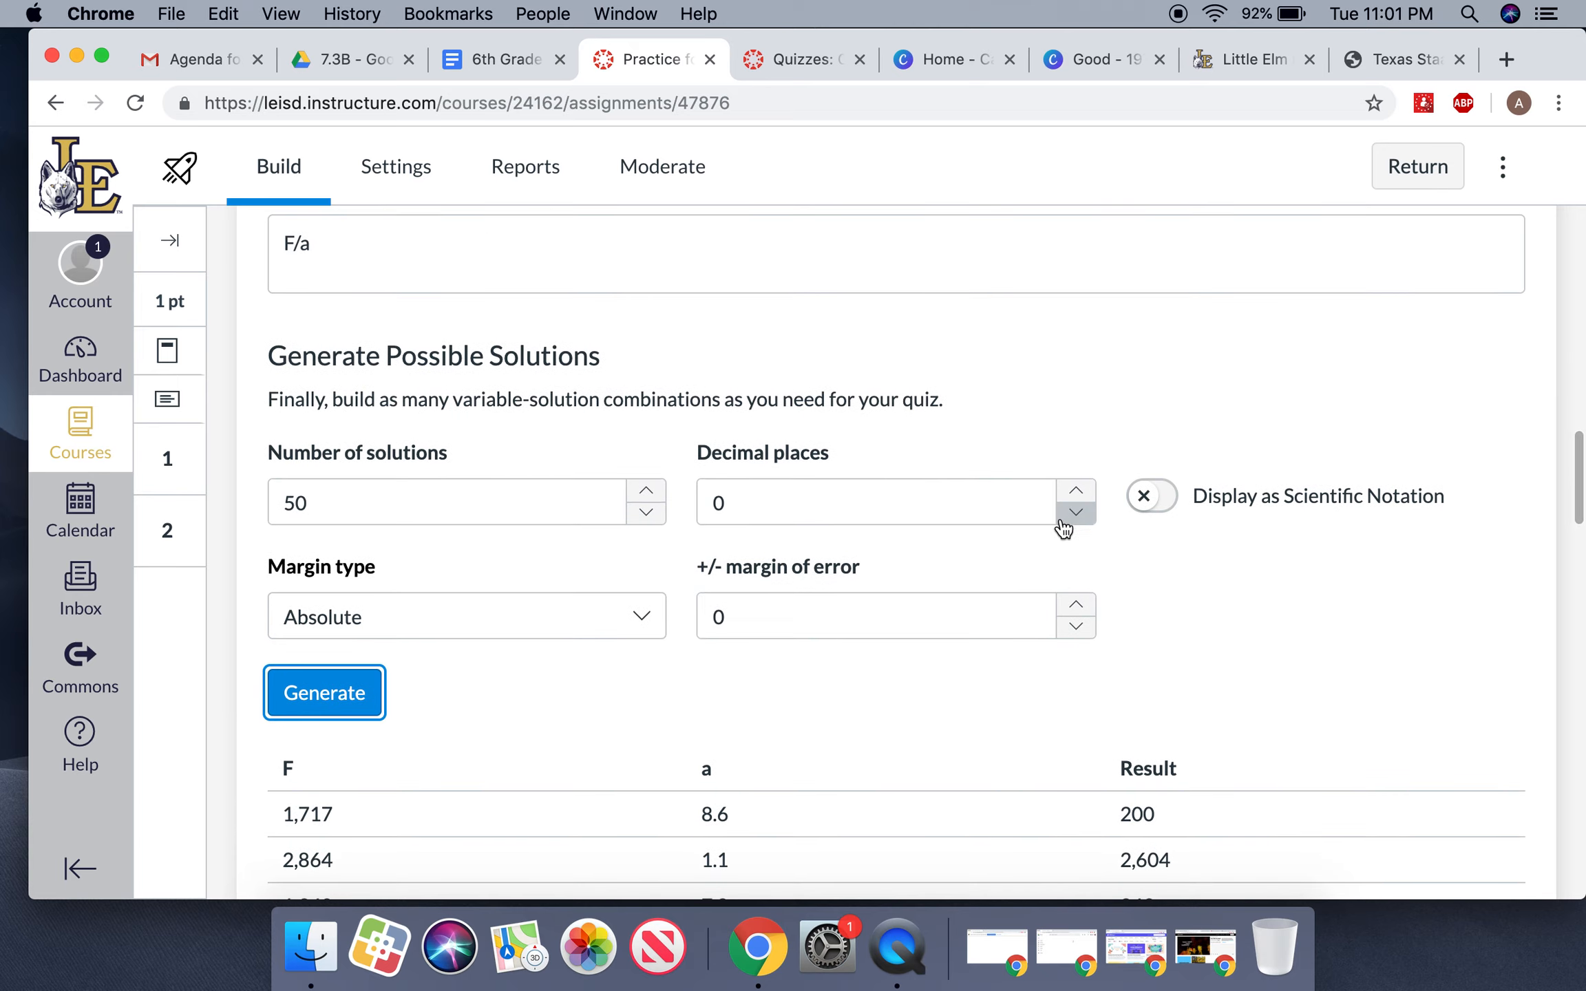
{"action": "left_click", "coordinate": [1075, 491]}
{"action": "left_click", "coordinate": [1075, 491]}
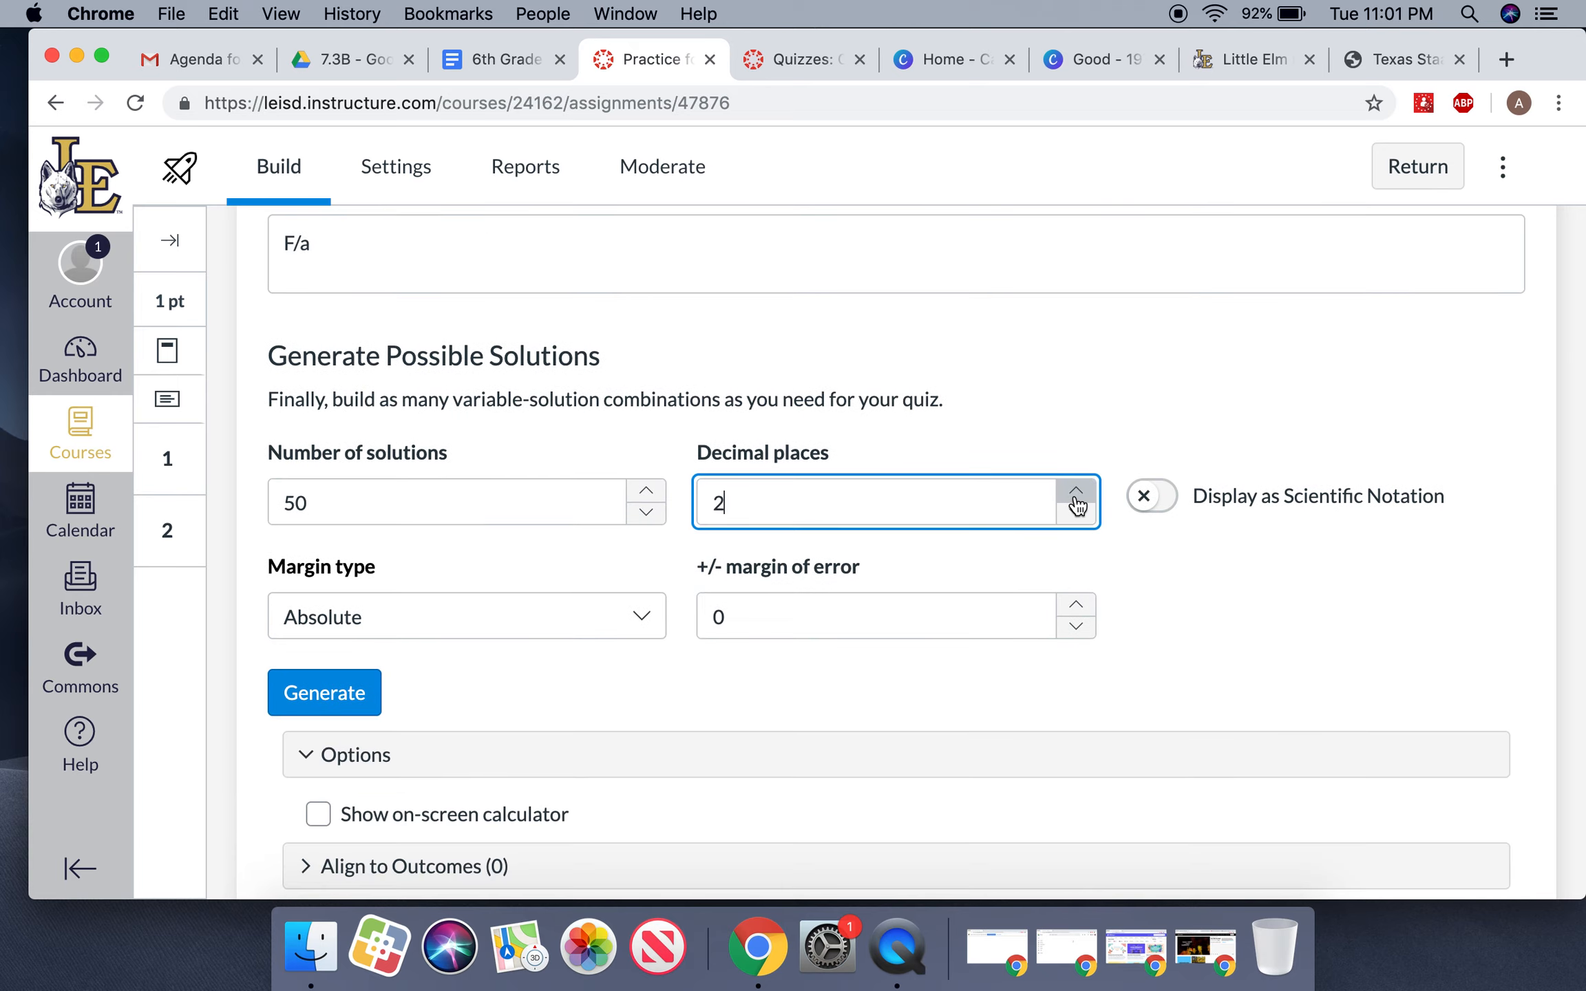
{"action": "left_click", "coordinate": [344, 692]}
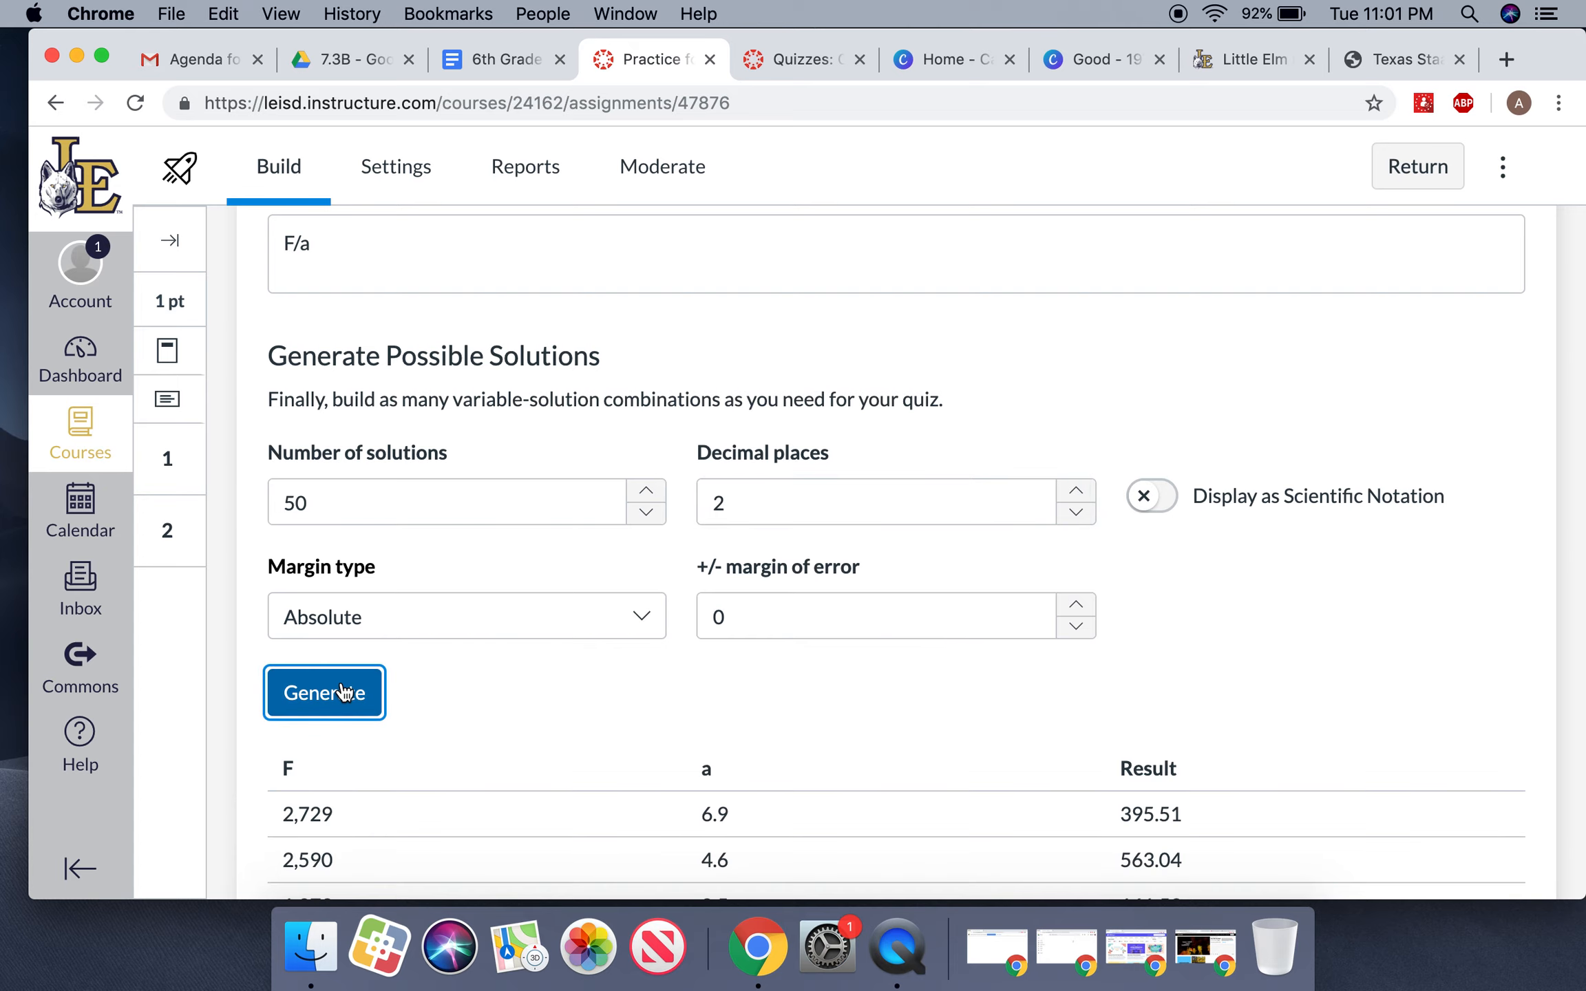
Step: Set the absolute margin of error to 1 and regenerate the solutions
{"action": "scroll", "coordinate": [344, 692], "scroll_direction": "down", "scroll_amount": 3}
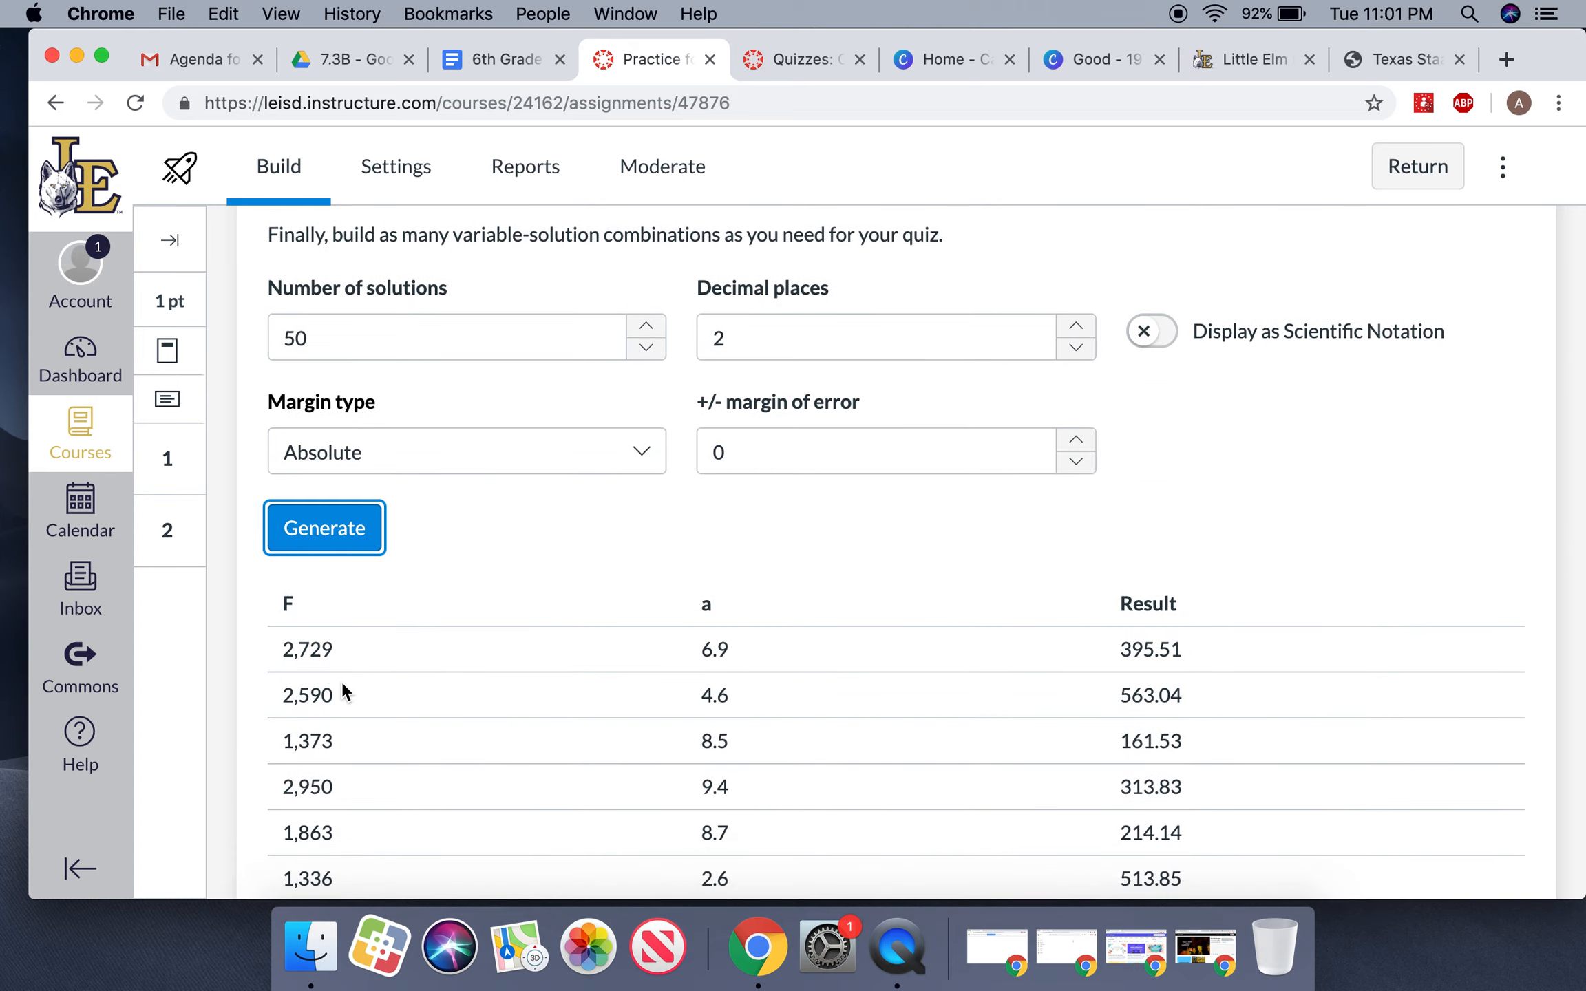
{"action": "left_click", "coordinate": [1077, 444]}
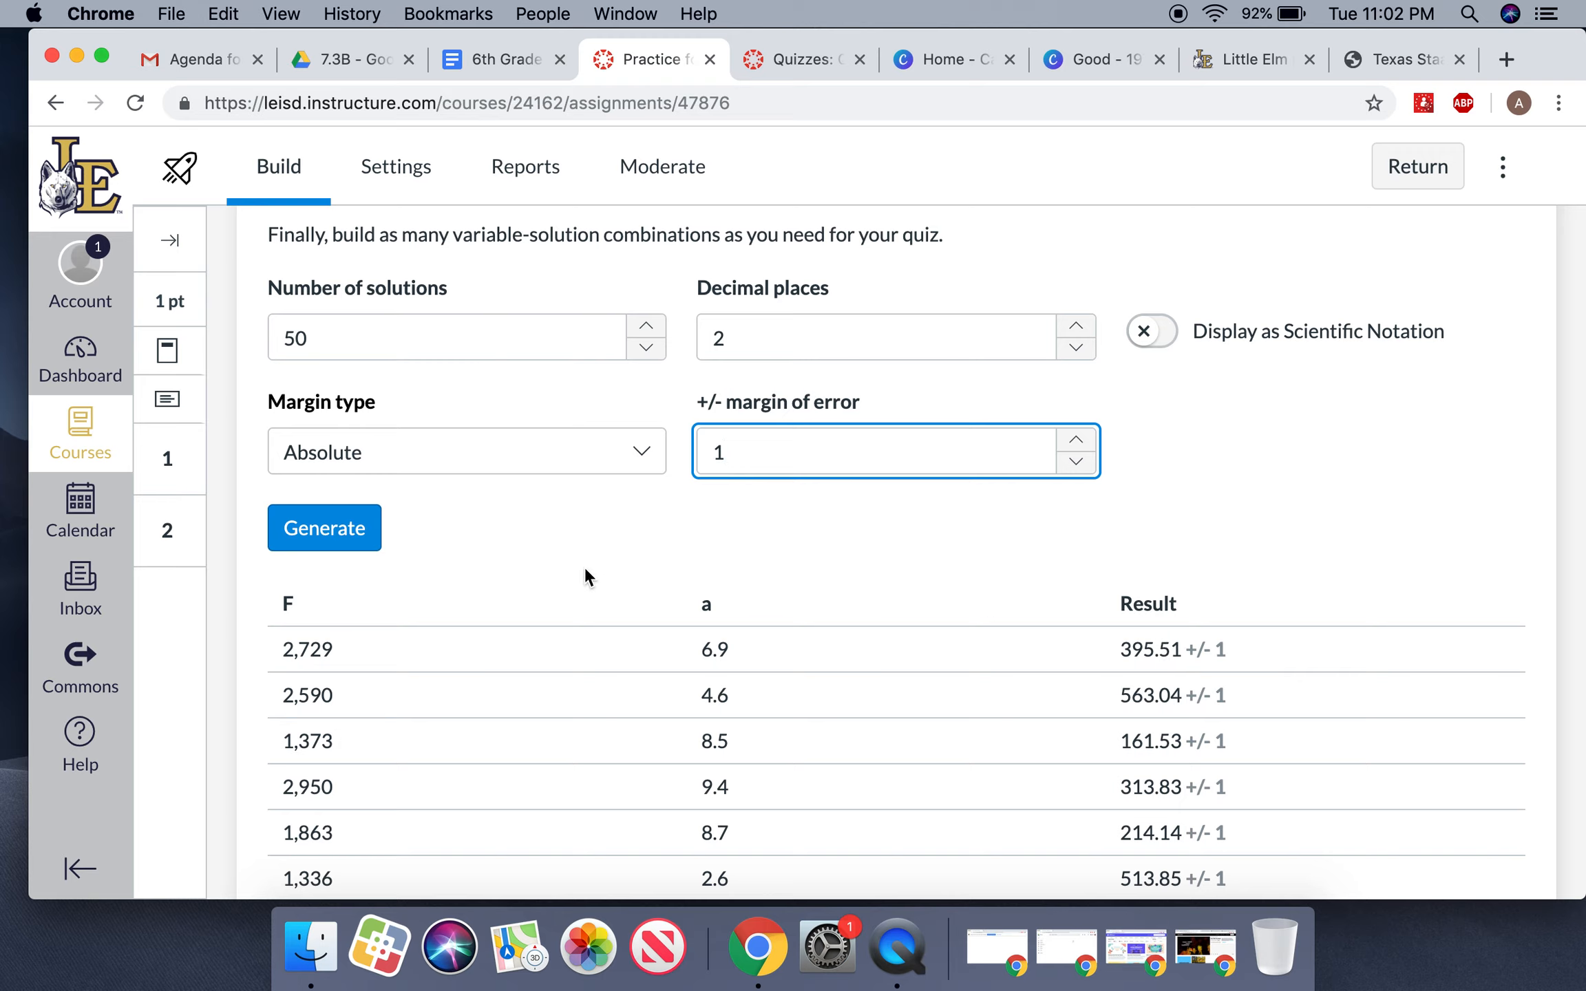
{"action": "left_click", "coordinate": [334, 532]}
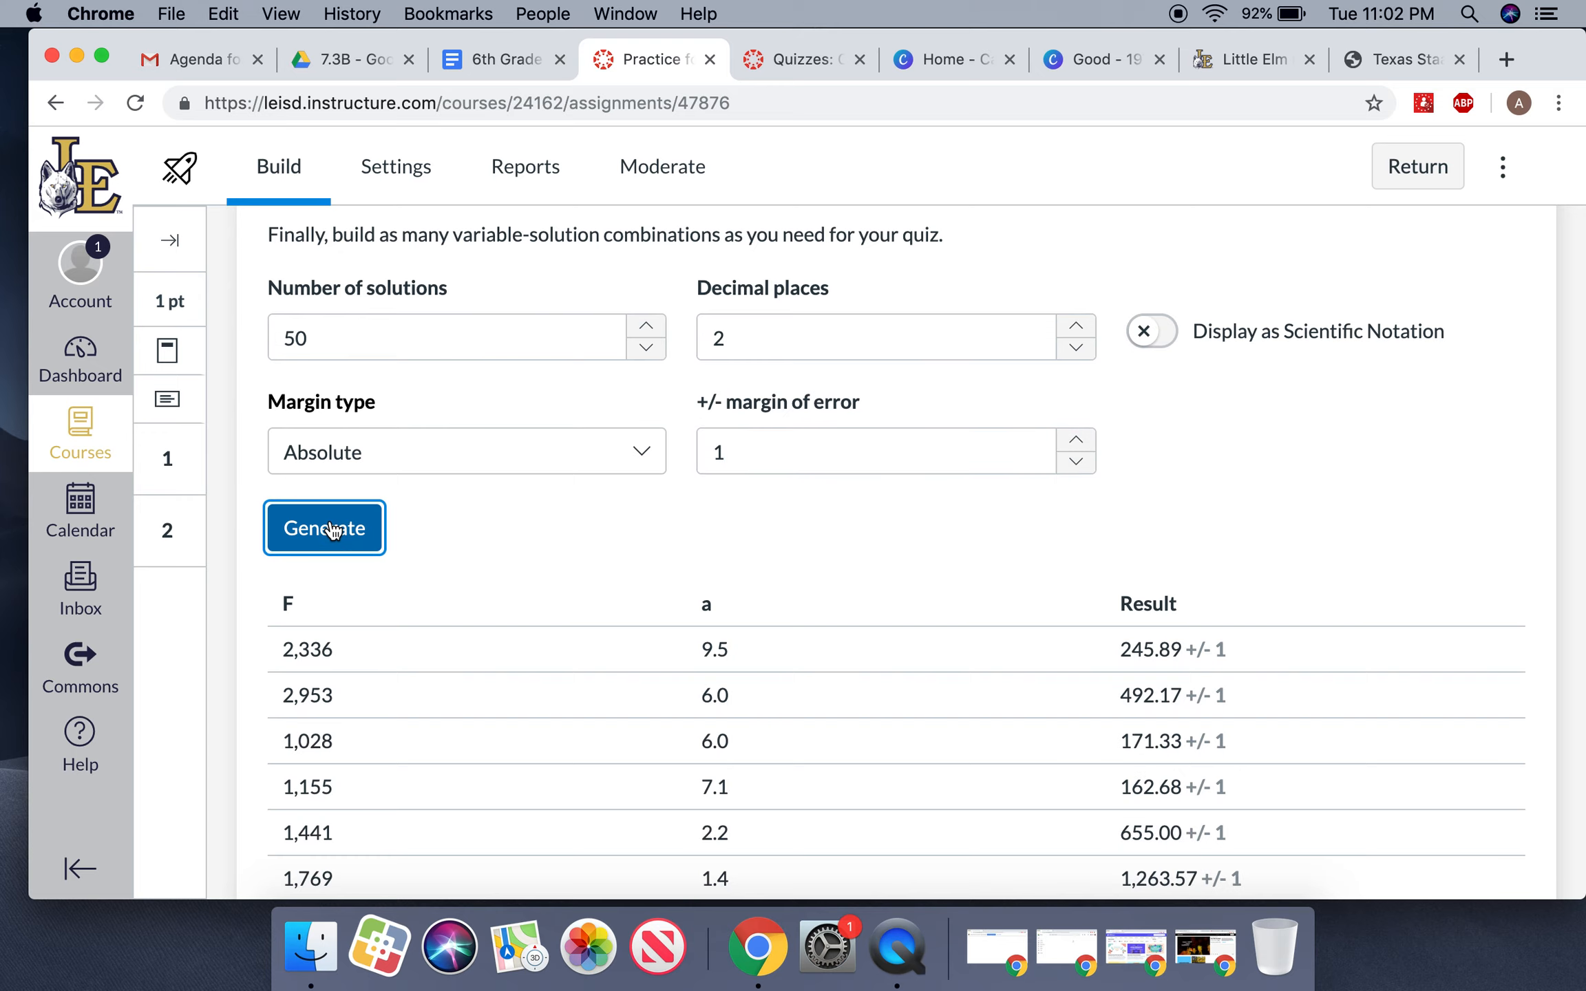
Step: Enable the on-screen basic calculator for the physics question
{"action": "scroll", "coordinate": [333, 530], "scroll_direction": "down", "scroll_amount": 15}
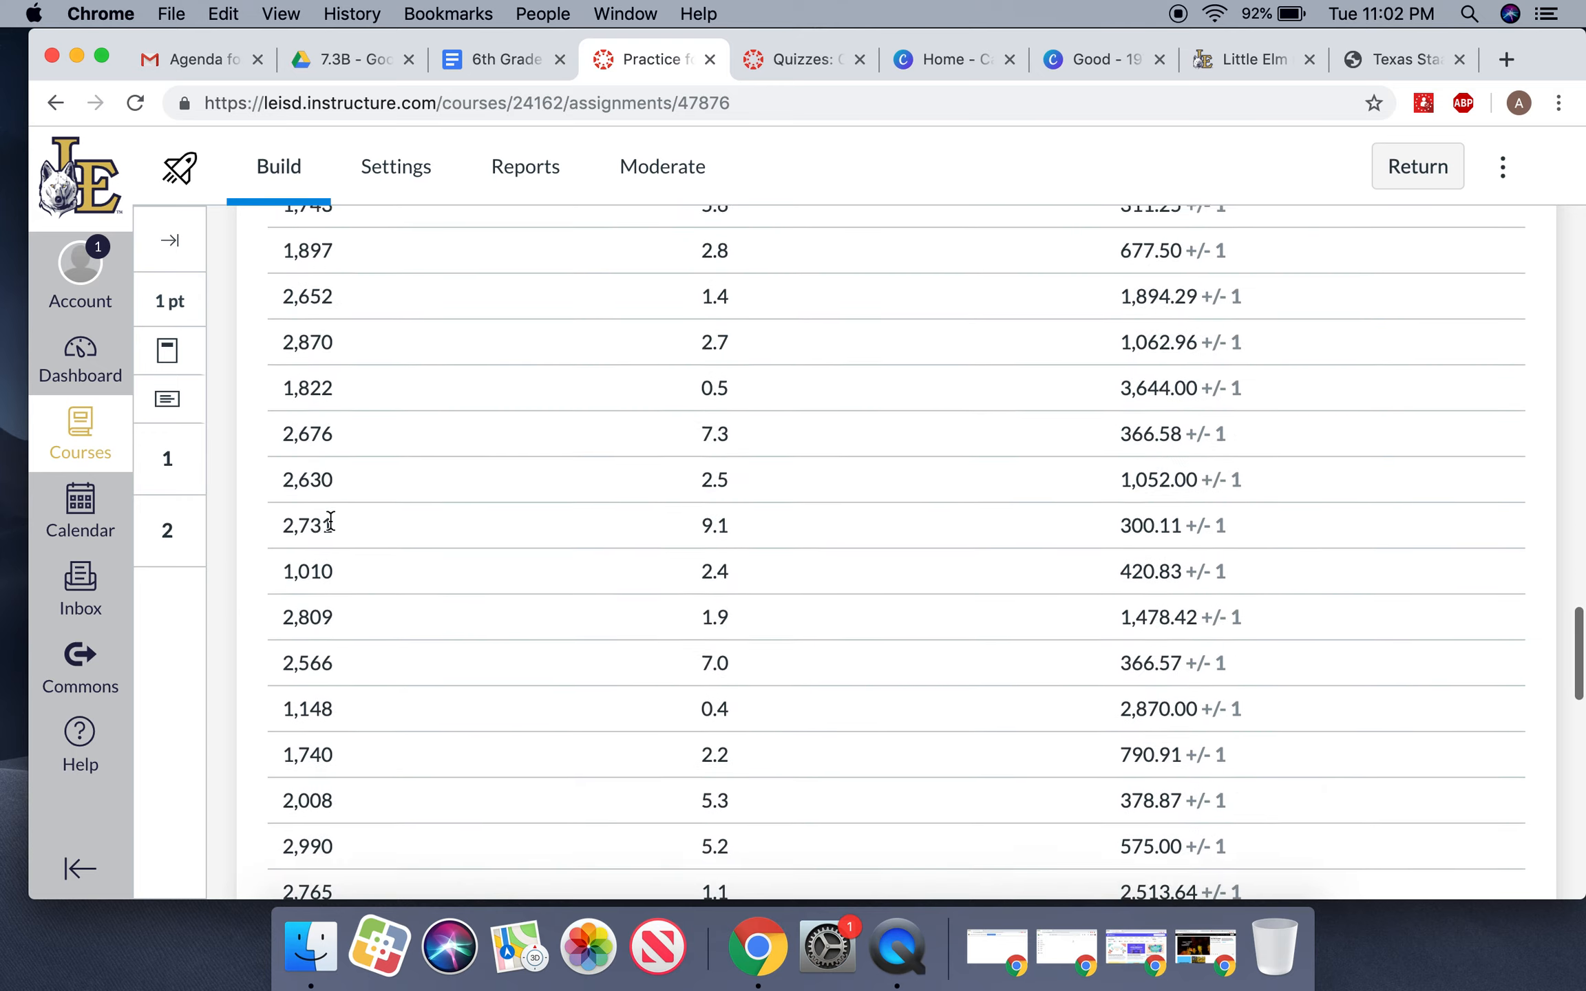
{"action": "scroll", "coordinate": [331, 519], "scroll_direction": "down", "scroll_amount": 12}
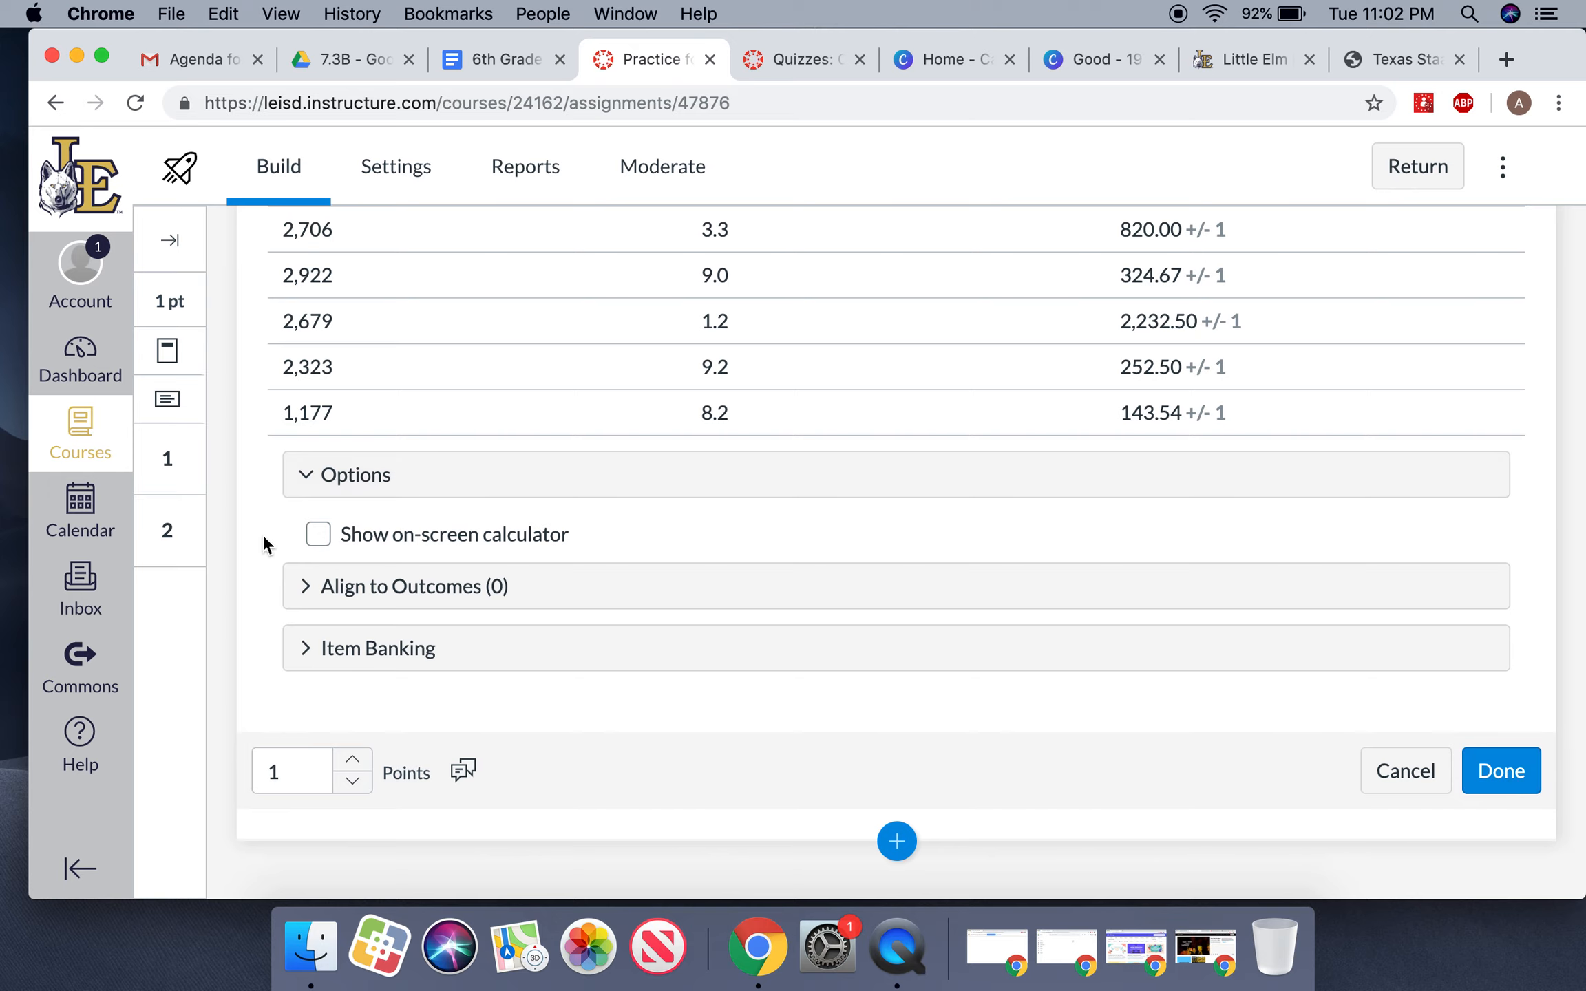
{"action": "left_click", "coordinate": [325, 536]}
{"action": "left_click", "coordinate": [322, 538]}
{"action": "left_click", "coordinate": [321, 539]}
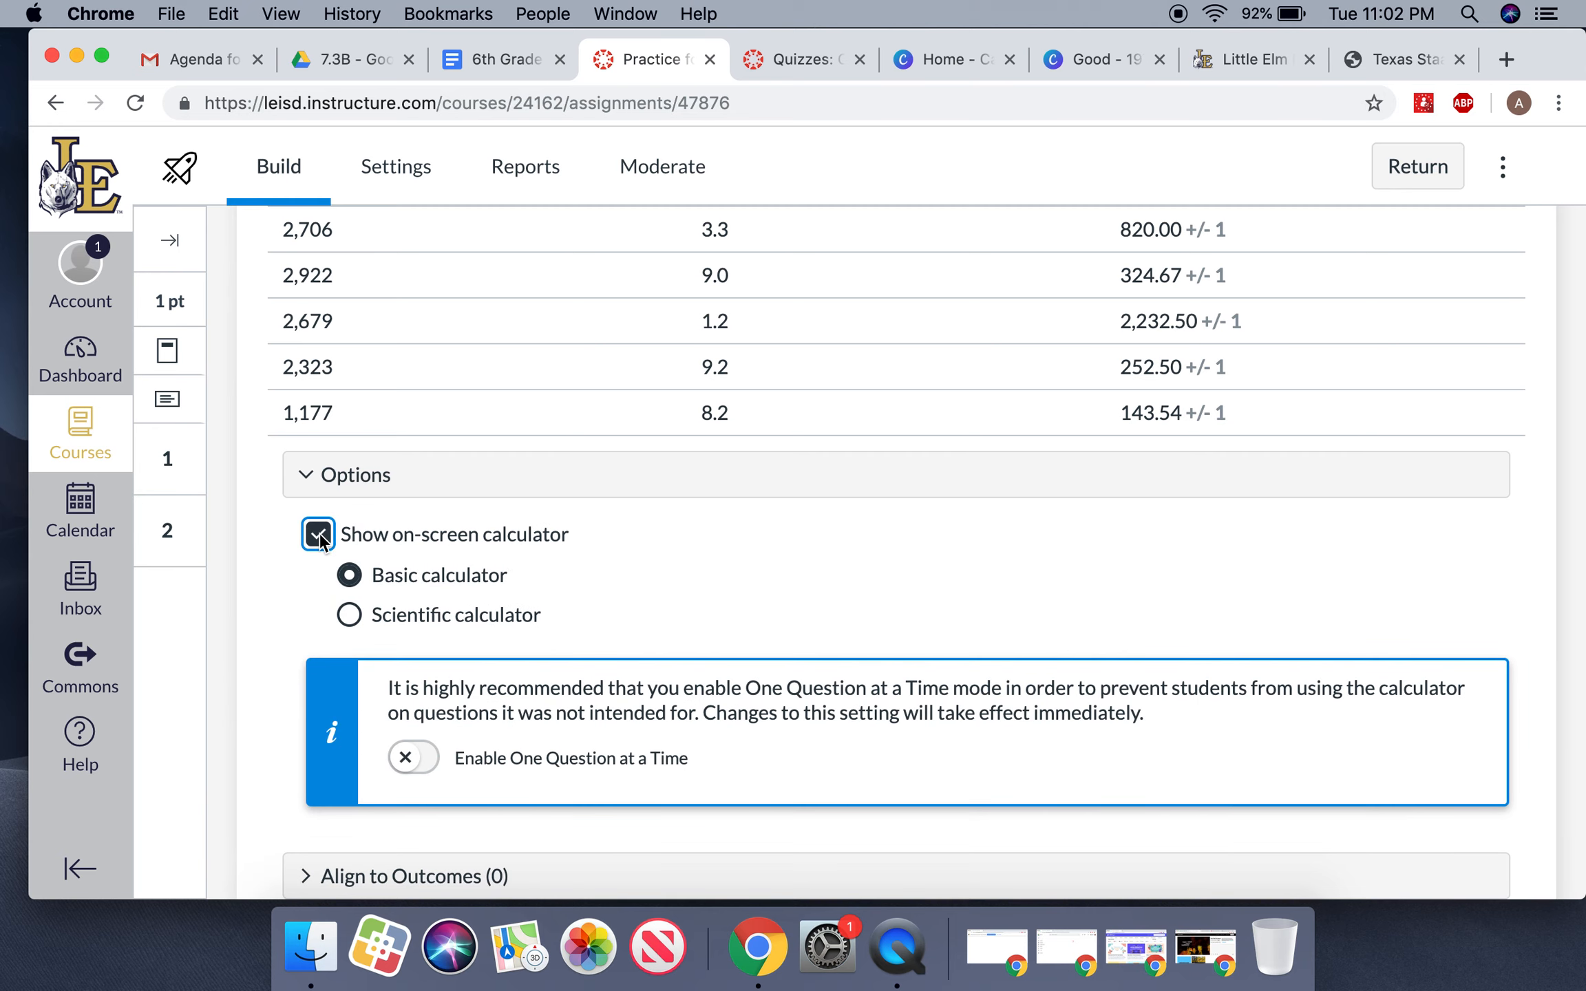
Step: Expand the outcome alignment and item banking sections of the physics question to view their options
{"action": "scroll", "coordinate": [321, 541], "scroll_direction": "down", "scroll_amount": 3}
{"action": "left_click", "coordinate": [382, 688]}
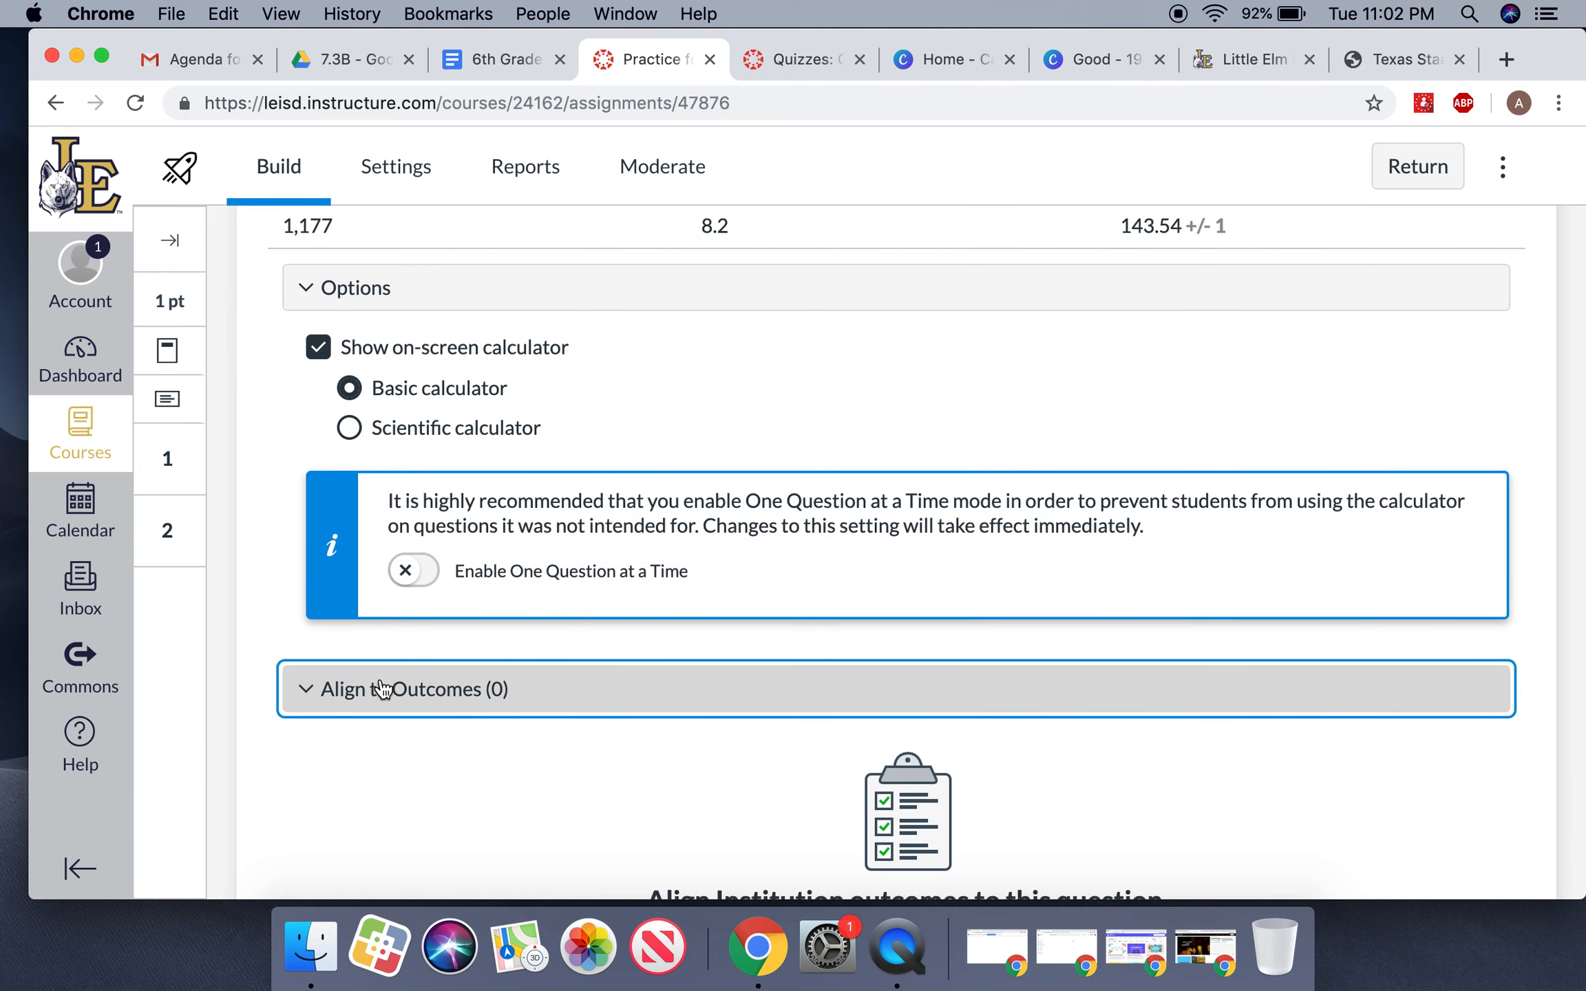
{"action": "scroll", "coordinate": [380, 690], "scroll_direction": "down", "scroll_amount": 4}
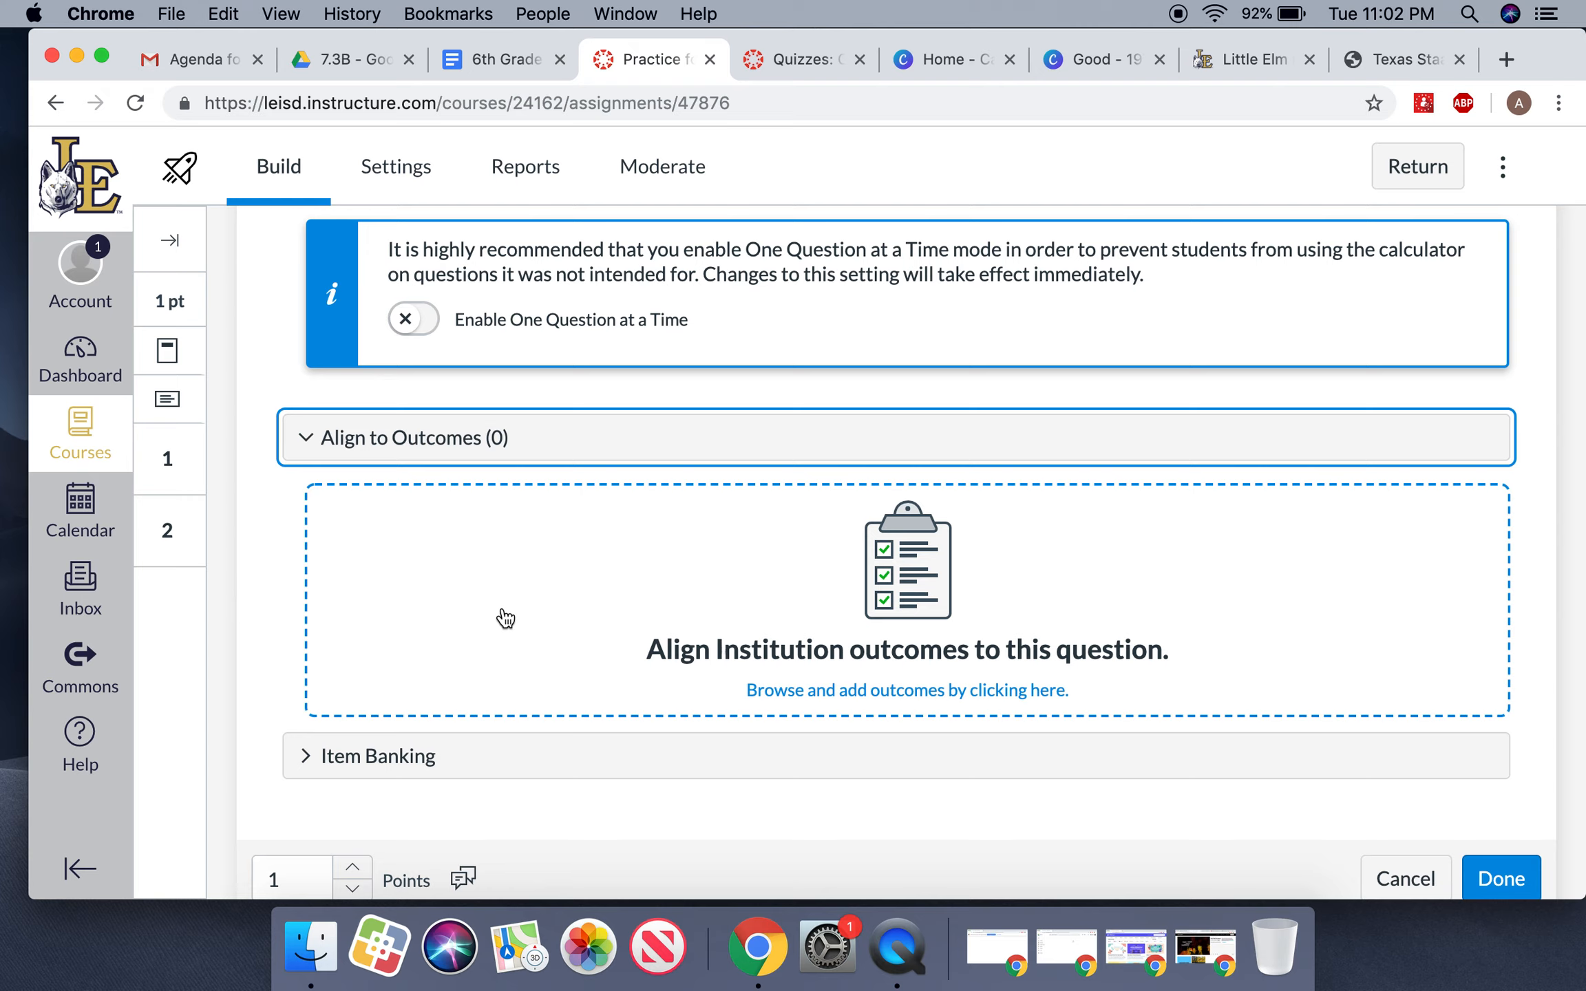
{"action": "left_click", "coordinate": [459, 777]}
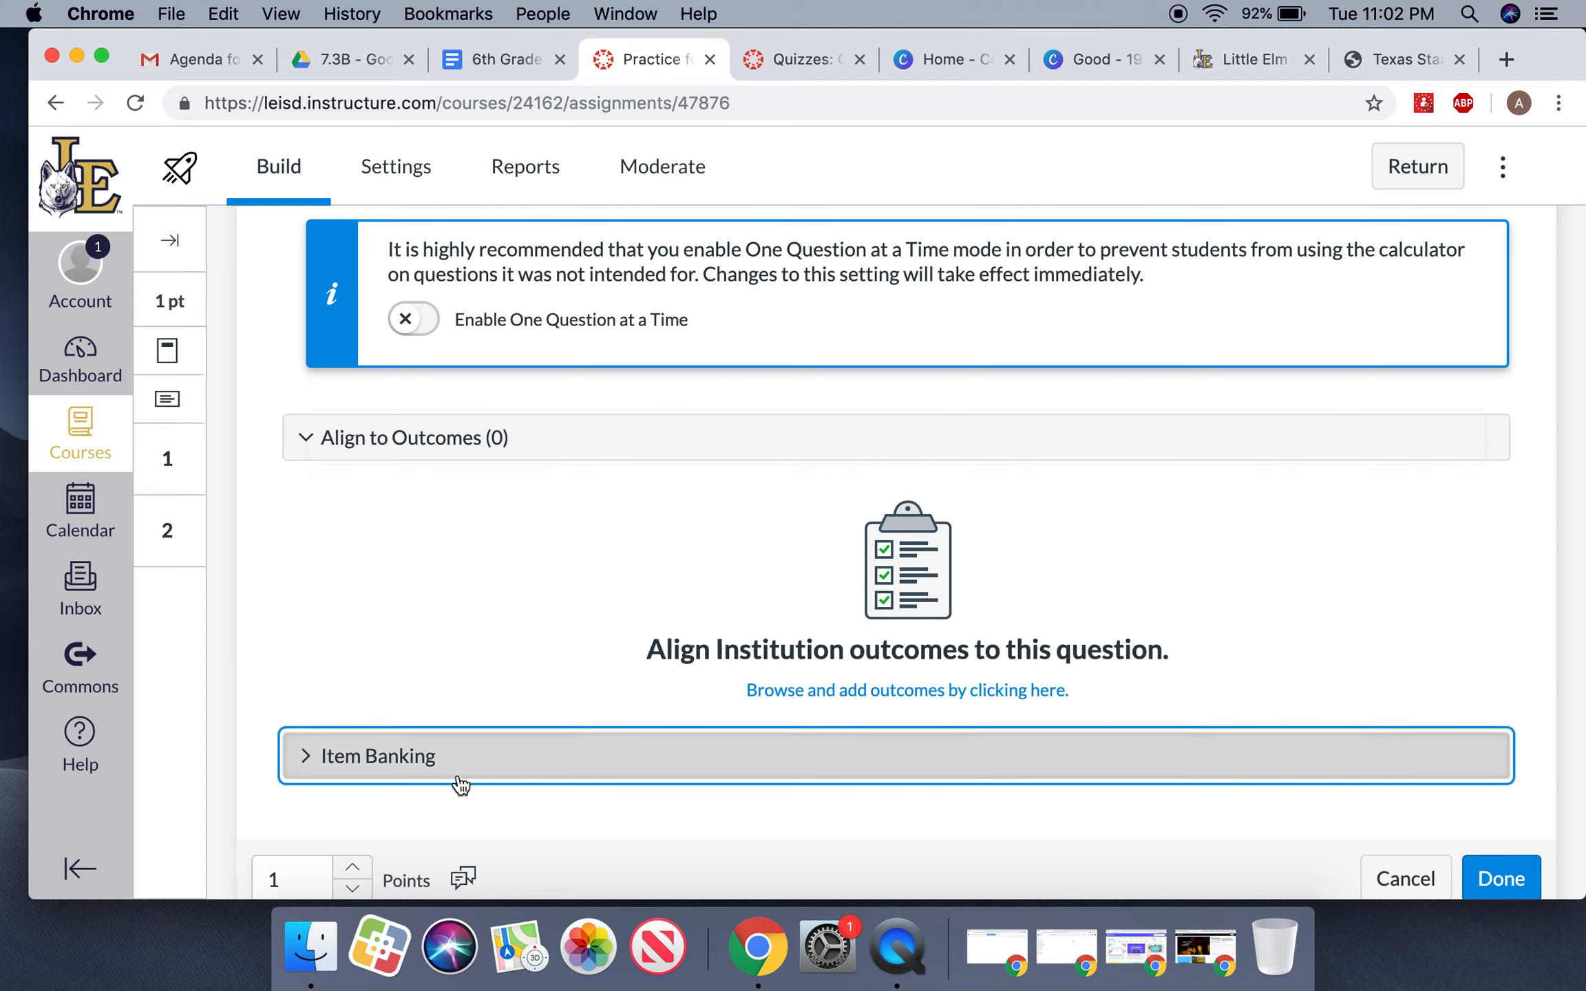
{"action": "scroll", "coordinate": [458, 776], "scroll_direction": "down", "scroll_amount": 2}
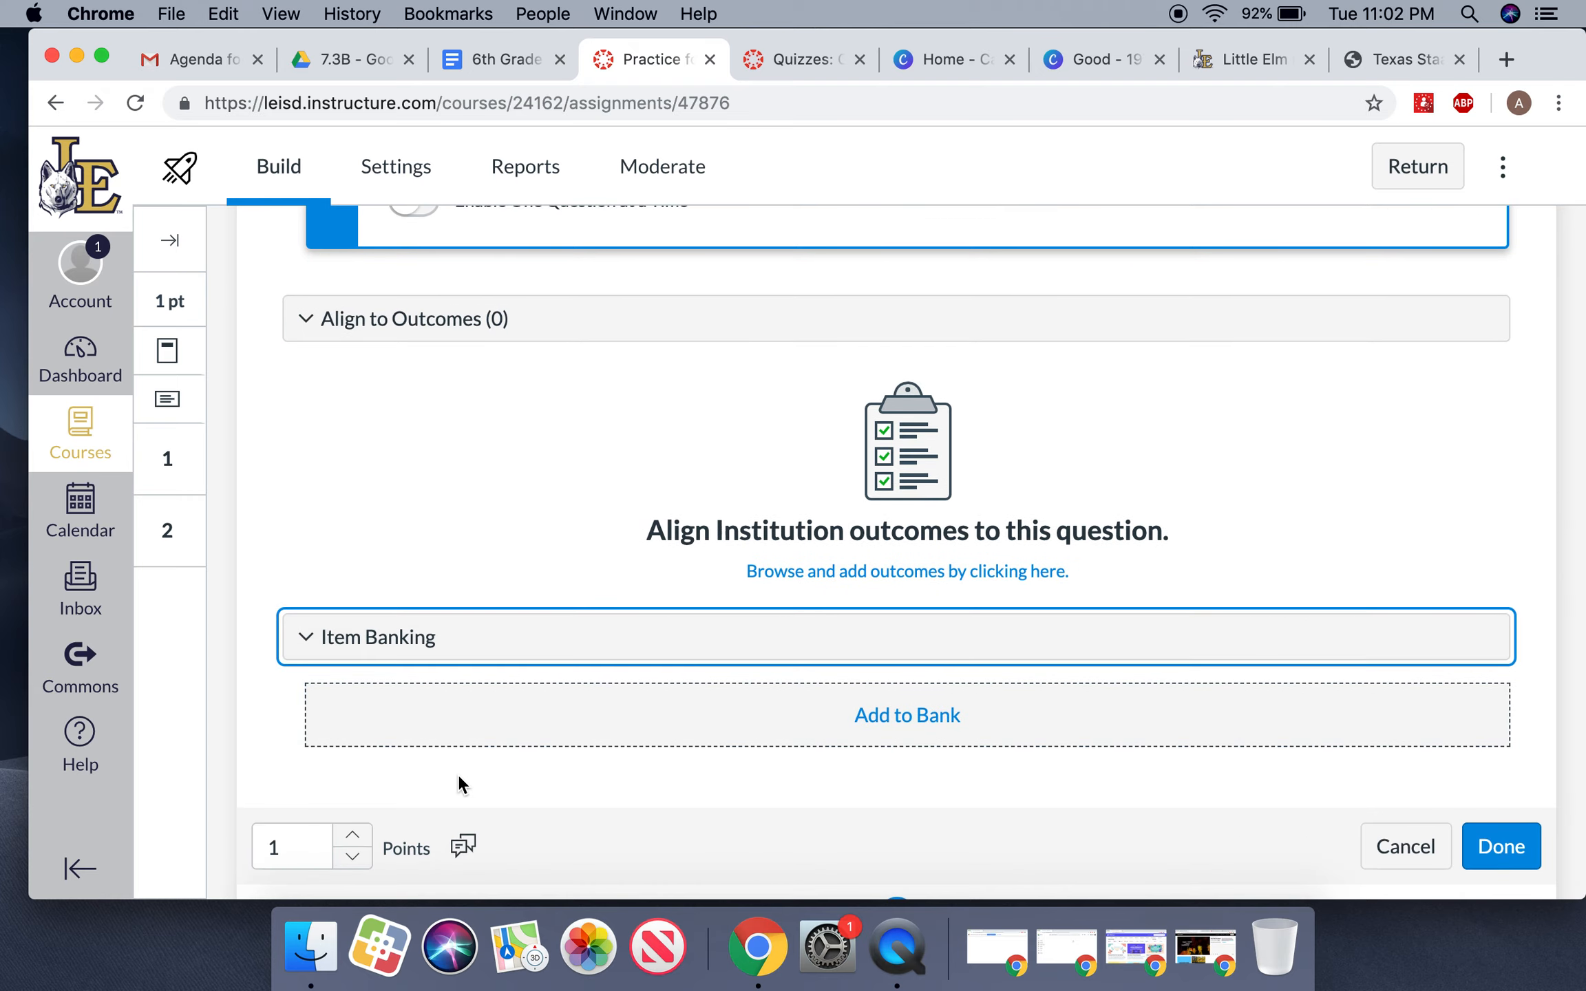
Step: Save the F=ma physics formula question to the quiz
{"action": "left_click", "coordinate": [1519, 849]}
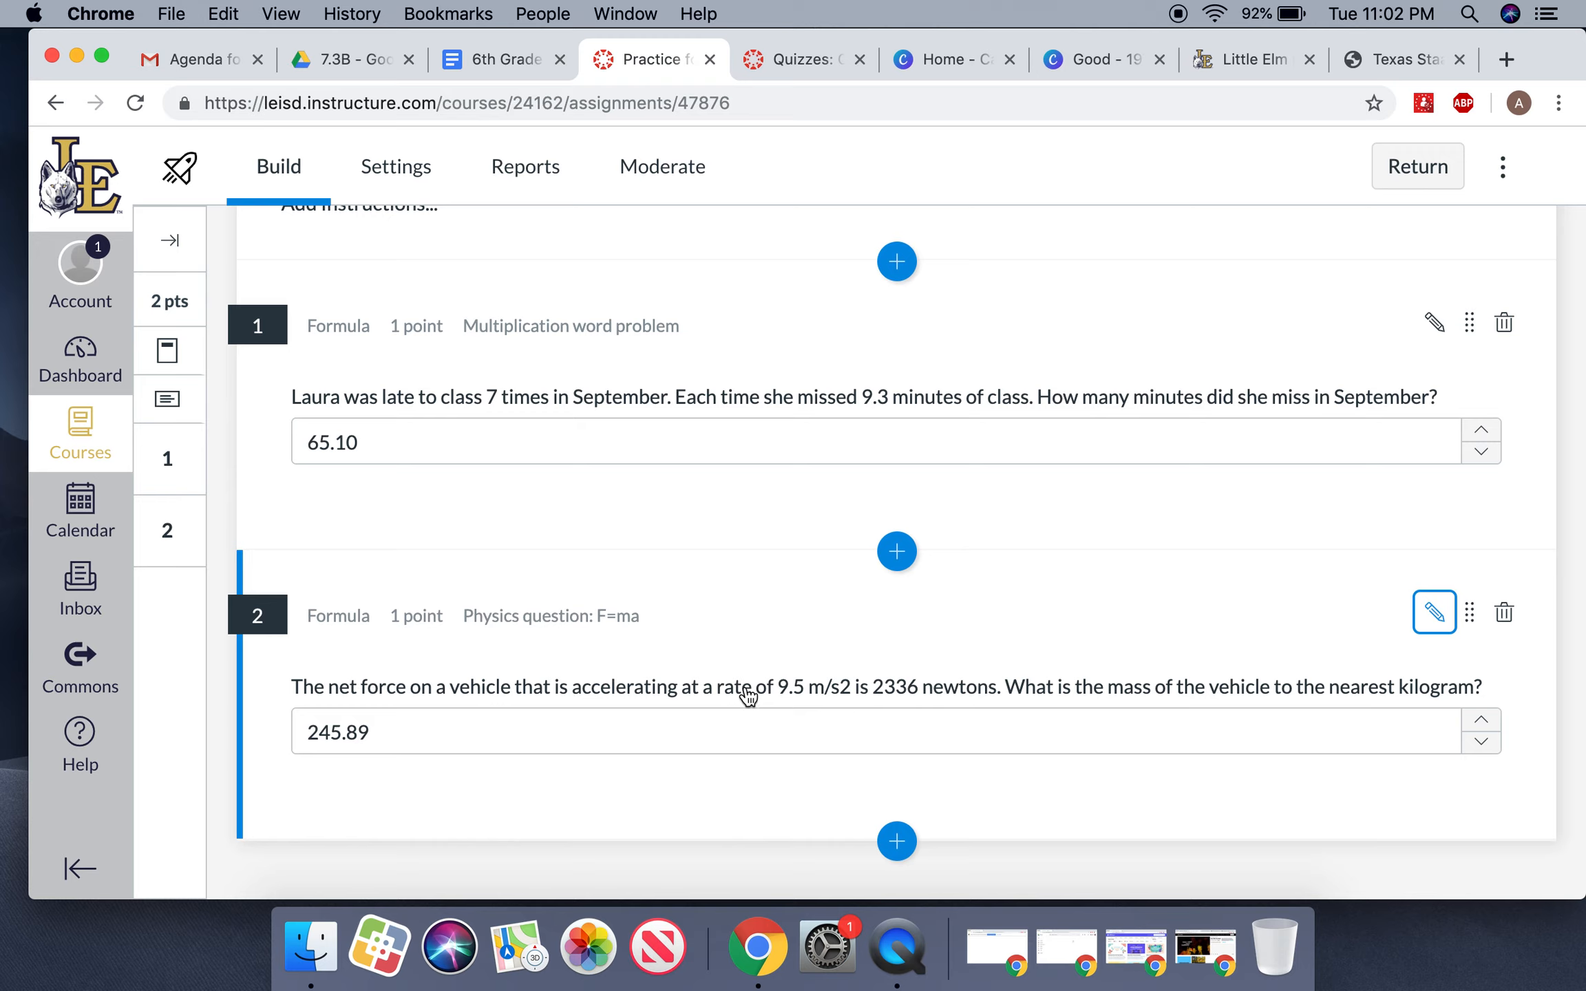
Step: Preview the quiz as a student, check the wording of the physics question, and exit the preview
{"action": "scroll", "coordinate": [611, 852], "scroll_direction": "up", "scroll_amount": 1}
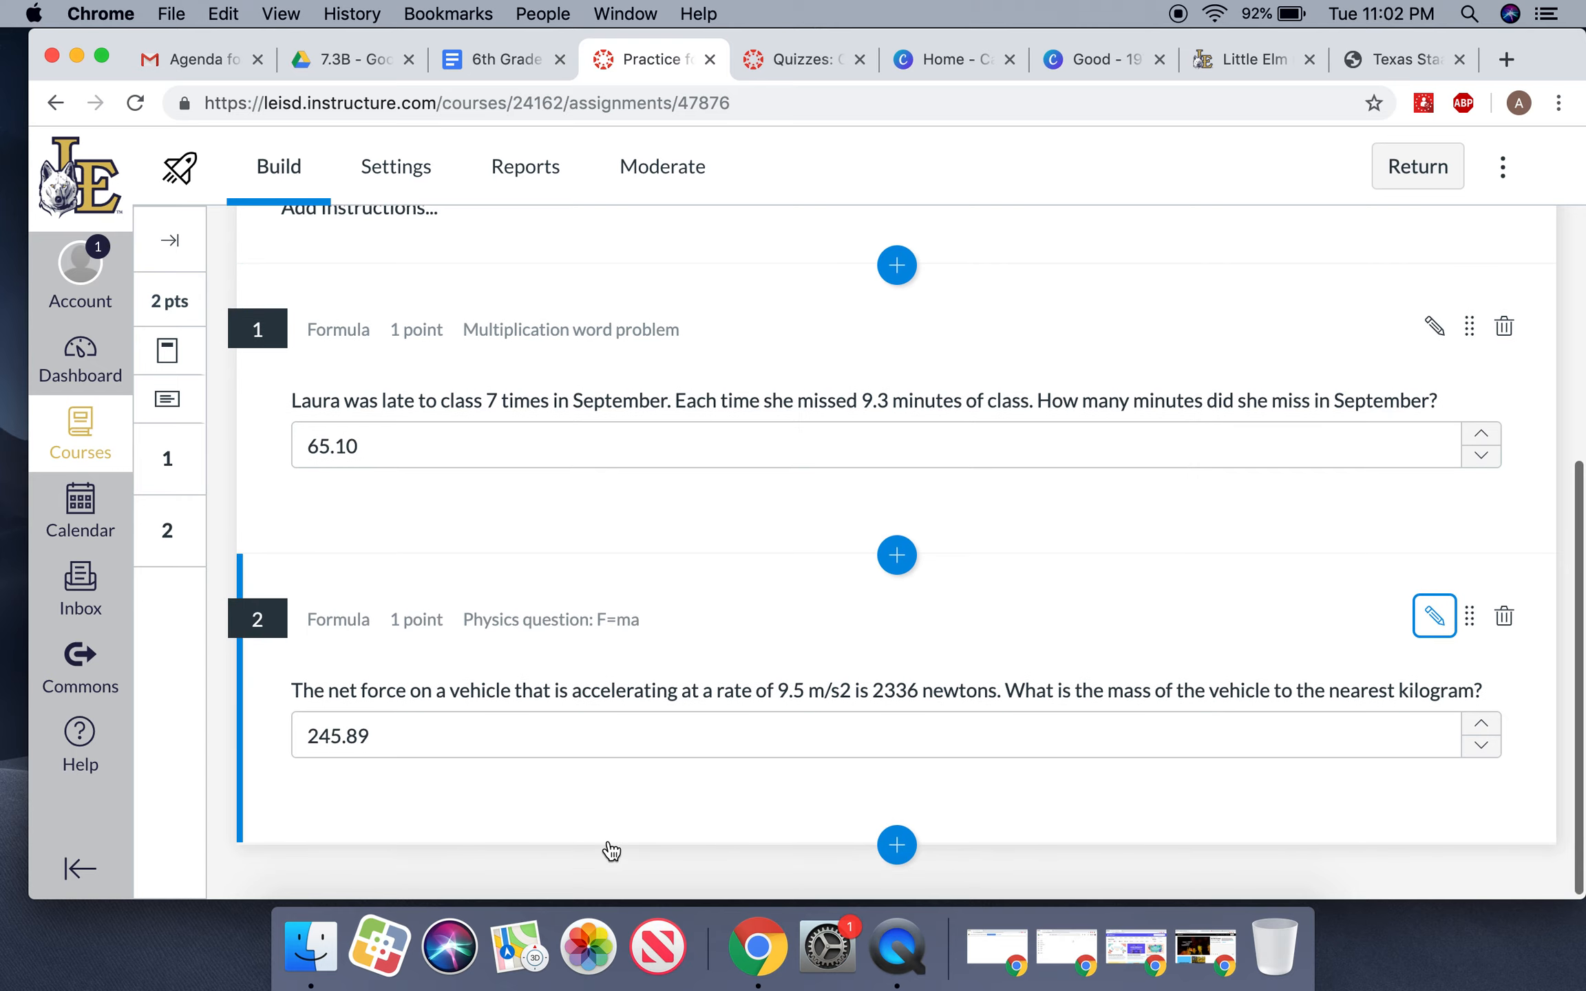
{"action": "scroll", "coordinate": [1074, 722], "scroll_direction": "up", "scroll_amount": 6}
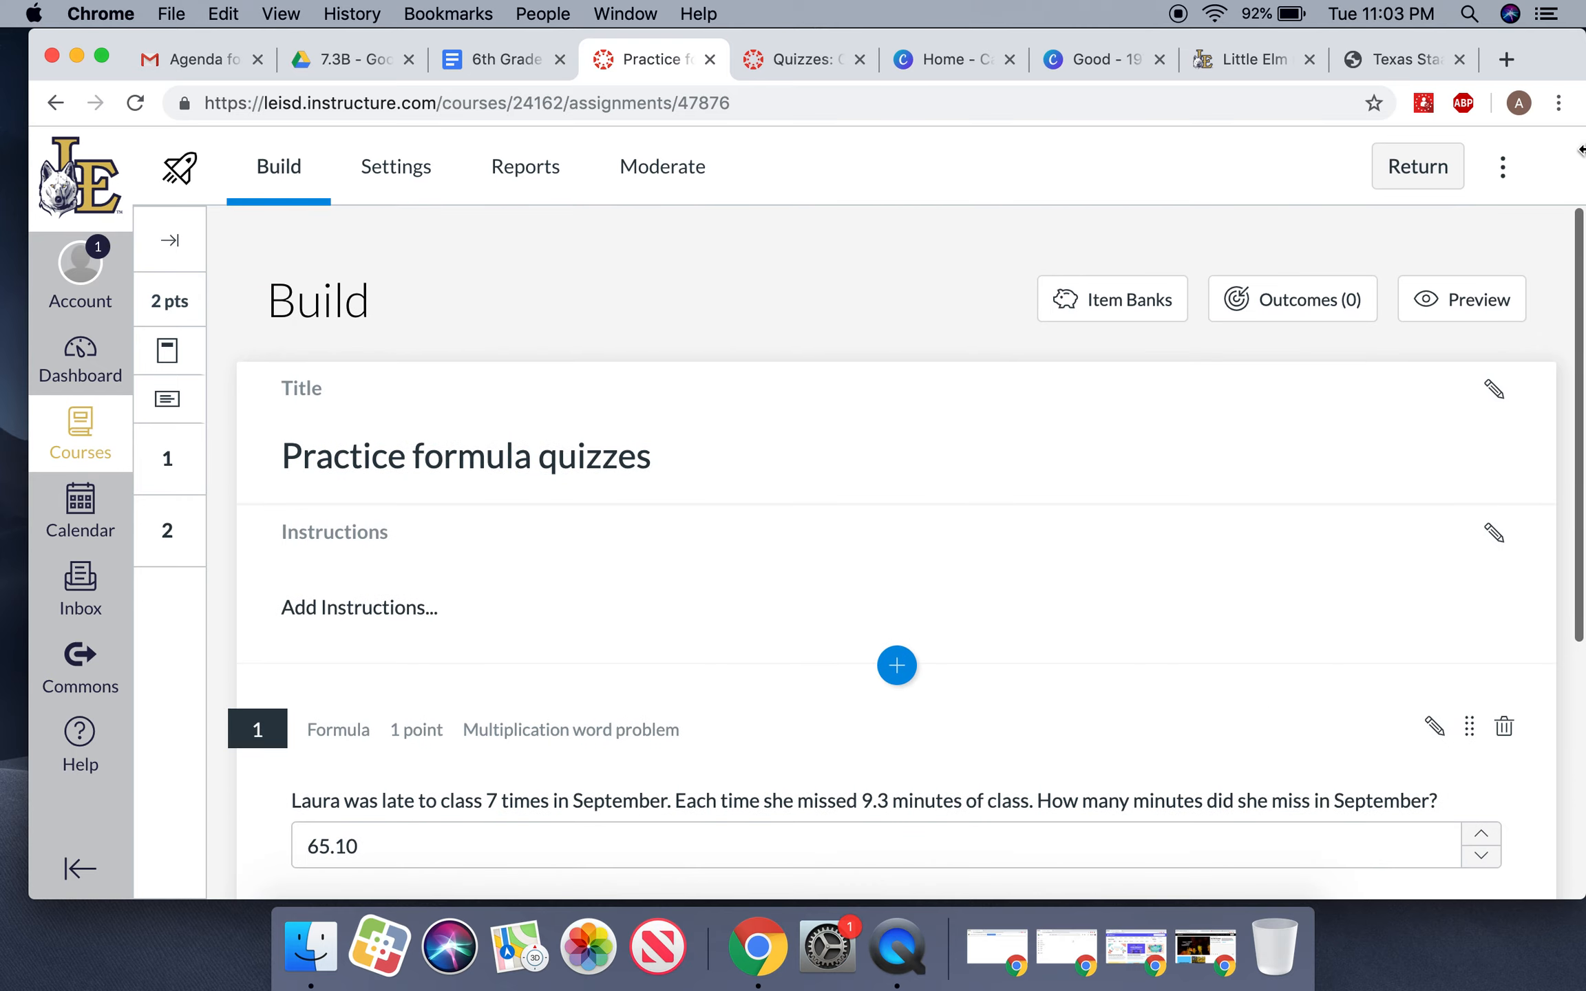
{"action": "left_click", "coordinate": [1446, 296]}
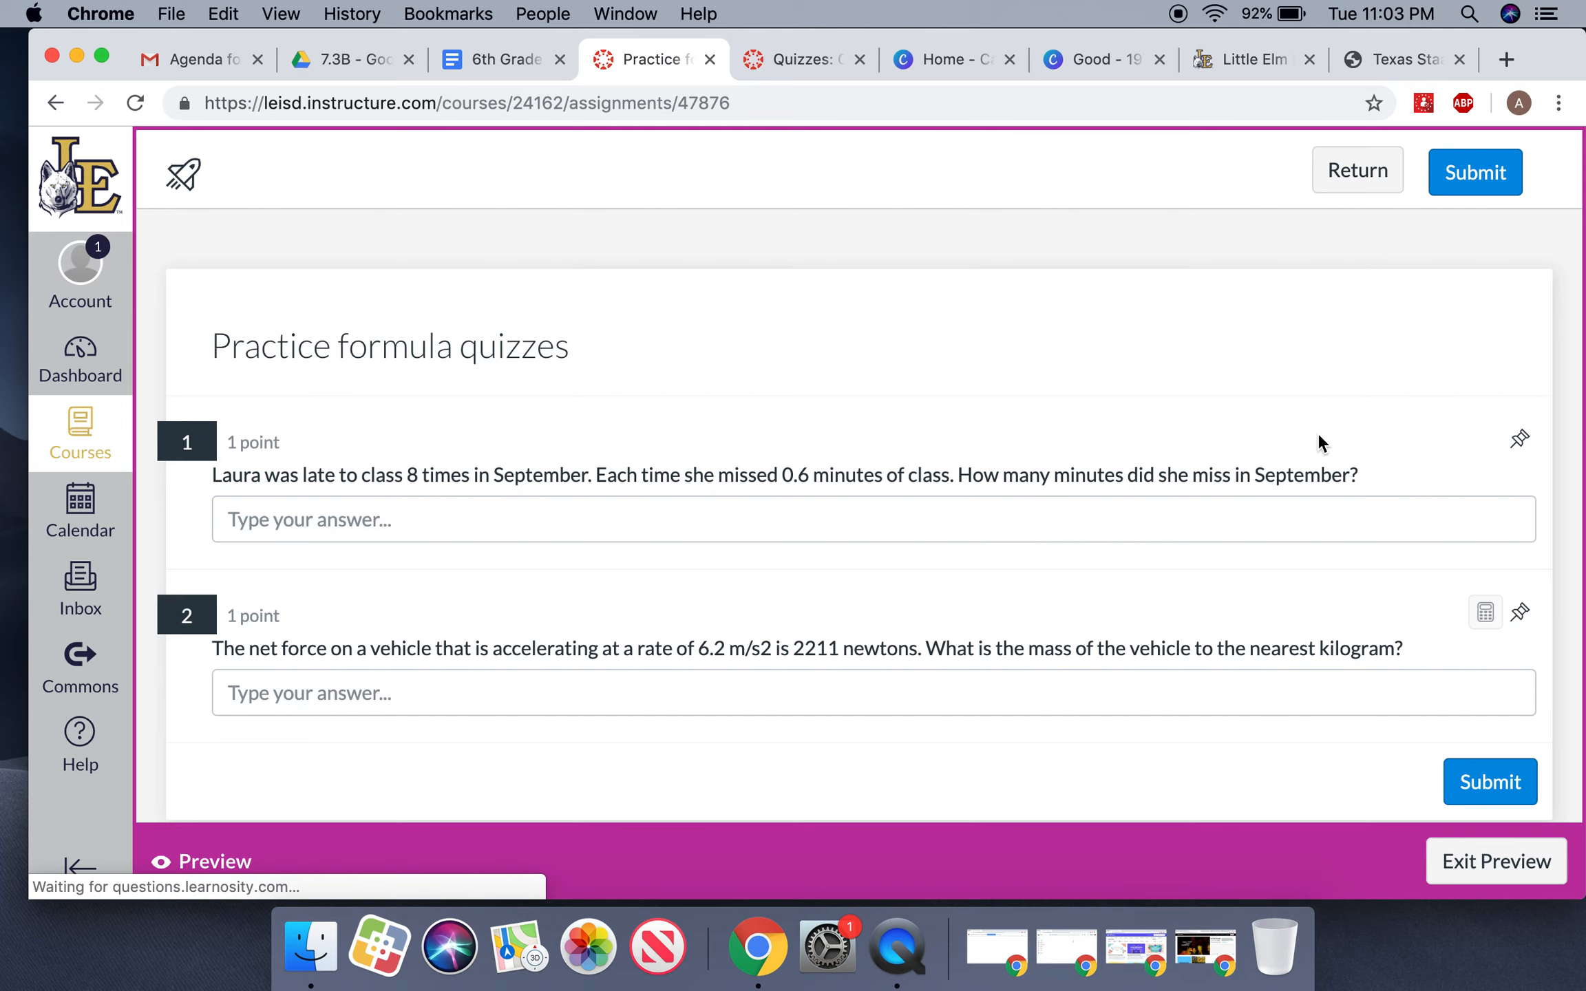
{"action": "left_click_drag", "start_coordinate": [673, 650], "coordinate": [948, 666]}
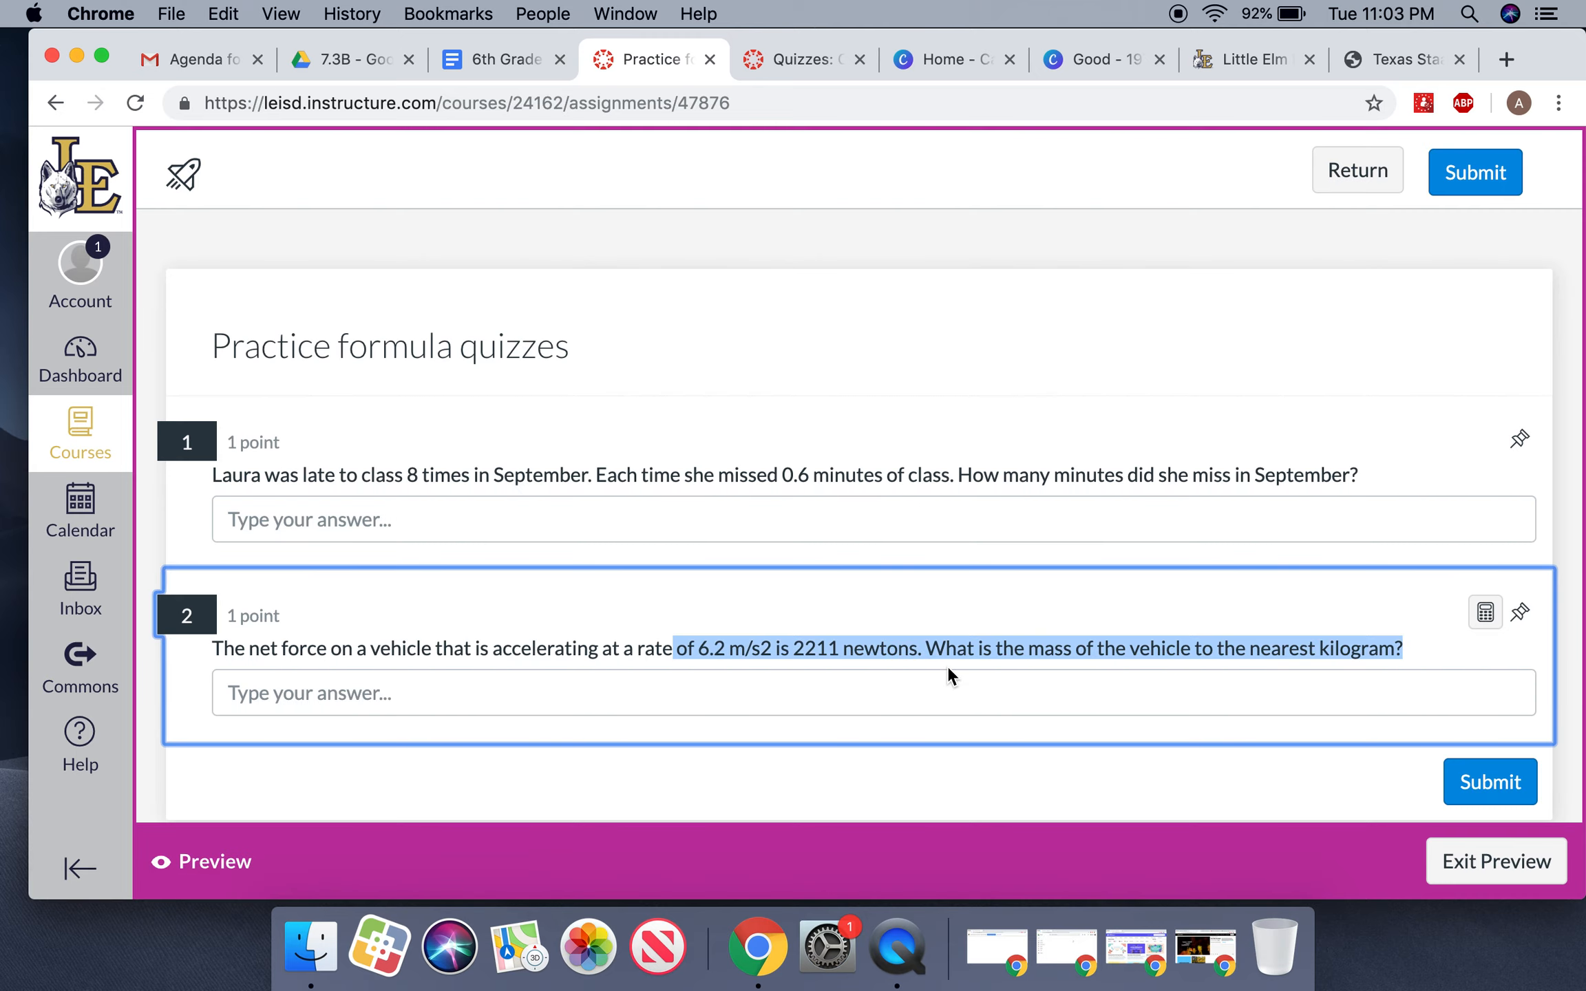
{"action": "left_click", "coordinate": [947, 667]}
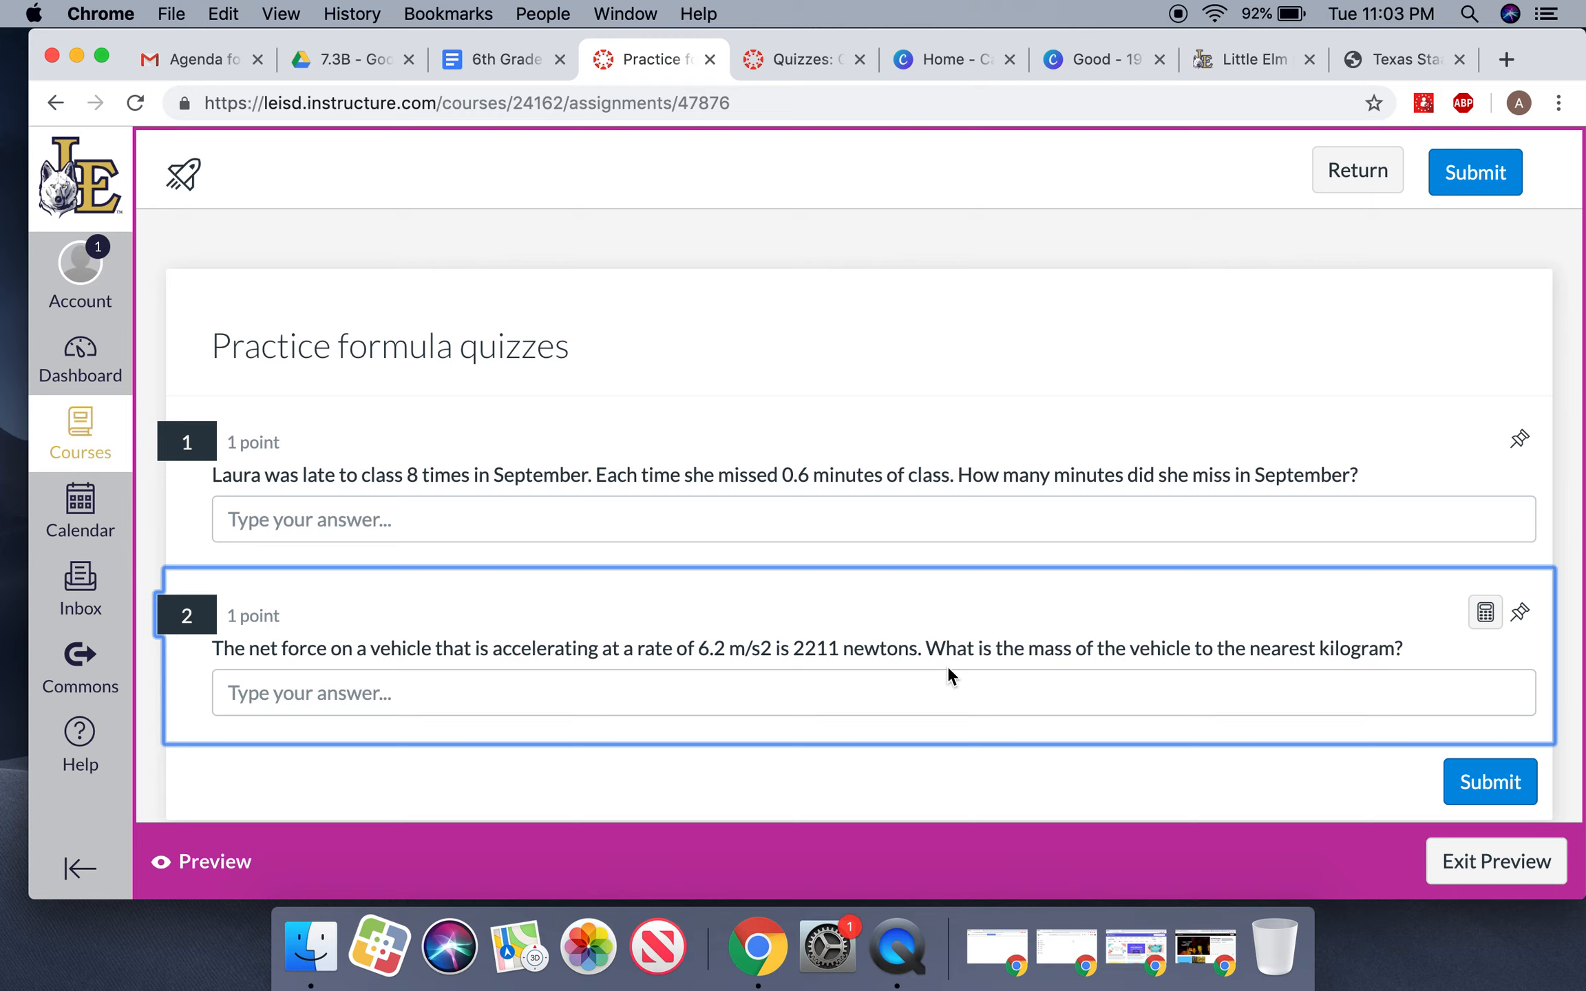
{"action": "left_click", "coordinate": [1439, 859]}
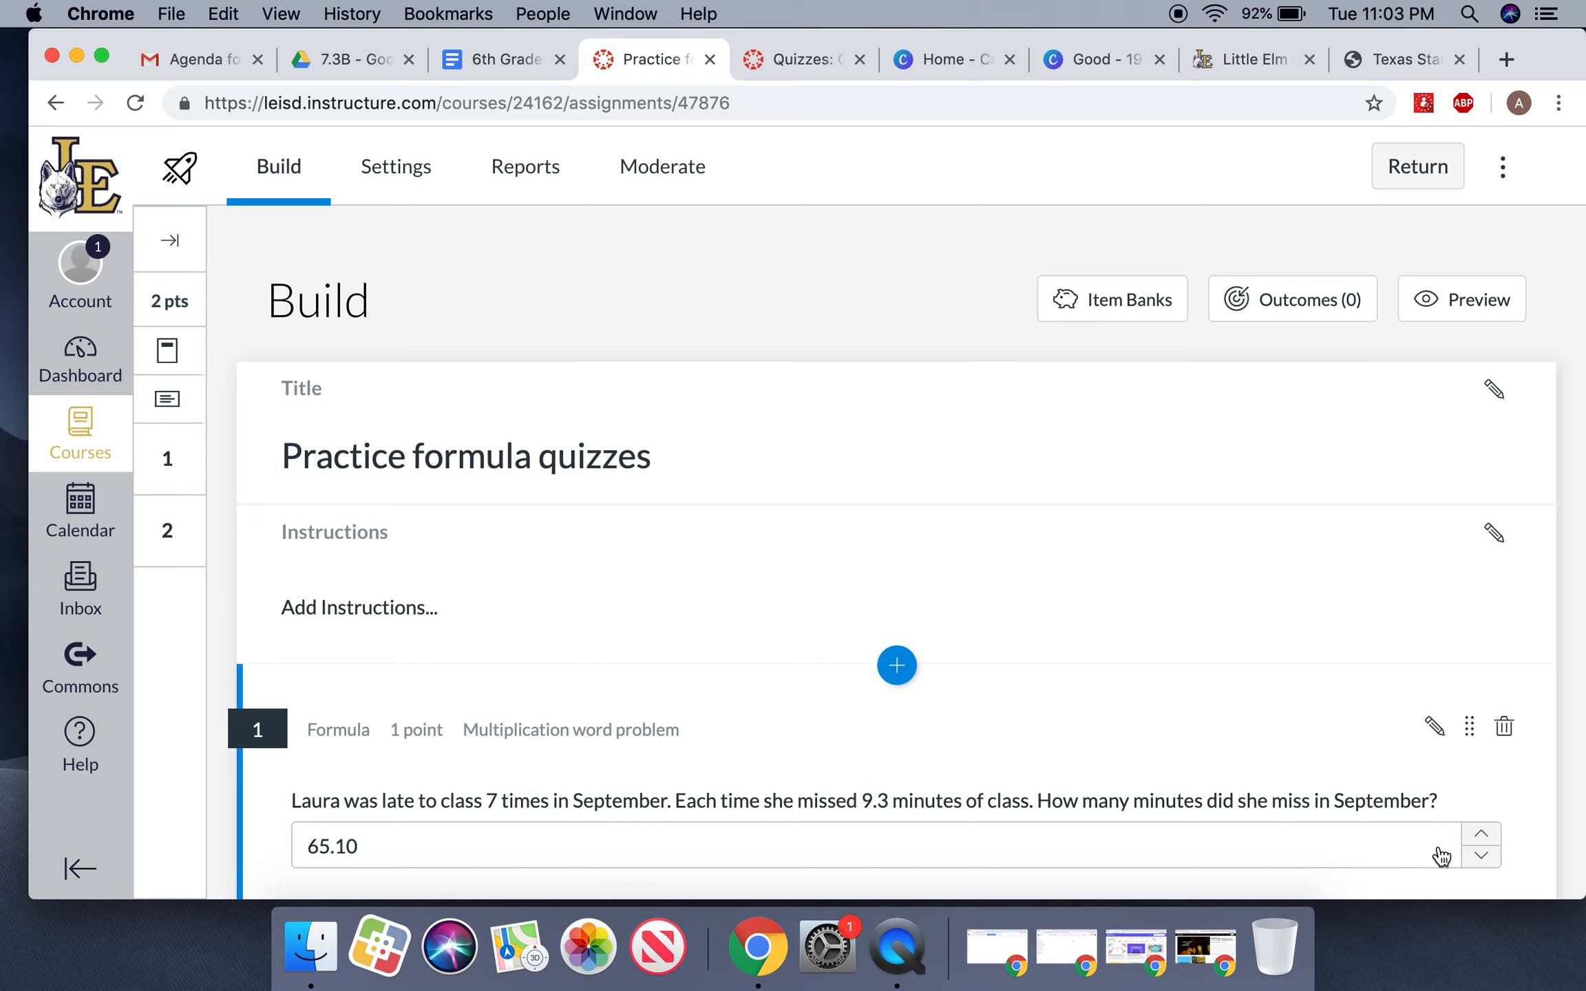
{"action": "scroll", "coordinate": [1441, 857], "scroll_direction": "down", "scroll_amount": 4}
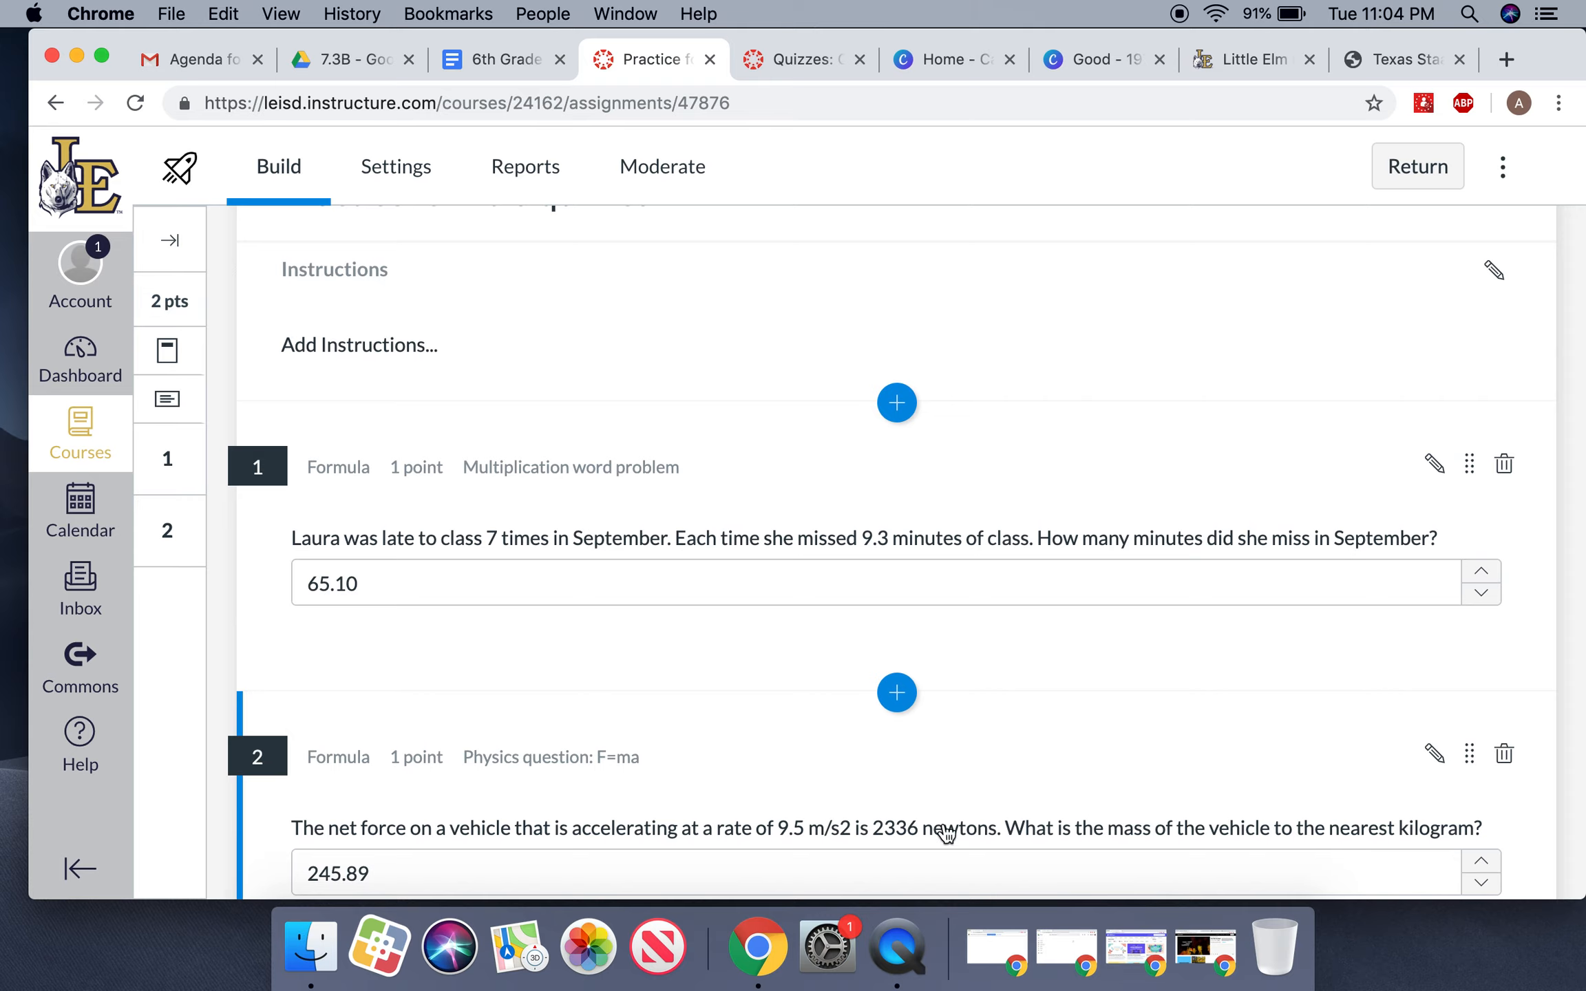
{"action": "scroll", "coordinate": [928, 837], "scroll_direction": "down", "scroll_amount": 2}
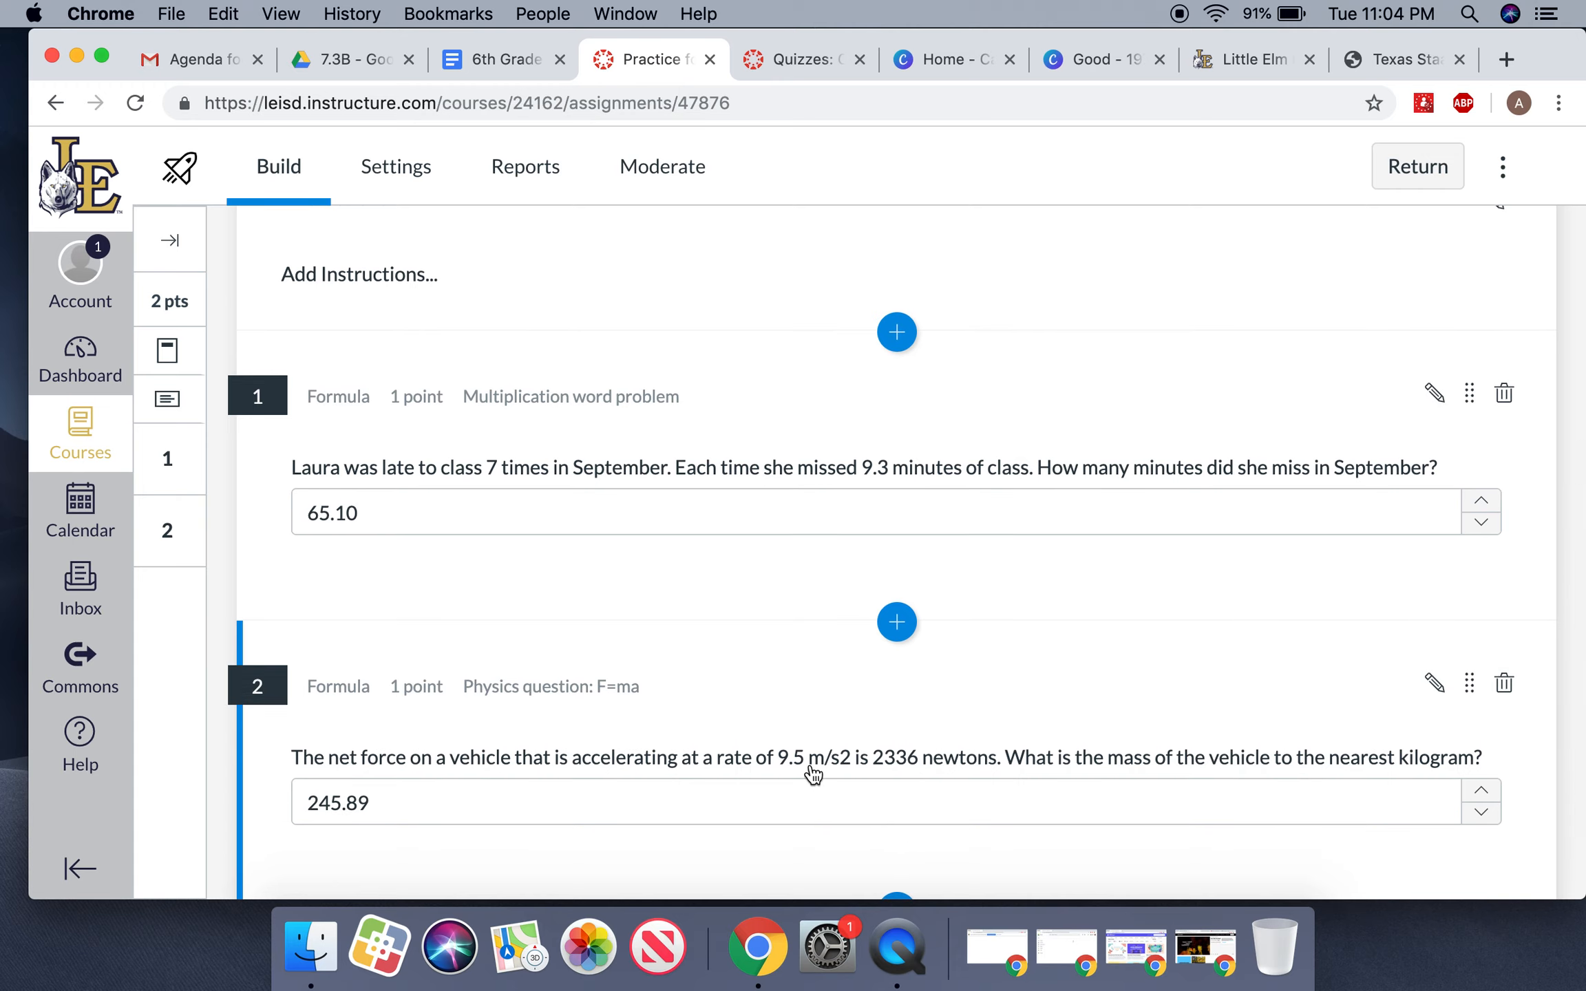